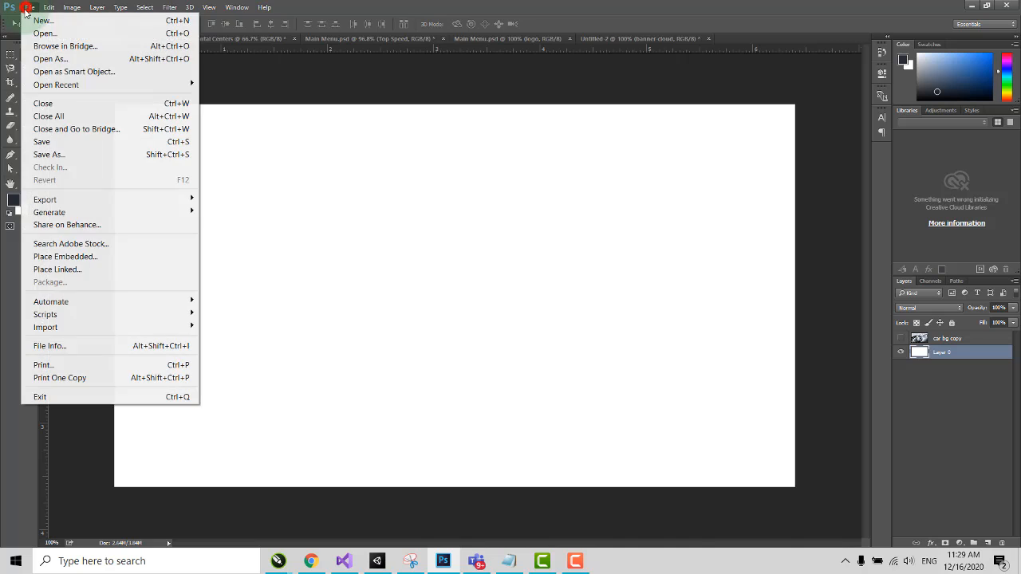
pyautogui.click(92, 24)
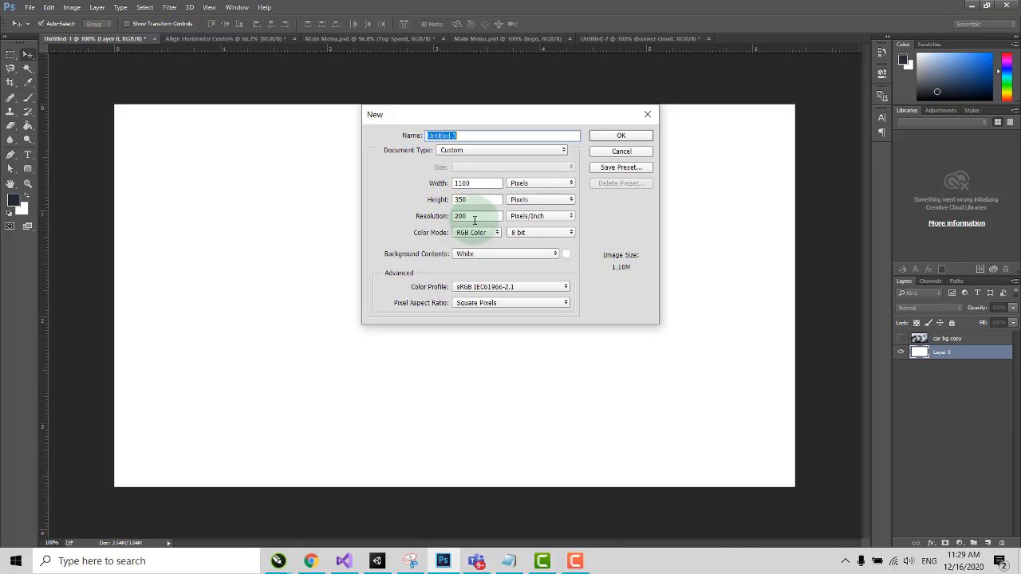
pyautogui.click(647, 114)
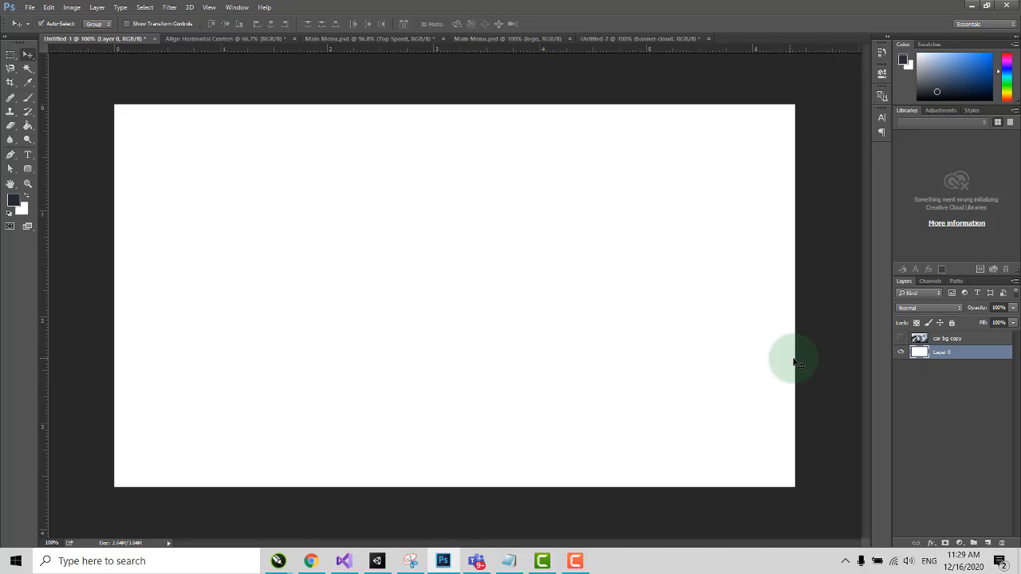
# - Show the hidden car image layer and rename it "BAckground"
pyautogui.click(900, 338)
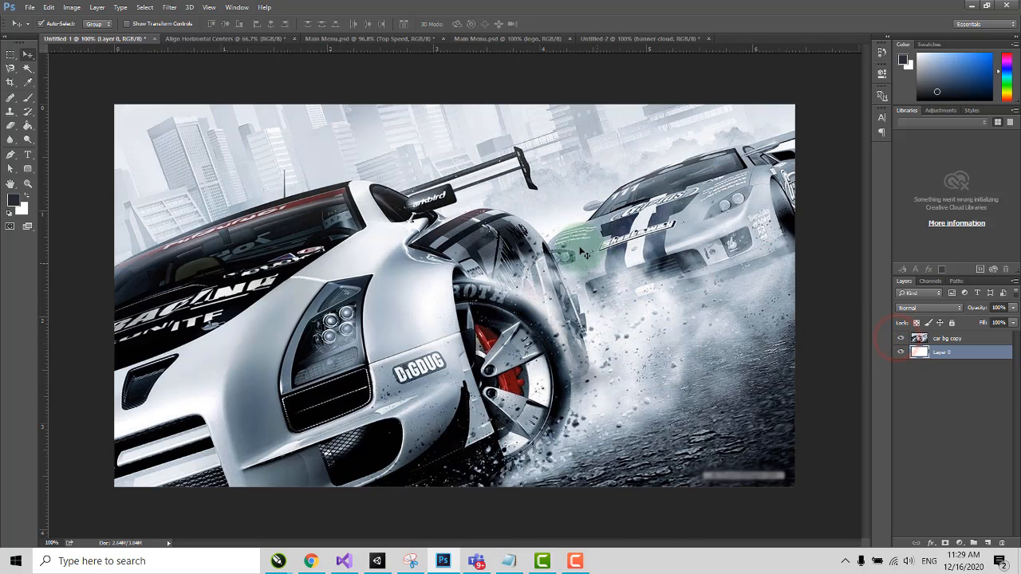
pyautogui.rightClick(941, 340)
pyautogui.click(966, 337)
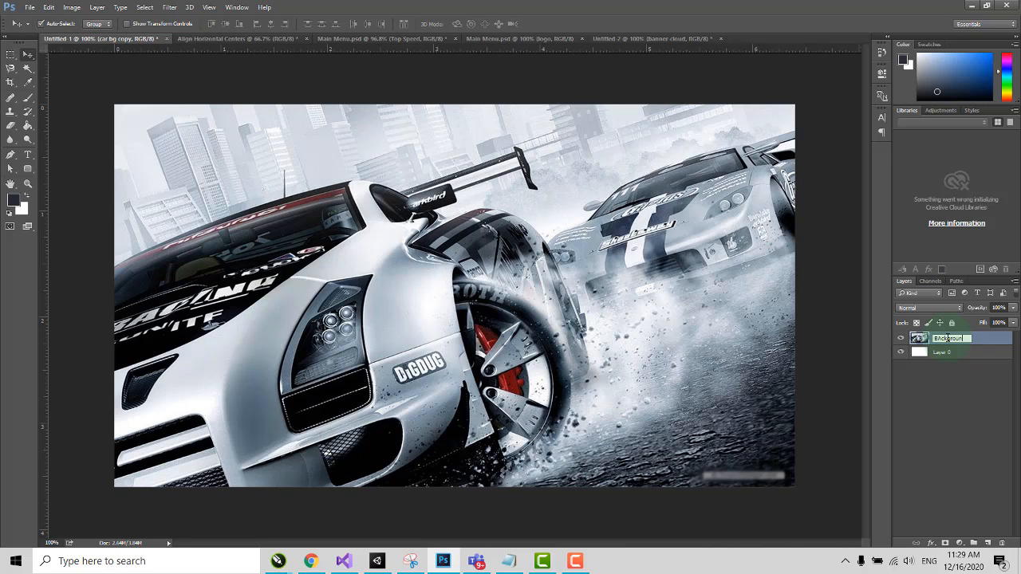
pyautogui.press('Return')
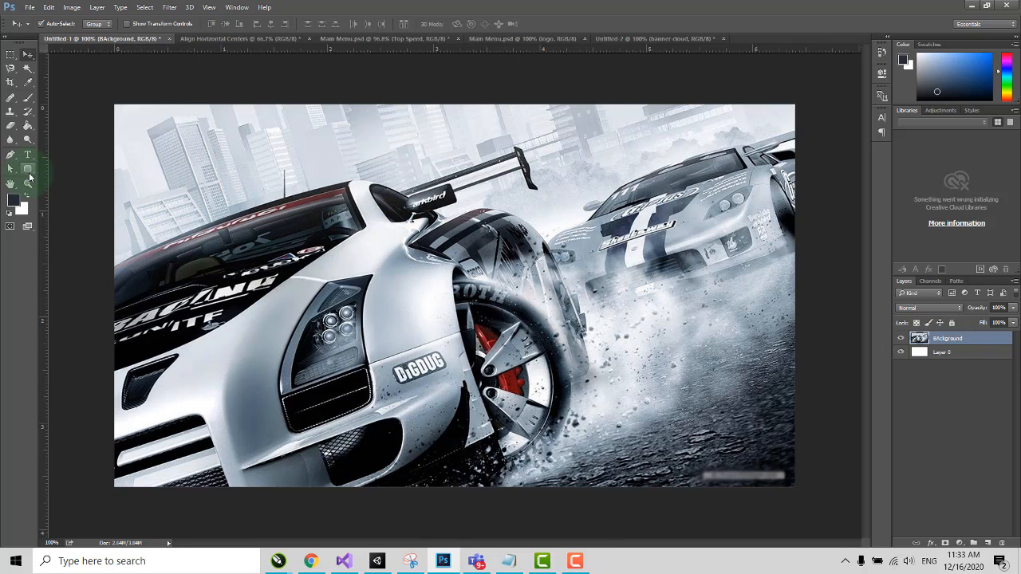
# - Draw a dark gray rounded rectangle about 1194 by 578 px over the car image and lower its opacity to 36%
pyautogui.click(28, 170)
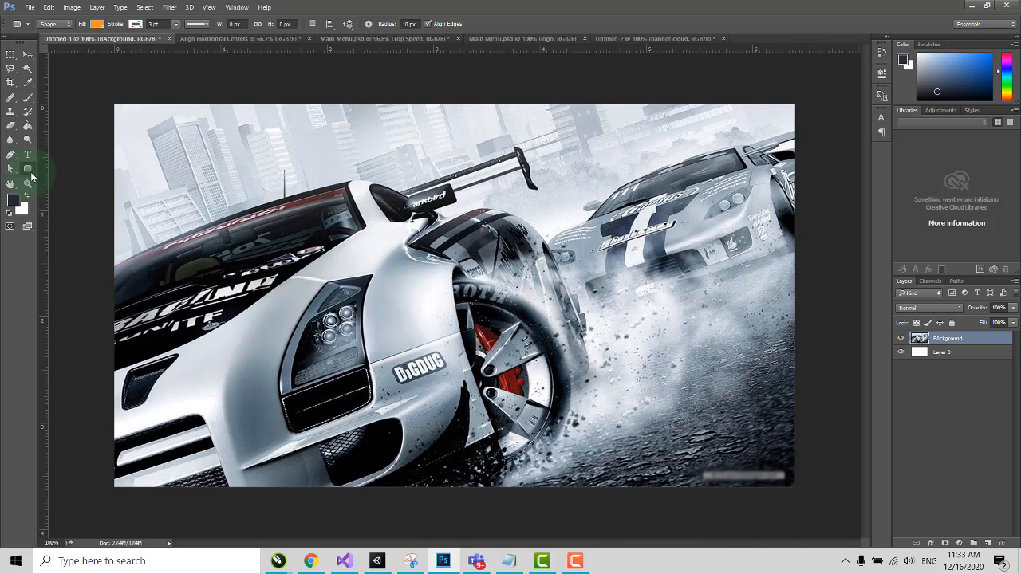
pyautogui.moveTo(136, 146); pyautogui.dragTo(770, 453)
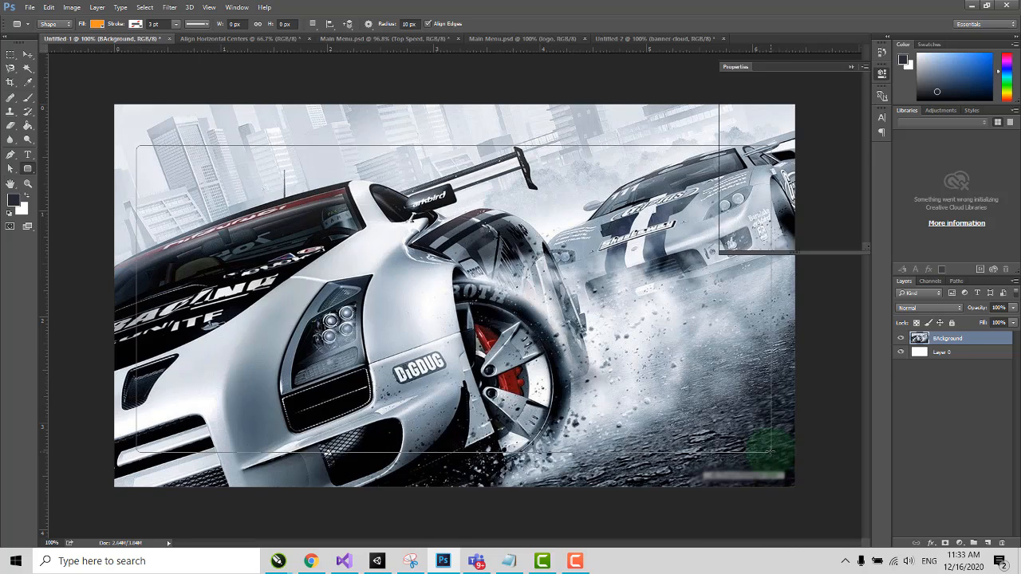
pyautogui.click(730, 132)
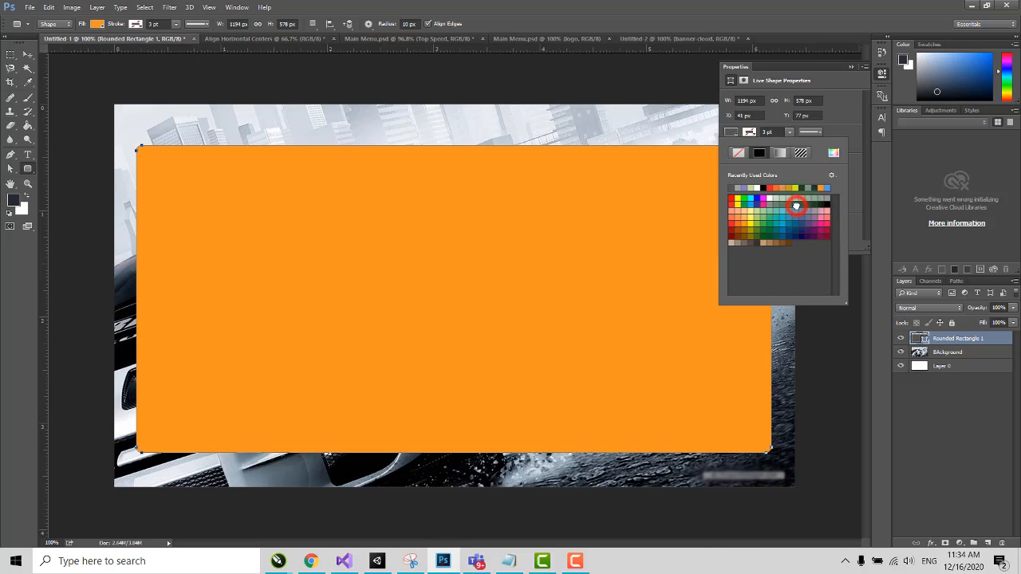
pyautogui.click(801, 204)
pyautogui.click(850, 69)
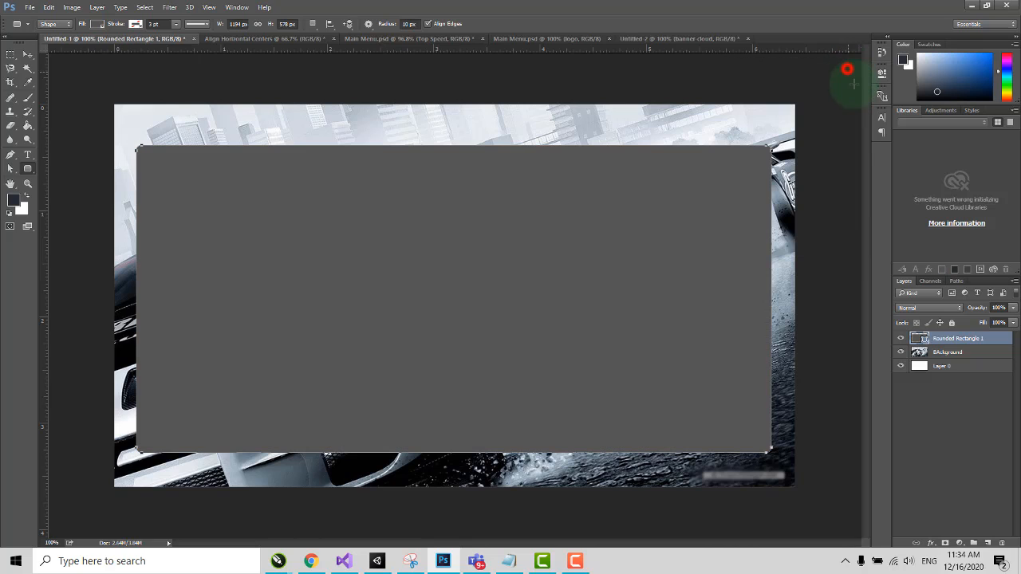
pyautogui.click(1011, 309)
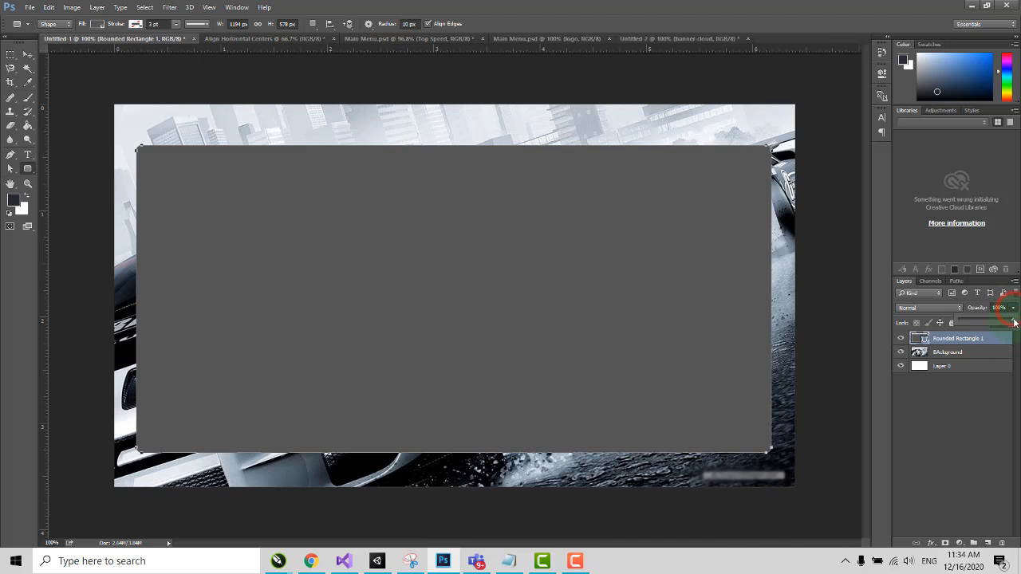
pyautogui.moveTo(989, 322); pyautogui.dragTo(980, 321)
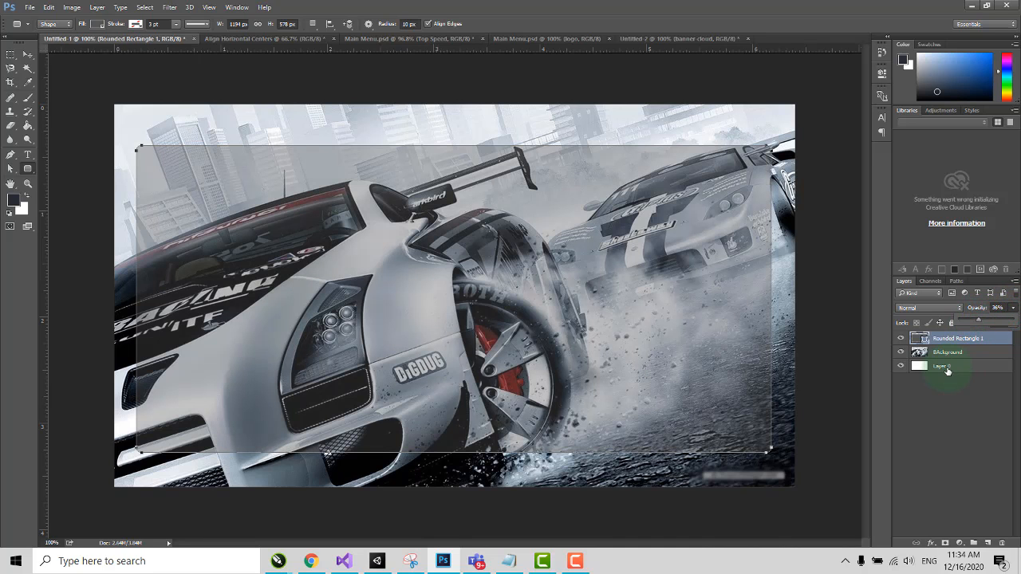
# - Add a 7 px outside stroke in near-white (#fbfcfd) to the rounded rectangle
pyautogui.click(932, 543)
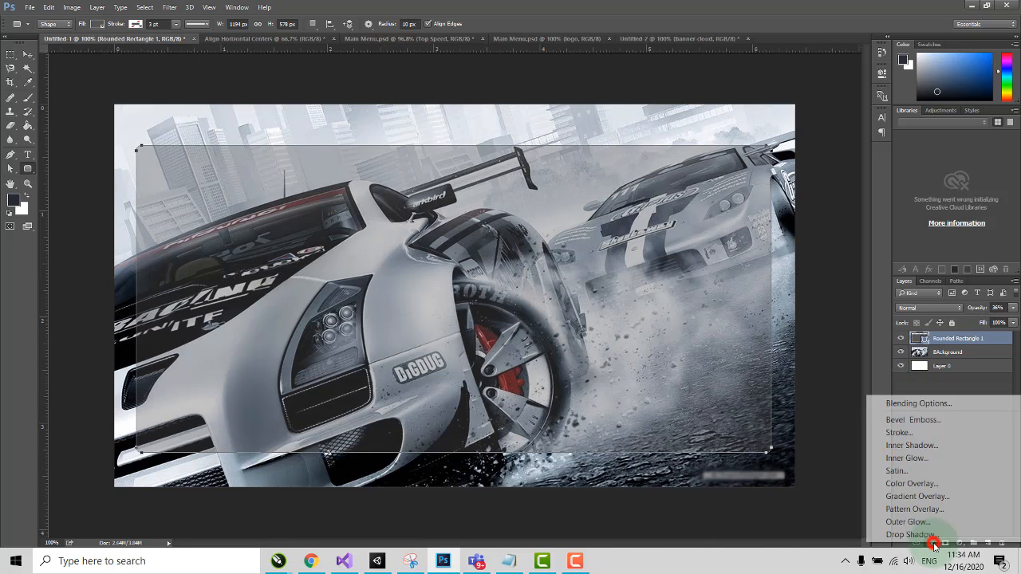
pyautogui.click(906, 433)
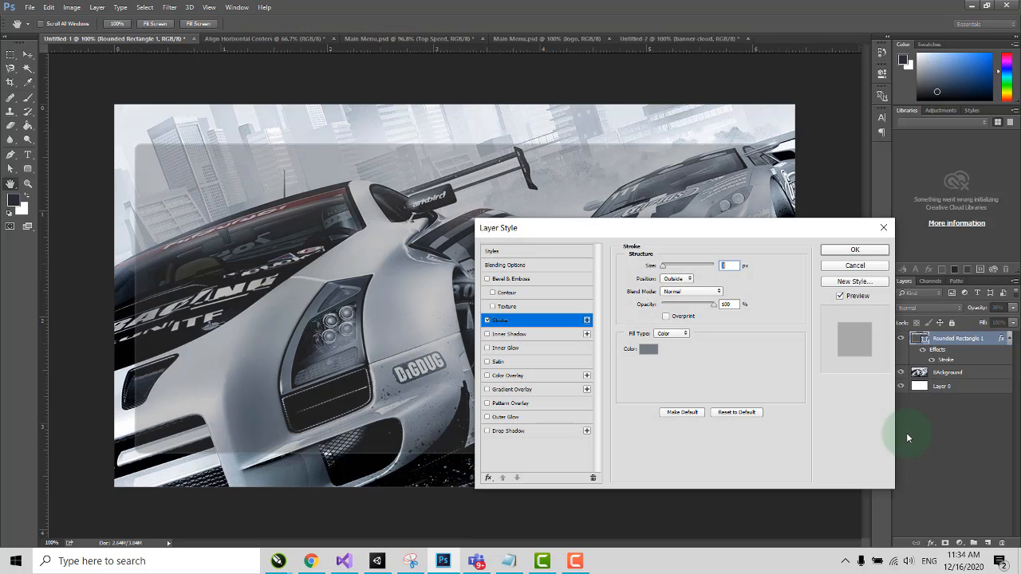
pyautogui.click(648, 349)
pyautogui.click(629, 205)
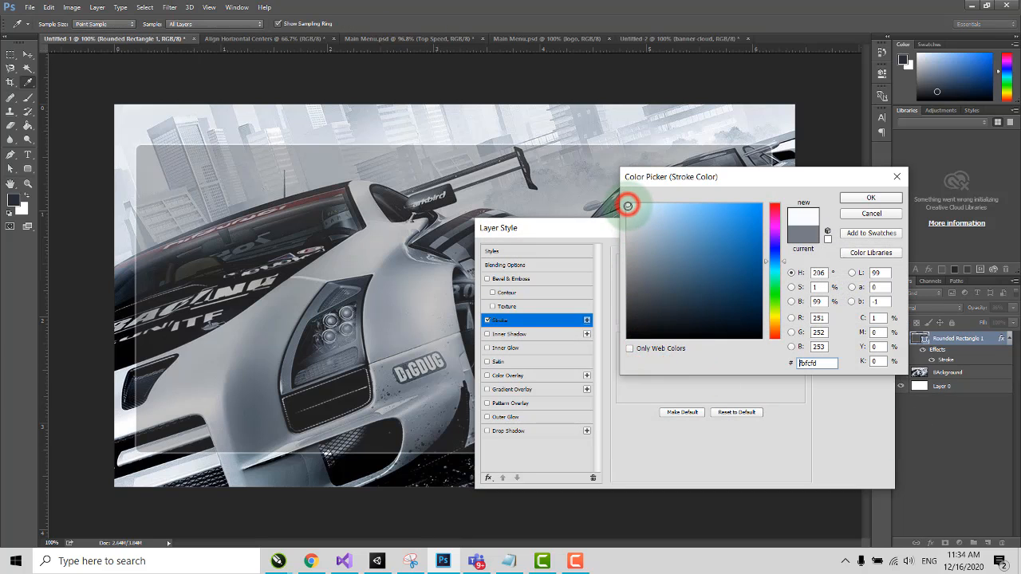
pyautogui.click(871, 198)
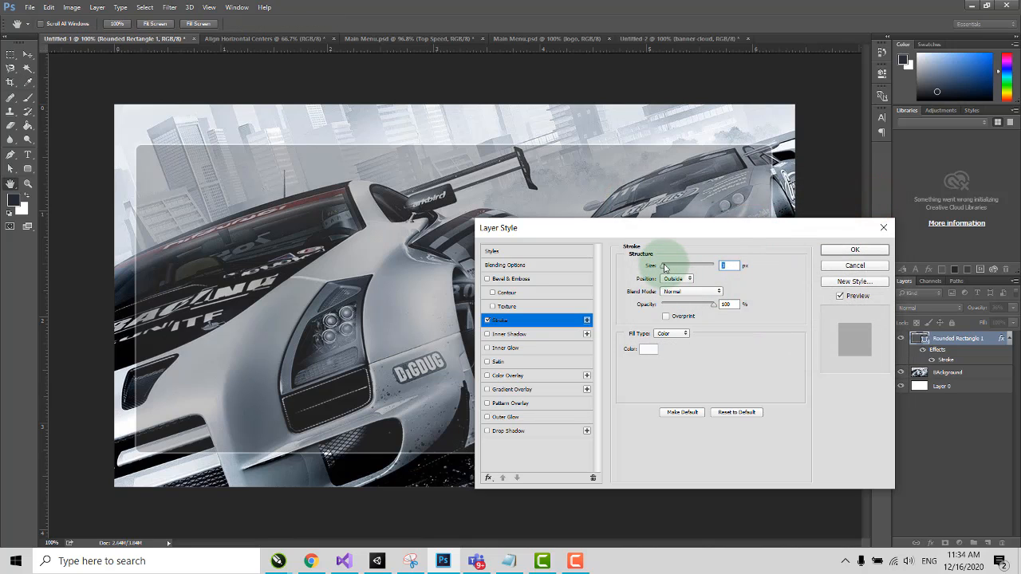
pyautogui.moveTo(663, 268); pyautogui.dragTo(664, 268)
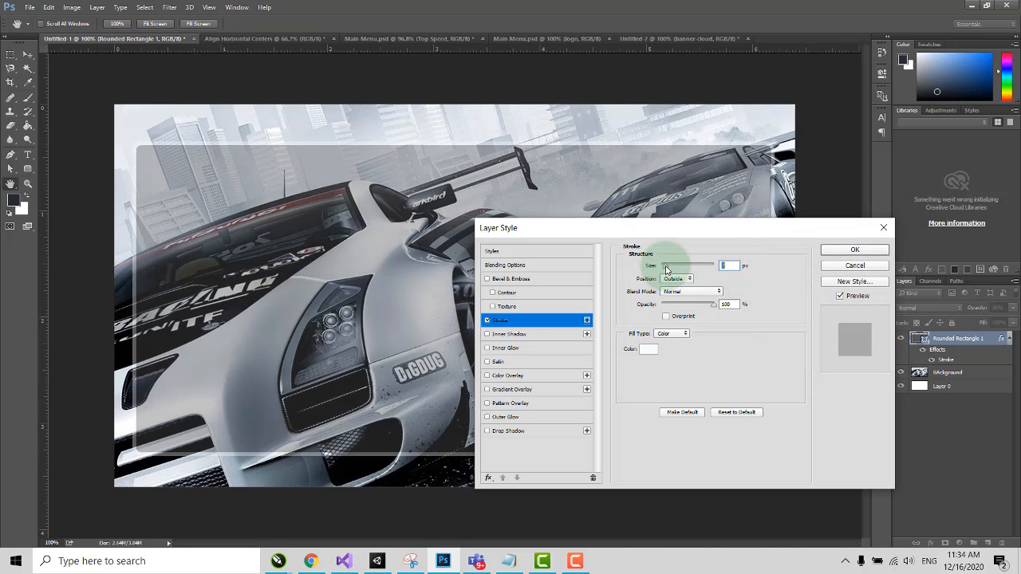
pyautogui.click(854, 251)
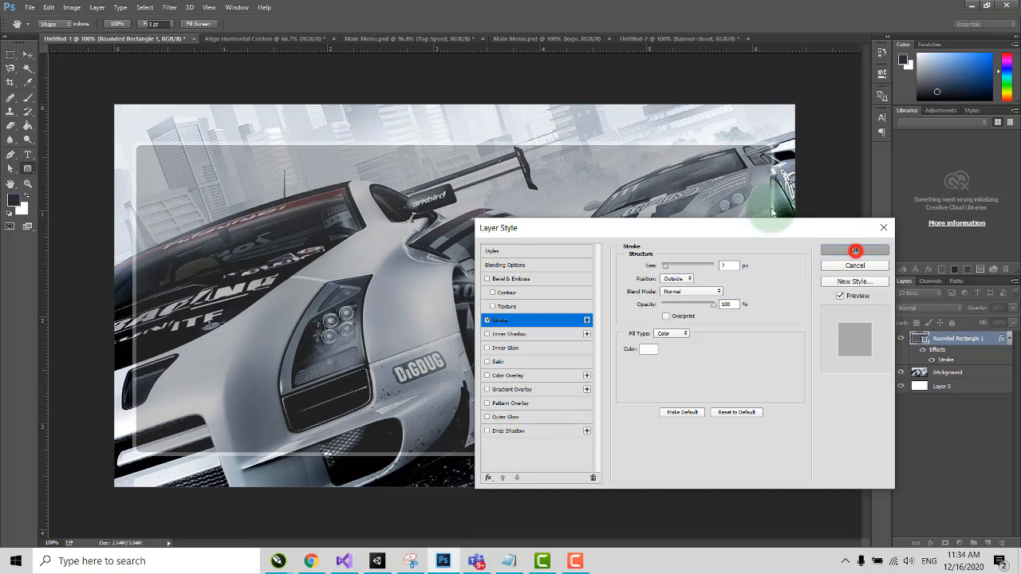
# - Add a smooth Inner Bevel to the rounded rectangle, with depth about 100% and size about 20 px
pyautogui.click(930, 543)
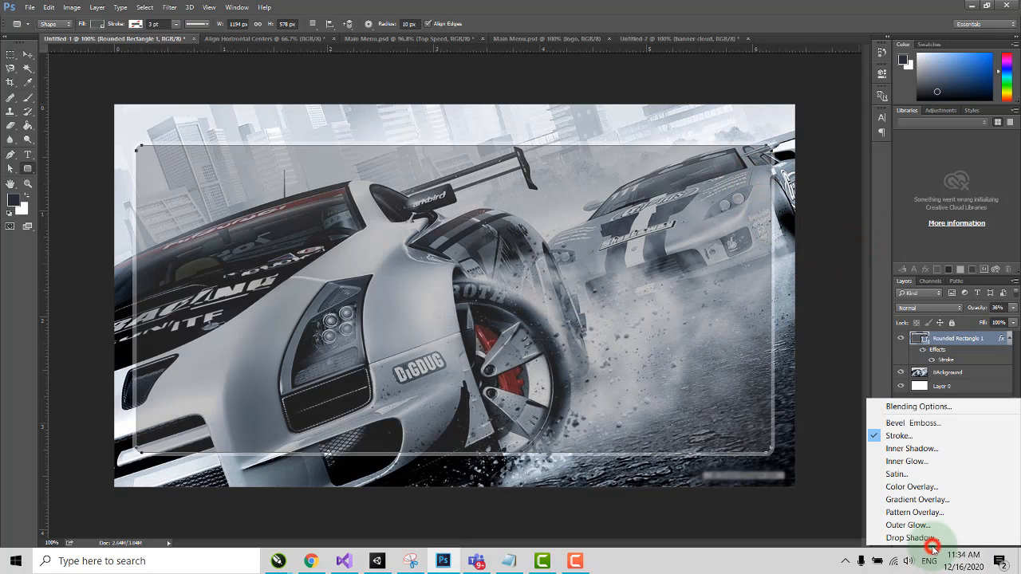
pyautogui.click(916, 425)
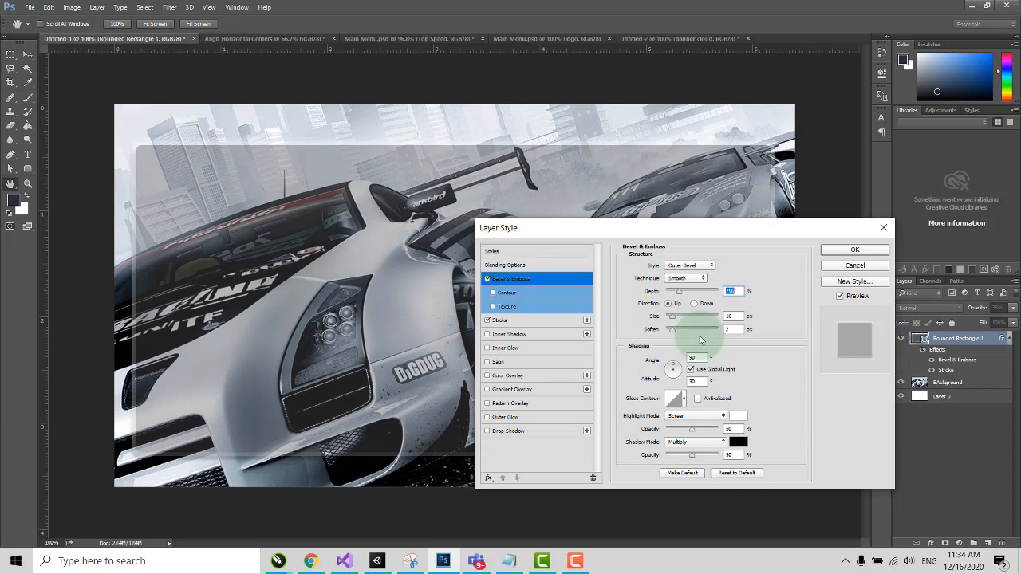
pyautogui.moveTo(679, 294); pyautogui.dragTo(674, 321)
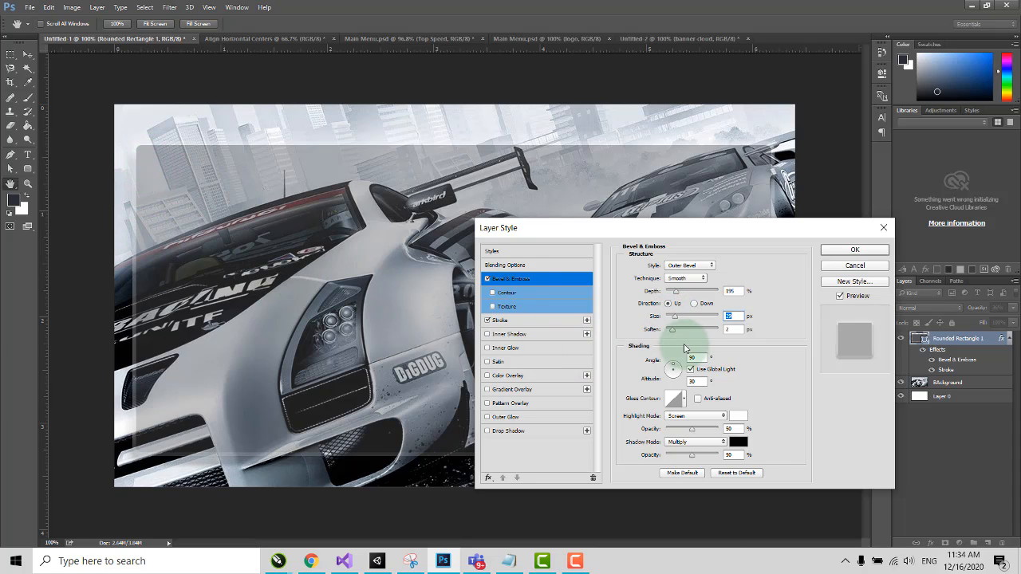
pyautogui.click(688, 265)
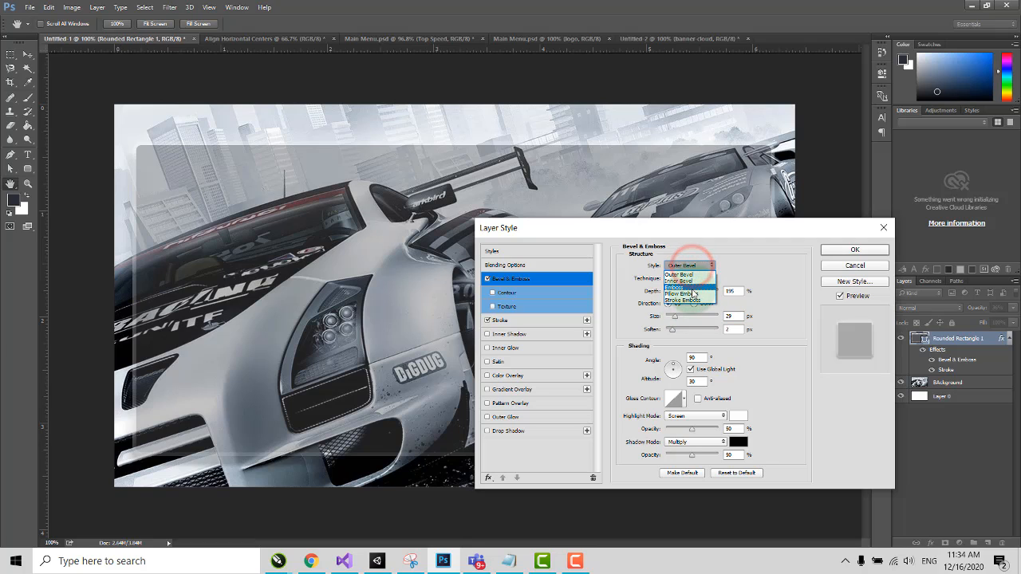
pyautogui.click(693, 284)
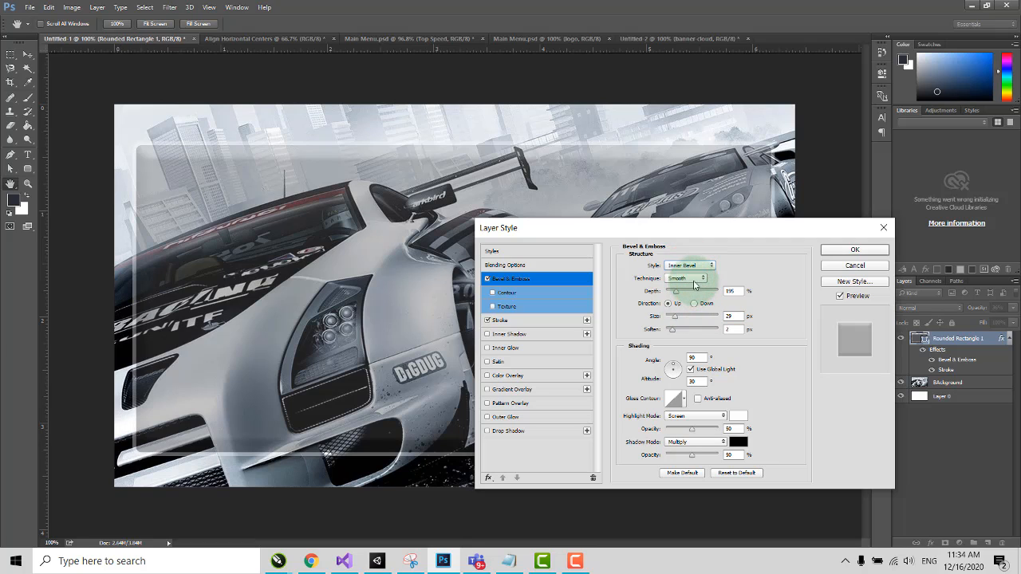
pyautogui.moveTo(674, 294); pyautogui.dragTo(674, 319)
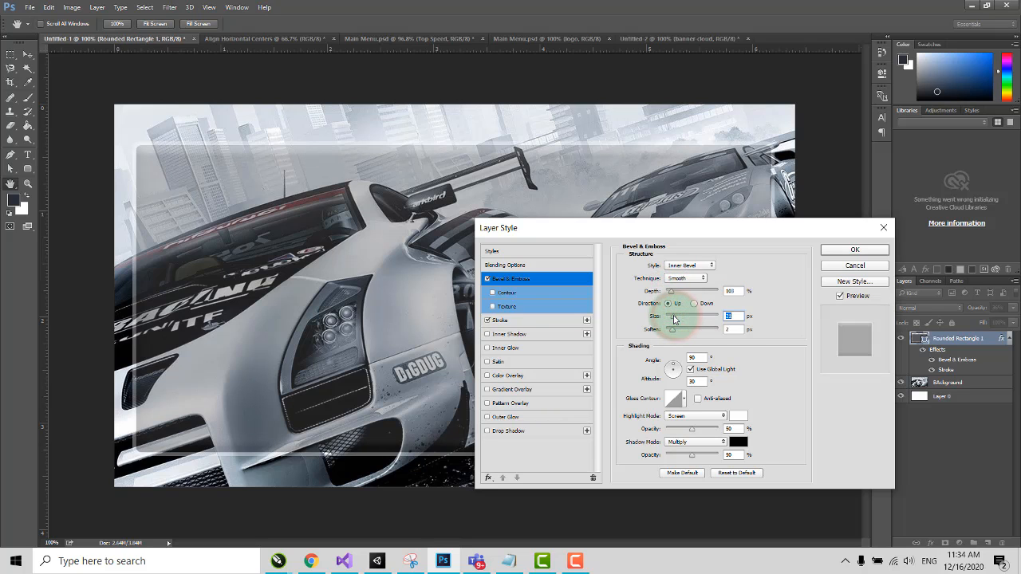
pyautogui.click(851, 252)
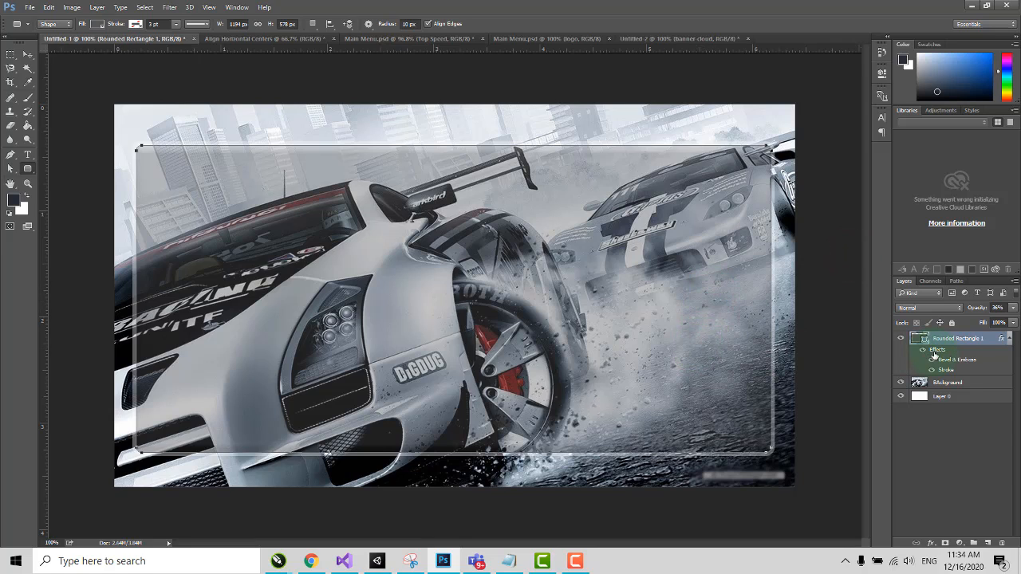
# - Rename the rounded rectangle layer "ForeGroun" and collapse its effects list
pyautogui.doubleClick(964, 339)
pyautogui.press('Return')
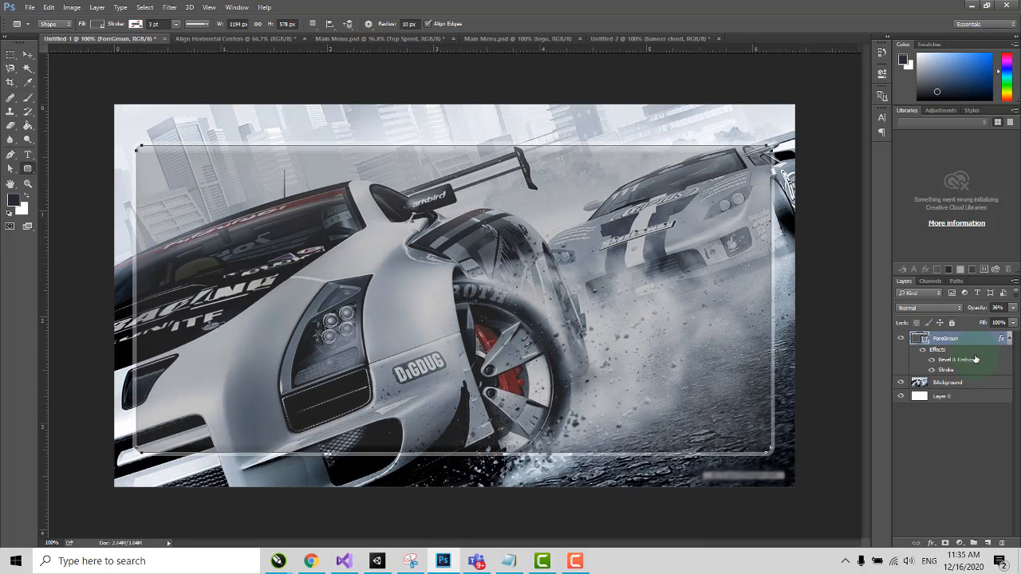
pyautogui.click(1008, 341)
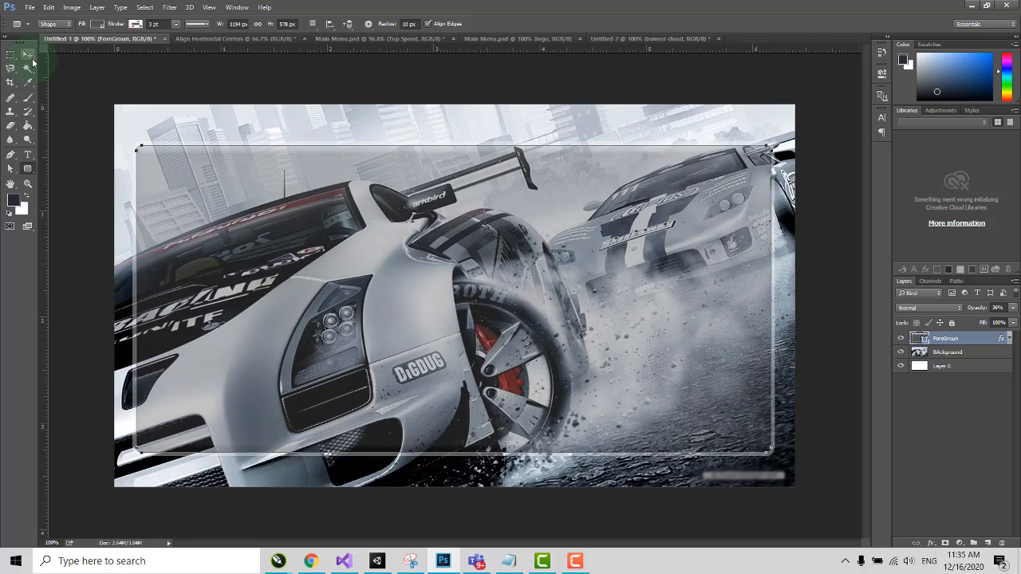
# - Select the ForeGroun and BAckground layers together and align their vertical and horizontal centers
pyautogui.click(29, 55)
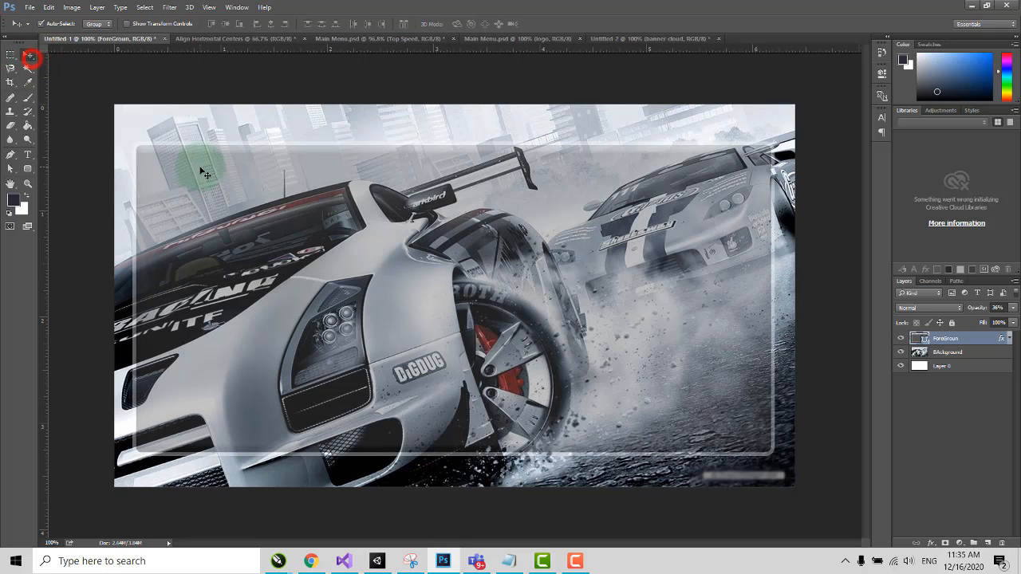
pyautogui.keyDown('shift'); pyautogui.click(351, 122); pyautogui.keyUp('shift')
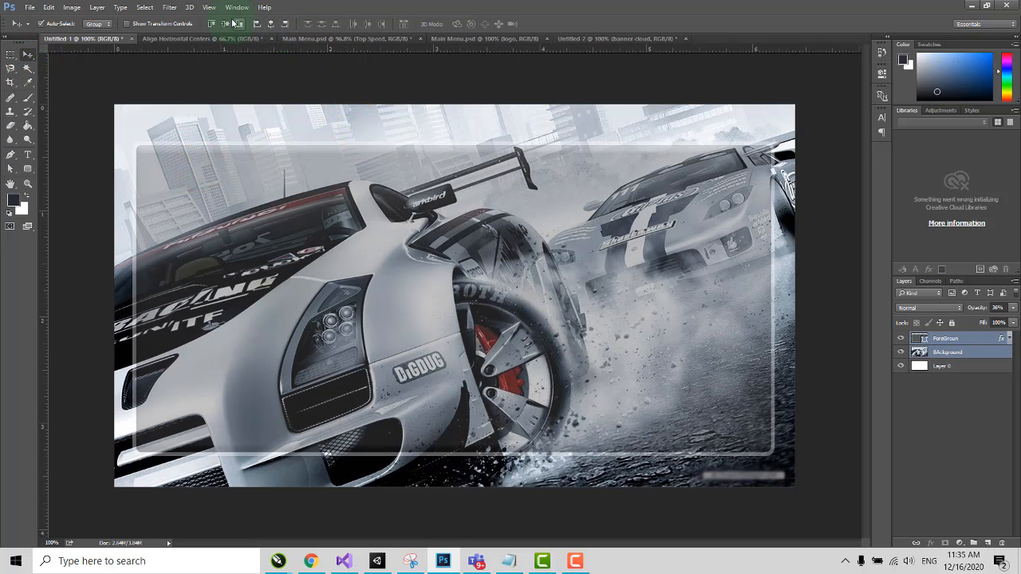
pyautogui.click(257, 25)
pyautogui.click(271, 25)
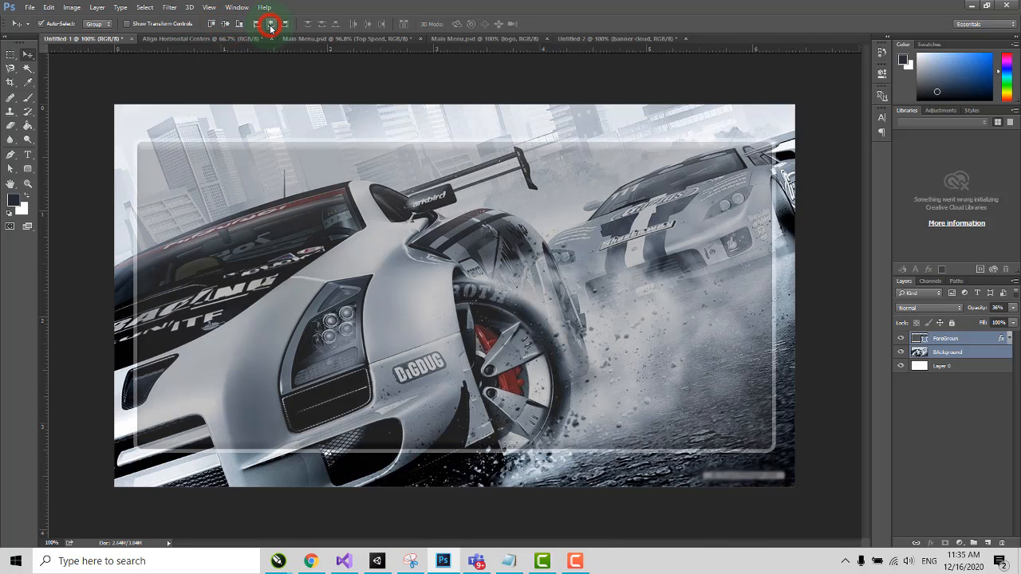
pyautogui.click(361, 165)
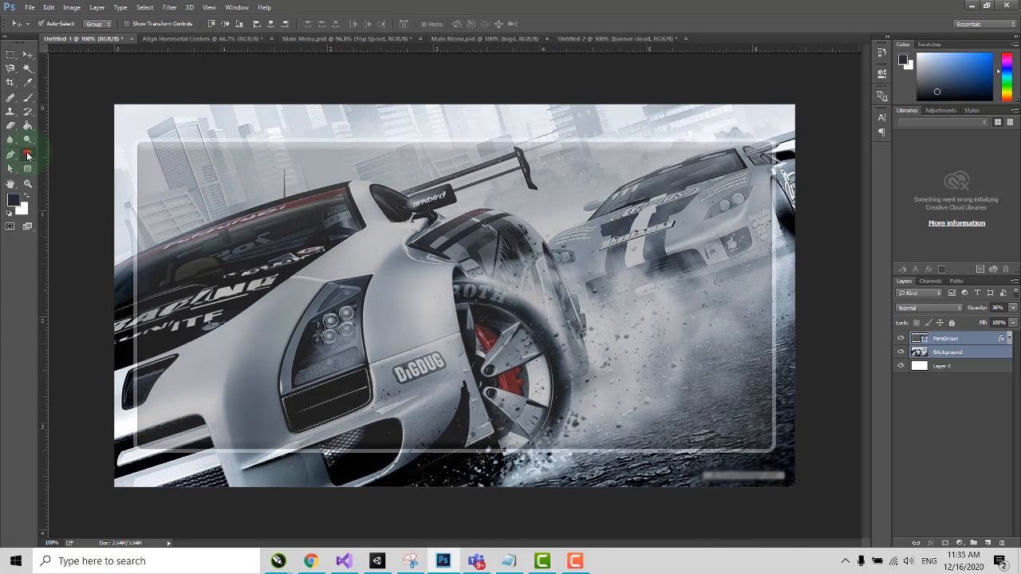
# - Add the text "Game Menu" and move it onto the right half of the translucent panel, beside the front wheel
pyautogui.click(27, 155)
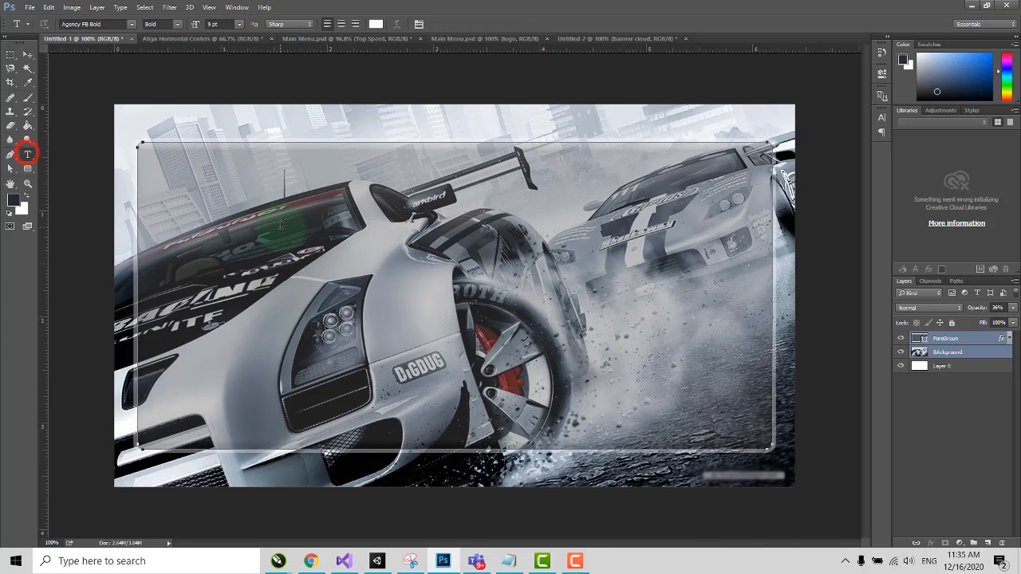
pyautogui.click(377, 125)
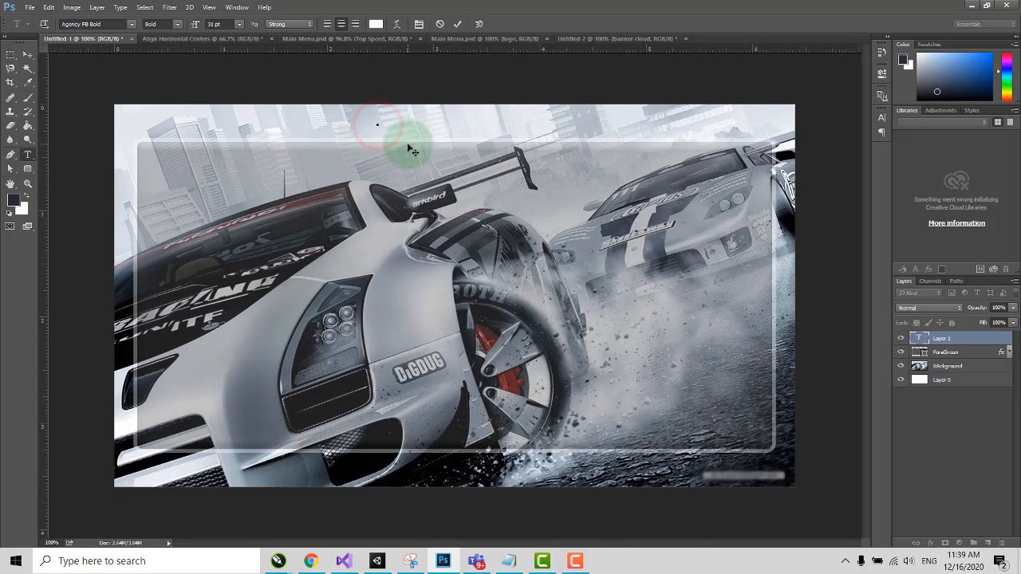
pyautogui.write('Game Menu')
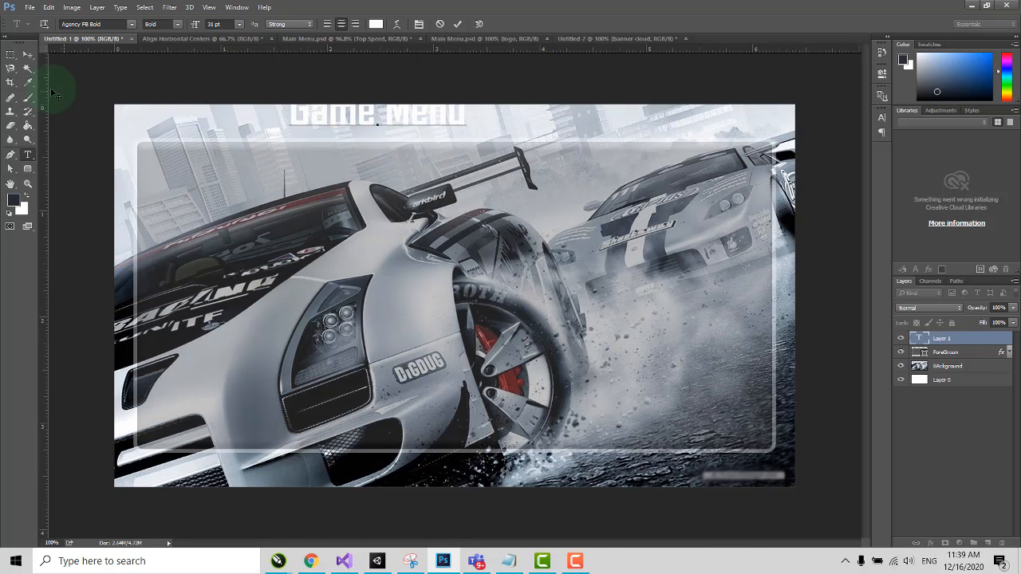
pyautogui.click(27, 55)
pyautogui.moveTo(360, 122); pyautogui.dragTo(622, 308)
# - Add a Drop Shadow to the Game Menu text with 35% opacity, distance about 10 px, spread about 23% and size 9 px
pyautogui.click(930, 544)
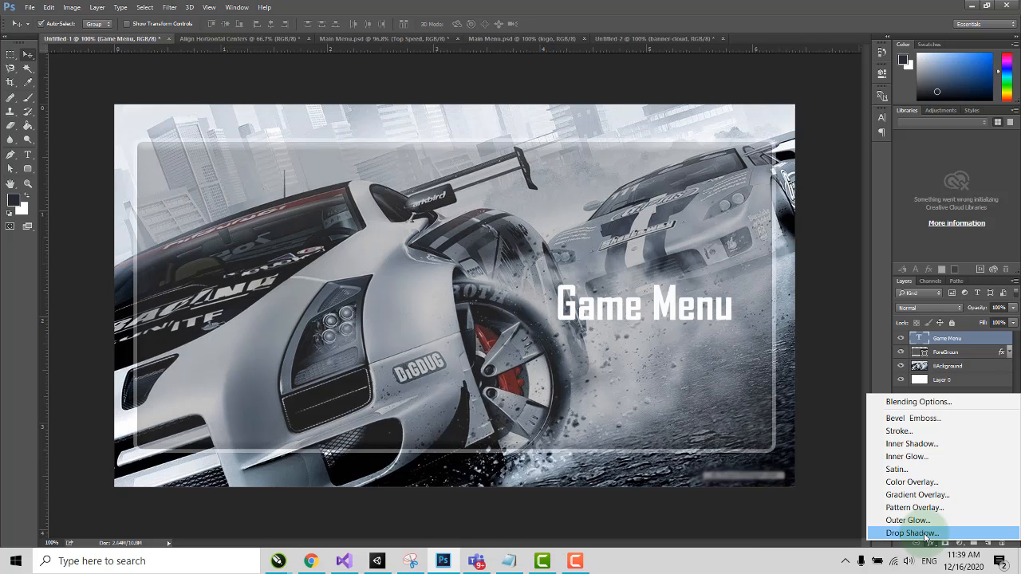
pyautogui.click(924, 533)
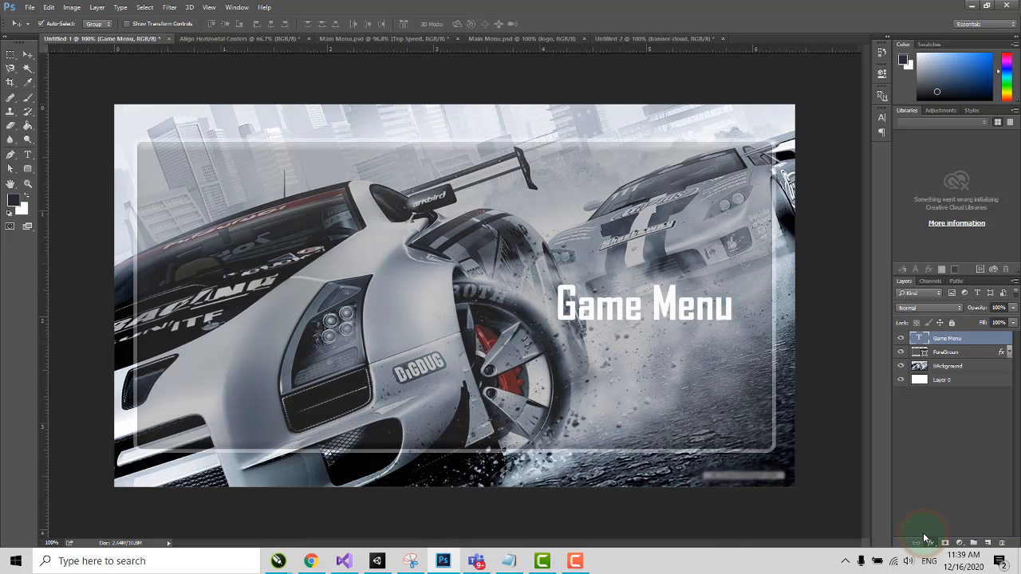
pyautogui.moveTo(708, 251); pyautogui.dragTo(414, 171)
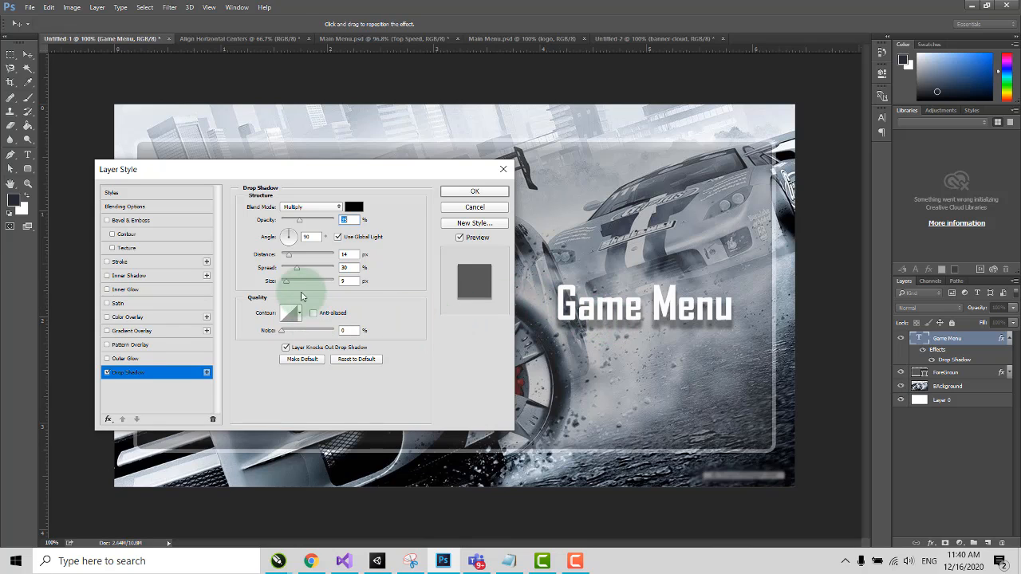
pyautogui.moveTo(298, 271); pyautogui.dragTo(293, 273)
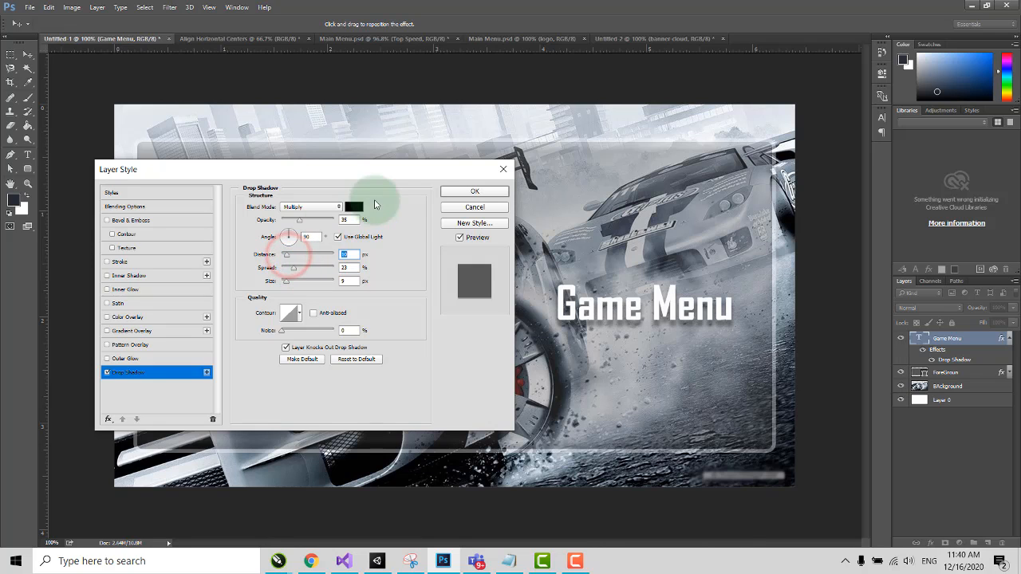
pyautogui.click(491, 192)
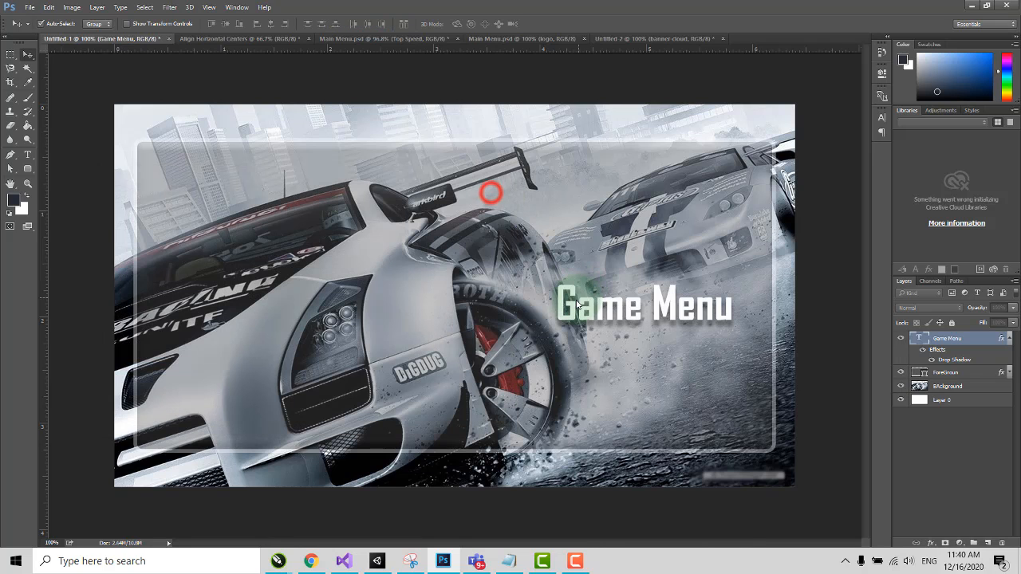
# - Add a 2 px black outside stroke to the Game Menu text and move it up to the panel's upper right area, collapsing its effects list
pyautogui.click(930, 543)
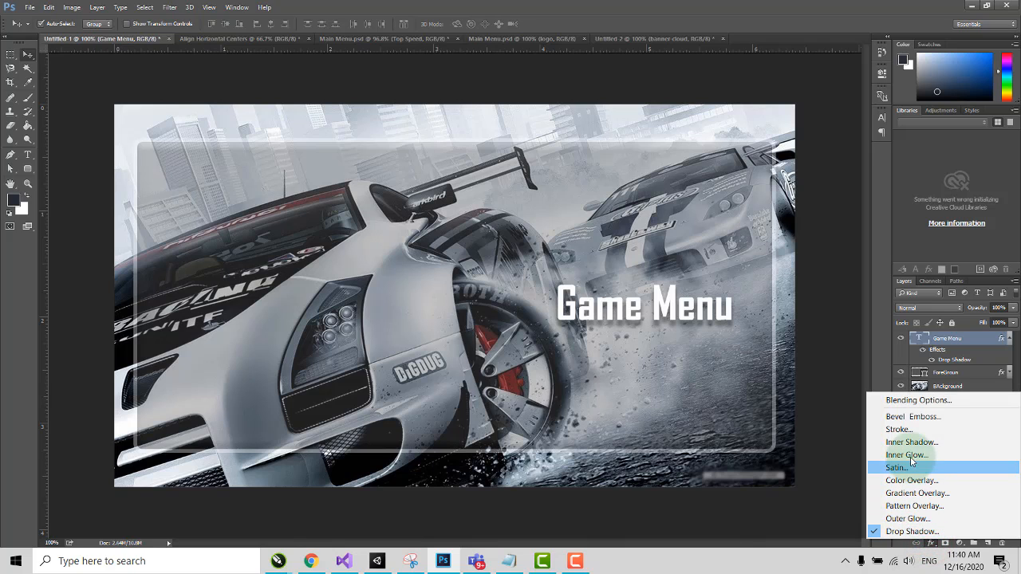
pyautogui.click(908, 432)
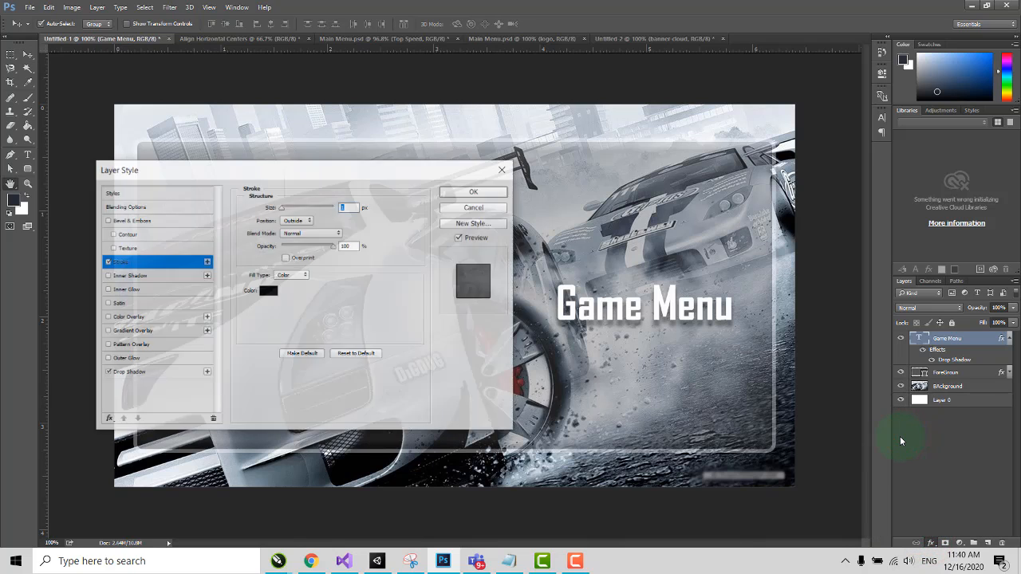
pyautogui.click(349, 207)
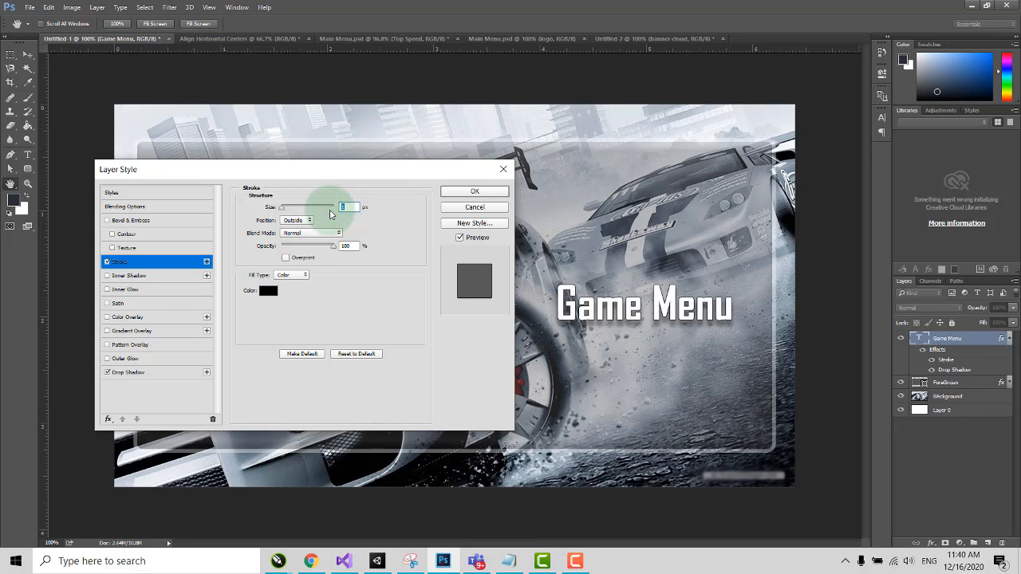
pyautogui.write('2')
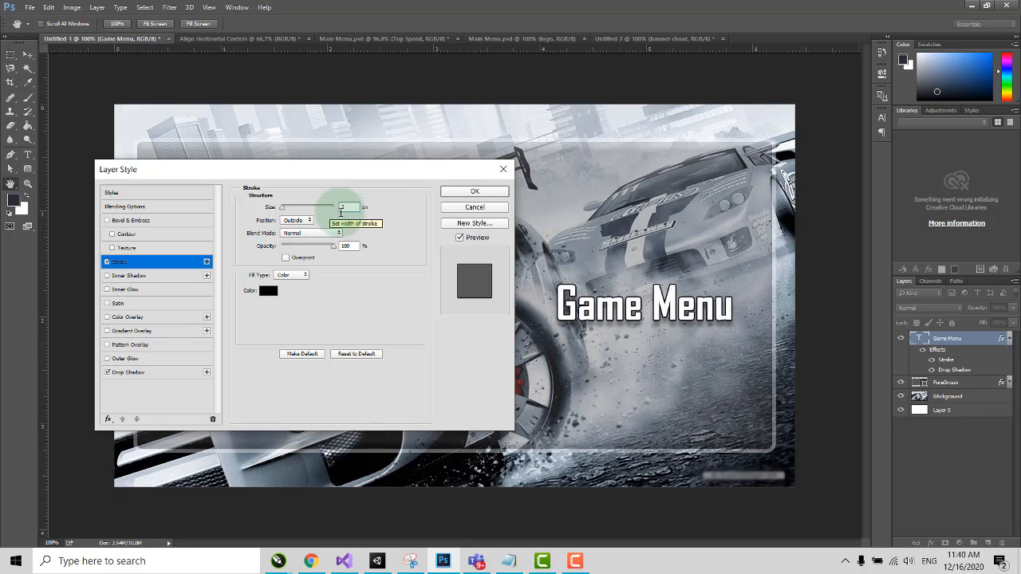
pyautogui.click(469, 192)
pyautogui.moveTo(638, 296); pyautogui.dragTo(641, 197)
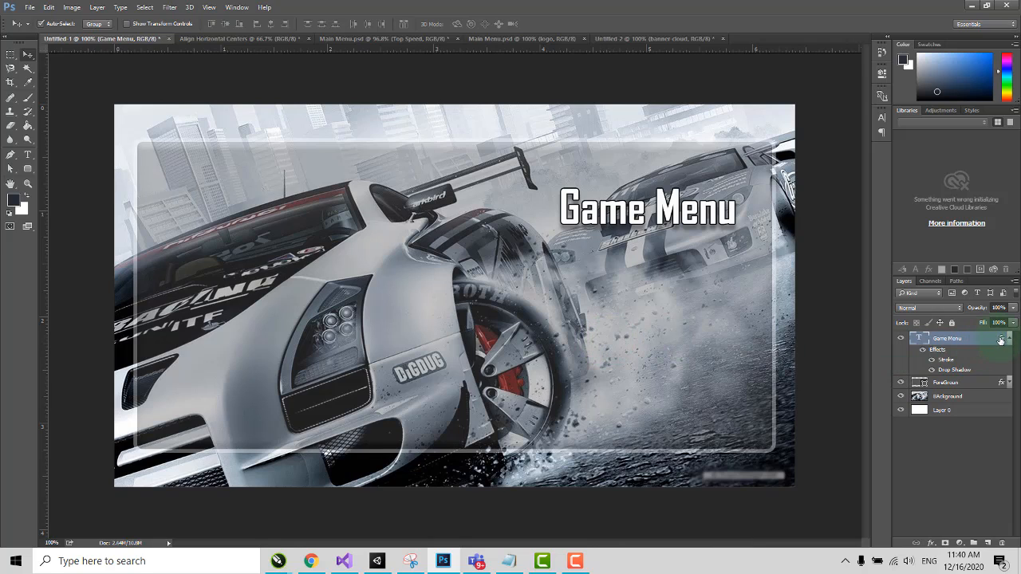
pyautogui.click(1010, 339)
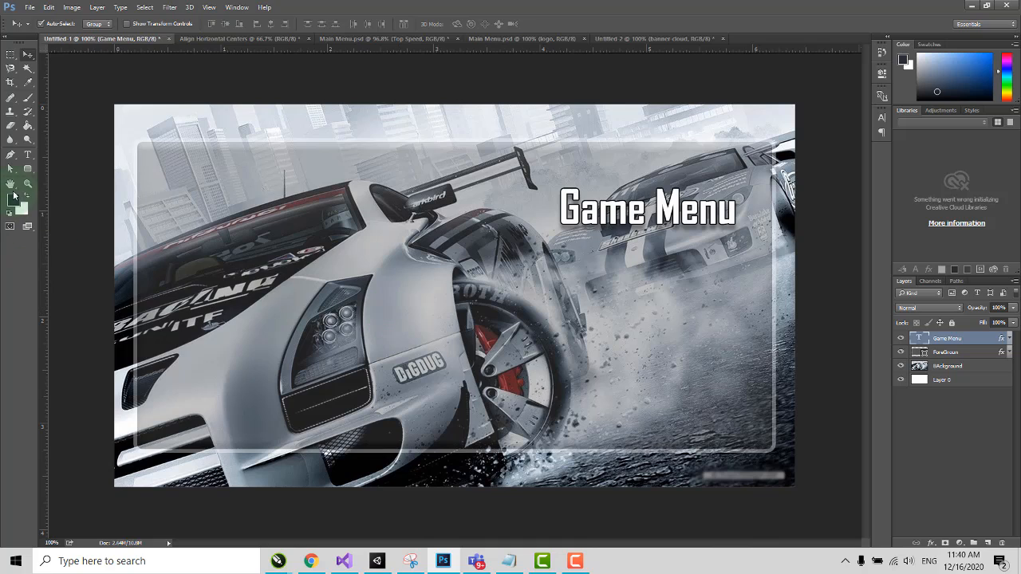
# - Draw a rounded rectangle about 307 by 75 px with 10 px corners below the Game Menu title and fill it grey
pyautogui.click(29, 170)
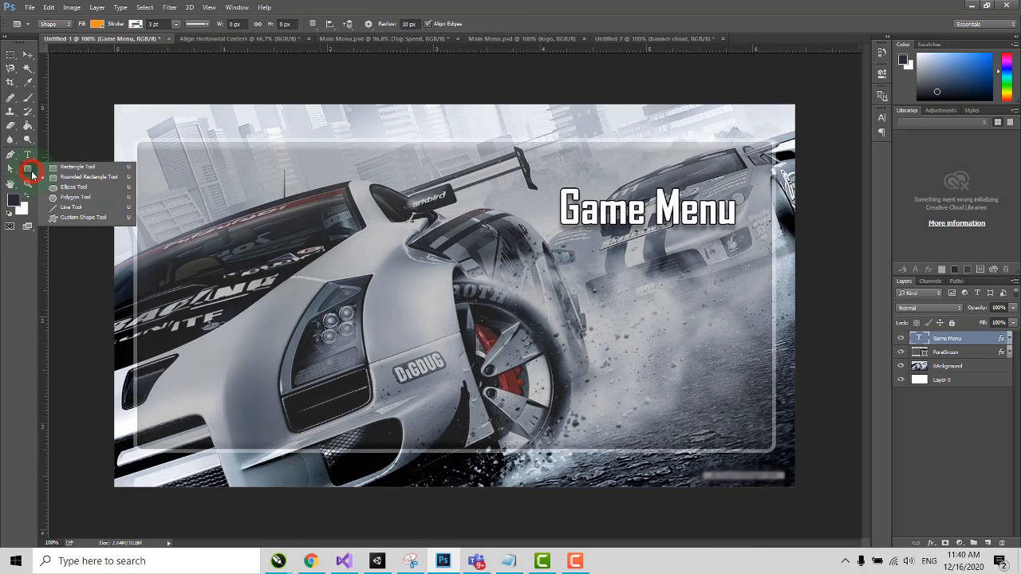
pyautogui.click(76, 177)
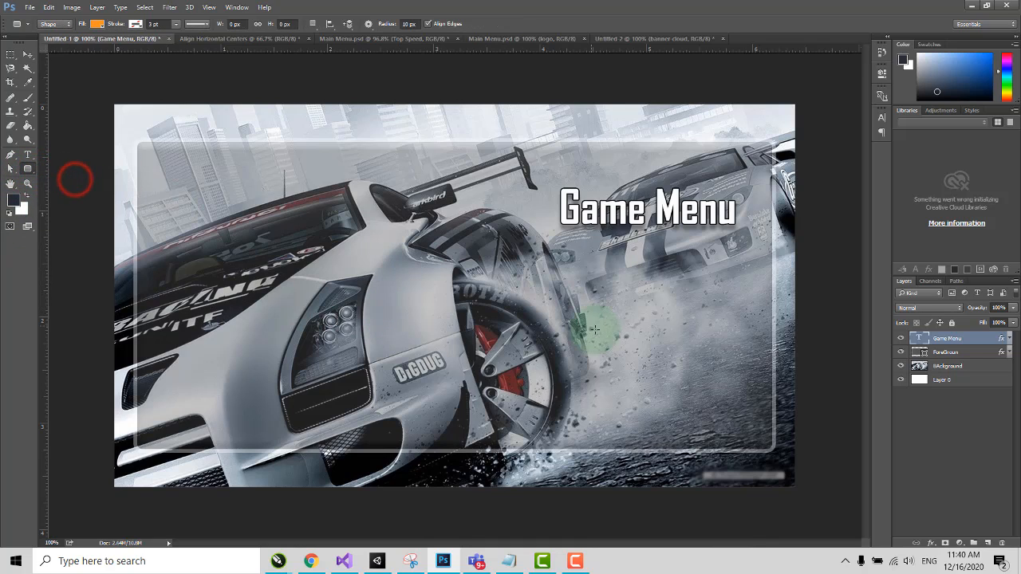
pyautogui.moveTo(568, 316); pyautogui.dragTo(732, 356)
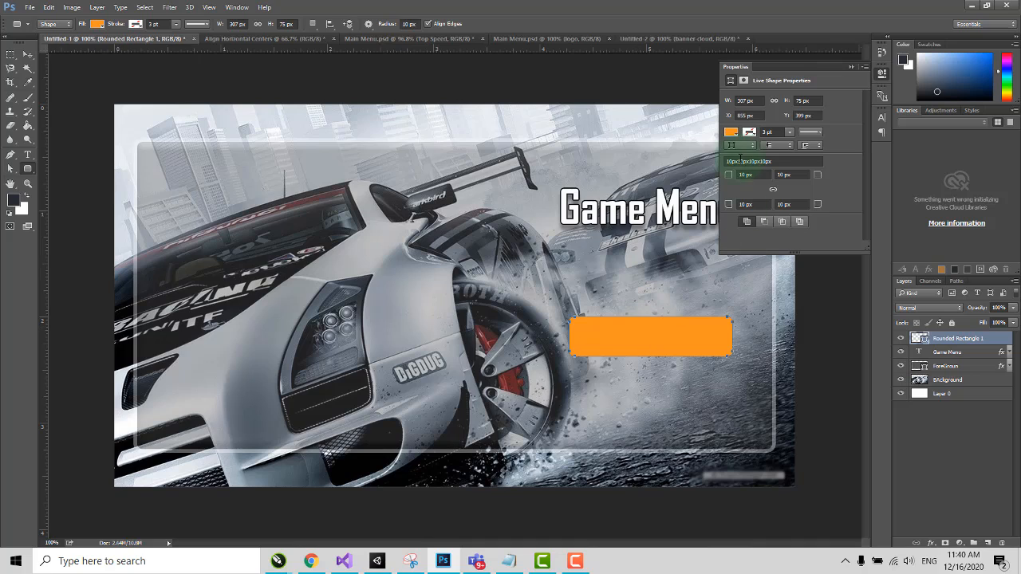
pyautogui.click(731, 132)
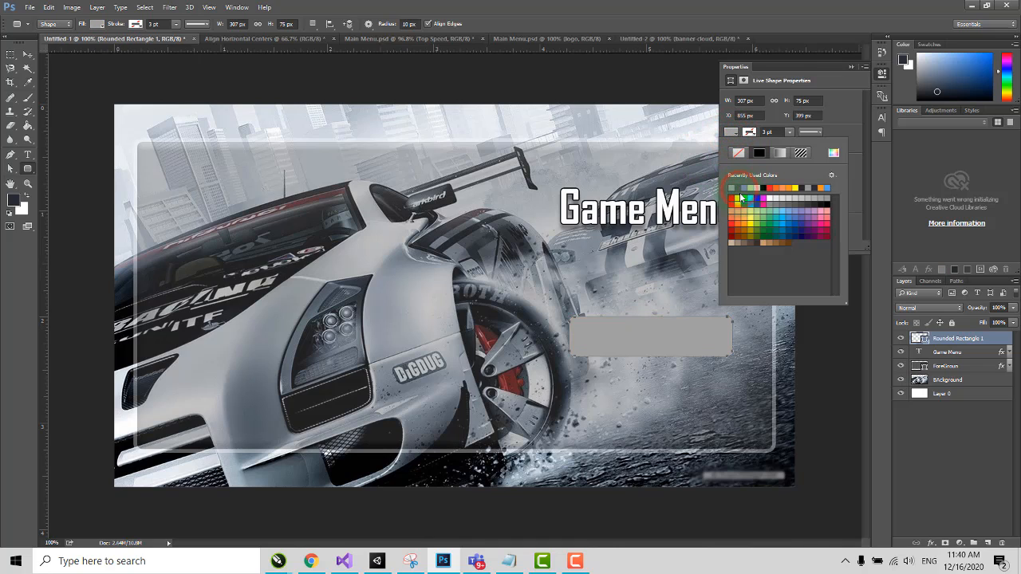
pyautogui.click(848, 68)
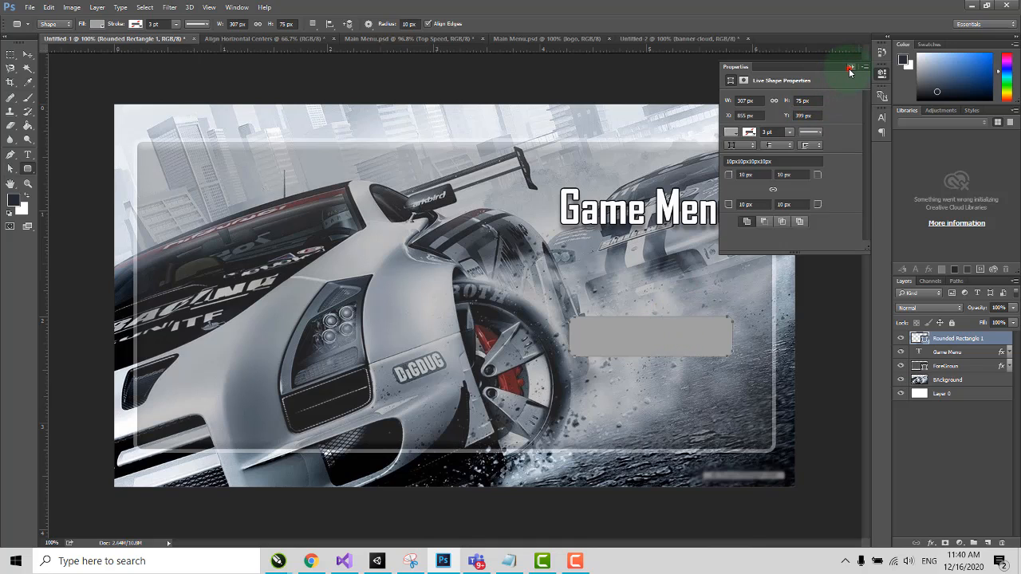
pyautogui.click(849, 67)
# - Lower the button rectangle's layer opacity to about 59% and change its fill to black
pyautogui.click(1011, 307)
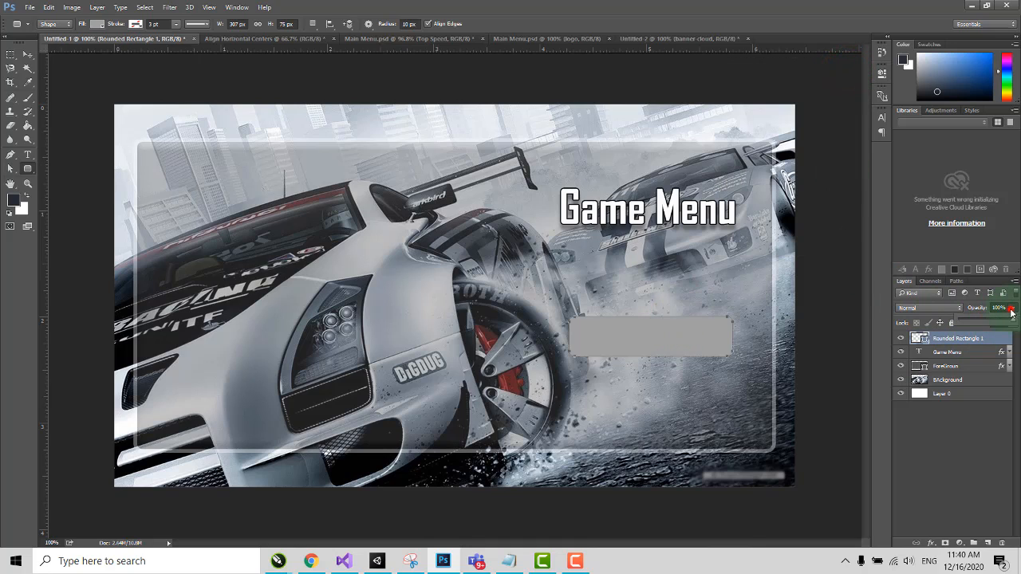
pyautogui.moveTo(998, 323); pyautogui.dragTo(989, 323)
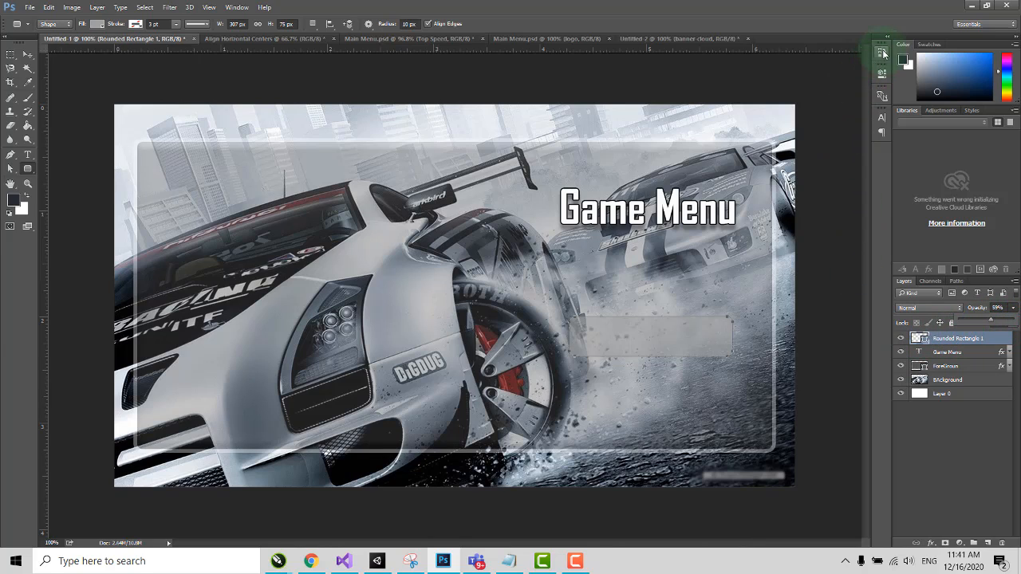
pyautogui.click(885, 39)
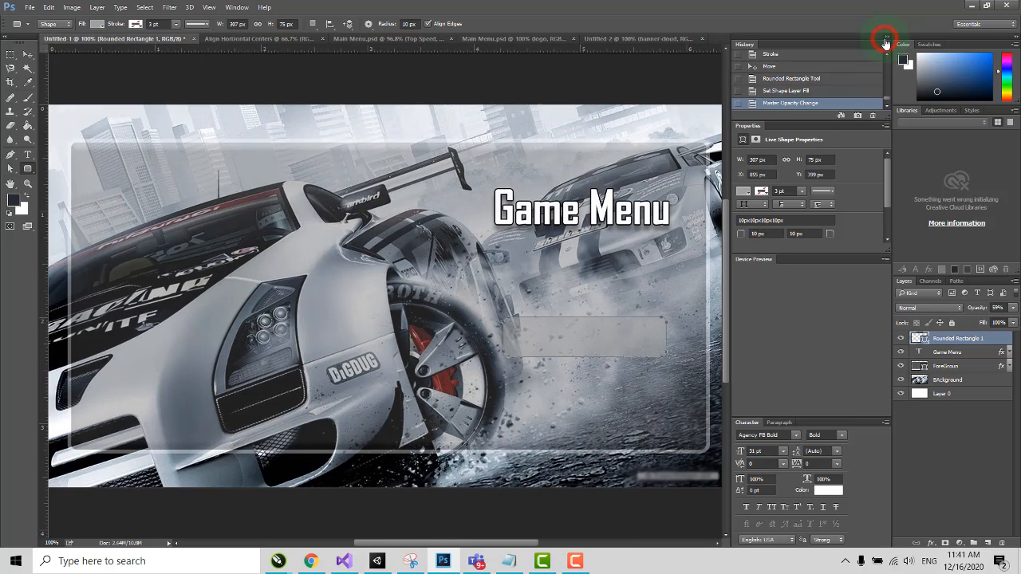
pyautogui.click(744, 193)
pyautogui.click(744, 193)
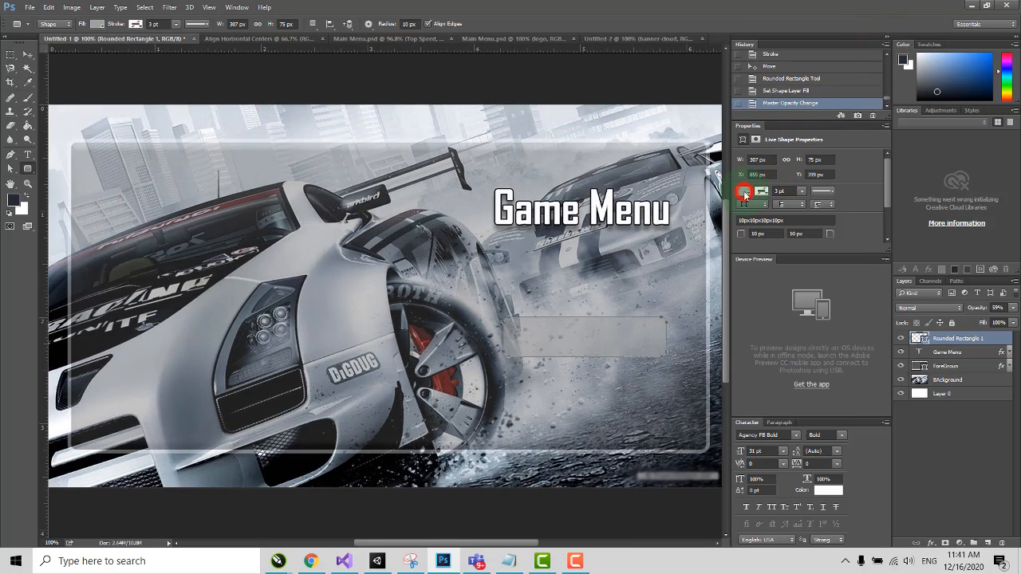
pyautogui.click(744, 193)
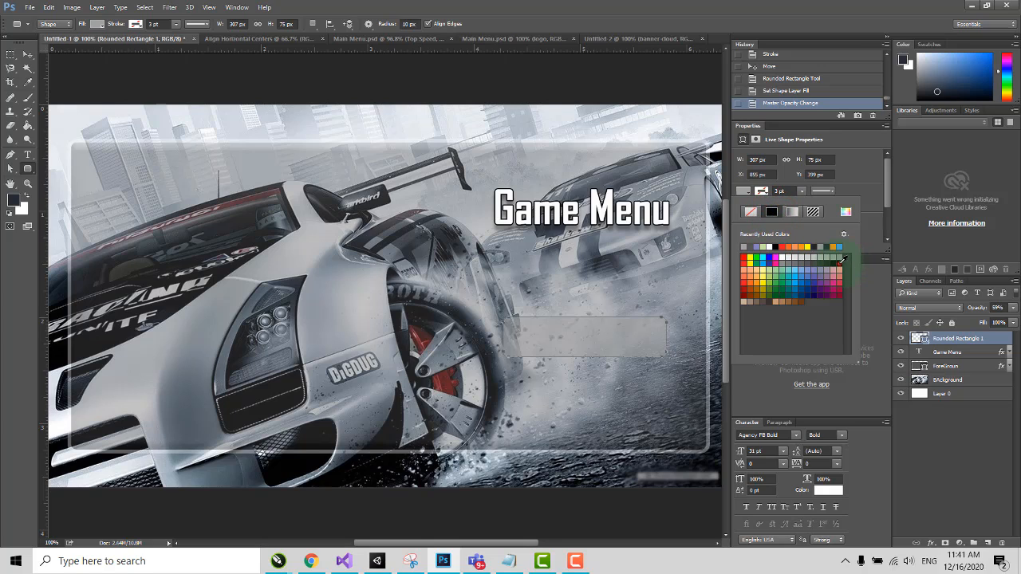
pyautogui.click(840, 260)
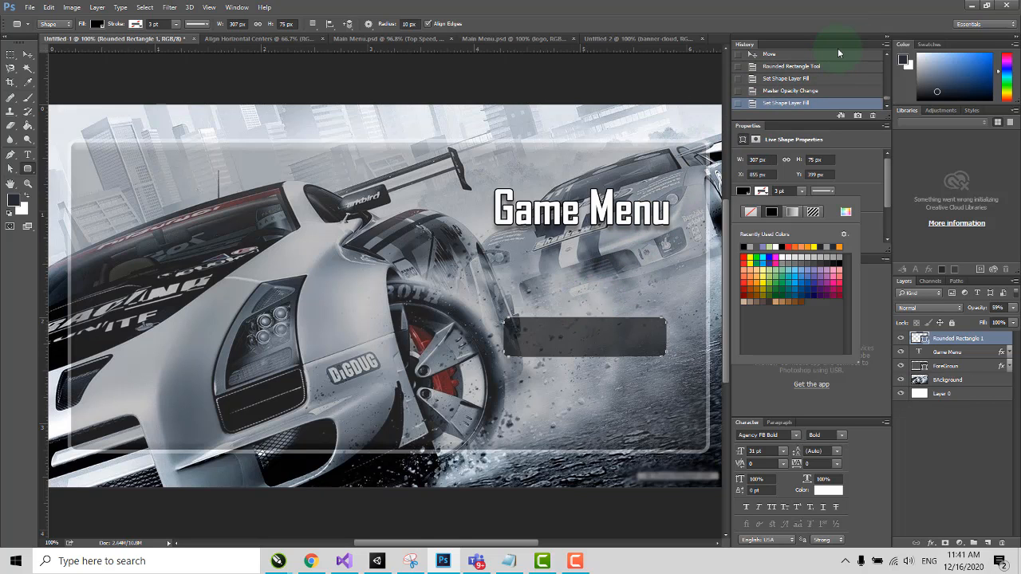
pyautogui.click(887, 39)
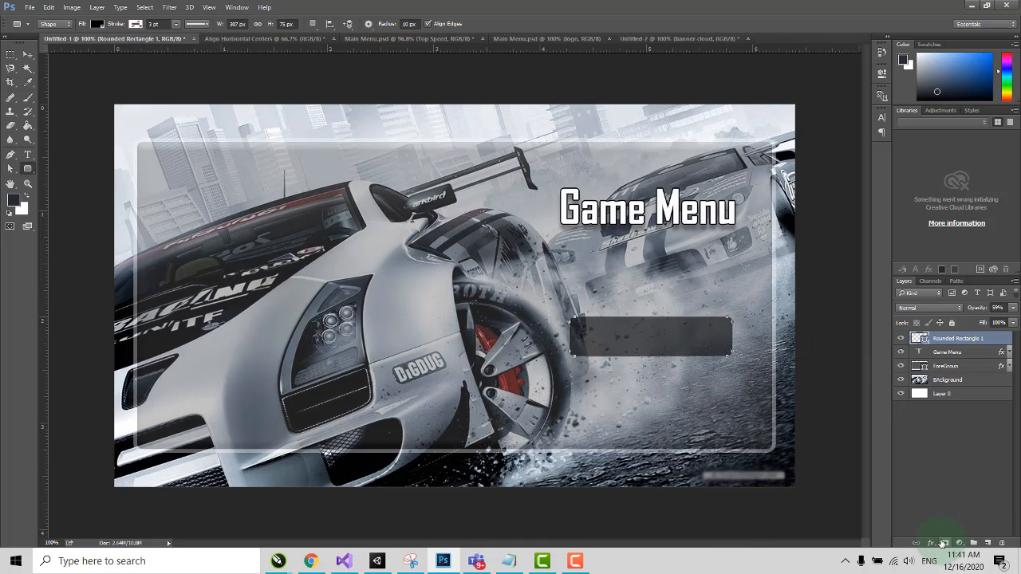
# - Add a 2 px outside stroke to the button rectangle in near-white #f8fafc
pyautogui.click(931, 543)
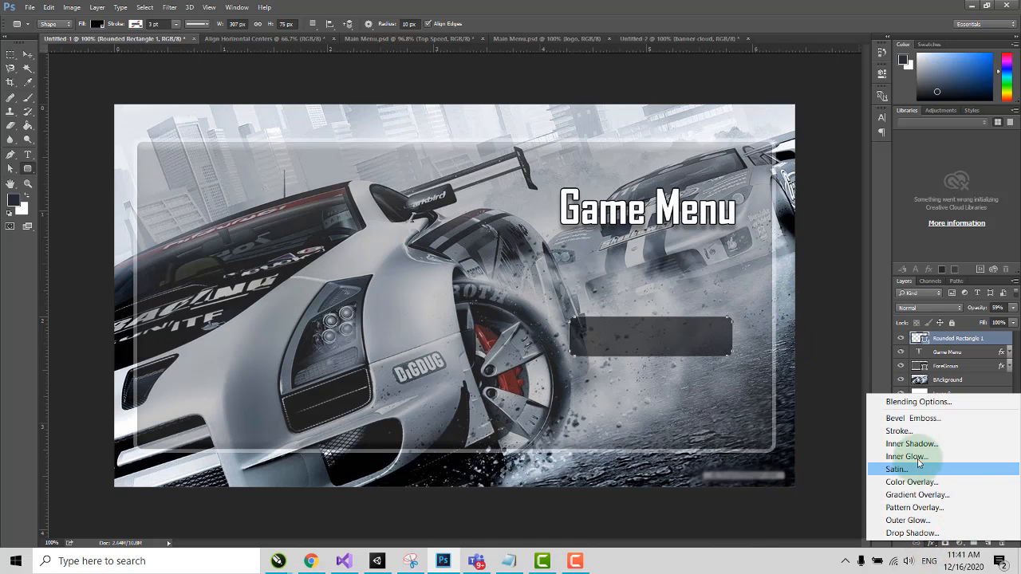
pyautogui.click(912, 434)
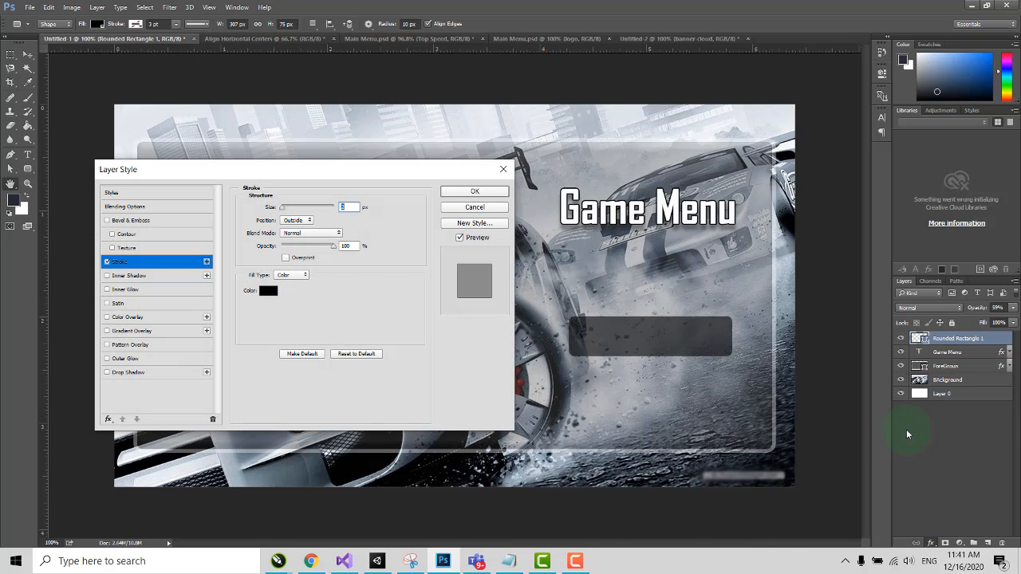
pyautogui.click(275, 293)
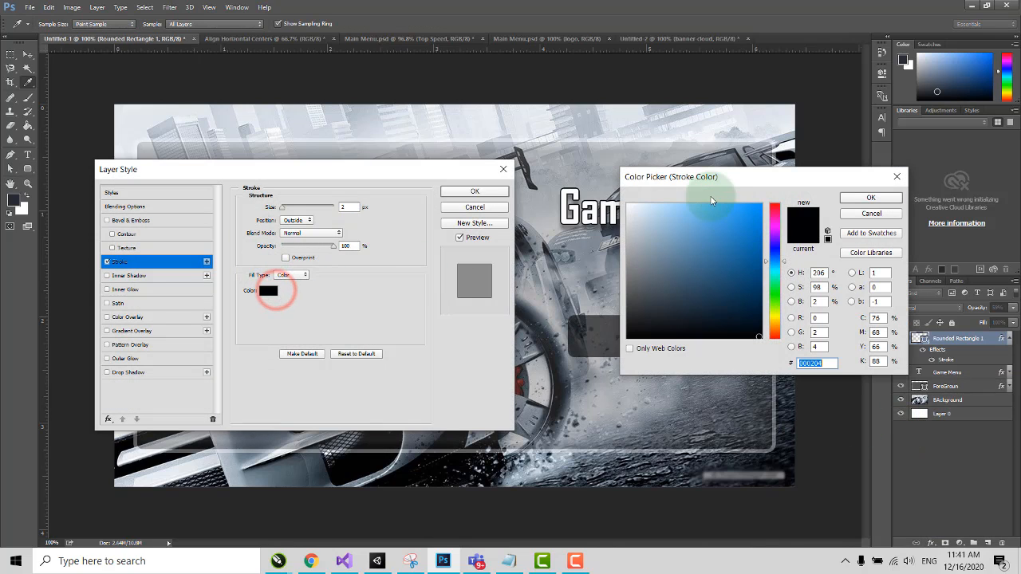
pyautogui.click(629, 205)
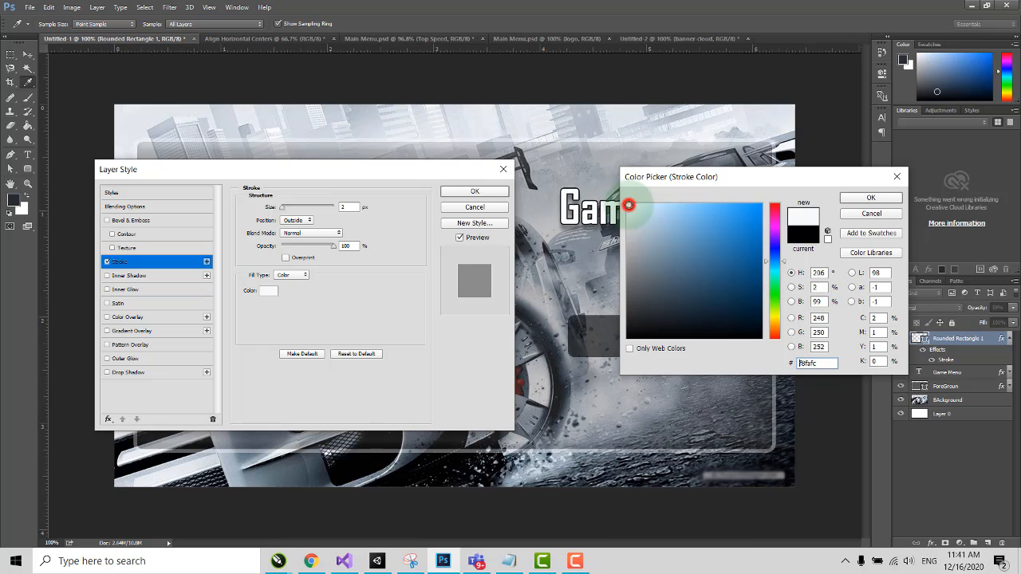
pyautogui.click(870, 199)
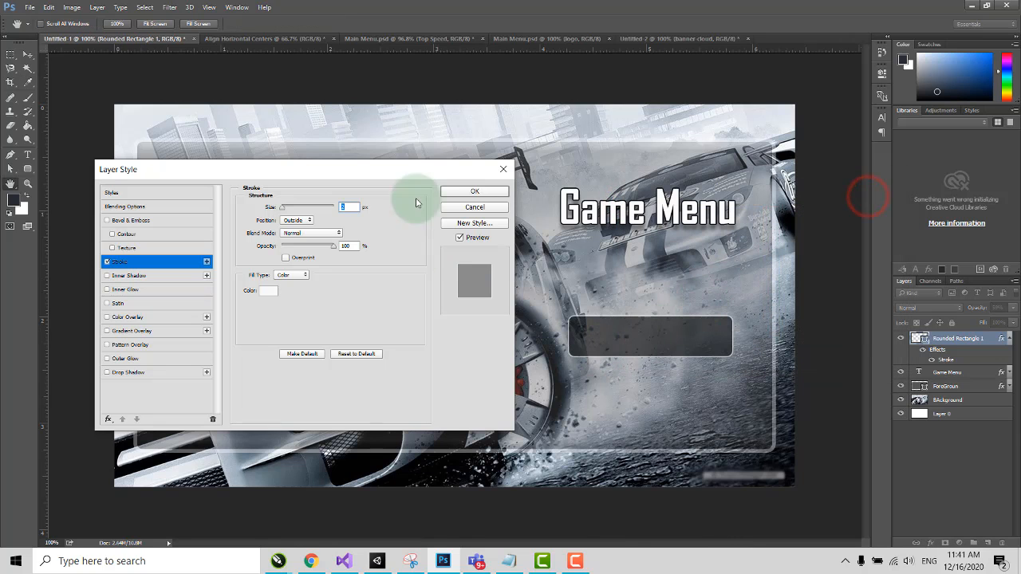
pyautogui.click(474, 192)
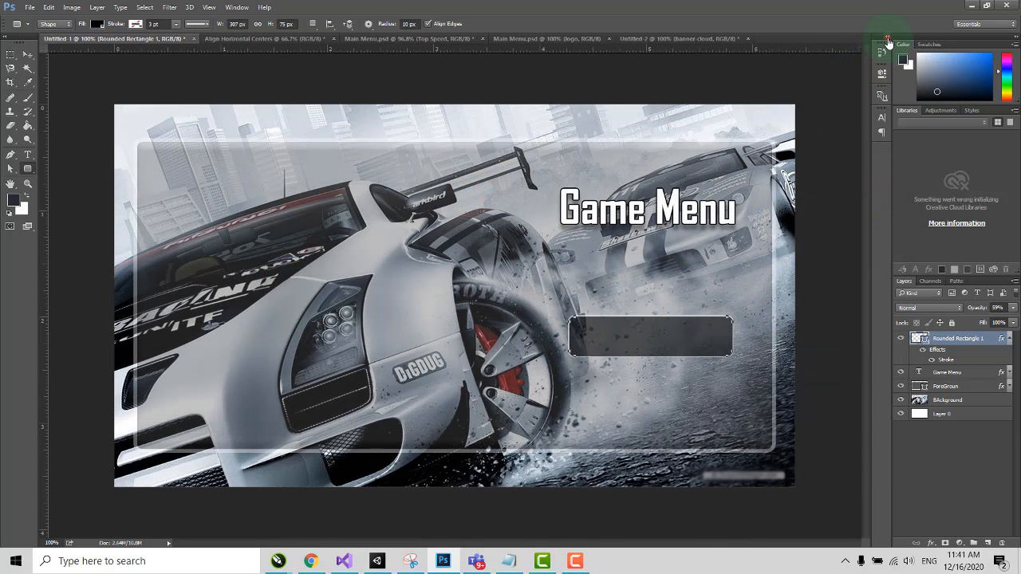
# - Set the button rectangle's upper-right and lower-right corner radii to 50 px each to round off its right end
pyautogui.click(882, 39)
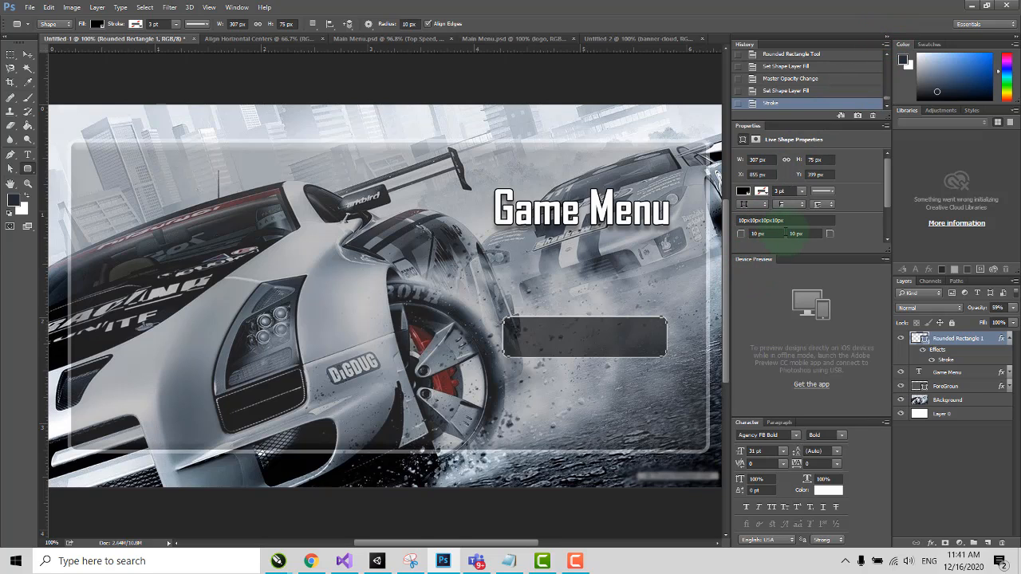
pyautogui.scroll(-1, 783, 243)
pyautogui.scroll(-3, 769, 228)
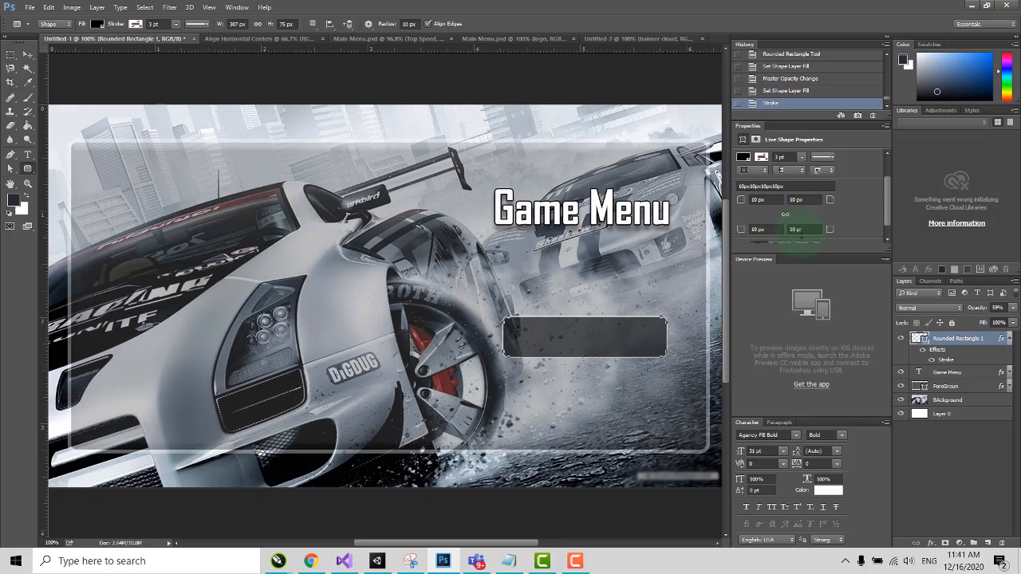
pyautogui.click(804, 199)
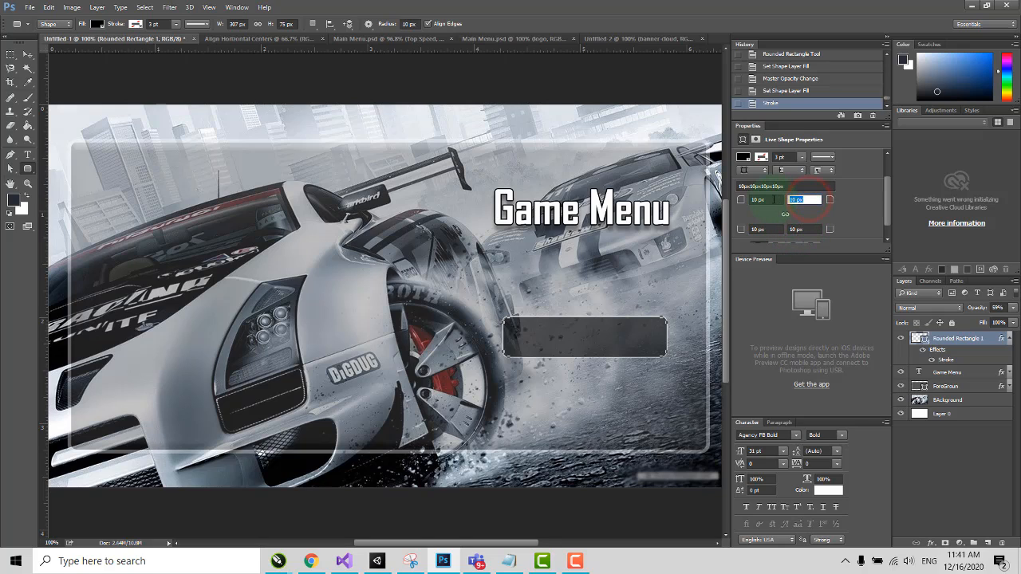
pyautogui.write('50')
pyautogui.press('Return')
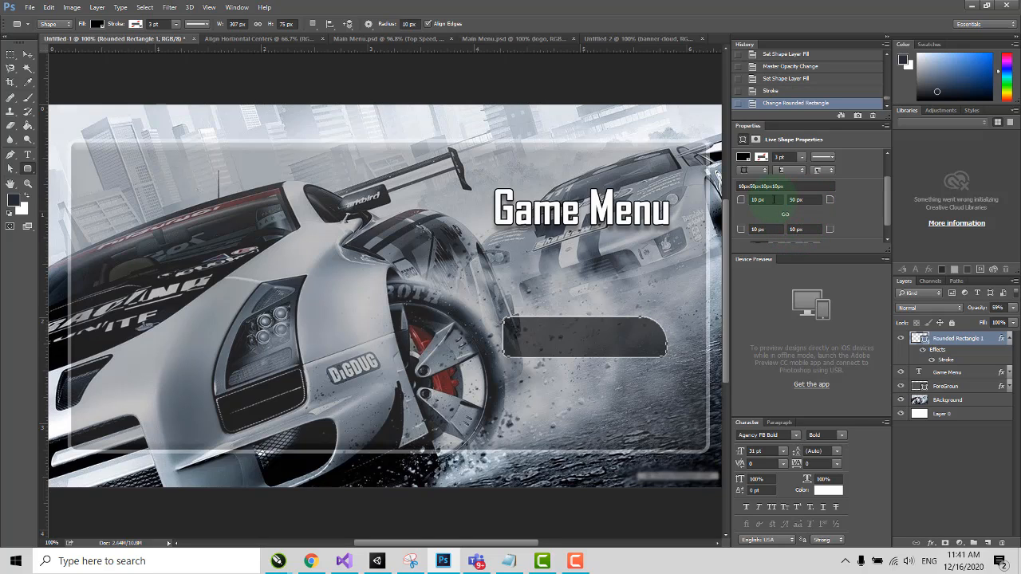
pyautogui.click(801, 229)
pyautogui.write('50')
pyautogui.press('Return')
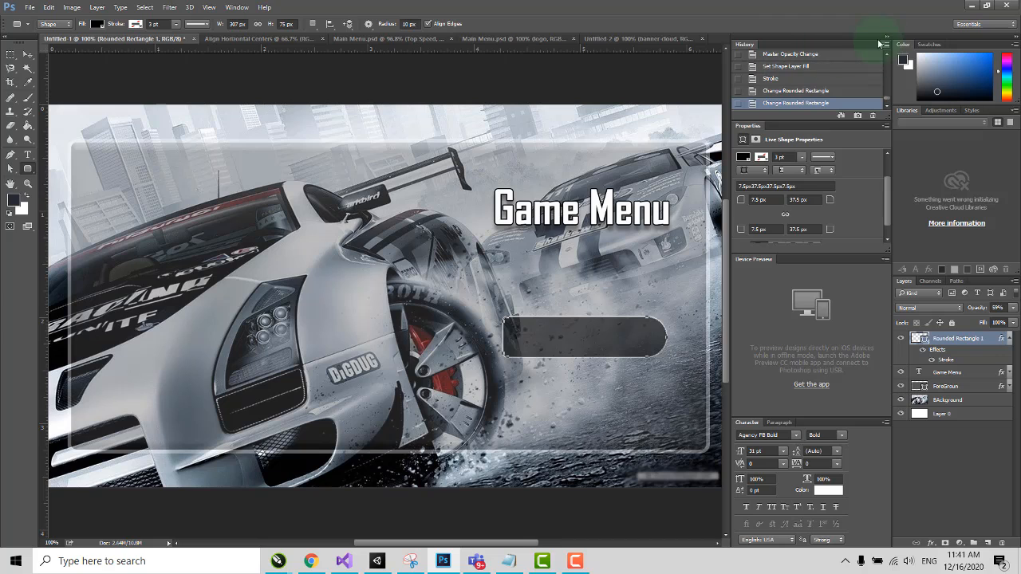
pyautogui.click(885, 41)
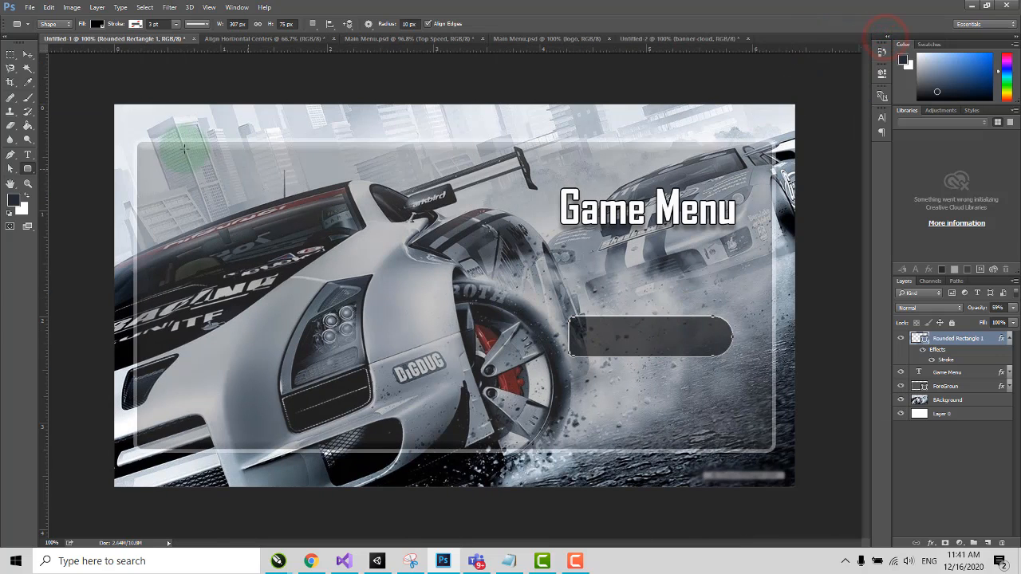
# - Shift the button rectangle slightly down and to the right, and place a white "Play" text label on it
pyautogui.click(28, 55)
pyautogui.moveTo(658, 351); pyautogui.dragTo(673, 369)
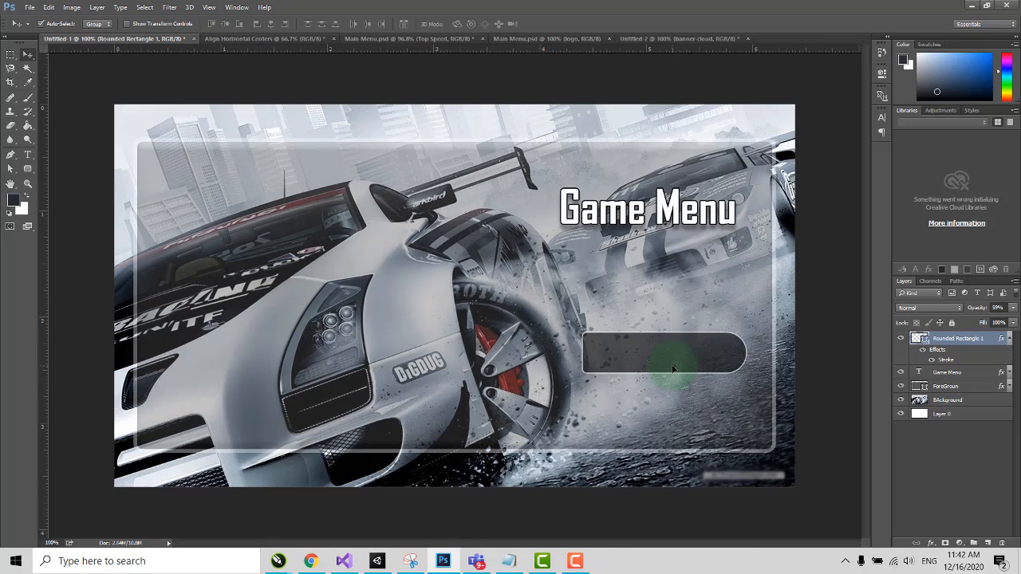
pyautogui.click(28, 155)
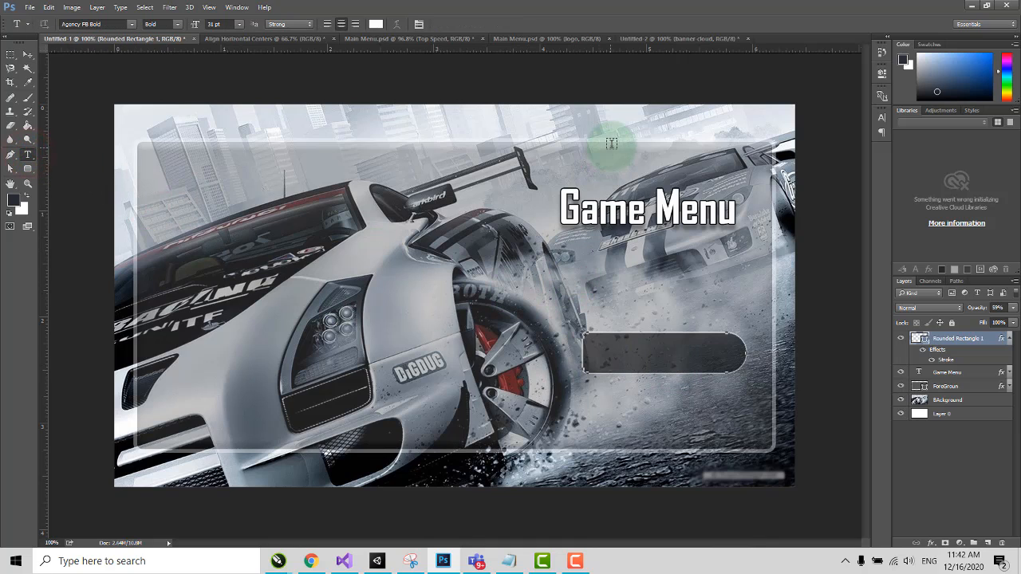
pyautogui.click(938, 472)
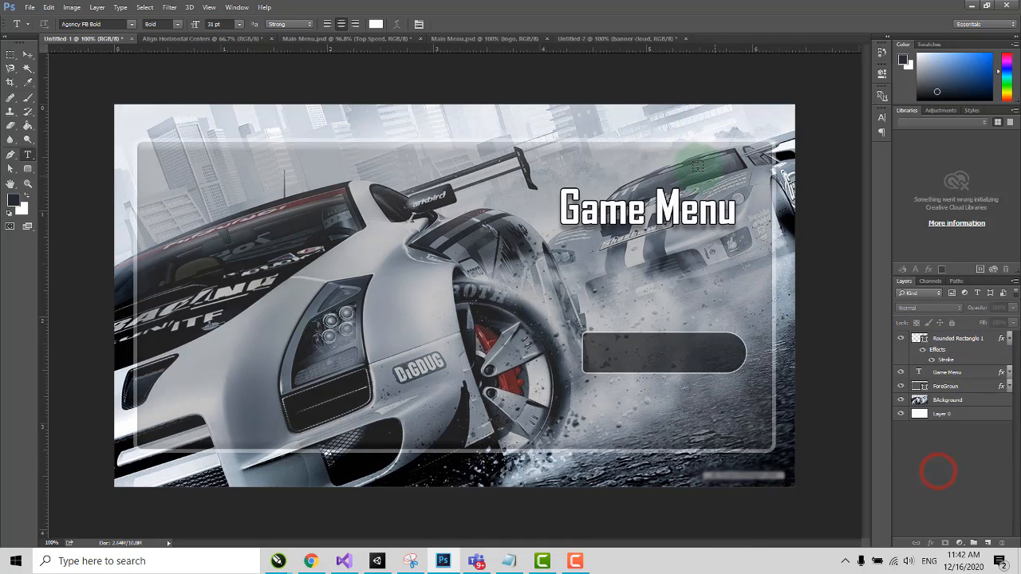
pyautogui.click(645, 127)
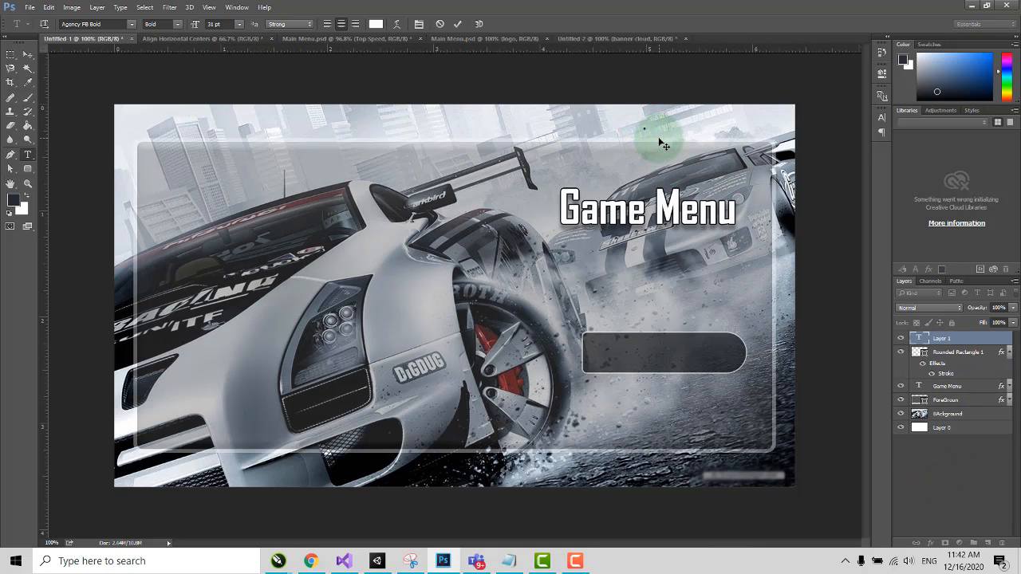
pyautogui.write('Play')
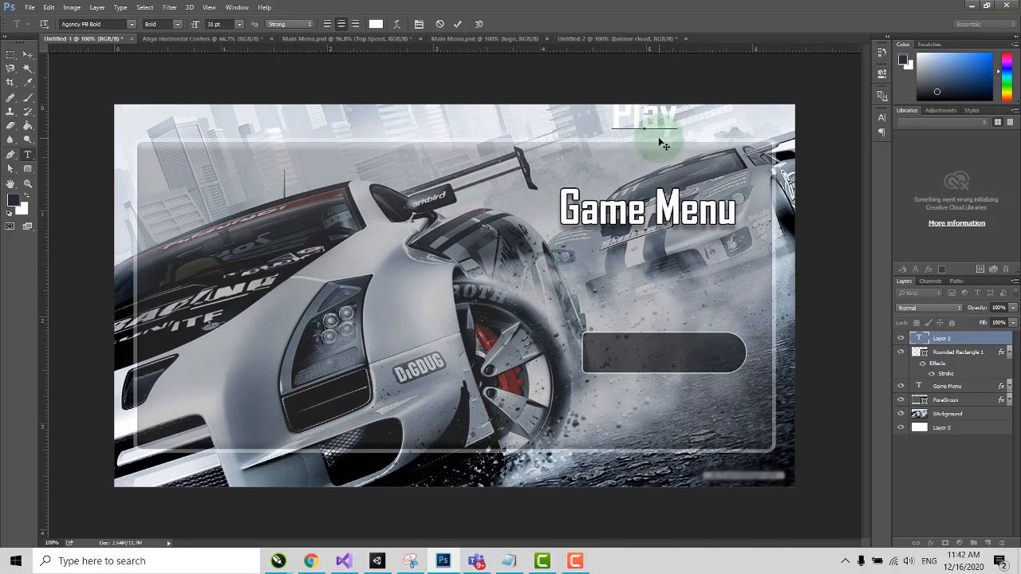
pyautogui.click(27, 54)
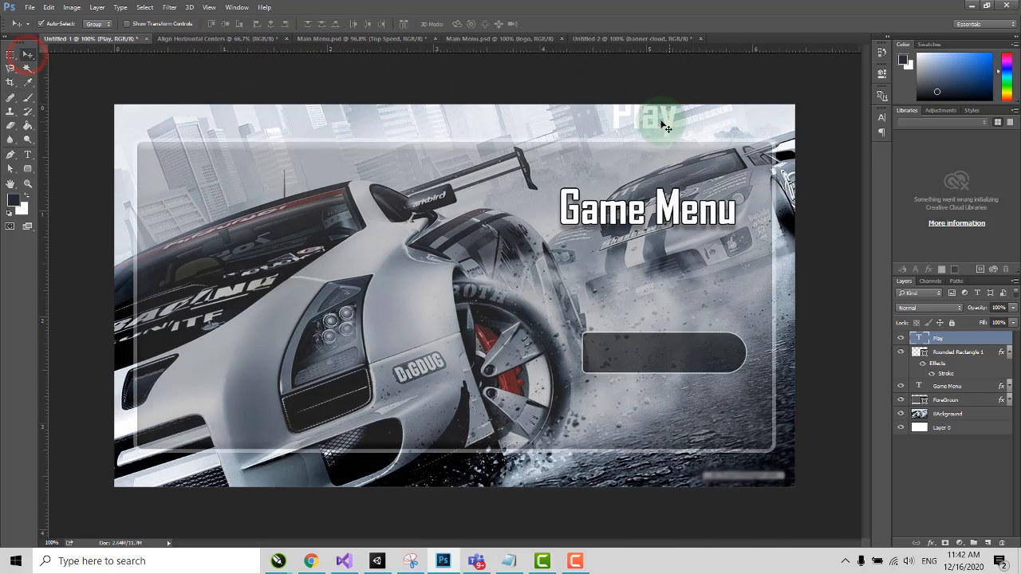
pyautogui.moveTo(664, 126); pyautogui.dragTo(647, 361)
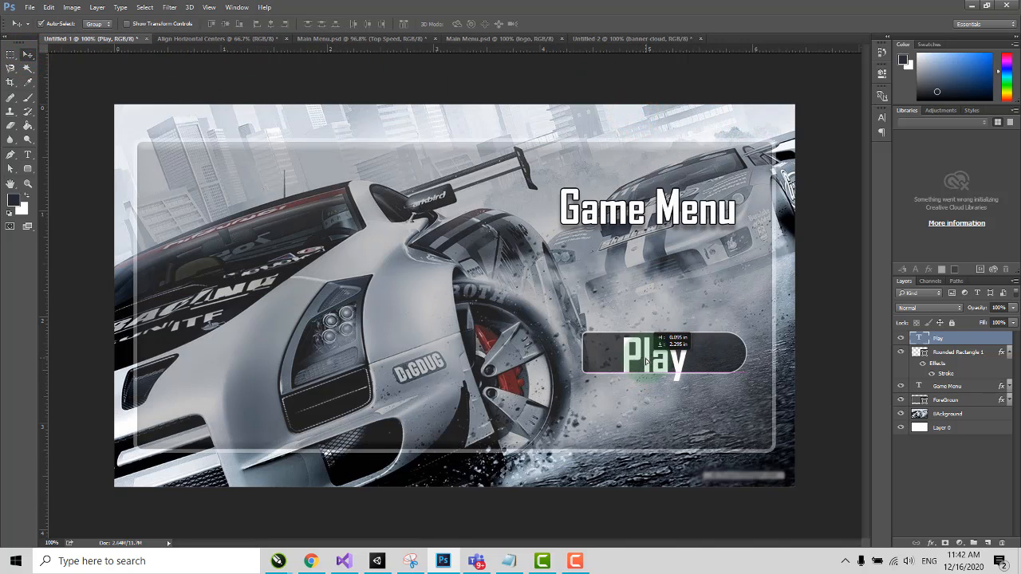
# - Set the font size of the "Play" label to 21 pt
pyautogui.click(27, 154)
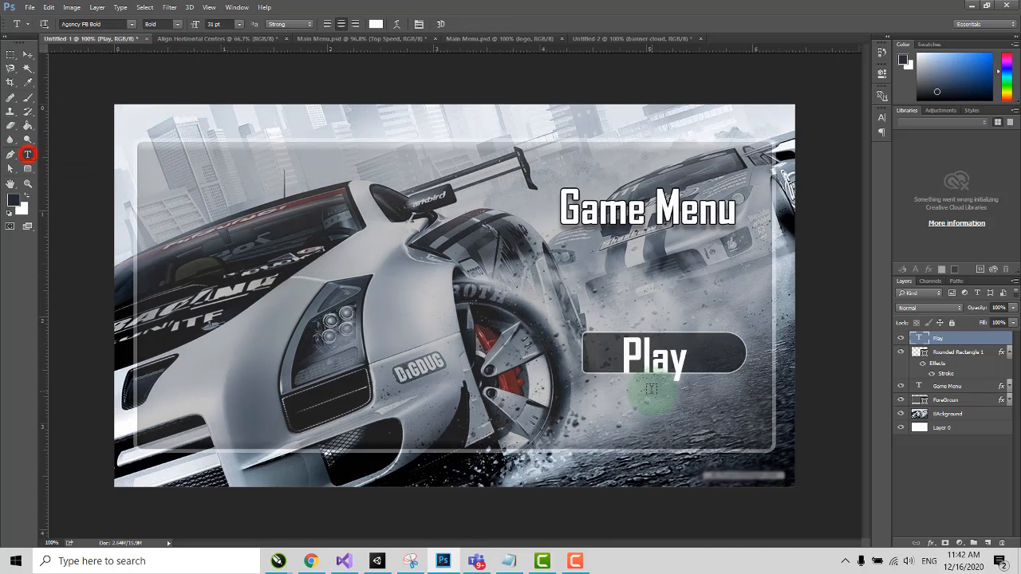
pyautogui.click(651, 389)
pyautogui.hotkey('ctrl', 'a')
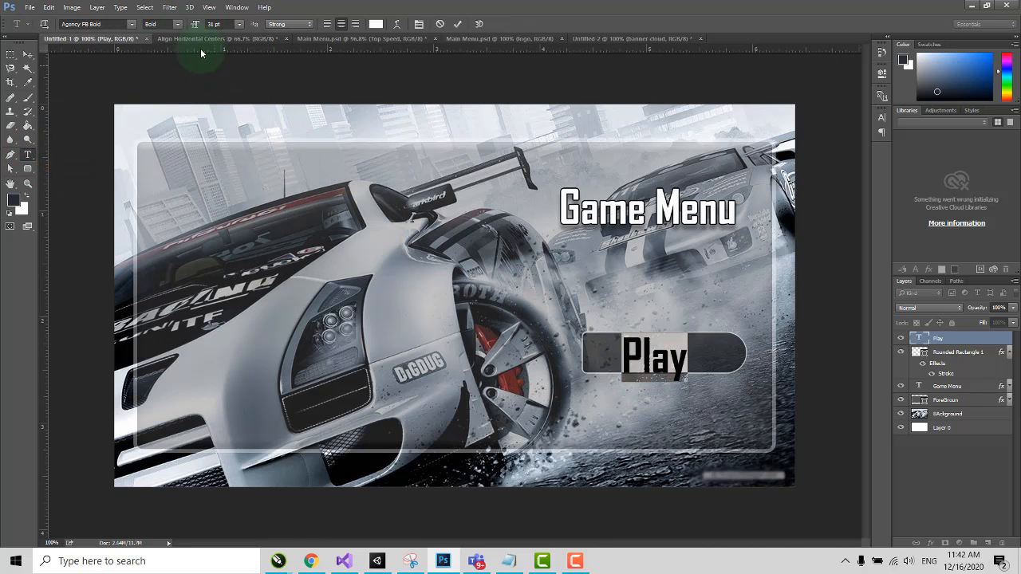
pyautogui.click(224, 24)
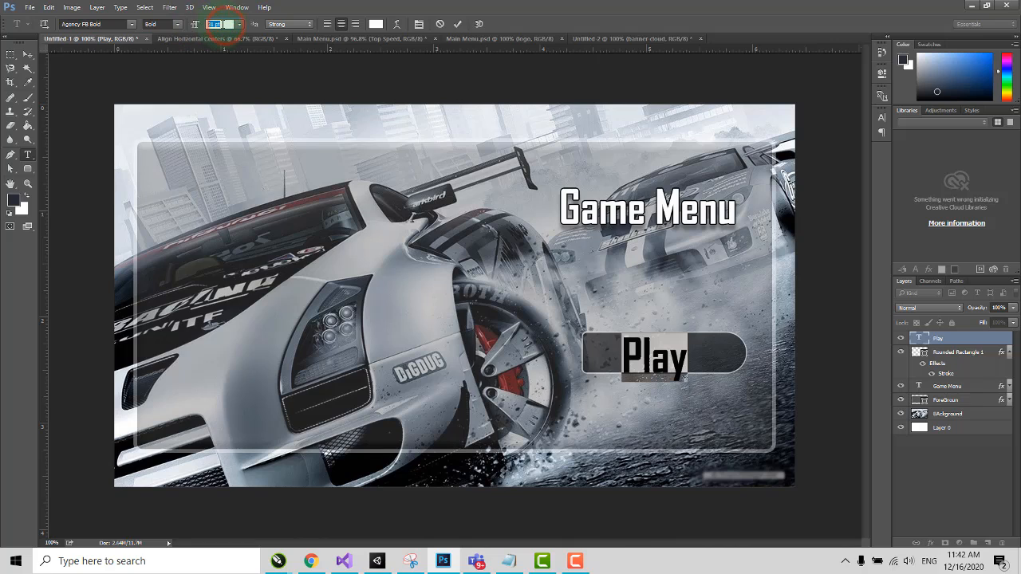
pyautogui.press('Down')
pyautogui.press('Down')
pyautogui.press('Down')
pyautogui.press('Down')
pyautogui.press('Down')
pyautogui.press('Down')
pyautogui.press('Down')
pyautogui.press('Down')
pyautogui.press('Down')
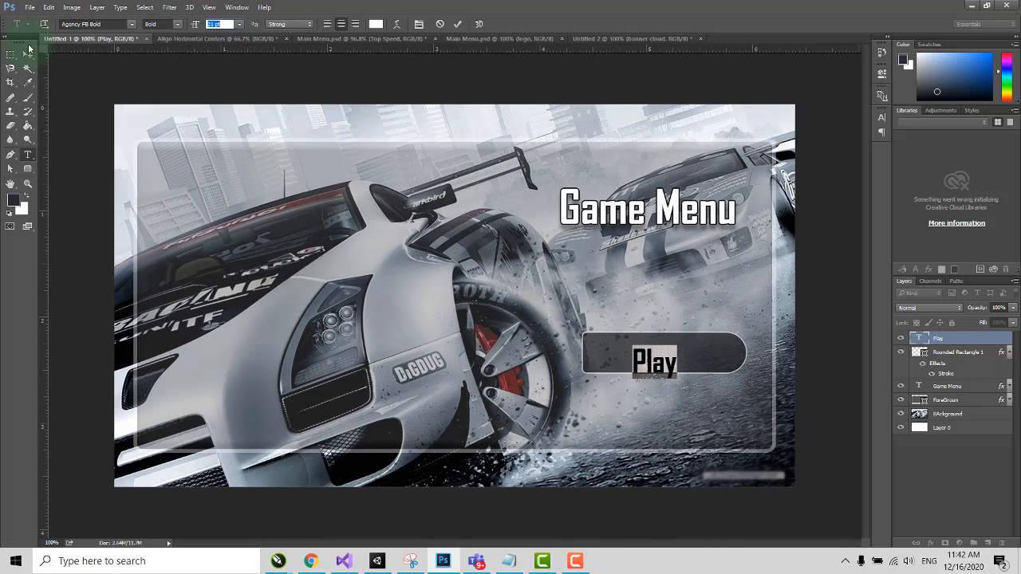
# - Align the "Play" label and the button rectangle on their vertical and horizontal centers
pyautogui.click(28, 54)
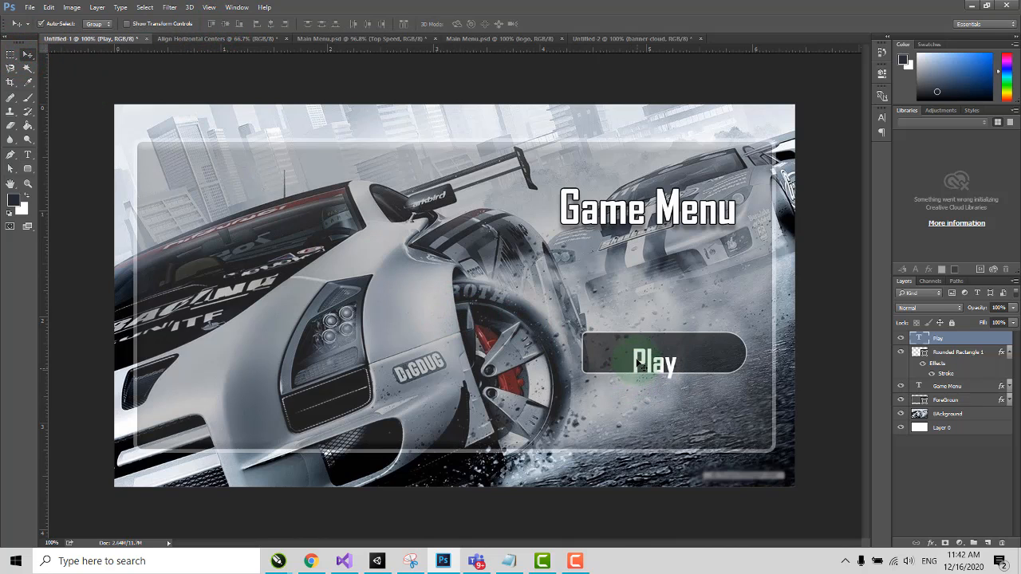
pyautogui.keyDown('shift'); pyautogui.click(707, 355); pyautogui.keyUp('shift')
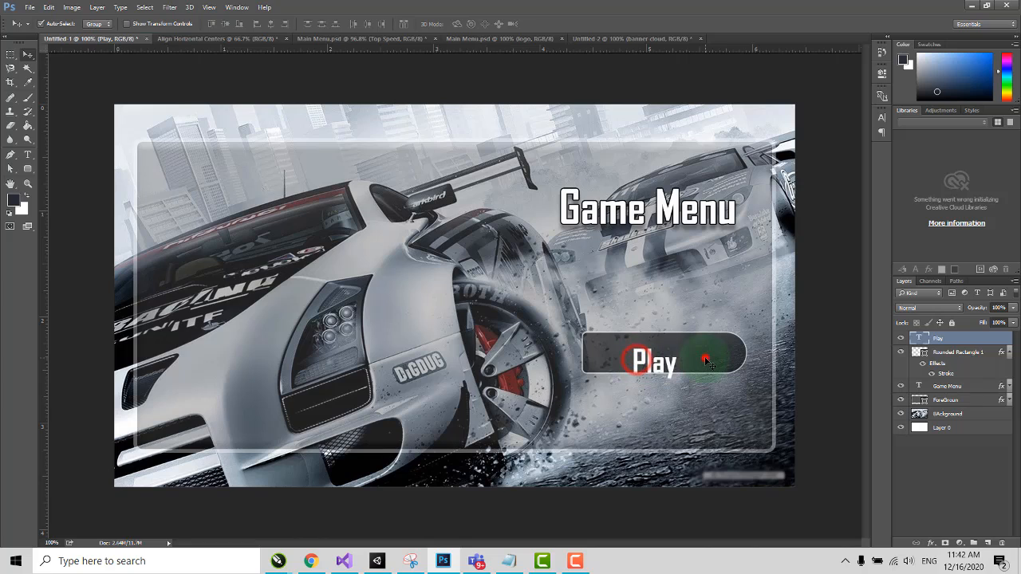
pyautogui.click(224, 24)
pyautogui.click(271, 24)
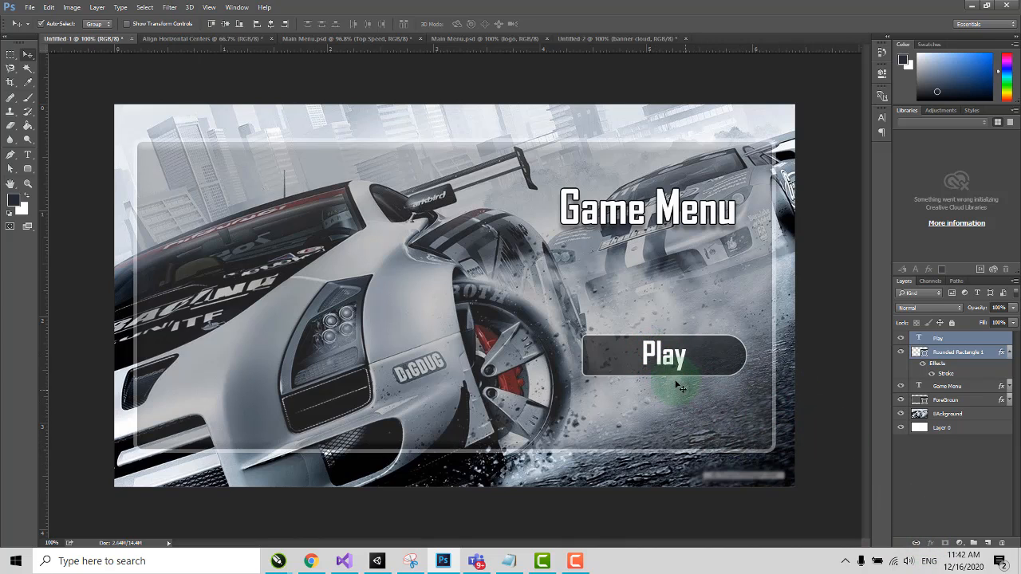
pyautogui.click(945, 495)
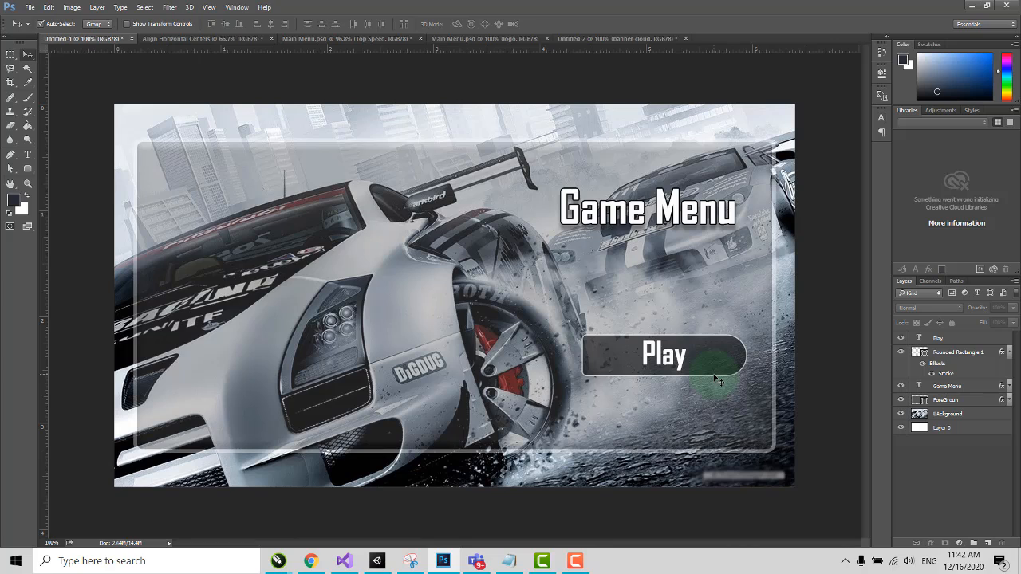
# - Duplicate the "Play" label together with its button rectangle and place the copy directly below the original
pyautogui.click(657, 356)
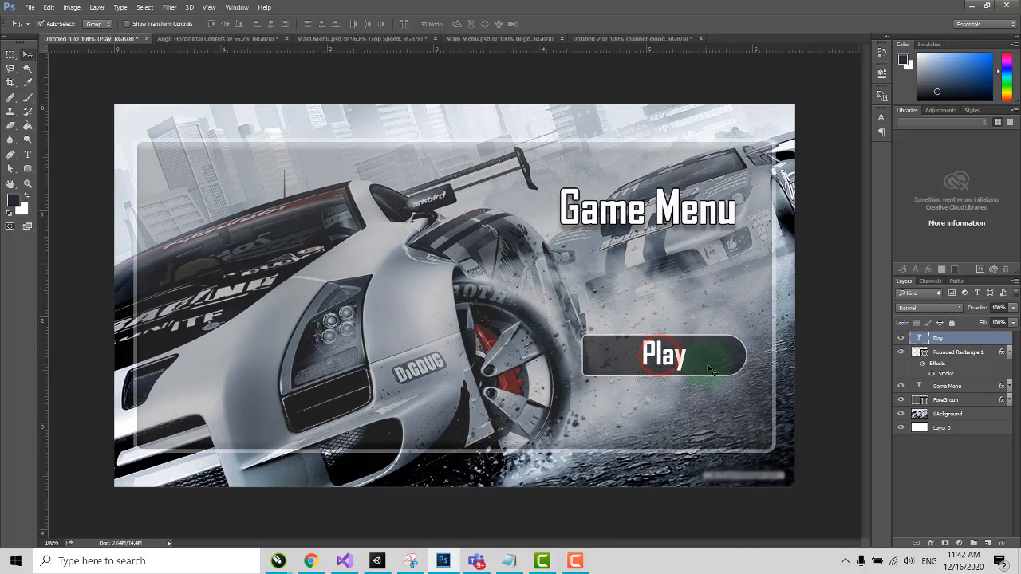
pyautogui.keyDown('shift'); pyautogui.click(731, 369); pyautogui.keyUp('shift')
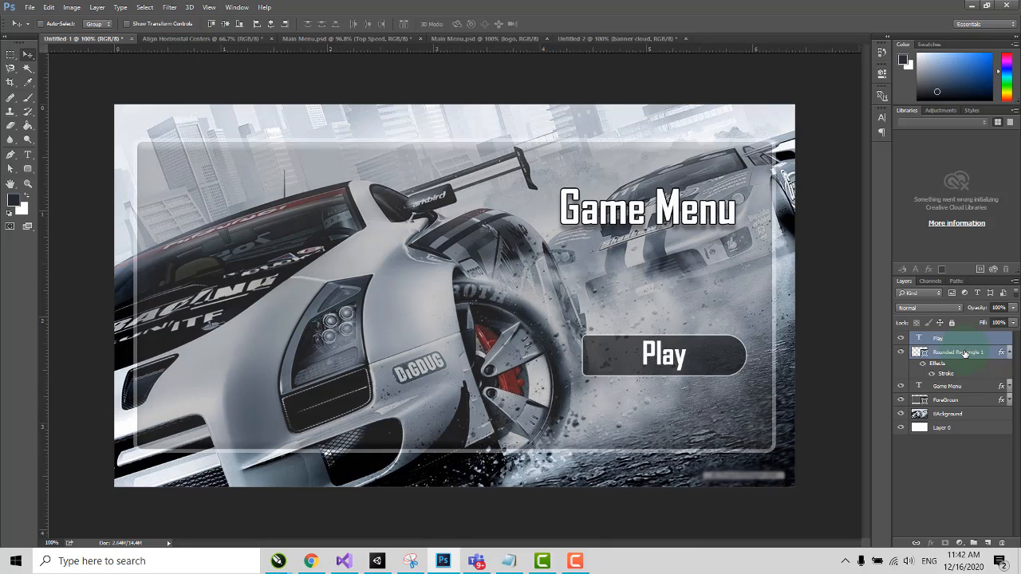
pyautogui.hotkey('ctrl', 'e')
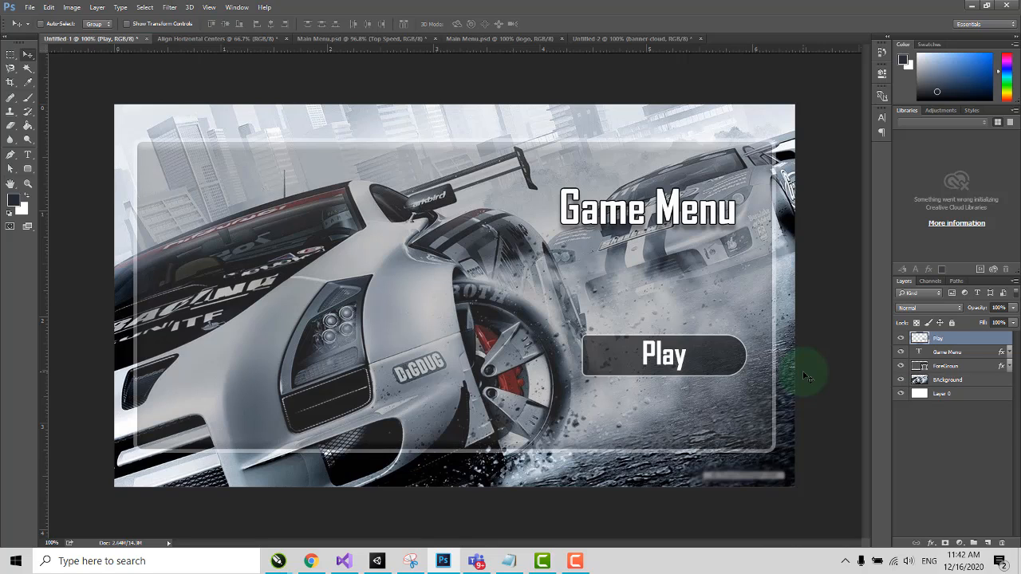
pyautogui.hotkey('ctrl', 'z')
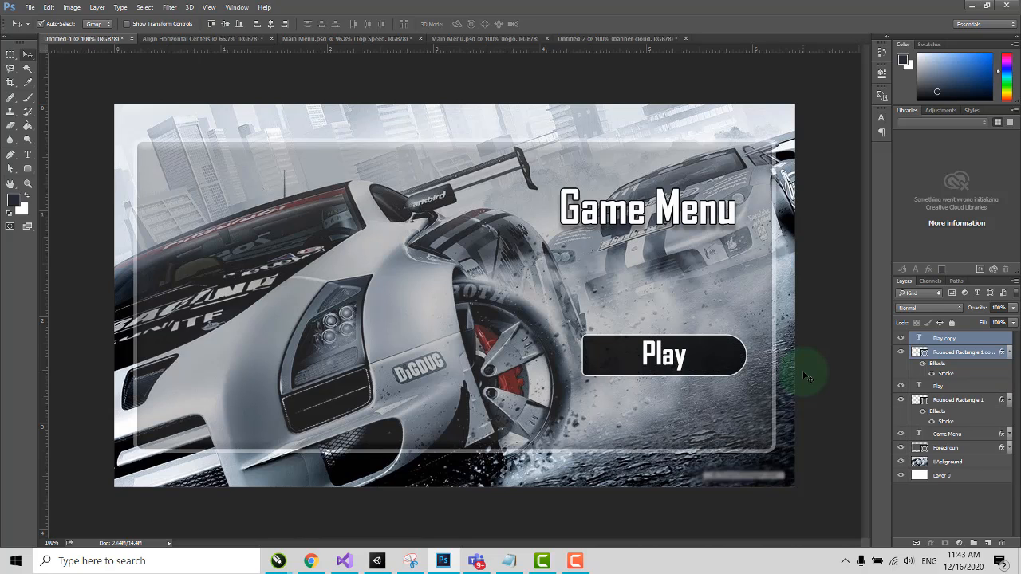
pyautogui.keyDown('alt'); pyautogui.moveTo(712, 361); pyautogui.dragTo(710, 418); pyautogui.keyUp('alt')
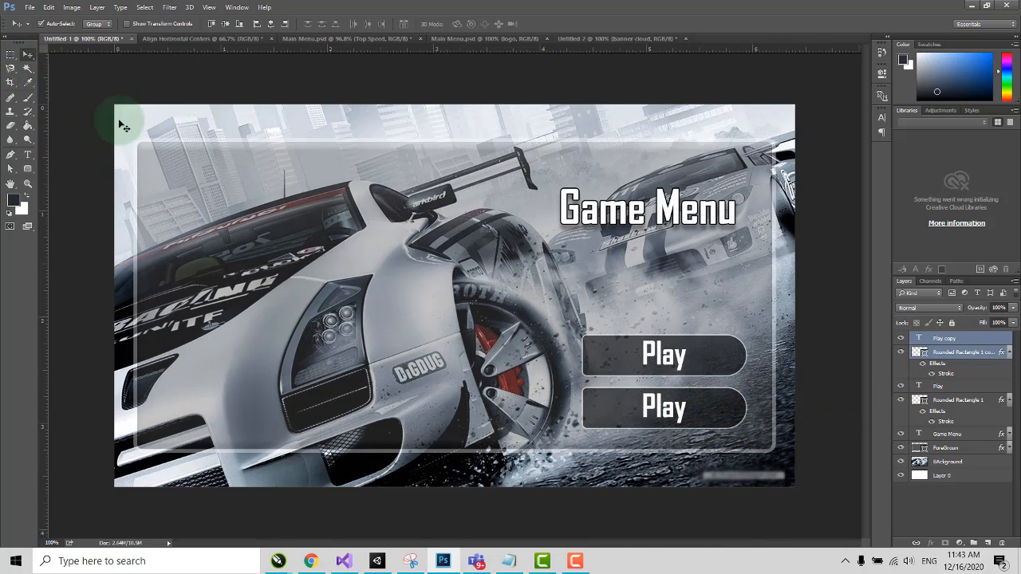
pyautogui.click(834, 441)
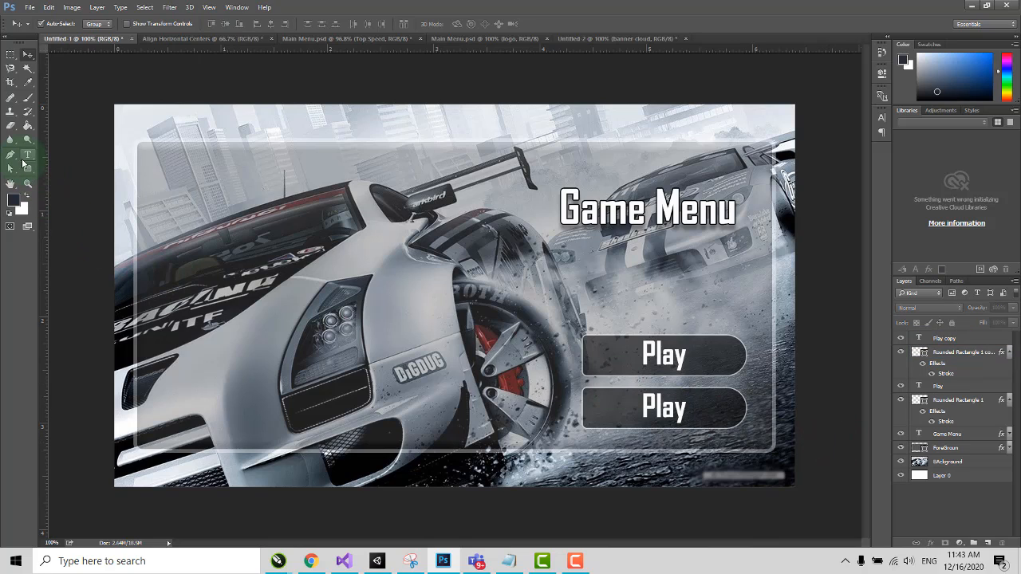
# - Change the label text on the lower button to "Exit"
pyautogui.click(27, 155)
pyautogui.doubleClick(680, 413)
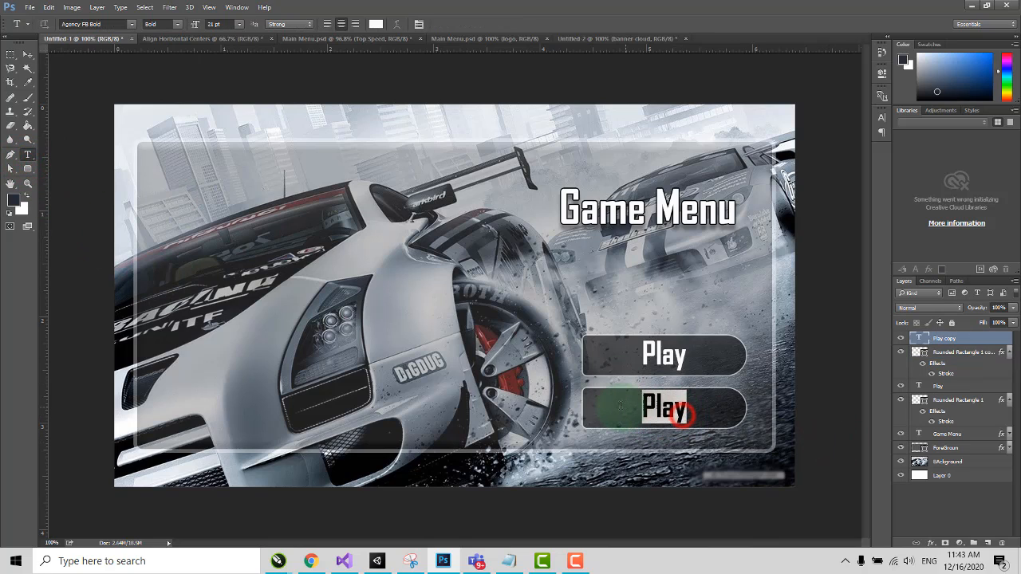
pyautogui.write('Exit')
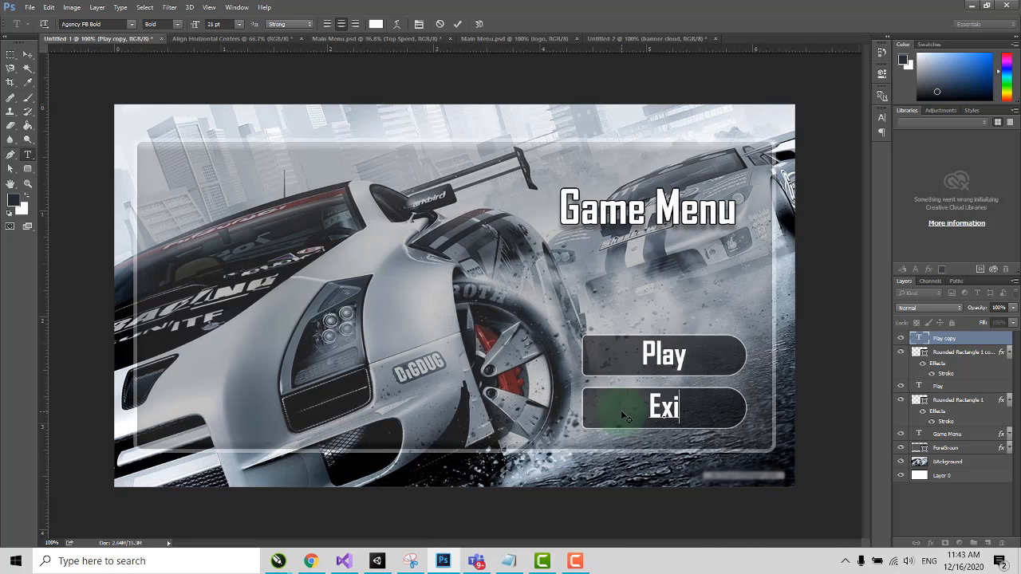
pyautogui.click(28, 56)
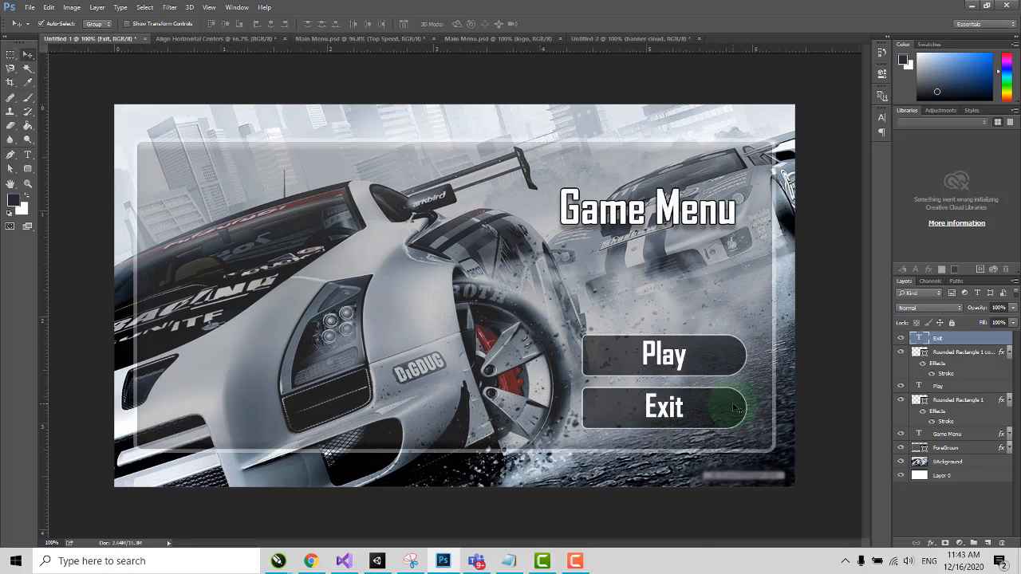
# - Merge the "Play" label with its rectangle into one layer and the "Exit" label with its rectangle into another
pyautogui.click(670, 354)
pyautogui.keyDown('shift'); pyautogui.click(720, 363); pyautogui.keyUp('shift')
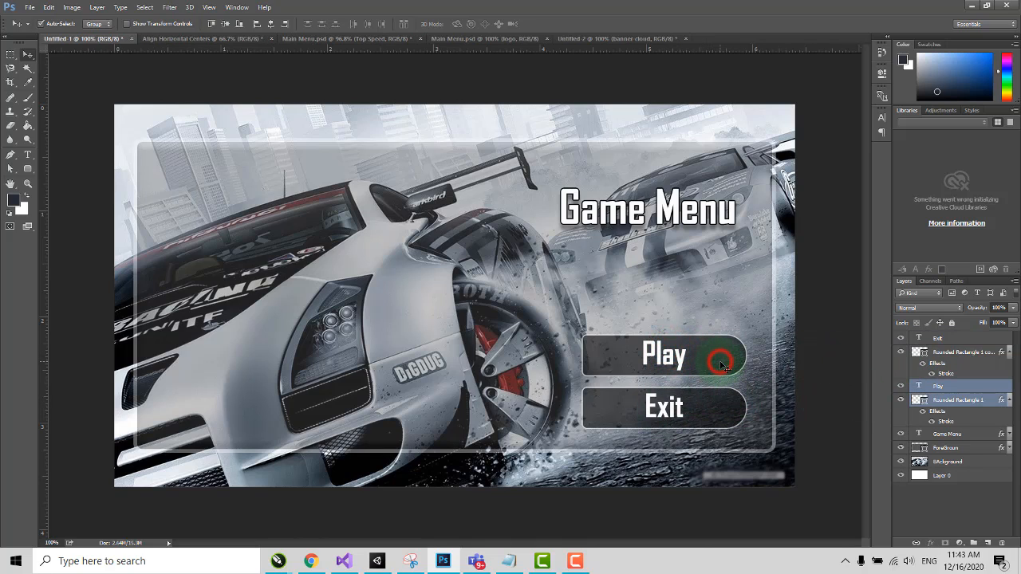
pyautogui.hotkey('ctrl', 'e')
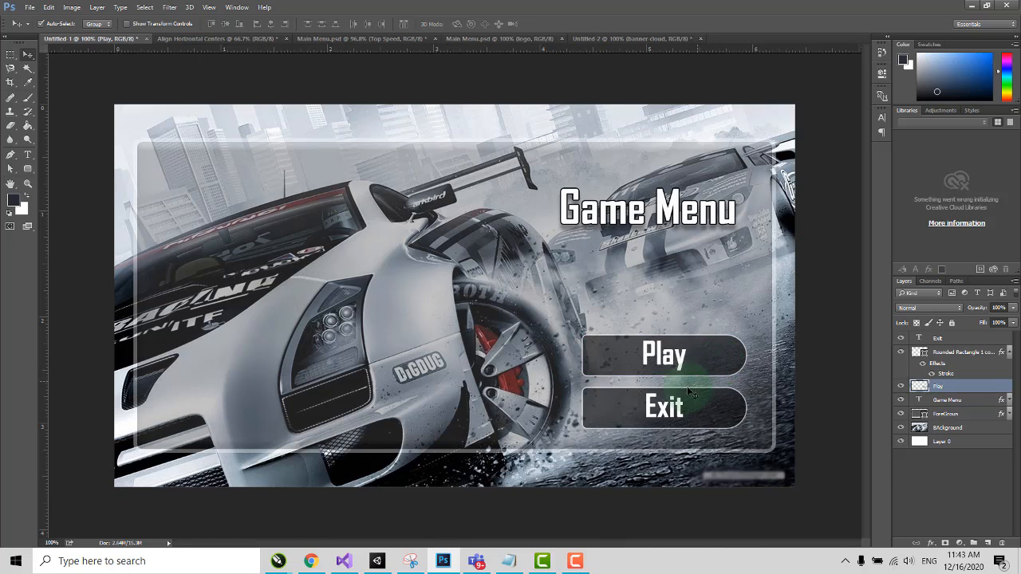
pyautogui.click(647, 405)
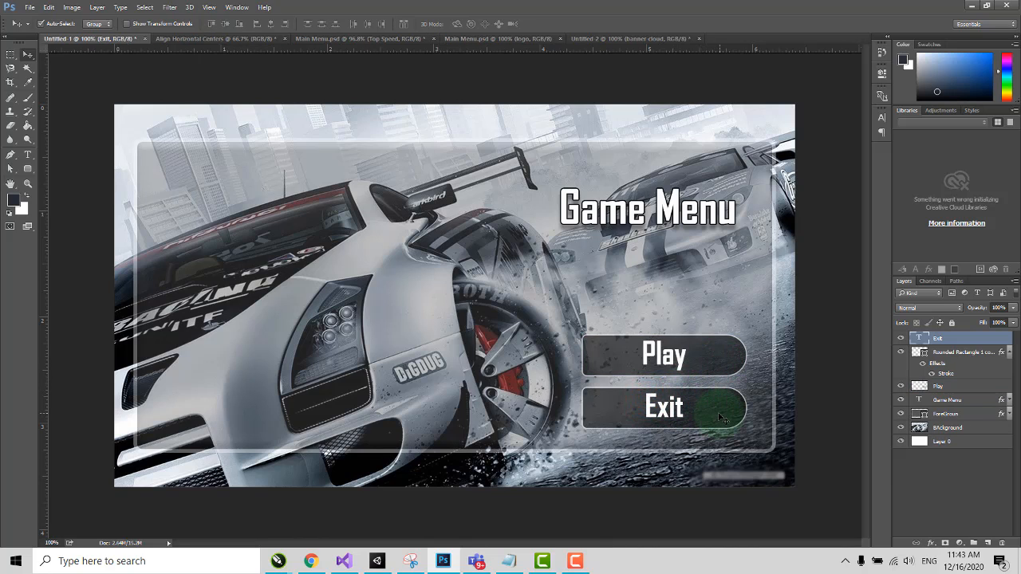
pyautogui.keyDown('shift'); pyautogui.click(718, 413); pyautogui.keyUp('shift')
pyautogui.hotkey('ctrl', 'e')
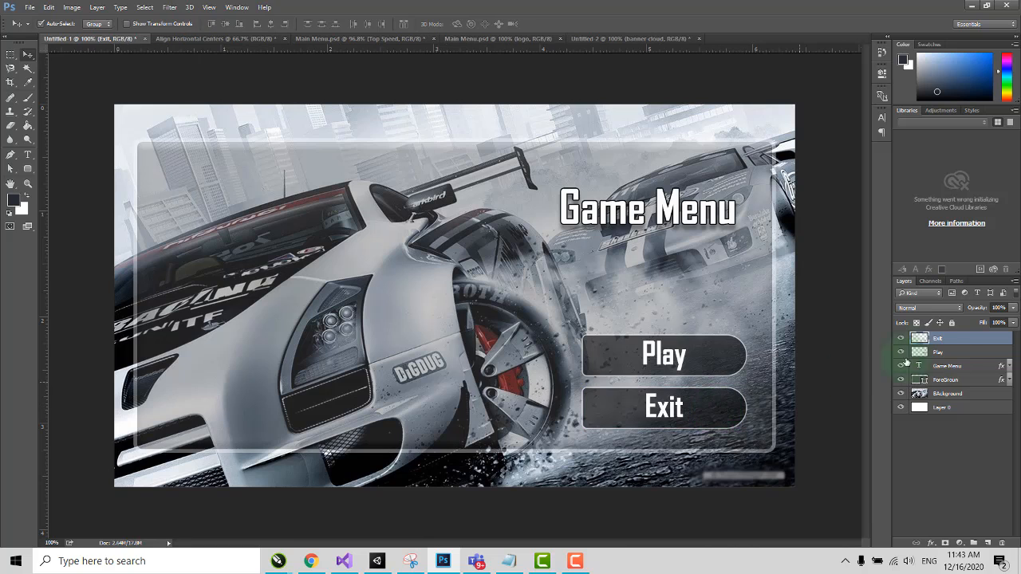
pyautogui.click(948, 353)
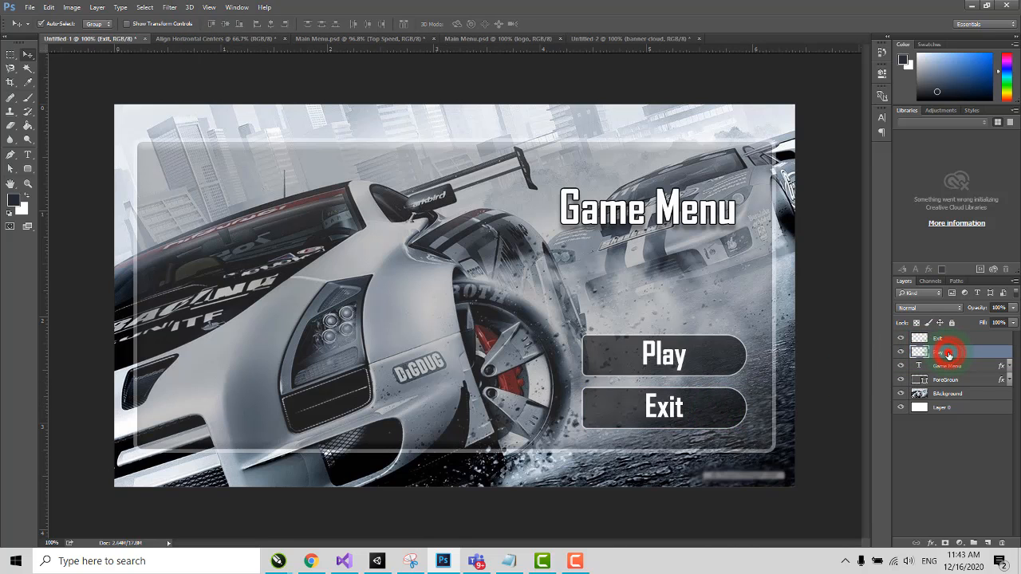
pyautogui.doubleClick(953, 353)
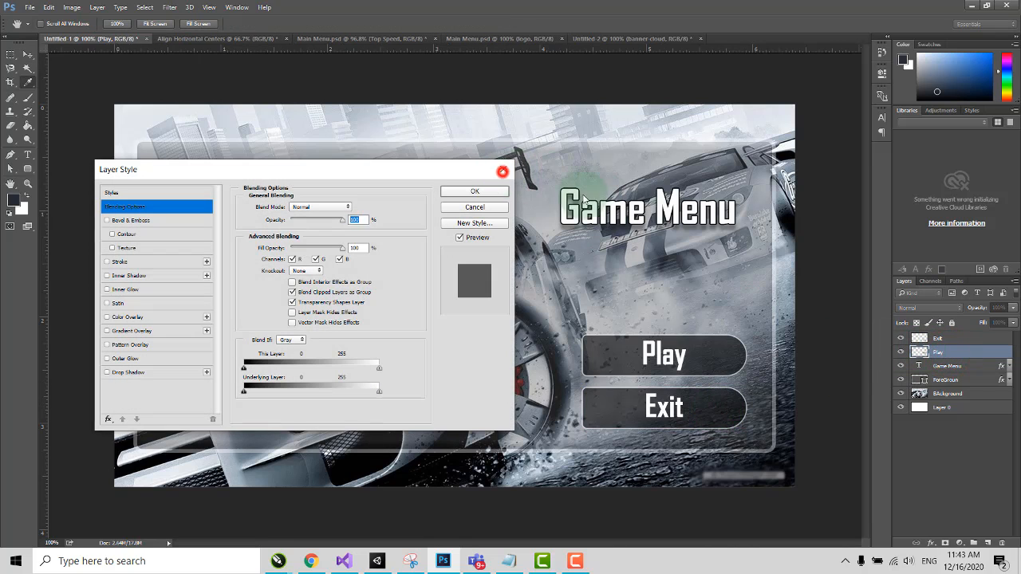
pyautogui.click(503, 169)
pyautogui.click(935, 339)
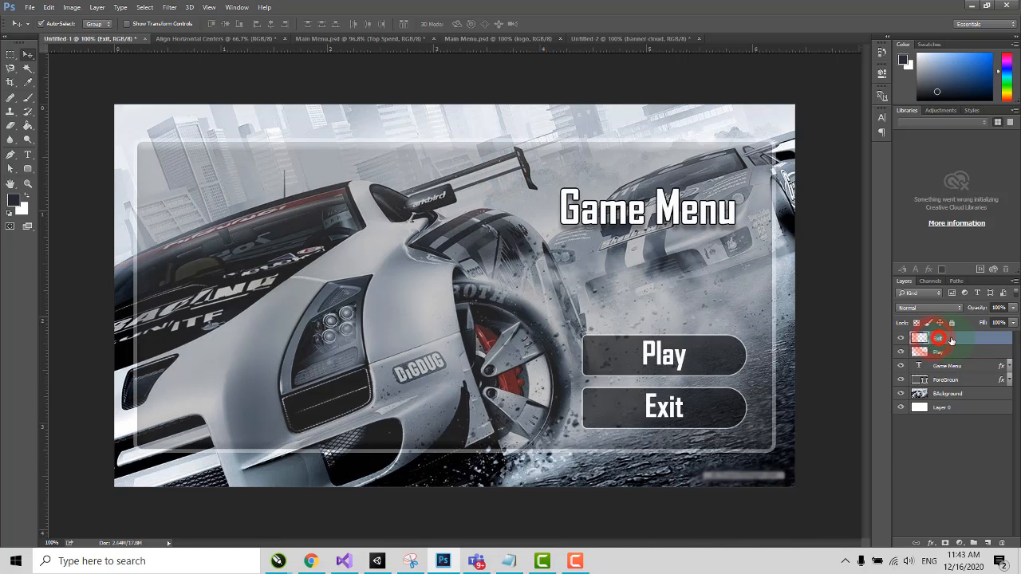
pyautogui.rightClick(936, 338)
pyautogui.click(989, 428)
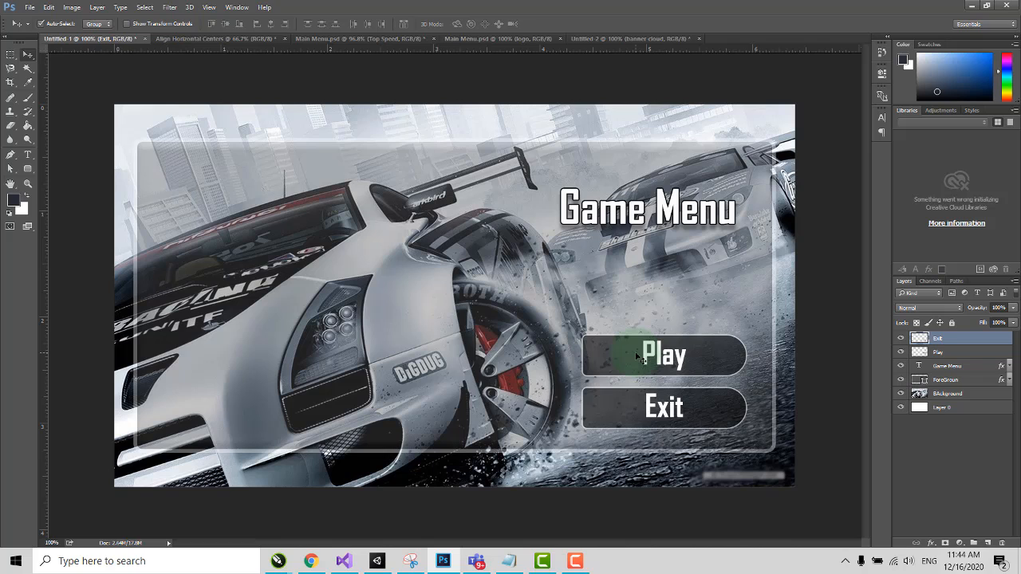
# - Export all layers as PNG-24 files into a new desktop folder named "ResponsiveMain-Menu"
pyautogui.click(29, 7)
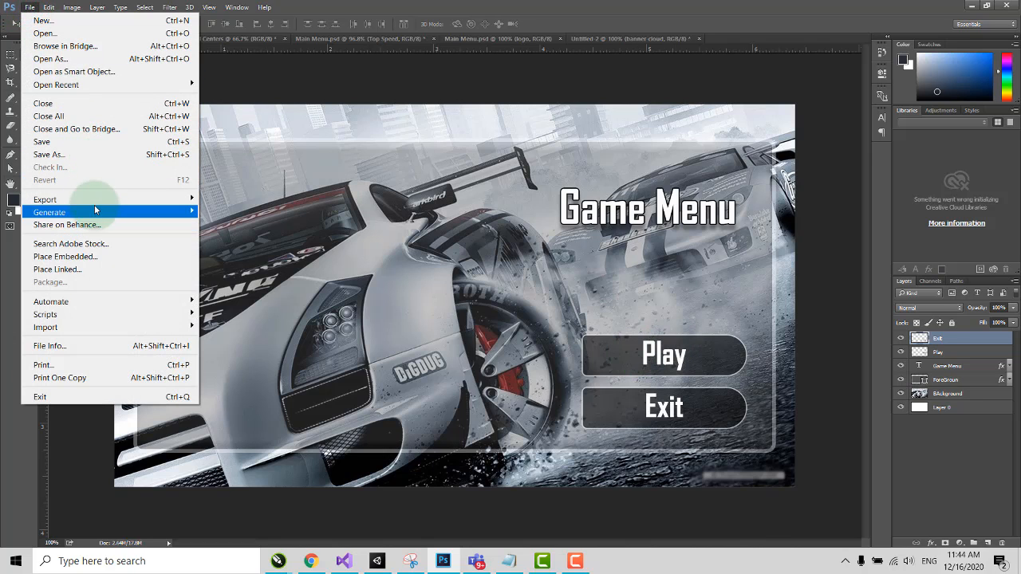
pyautogui.moveTo(92, 200)
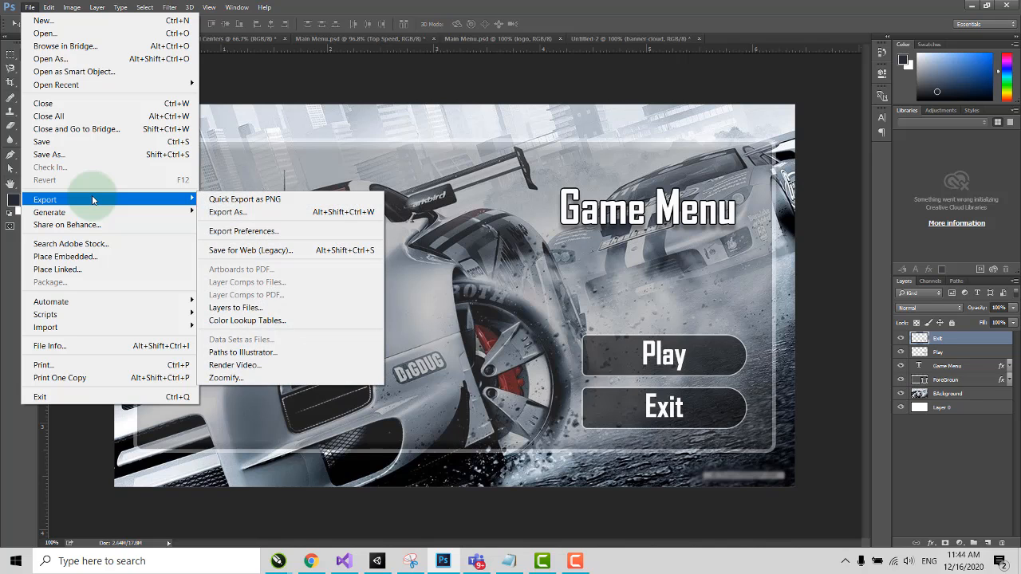
pyautogui.click(268, 310)
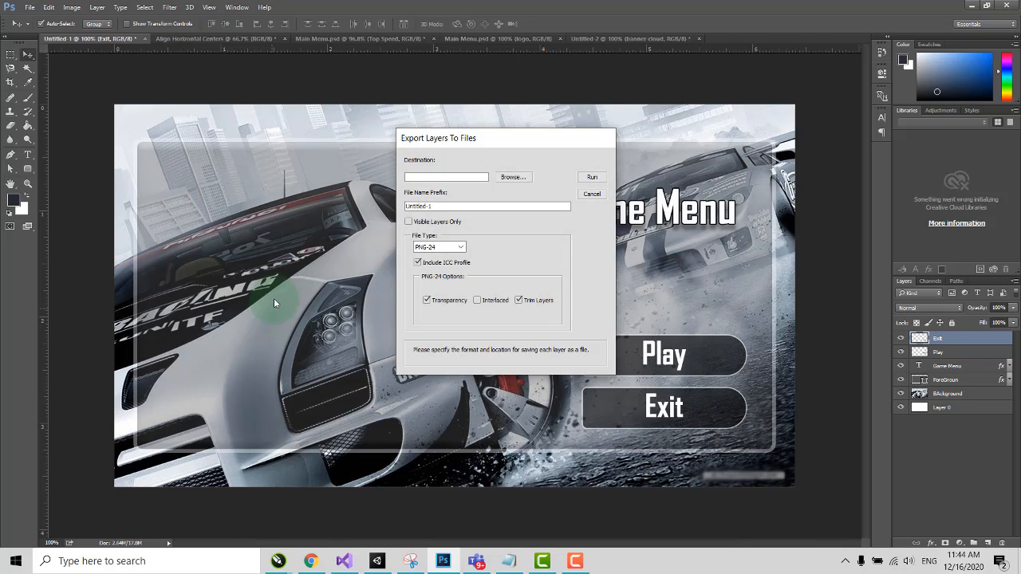
pyautogui.click(515, 180)
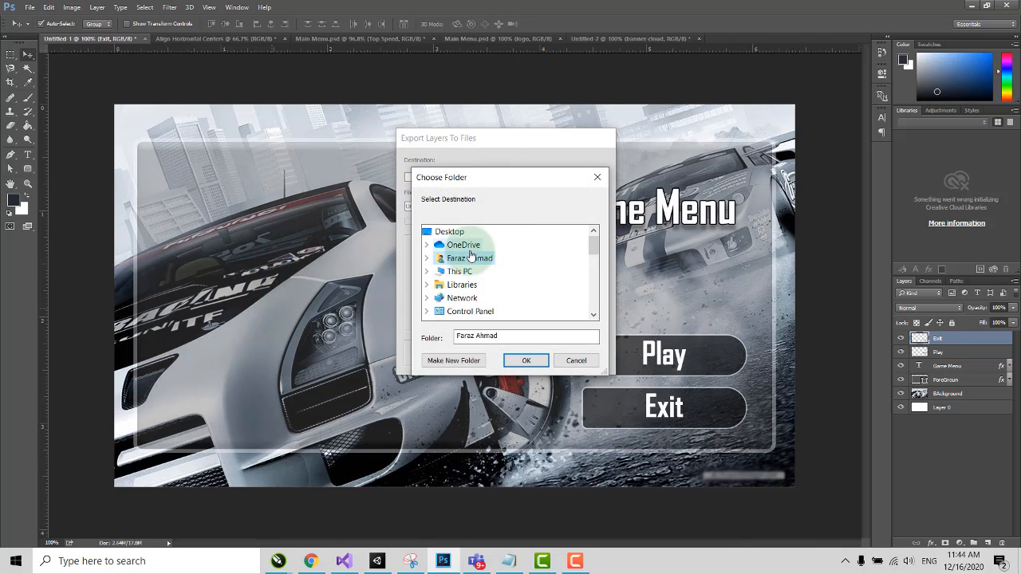
pyautogui.click(457, 232)
pyautogui.click(479, 361)
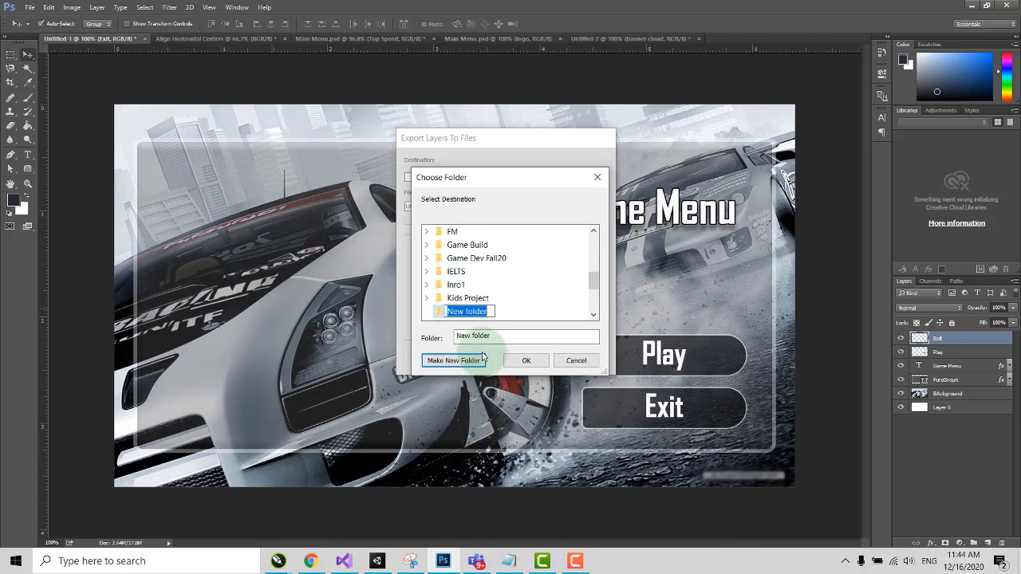
pyautogui.write('ResponsiveMain-Menu')
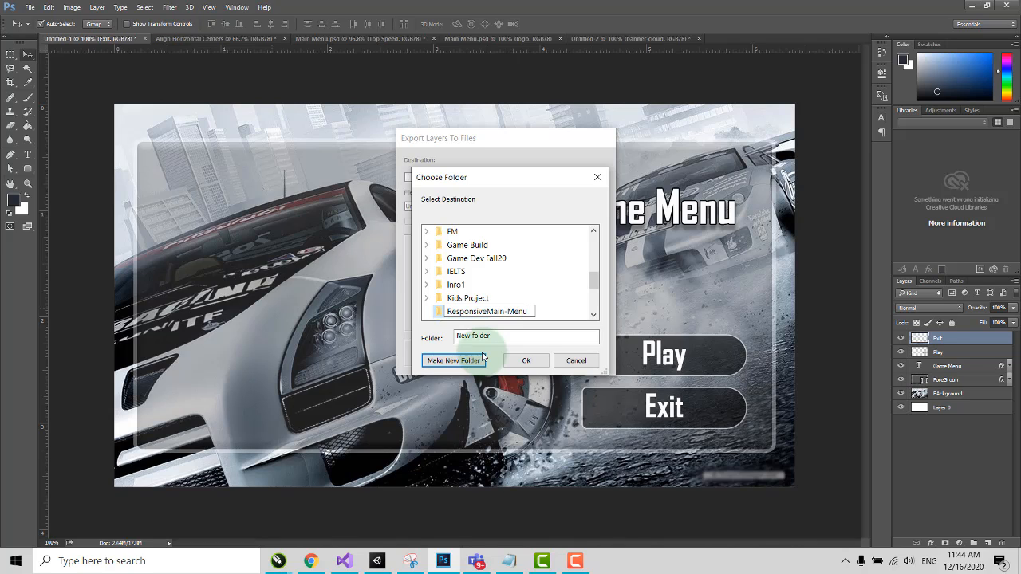
pyautogui.press('Escape')
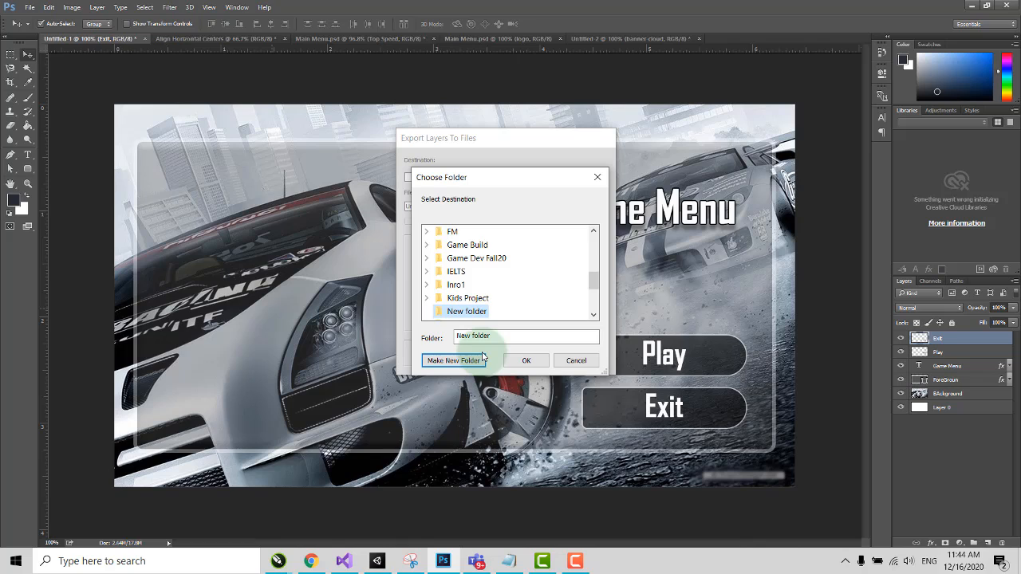
pyautogui.click(519, 358)
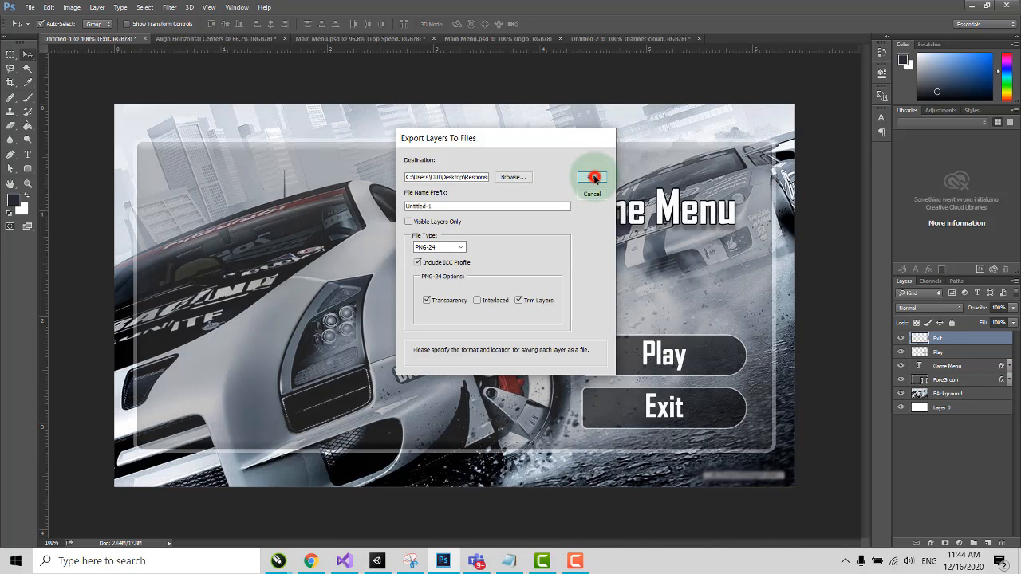
pyautogui.click(593, 177)
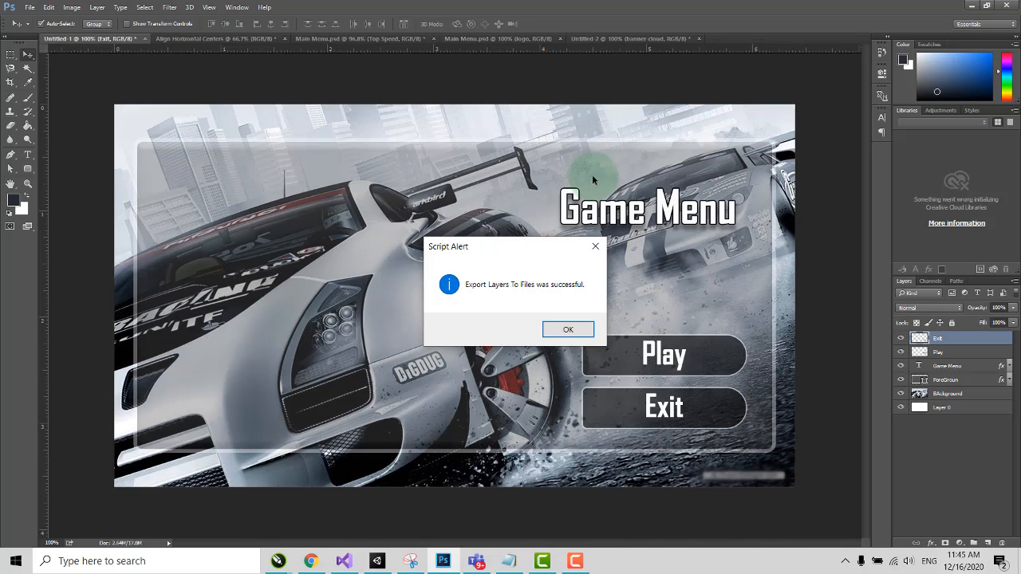
pyautogui.click(567, 328)
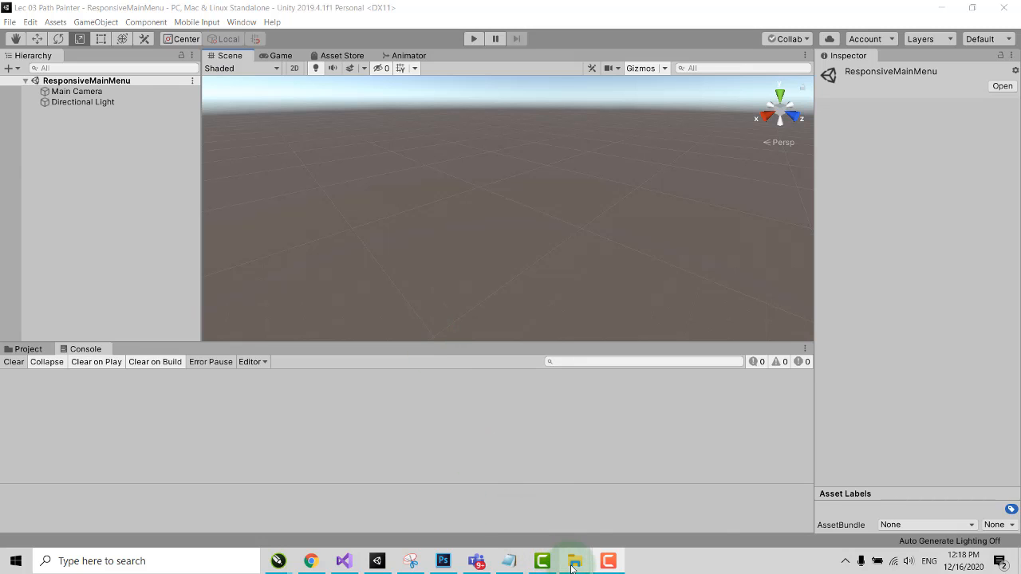
# - Check the exported files in the ResponsiveMain-Menu folder and import that folder from the desktop into the project's Responsive-GameMenu assets
pyautogui.moveTo(573, 563)
pyautogui.click(505, 505)
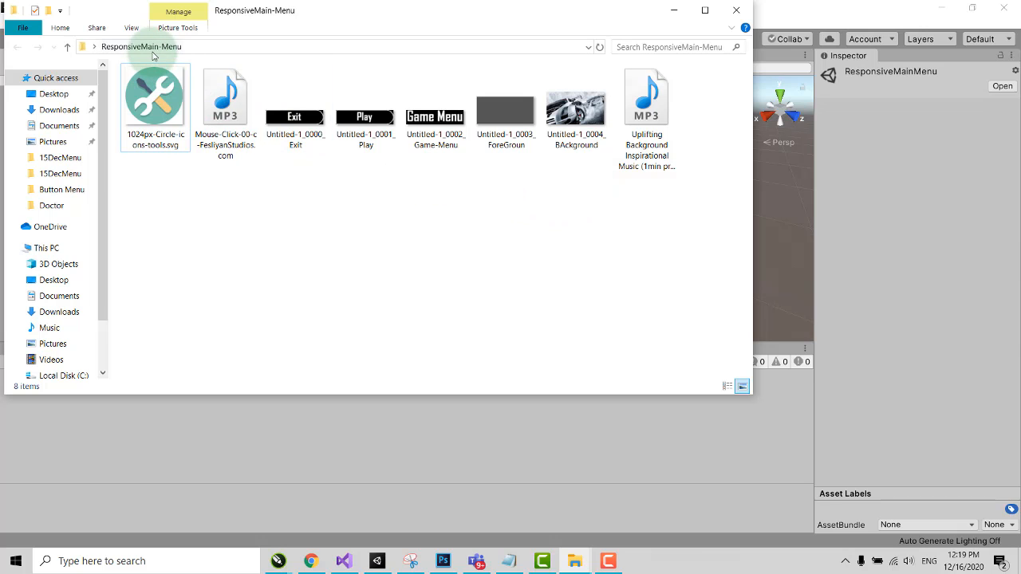
pyautogui.click(674, 13)
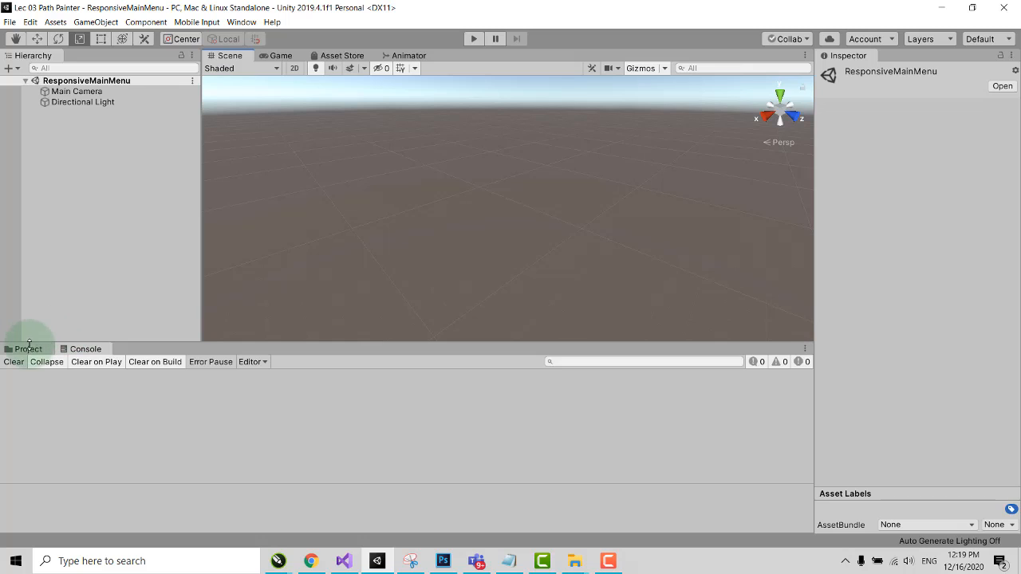
pyautogui.click(29, 348)
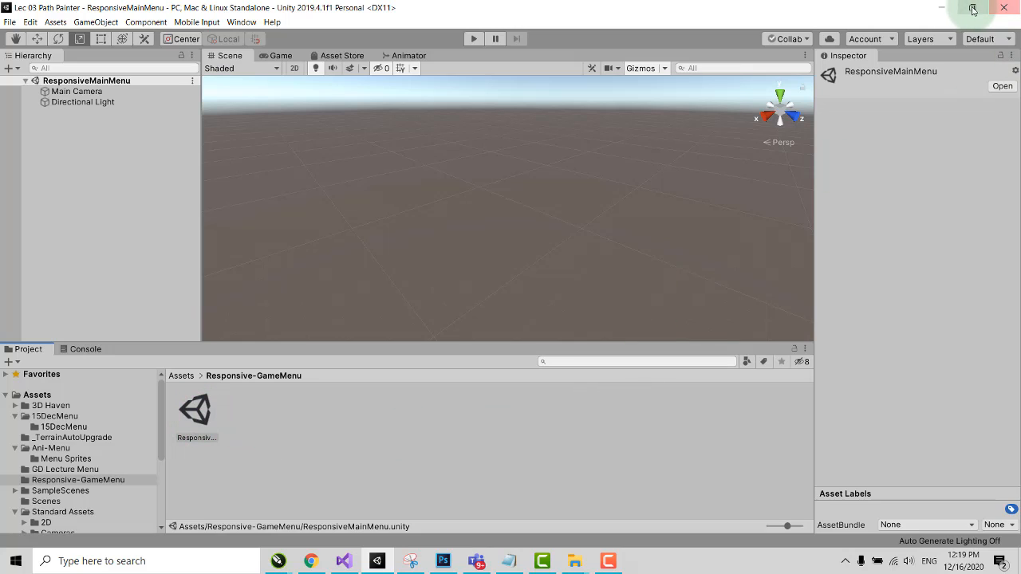
pyautogui.click(929, 7)
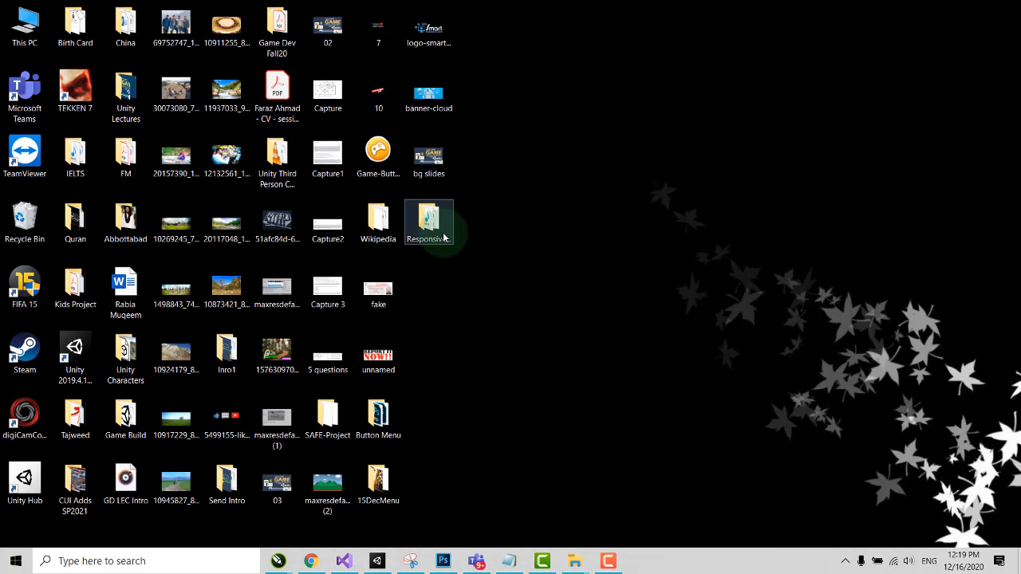
pyautogui.click(444, 237)
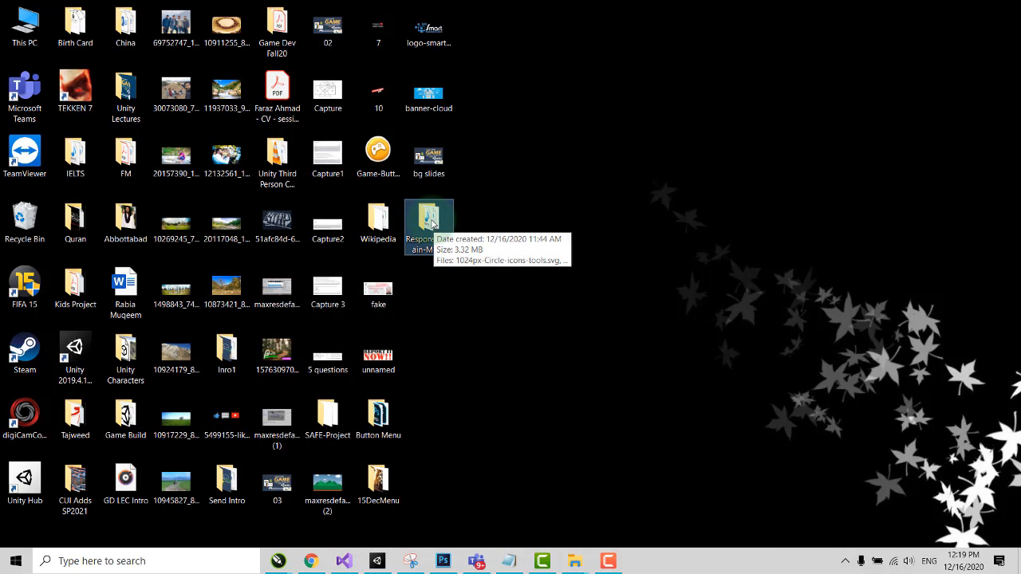
pyautogui.moveTo(431, 220); pyautogui.dragTo(417, 438)
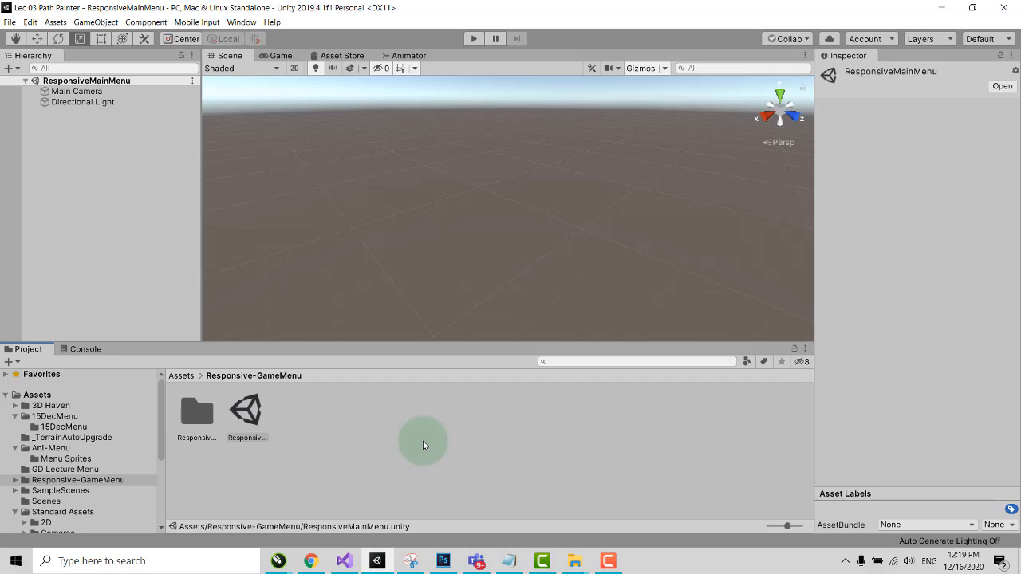
pyautogui.click(278, 56)
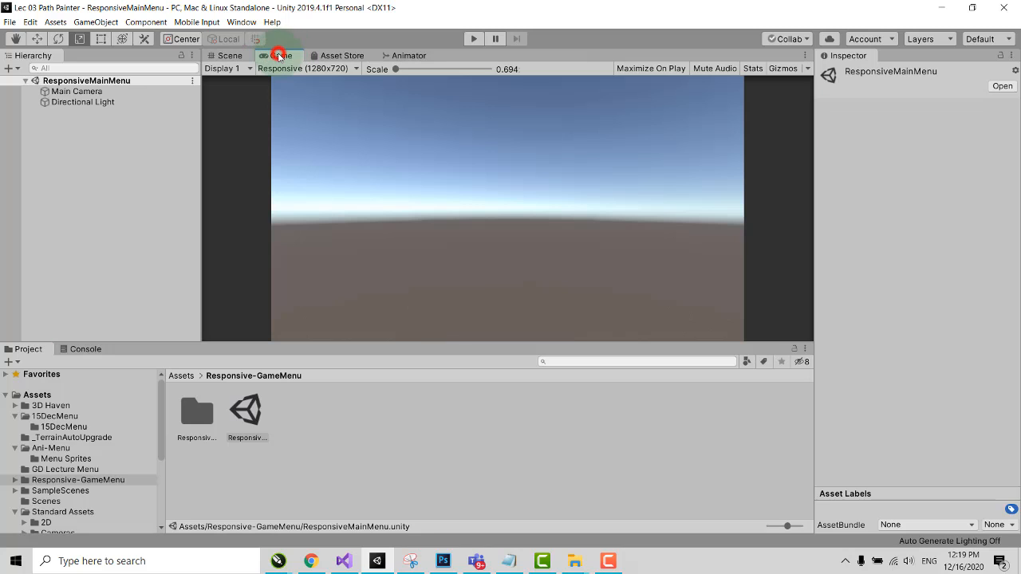
pyautogui.click(349, 68)
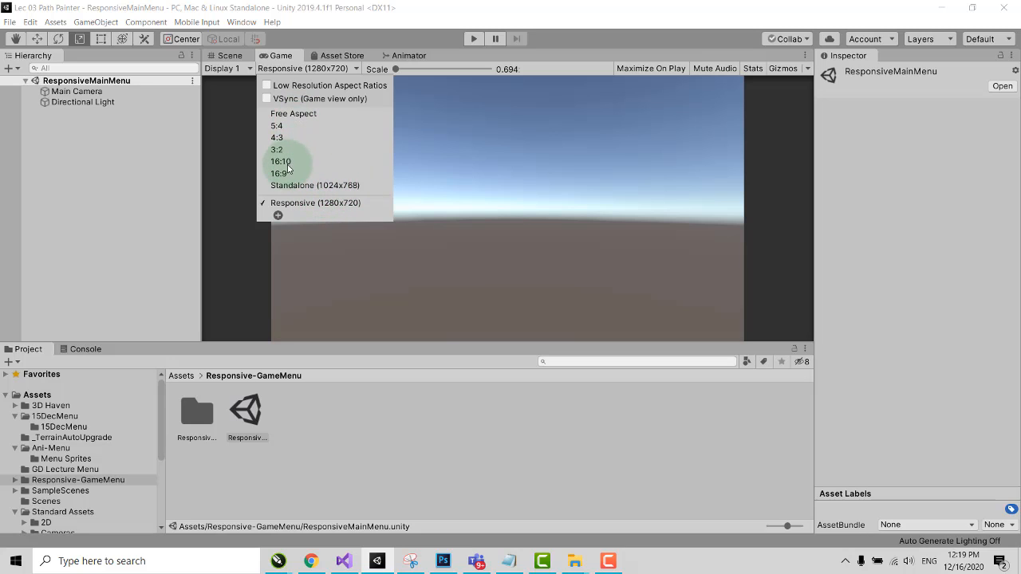
pyautogui.click(278, 215)
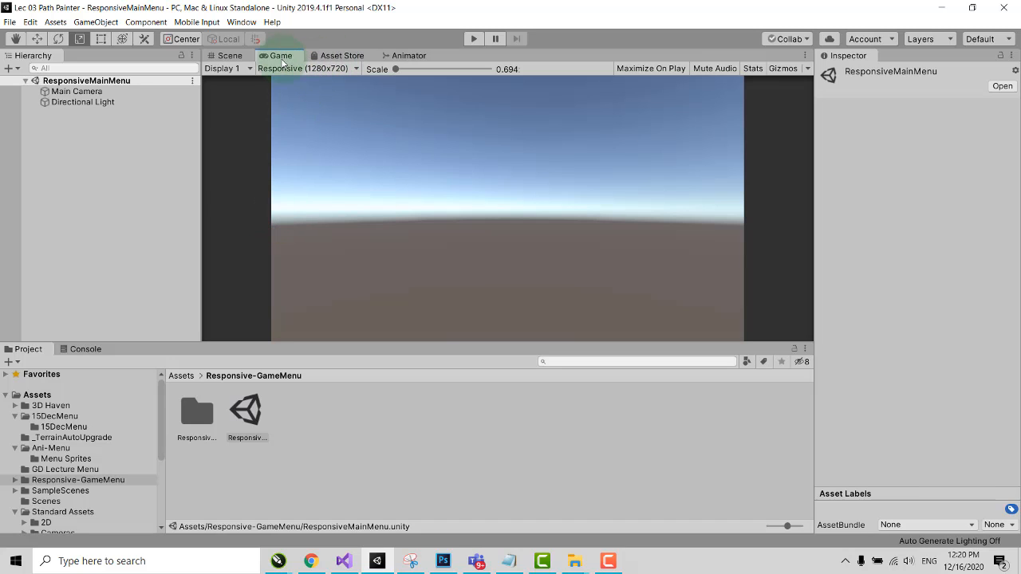
pyautogui.click(352, 68)
pyautogui.click(276, 215)
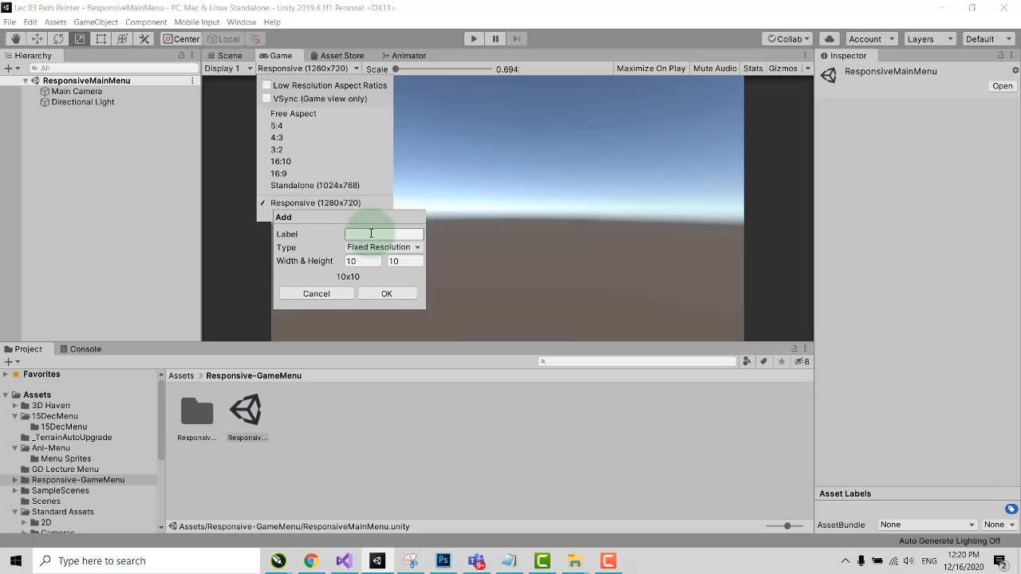
pyautogui.click(355, 261)
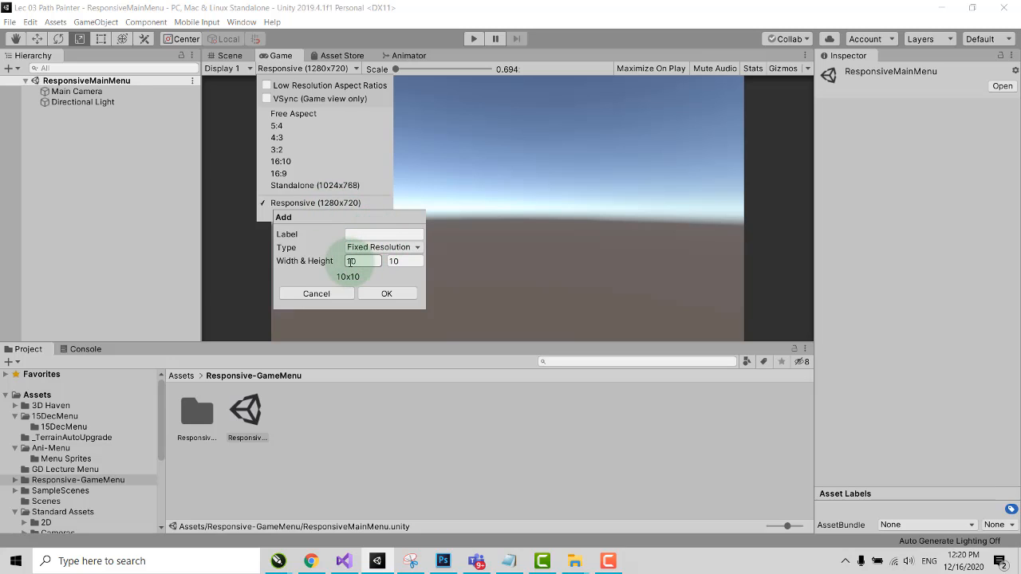
pyautogui.doubleClick(353, 260)
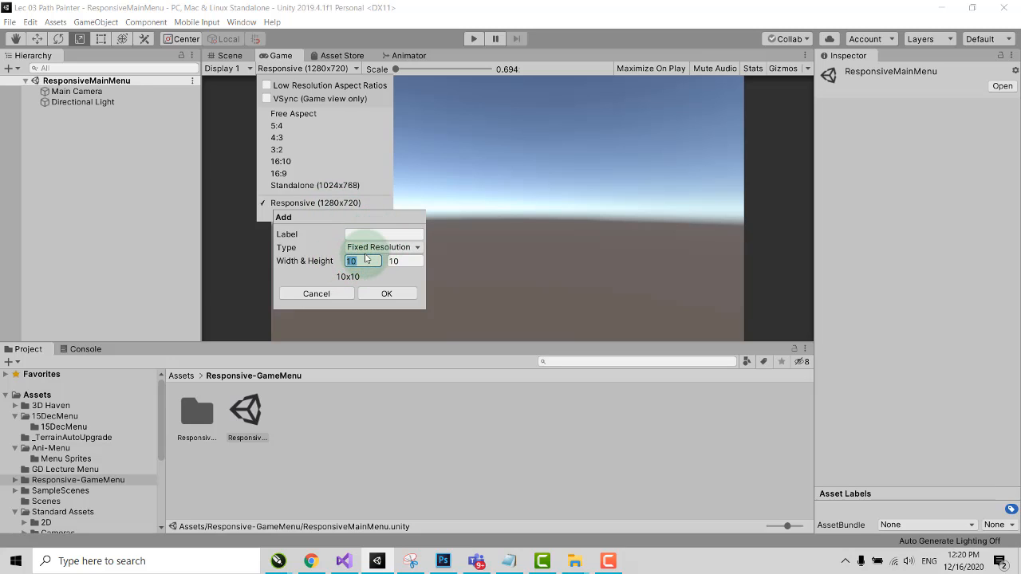
pyautogui.write('1280')
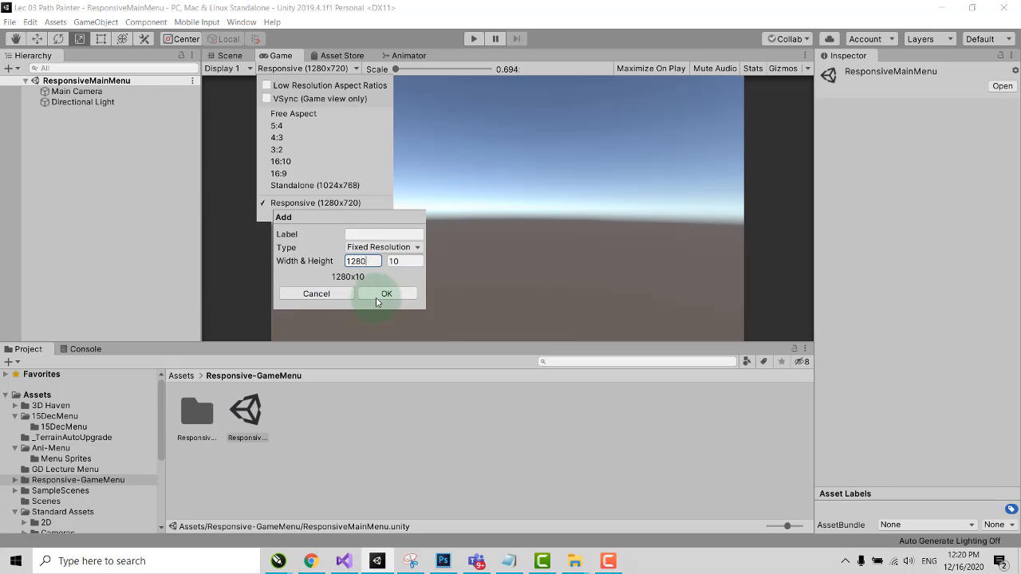
pyautogui.click(370, 173)
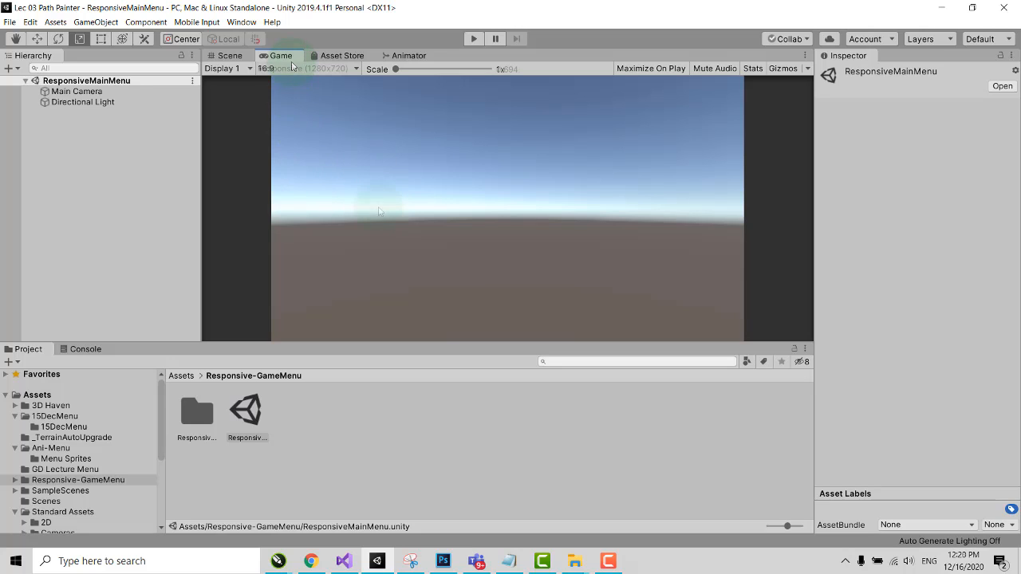
pyautogui.click(376, 208)
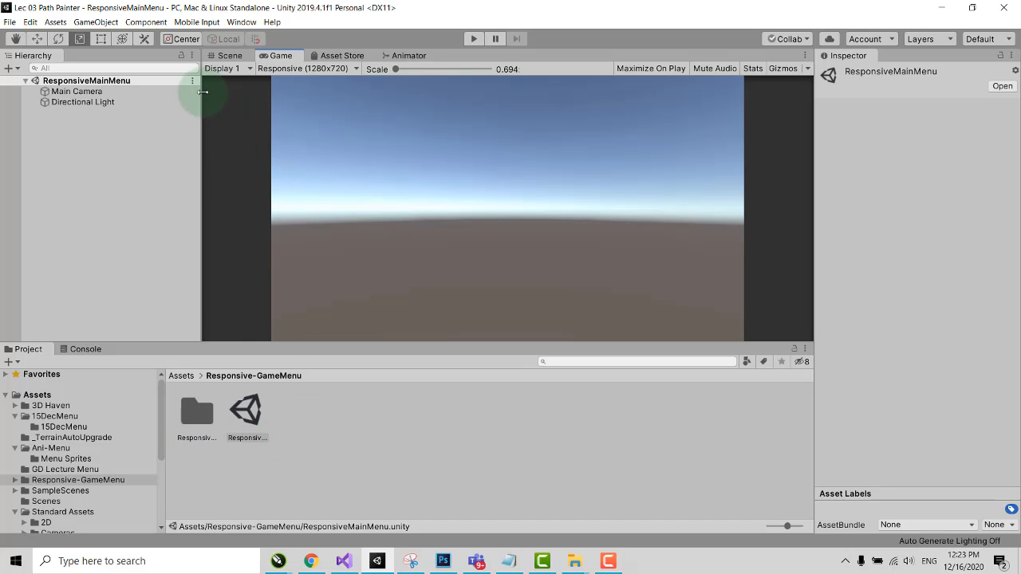
# - Switch the Scene view to 2D and add a UI Panel to the ResponsiveMainMenu scene
pyautogui.click(226, 56)
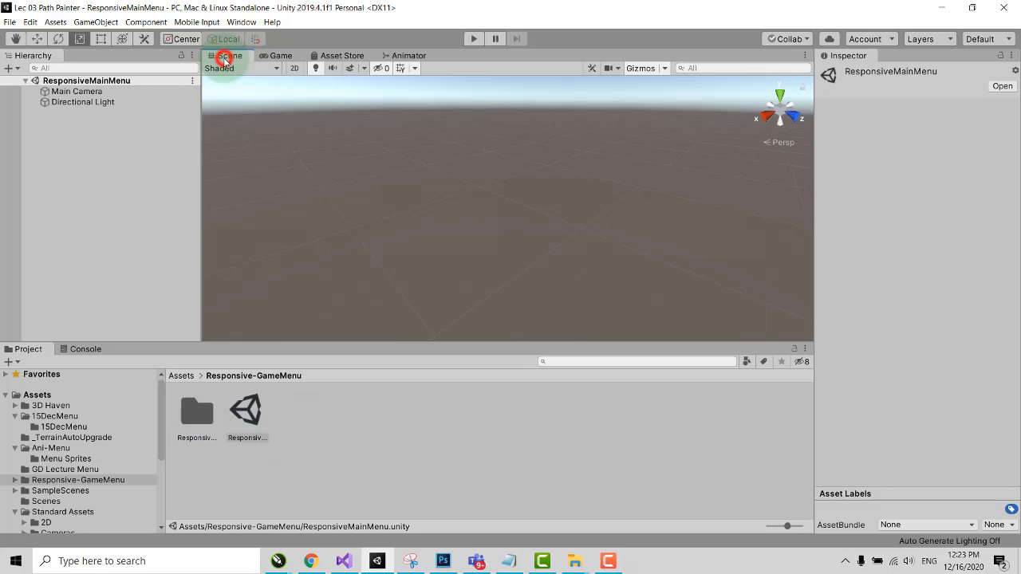
pyautogui.click(294, 68)
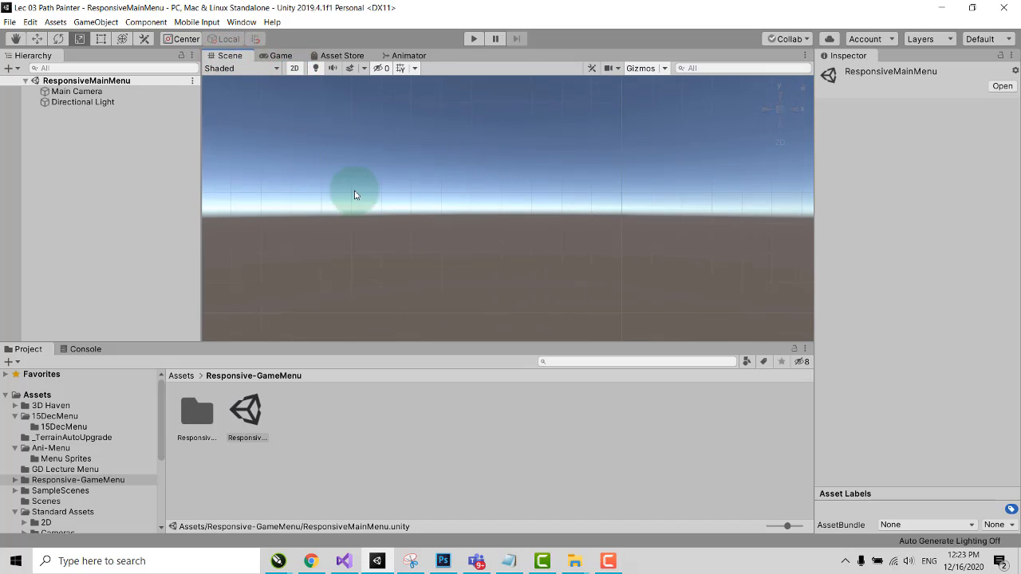
pyautogui.rightClick(100, 134)
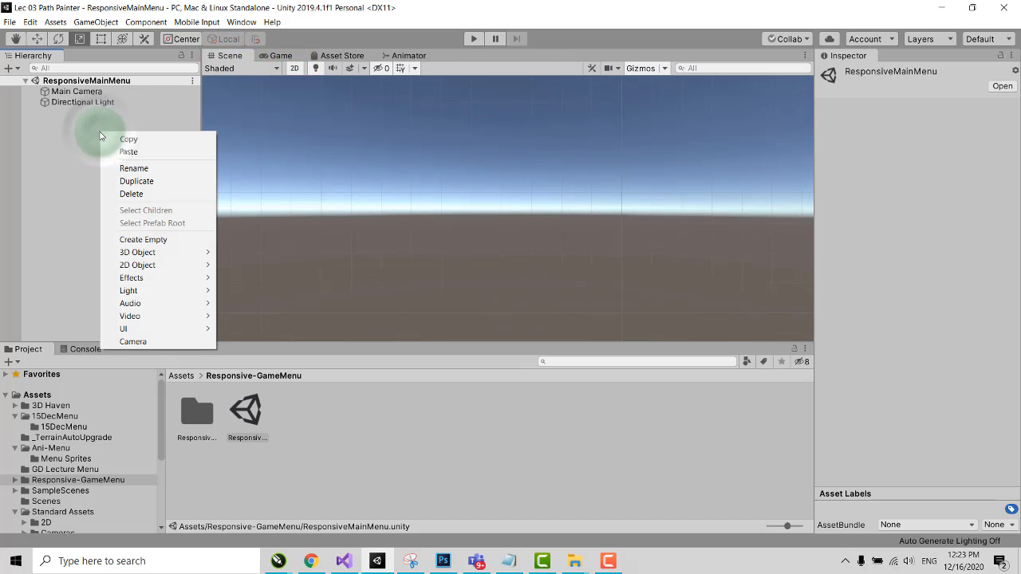
pyautogui.moveTo(170, 329)
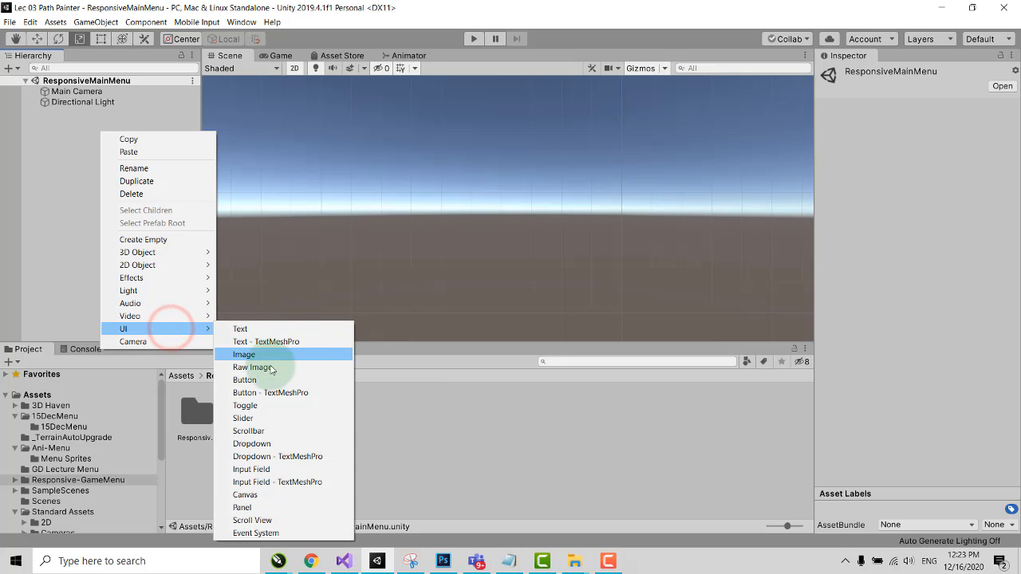
pyautogui.click(272, 507)
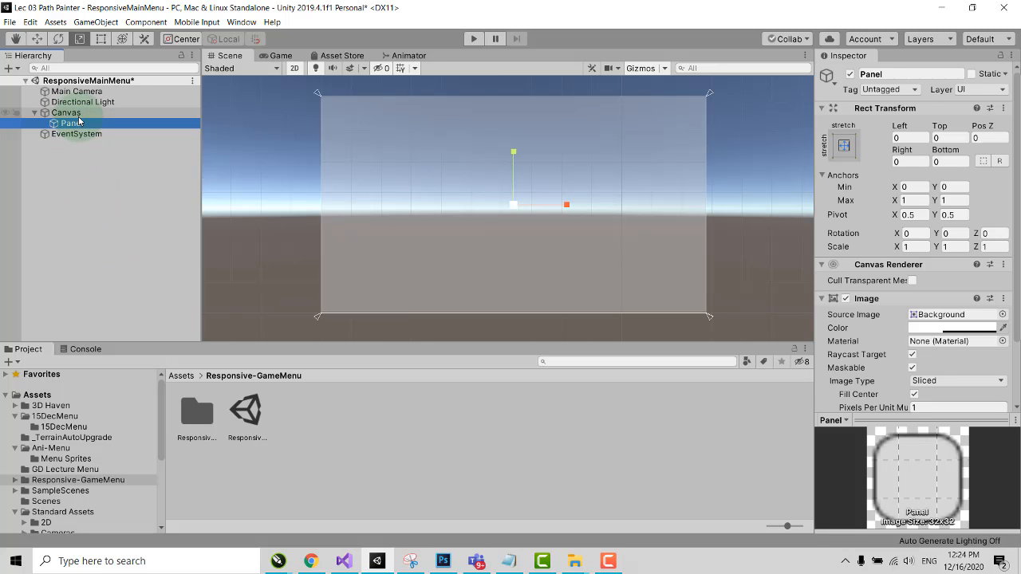
# - Rename the canvas panel as "BackGround"
pyautogui.click(79, 128)
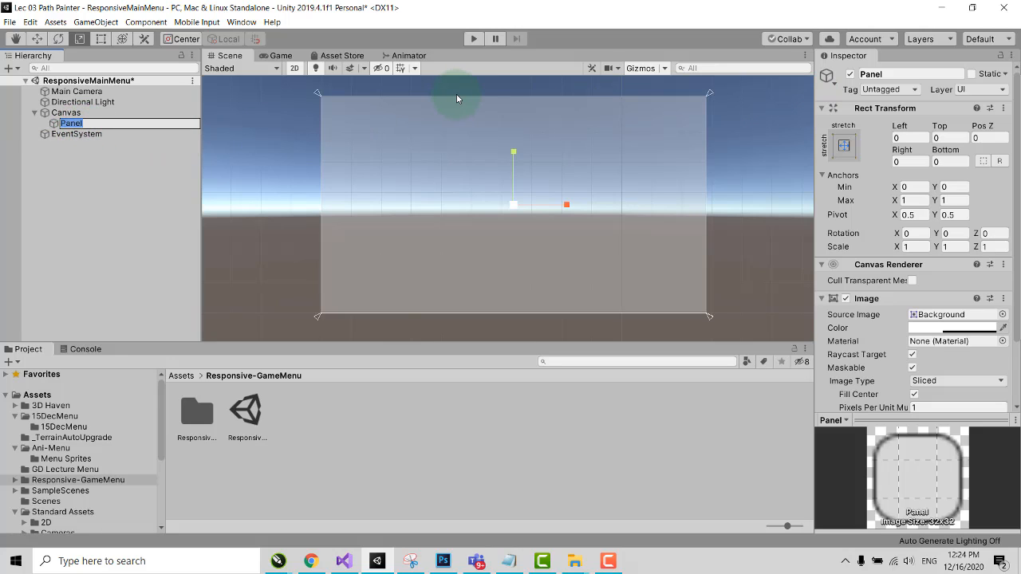
pyautogui.write('b')
pyautogui.press('Return')
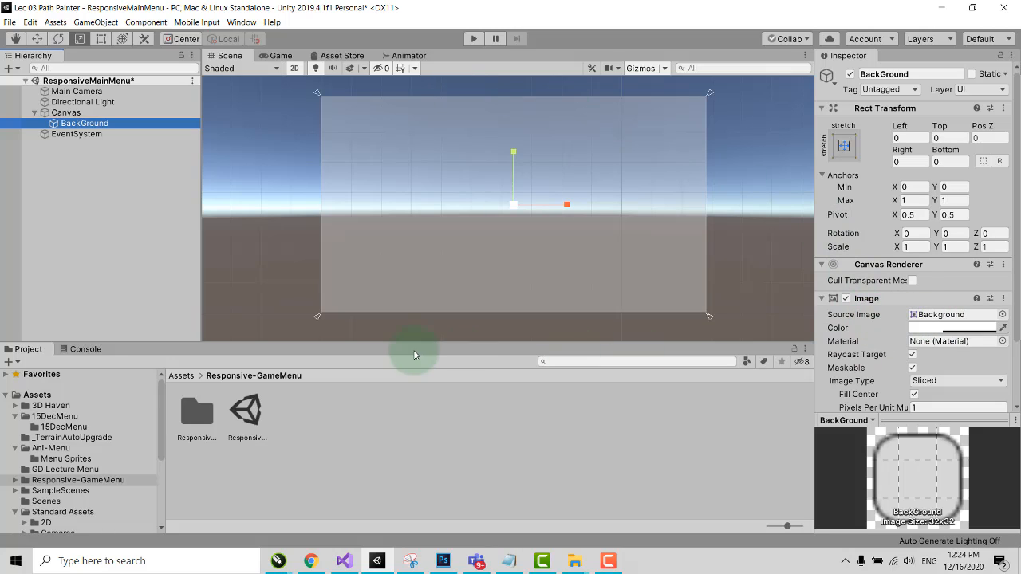
# - Convert Untitled-1_0004_BAckground.png to texture type Sprite (2D and UI), apply it, and assign it as the BackGround panel's source image
pyautogui.doubleClick(197, 412)
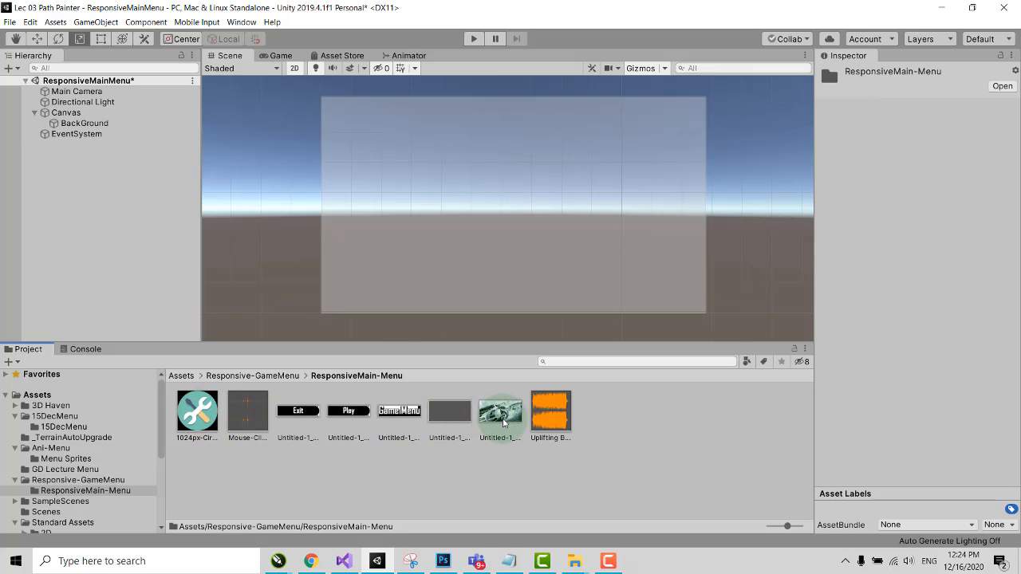
pyautogui.click(503, 423)
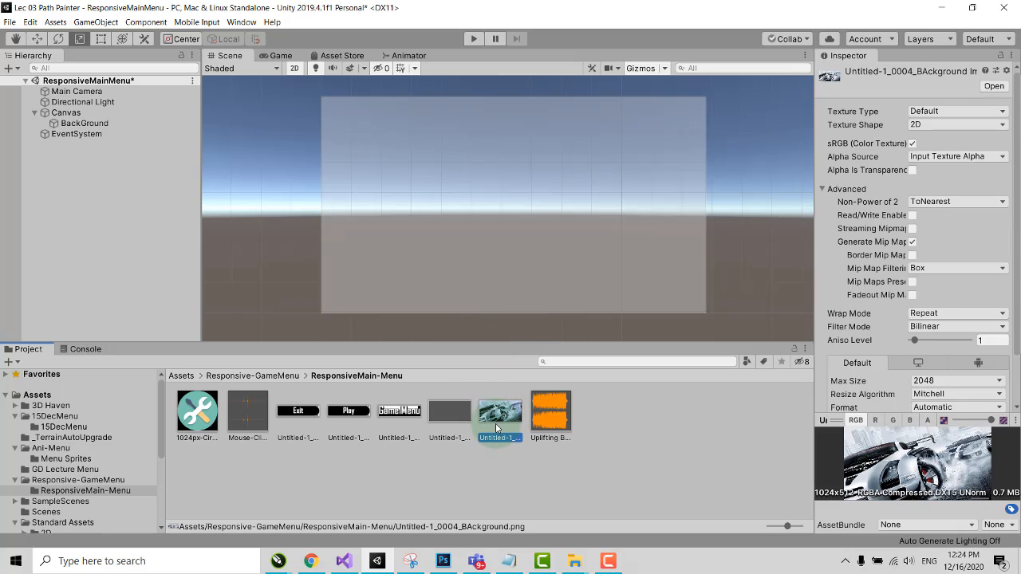
pyautogui.click(954, 114)
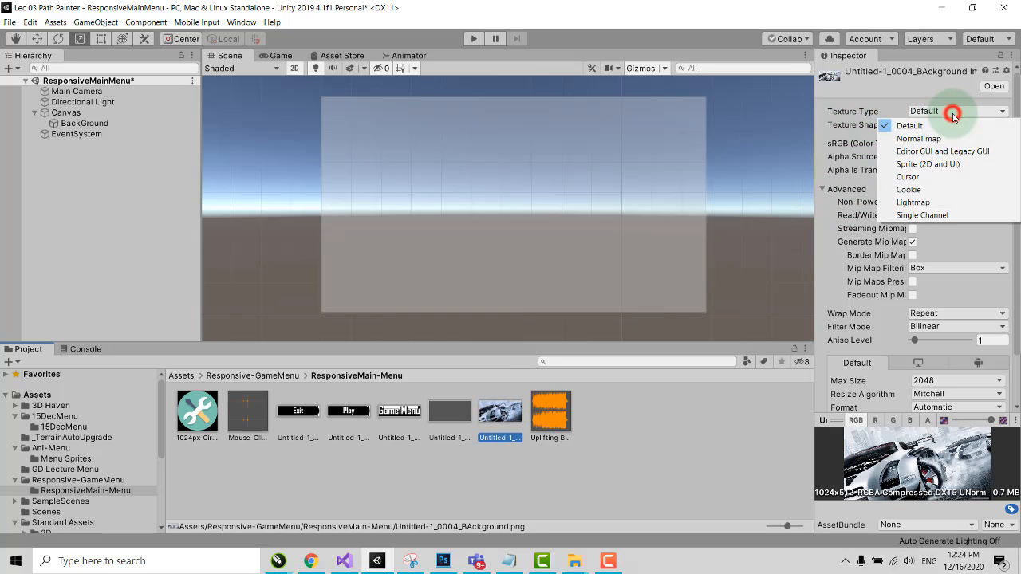
pyautogui.click(930, 166)
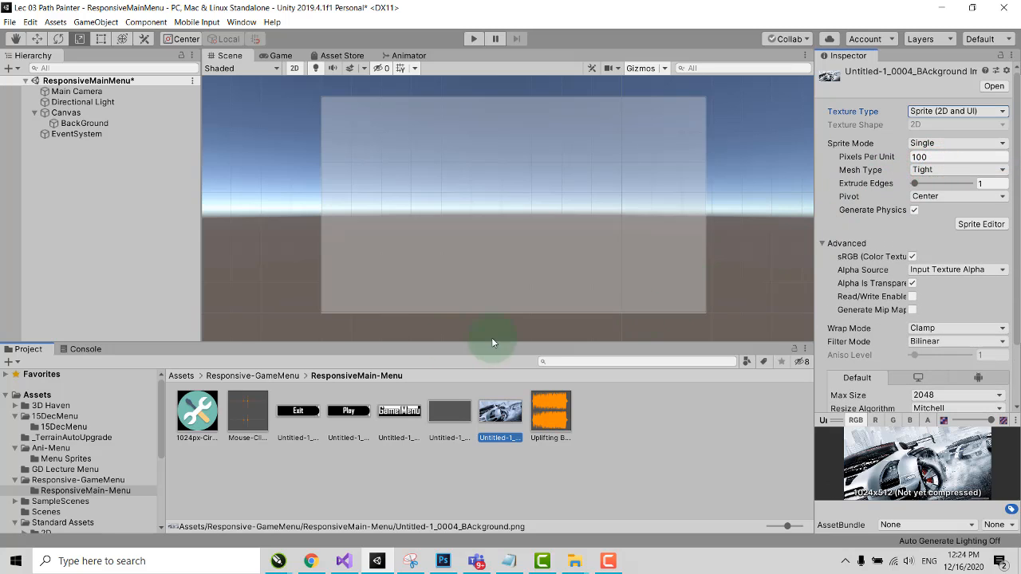
pyautogui.click(88, 124)
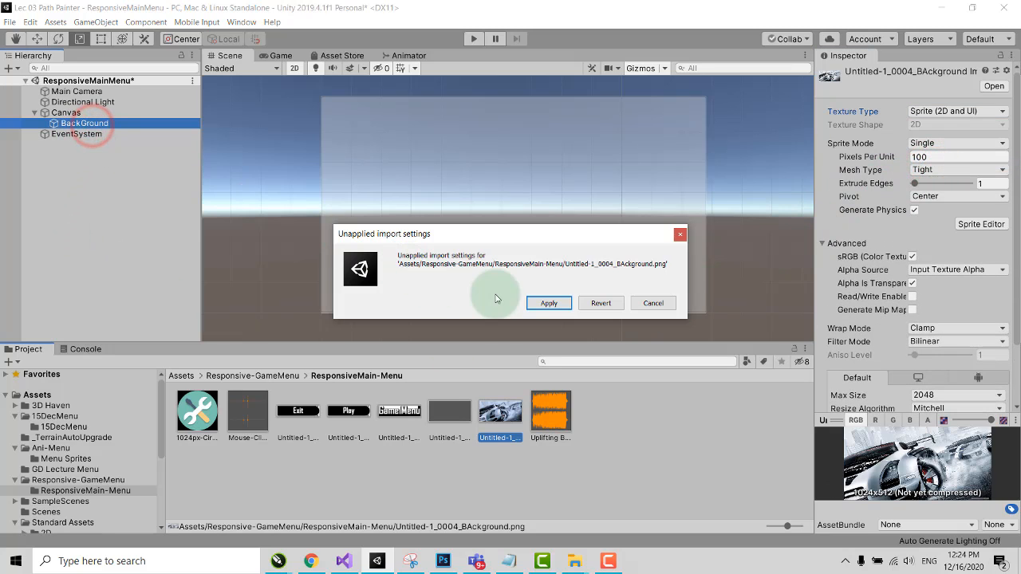
pyautogui.click(542, 304)
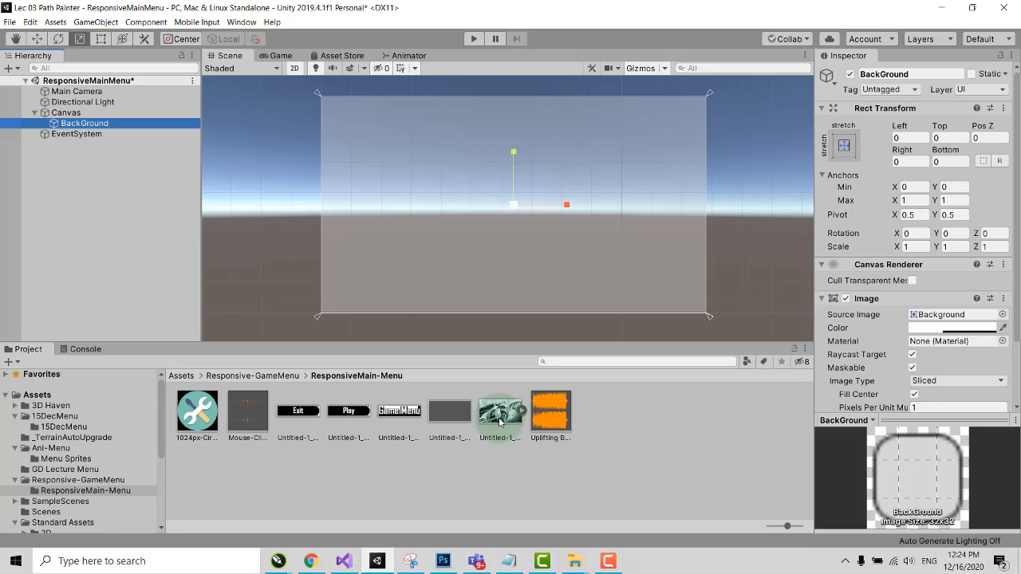
pyautogui.moveTo(498, 421); pyautogui.dragTo(940, 316)
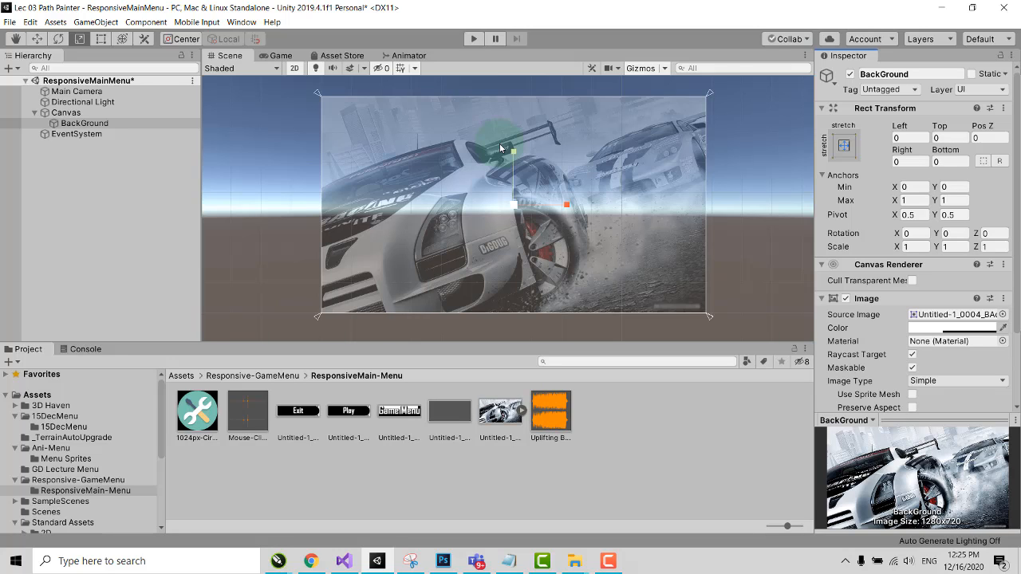
# - Open the Animation window for the BackGround panel
pyautogui.click(78, 124)
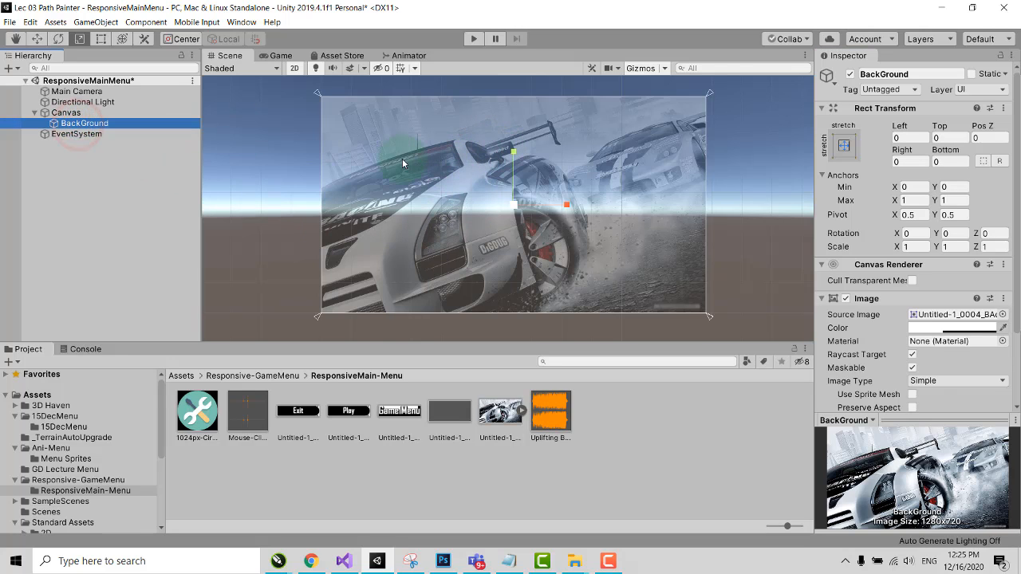
pyautogui.click(108, 123)
pyautogui.click(241, 22)
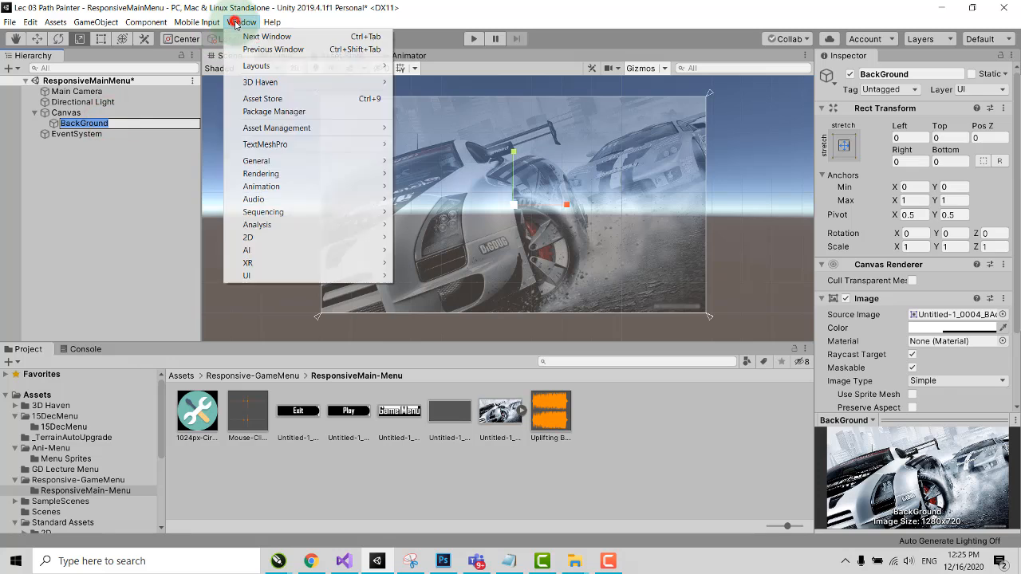
pyautogui.click(103, 213)
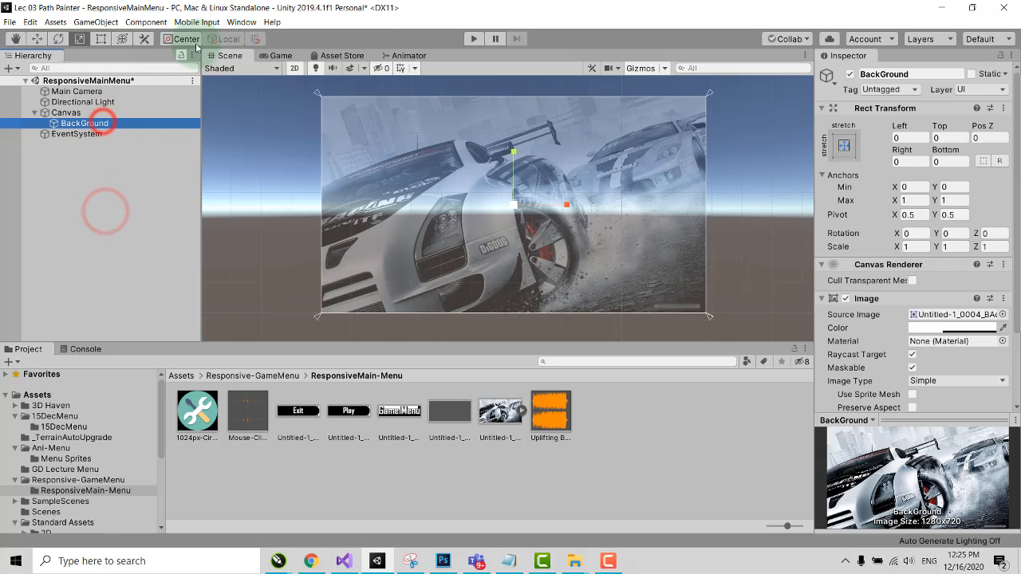
pyautogui.click(241, 21)
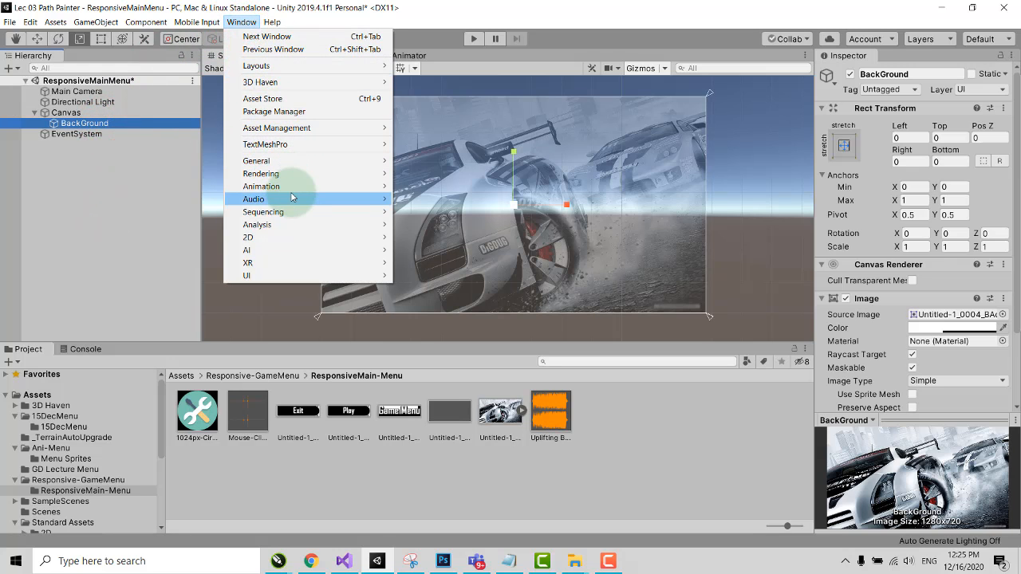
pyautogui.moveTo(304, 188)
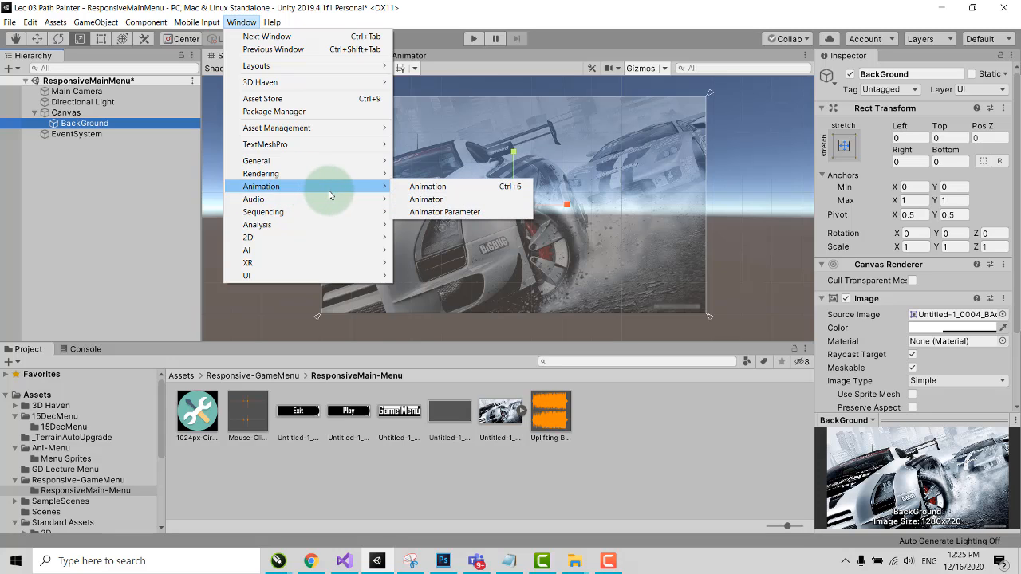
pyautogui.click(449, 189)
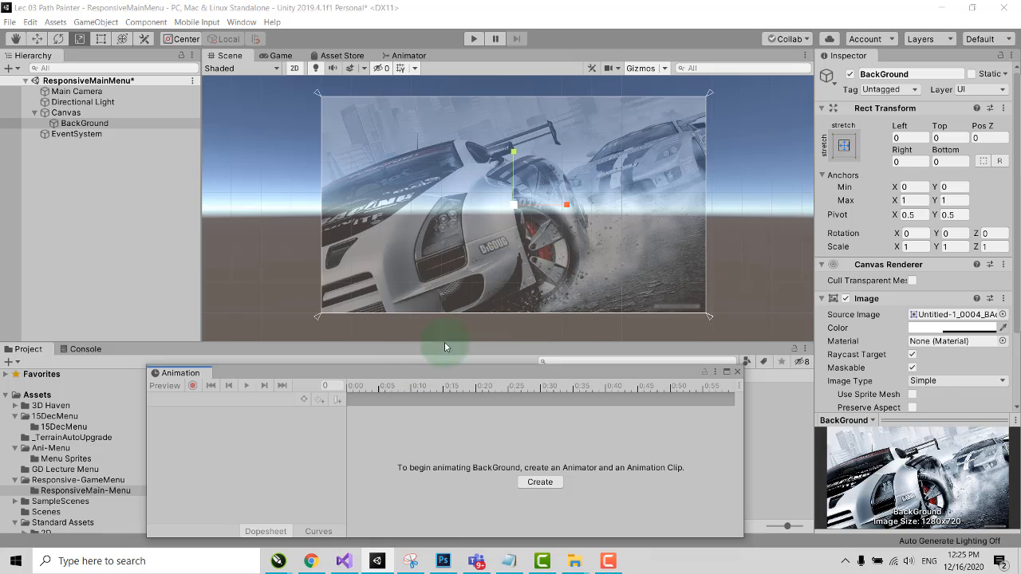
pyautogui.moveTo(501, 378); pyautogui.dragTo(530, 371)
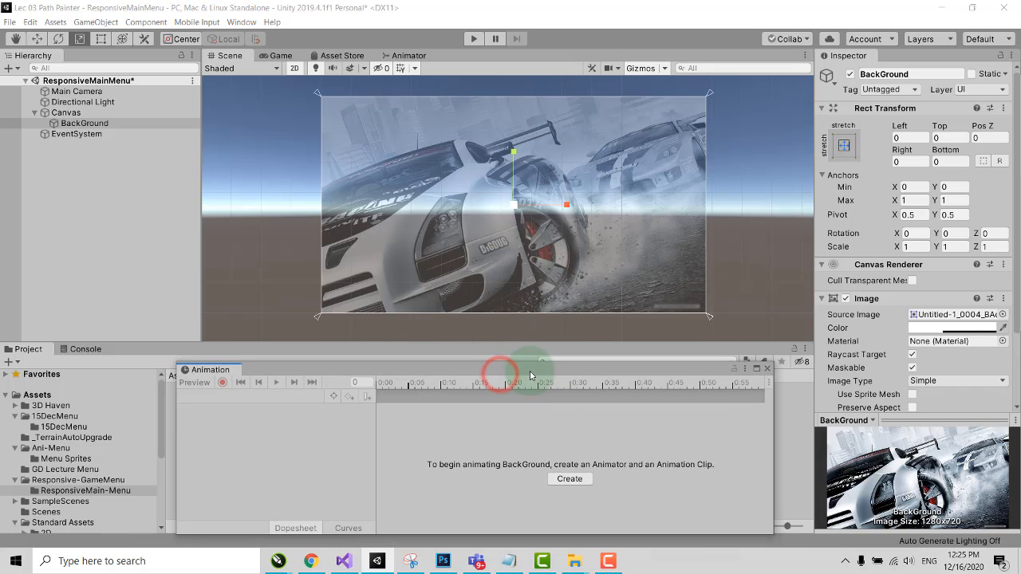
# - Create an animation clip for the BackGround panel named "BackGround-Animation" in the ResponsiveMain-Menu folder
pyautogui.click(569, 479)
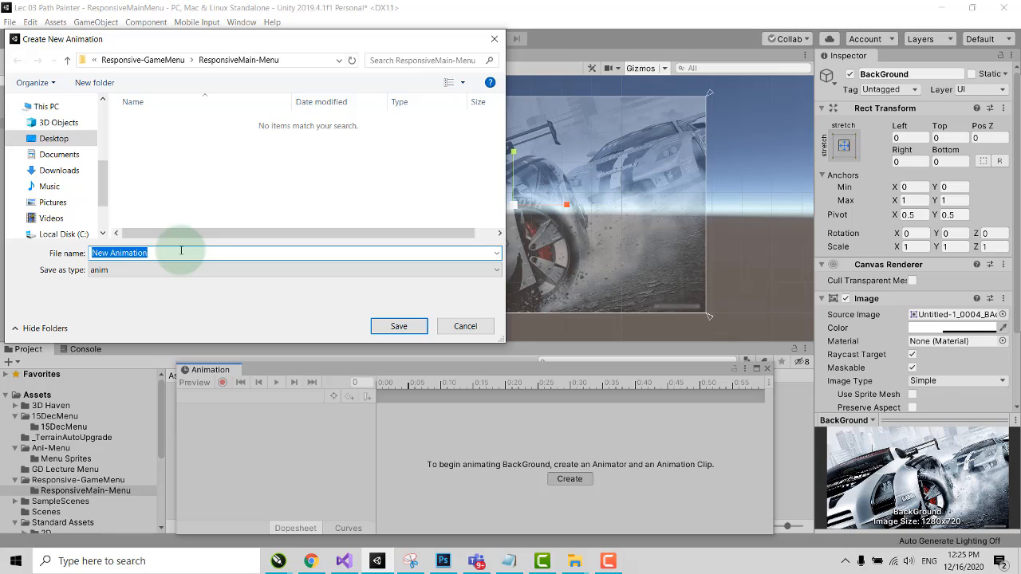
pyautogui.write('N')
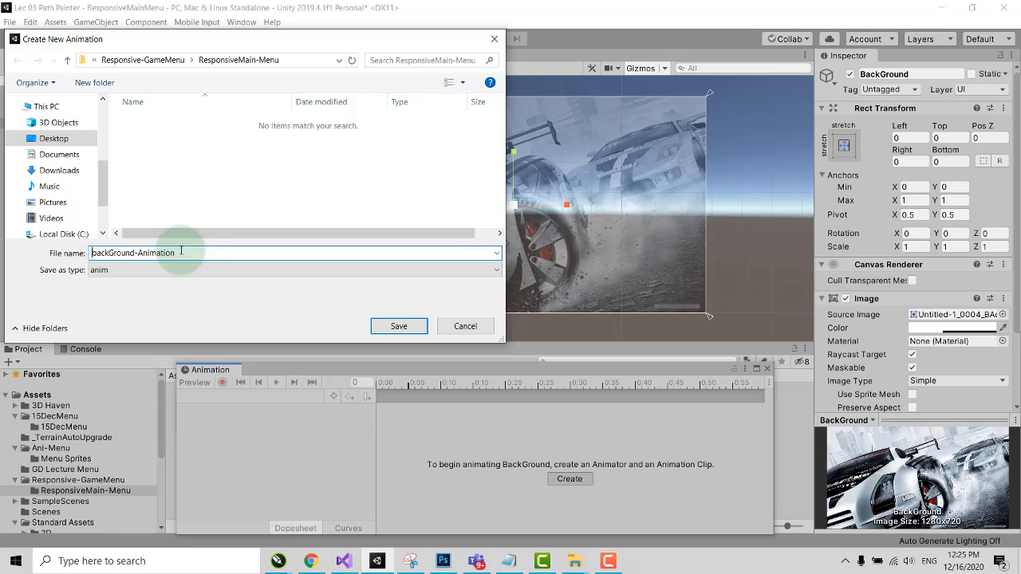
pyautogui.press('Delete')
pyautogui.write('B')
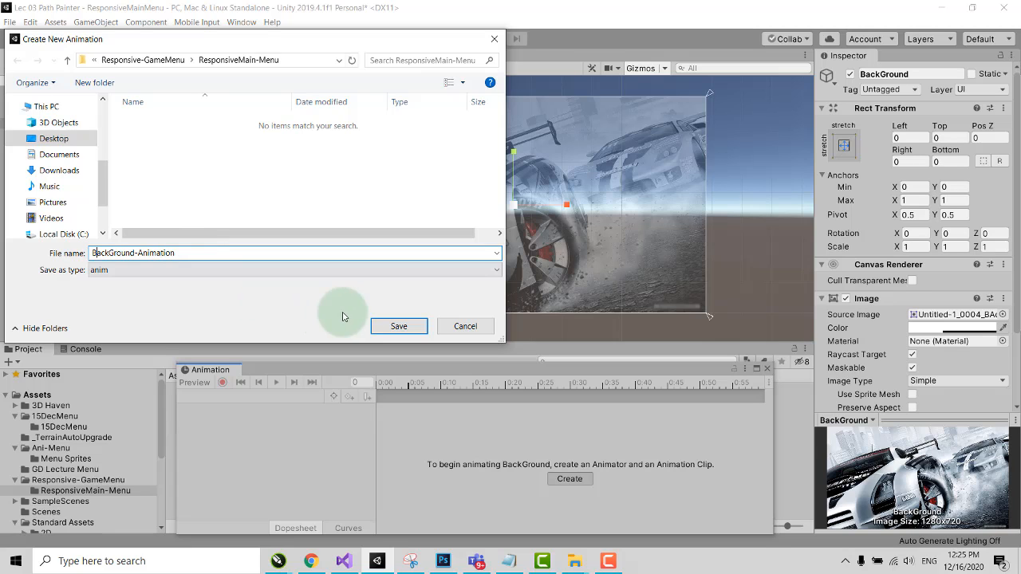
pyautogui.click(400, 327)
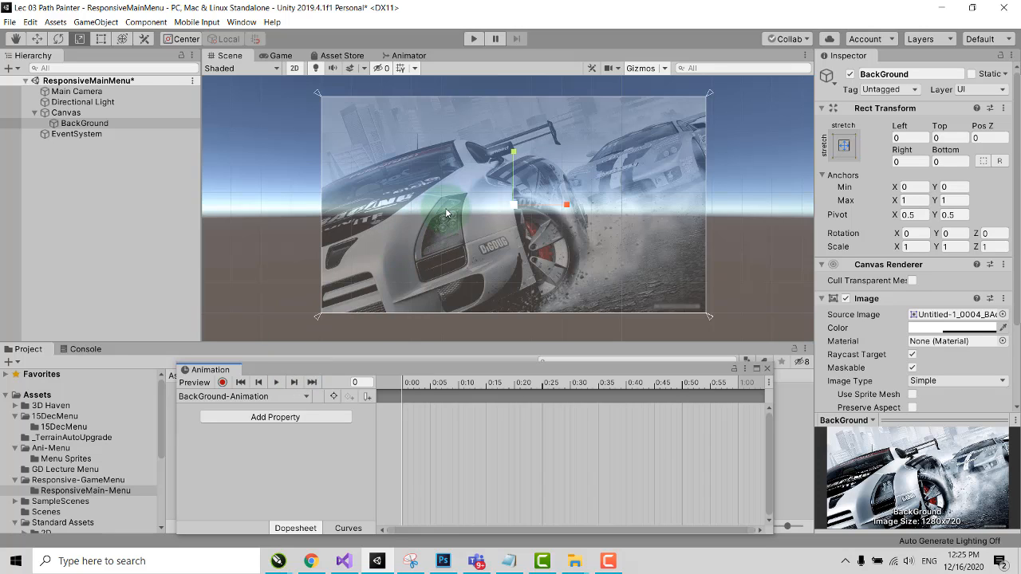
# - Record a keyframe at frame 0 with BackGround scaled up uniformly to about 1.08, and copy that keyframe
pyautogui.click(222, 383)
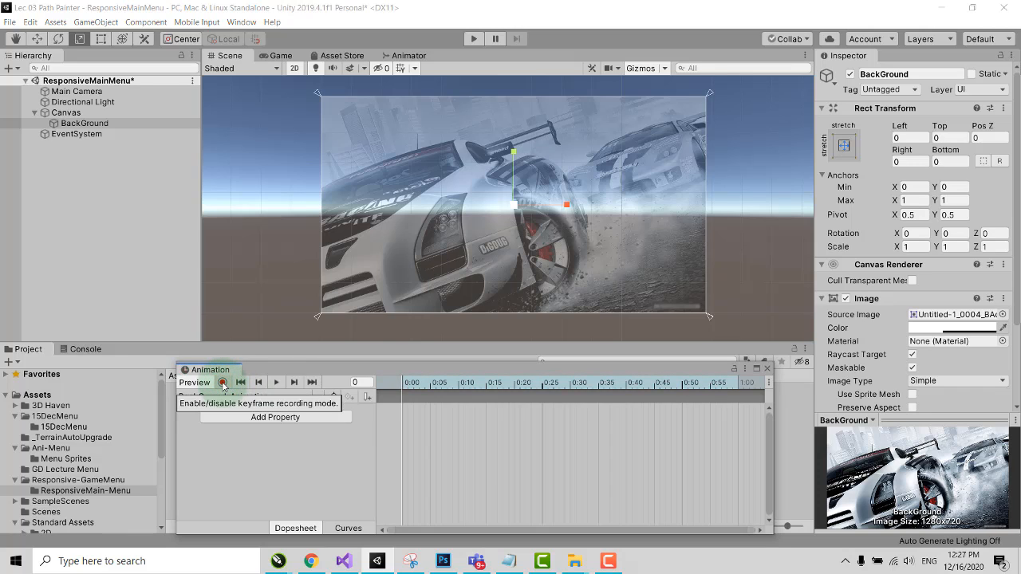
pyautogui.click(222, 383)
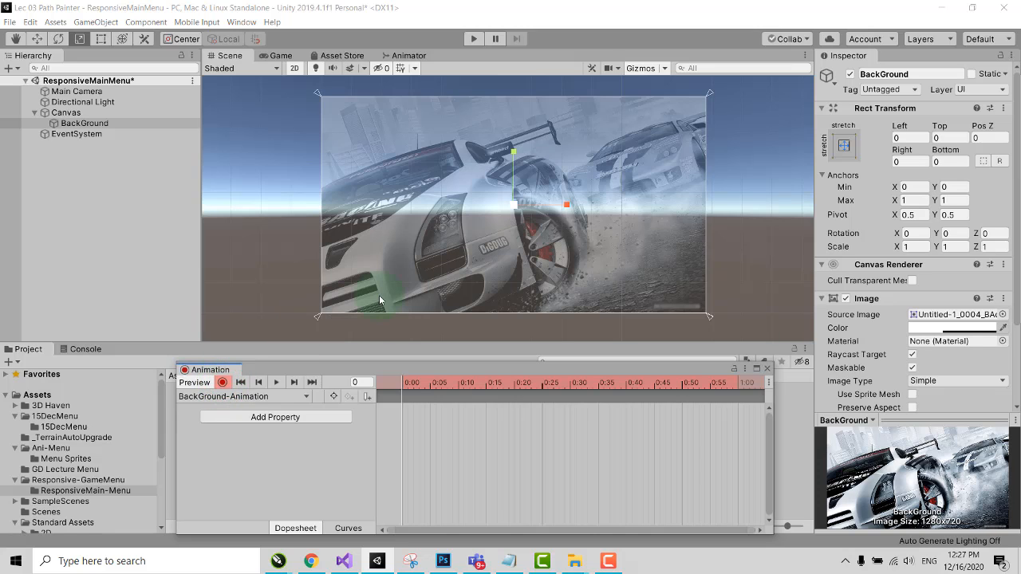
pyautogui.moveTo(514, 205); pyautogui.dragTo(519, 209)
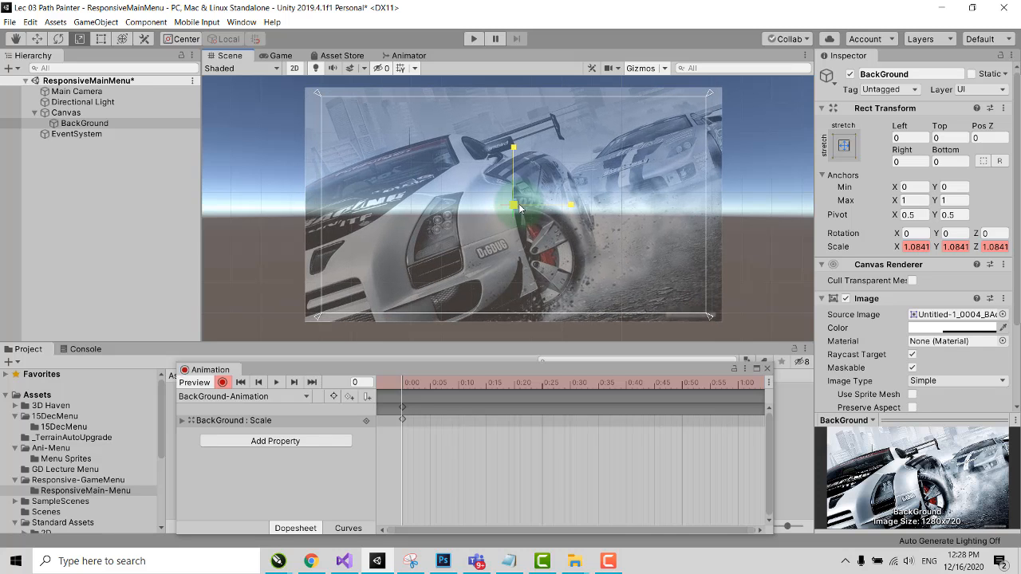
pyautogui.click(403, 407)
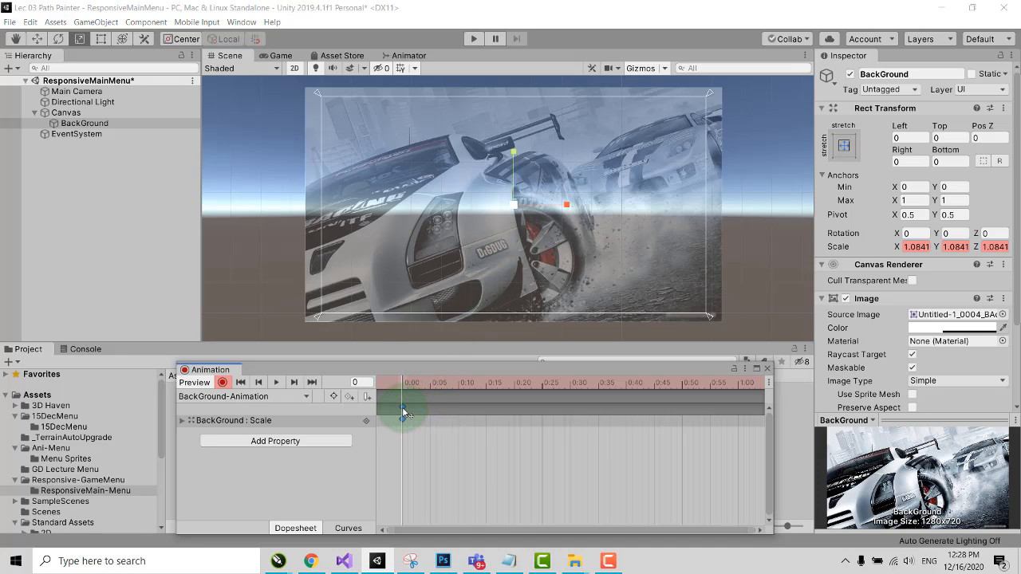
# - Record a second scale keyframe at frame 61 with BackGround scaled back down uniformly to about 1
pyautogui.click(760, 528)
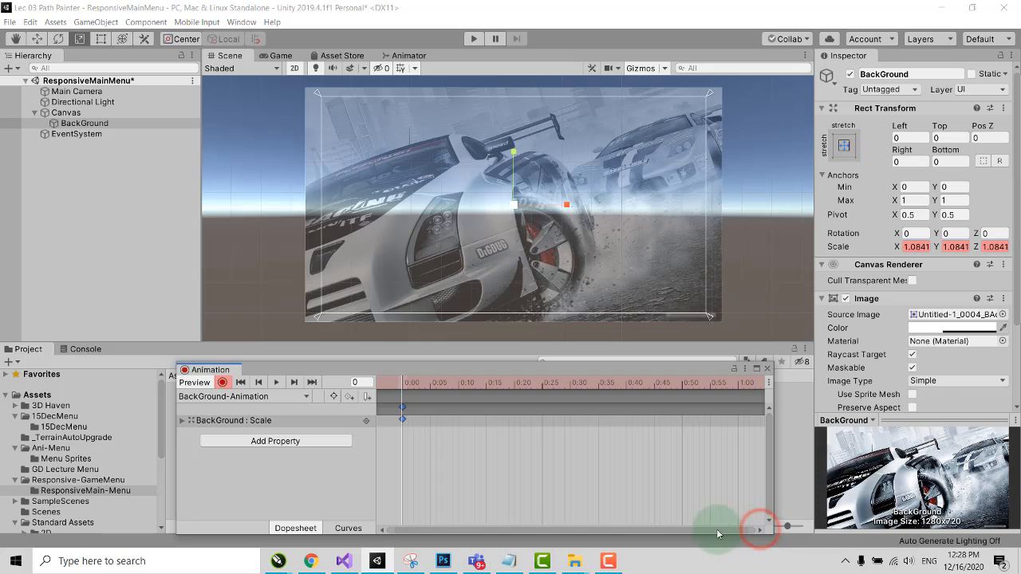
pyautogui.click(746, 383)
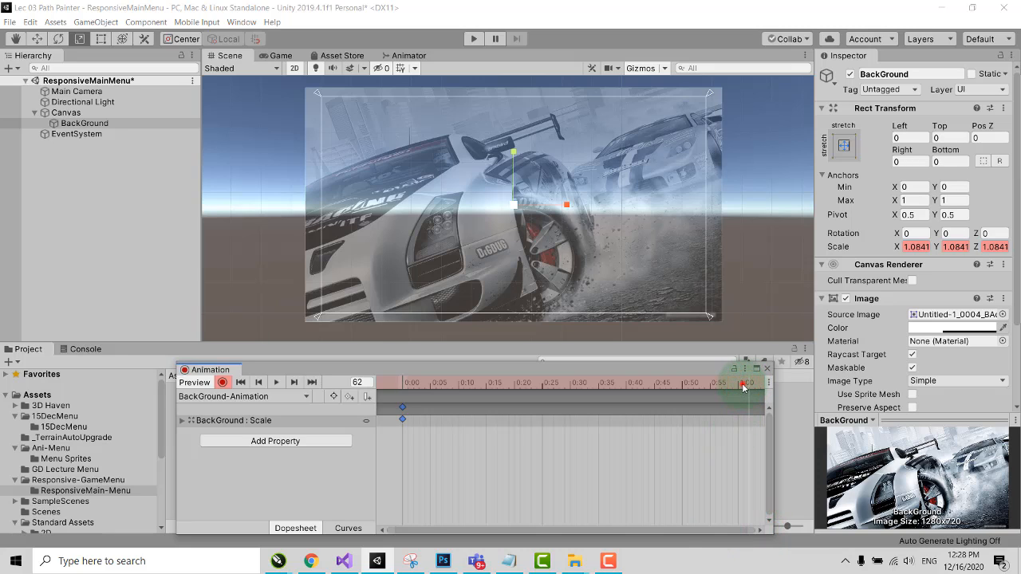
pyautogui.moveTo(742, 387); pyautogui.dragTo(736, 386)
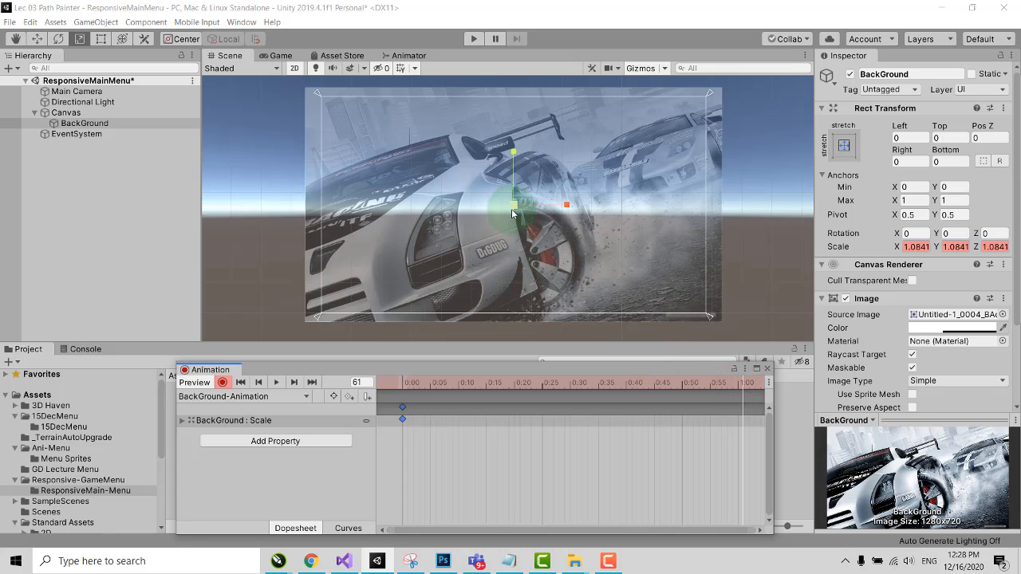
pyautogui.moveTo(515, 211); pyautogui.dragTo(509, 210)
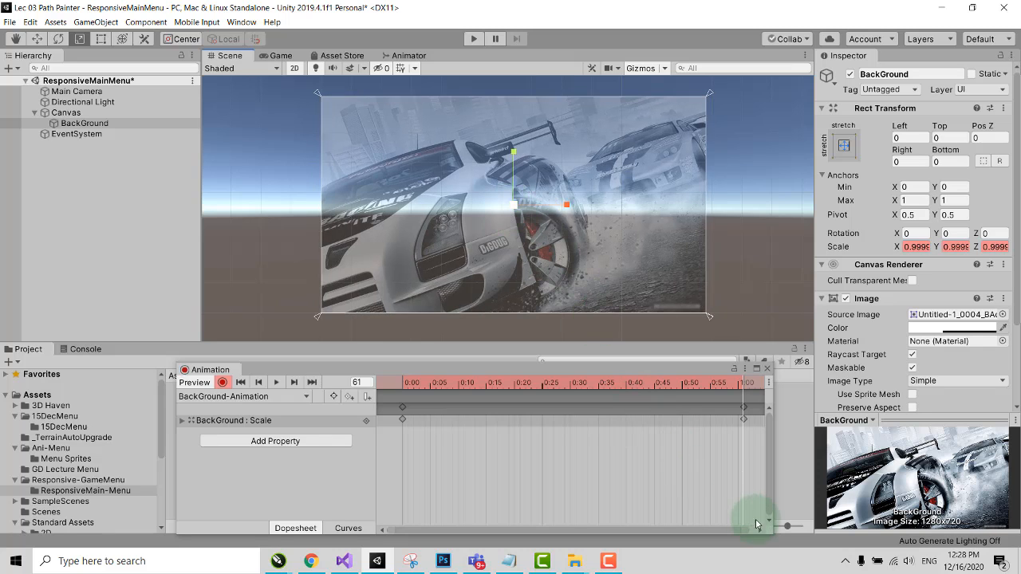
# - Paste the copied starting scale keyframe at frame 122 of the clip
pyautogui.moveTo(758, 531); pyautogui.dragTo(453, 403)
pyautogui.click(452, 383)
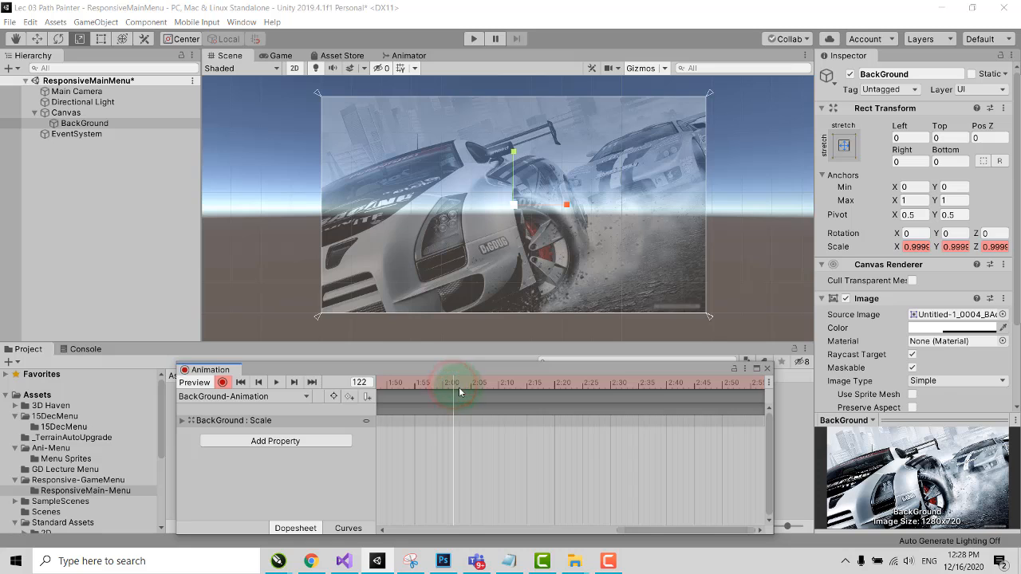
pyautogui.hotkey('ctrl', 'v')
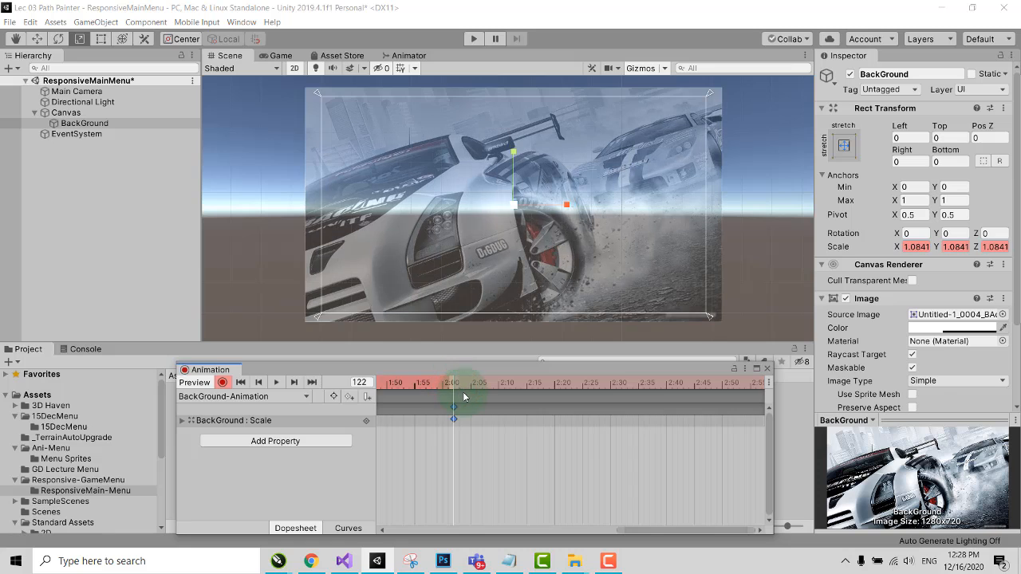
# - Play back the background animation, turn off keyframe recording, and close the Animation window
pyautogui.click(276, 384)
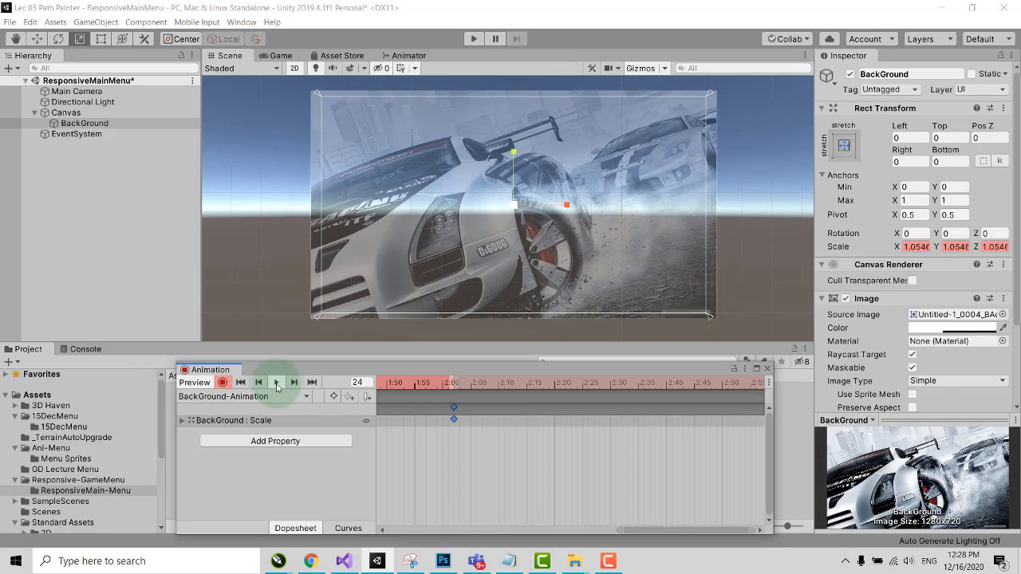
pyautogui.click(222, 382)
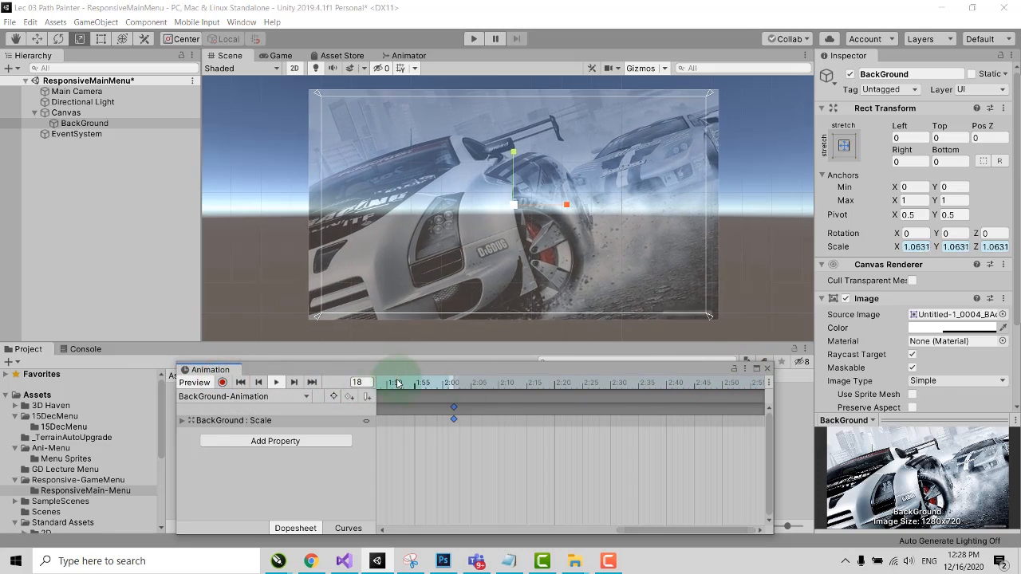
pyautogui.click(276, 382)
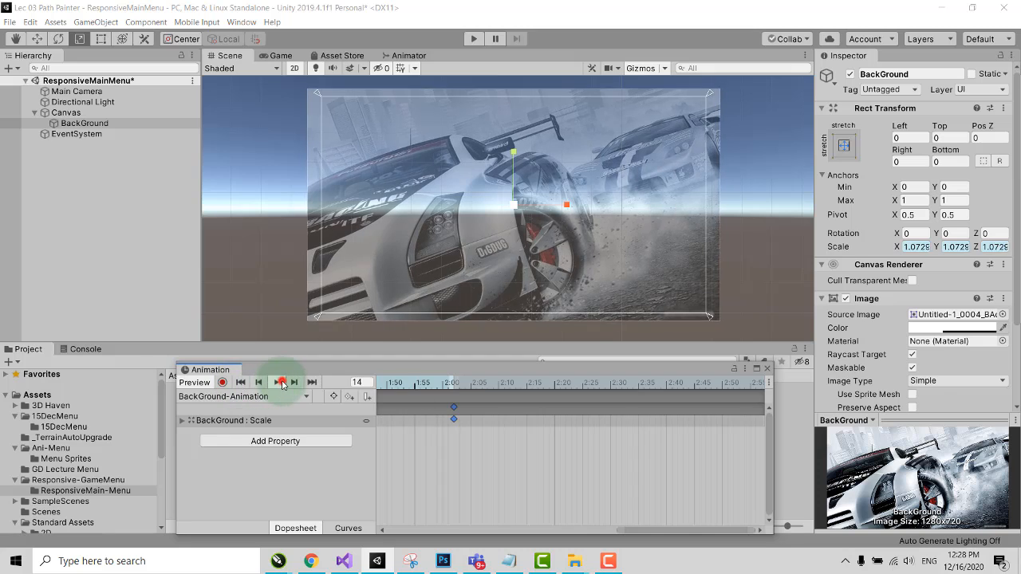
pyautogui.click(769, 371)
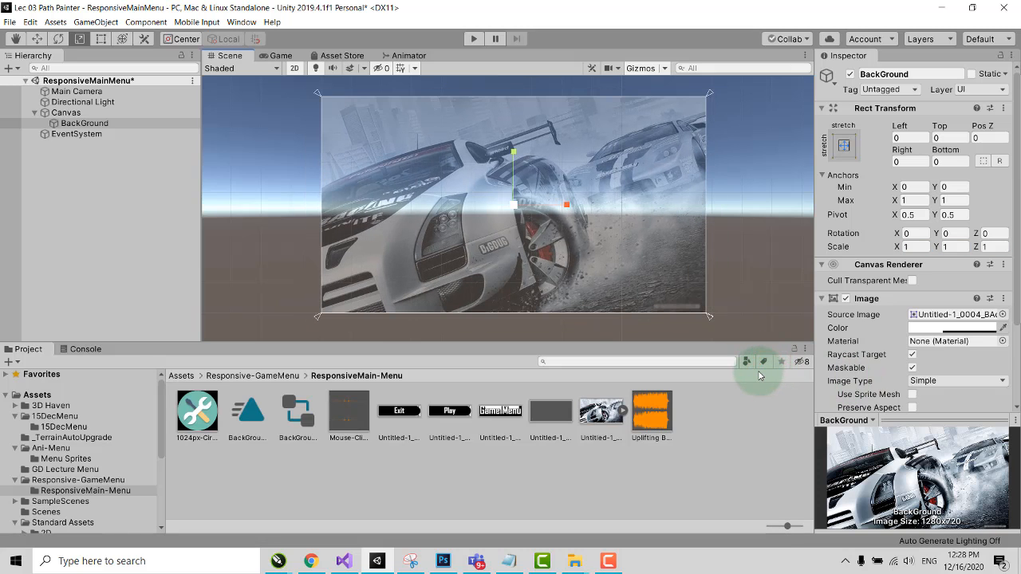
# - Add a second UI Panel under the Canvas
pyautogui.click(67, 113)
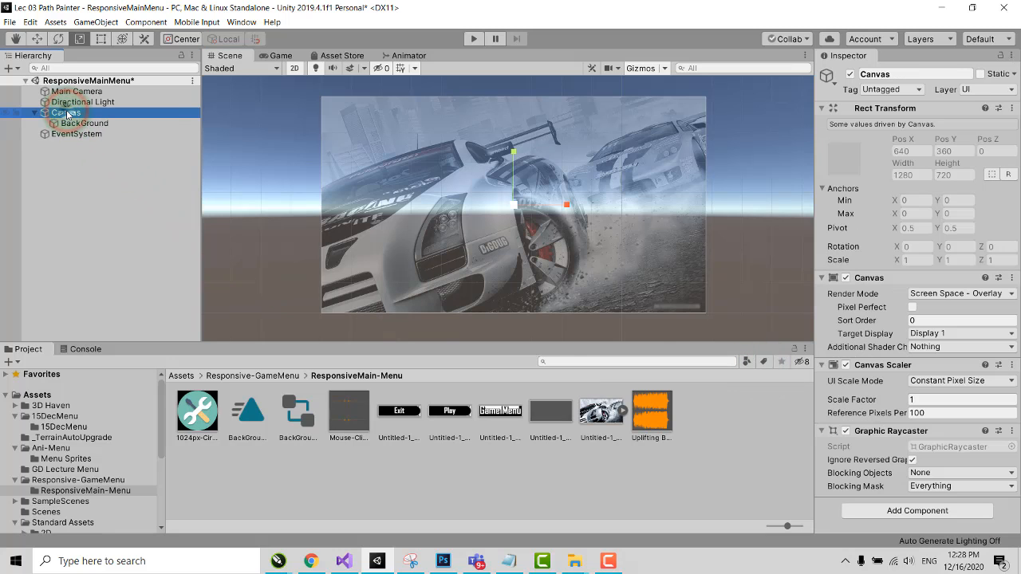
pyautogui.rightClick(67, 114)
pyautogui.moveTo(114, 312)
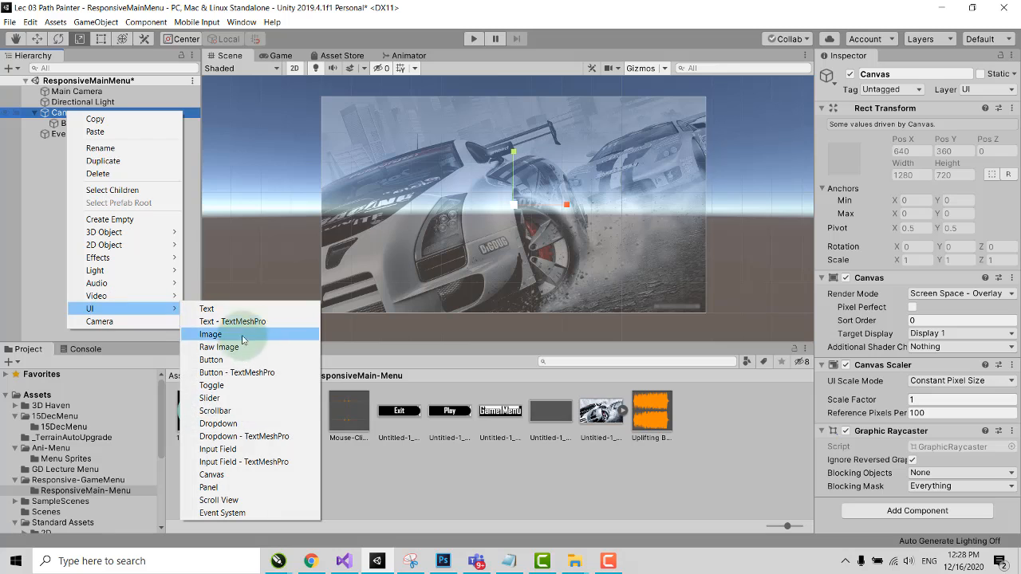
pyautogui.click(242, 487)
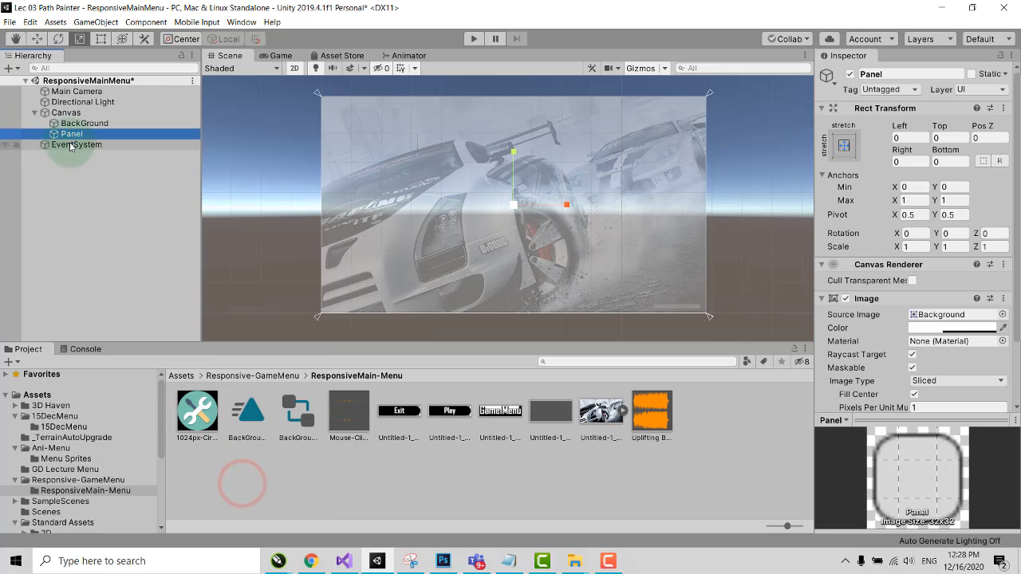
# - Rename the new panel under the Canvas to "Foreground"
pyautogui.click(890, 74)
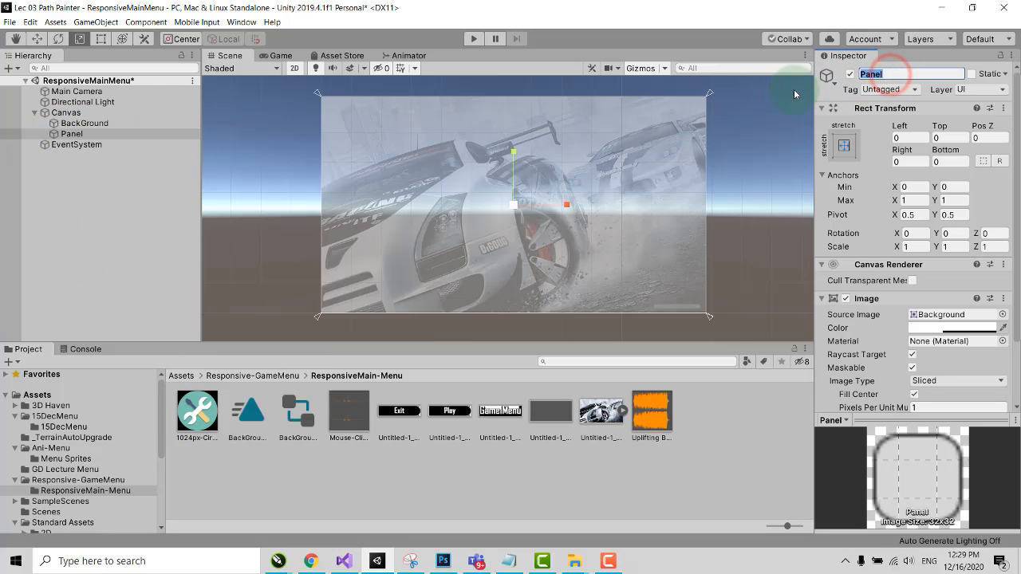
pyautogui.write('Fore')
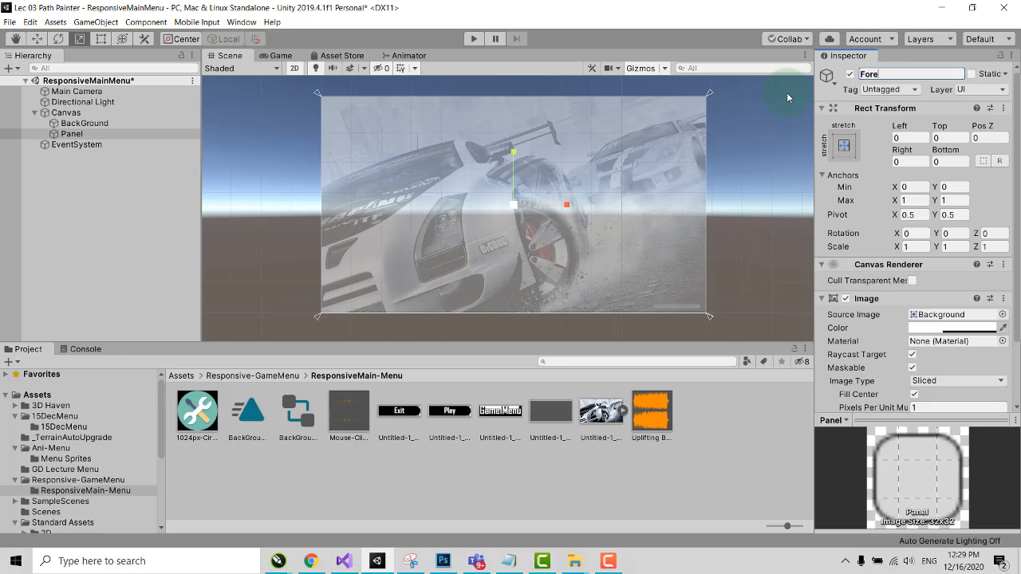
pyautogui.write('ground')
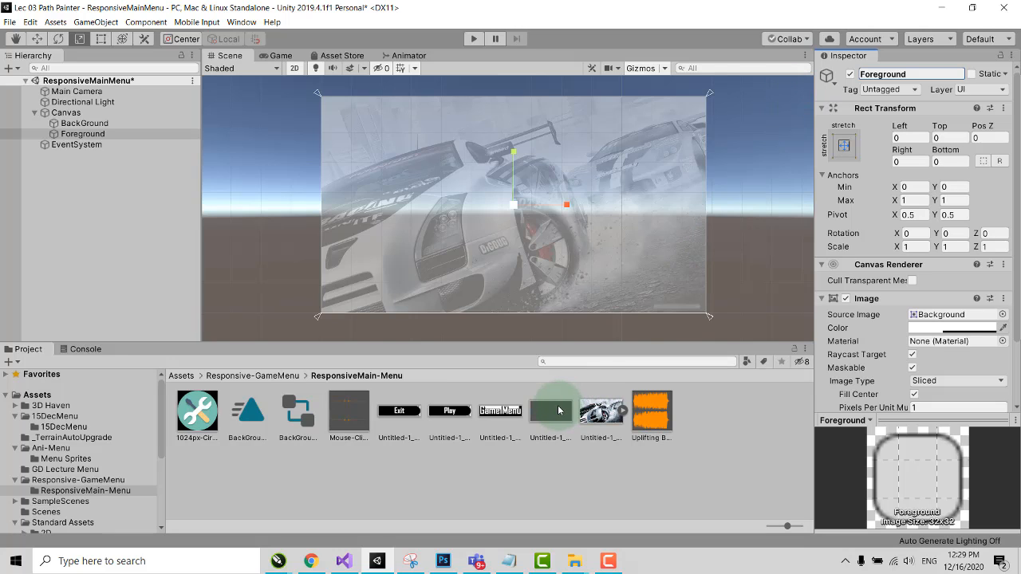
pyautogui.click(122, 133)
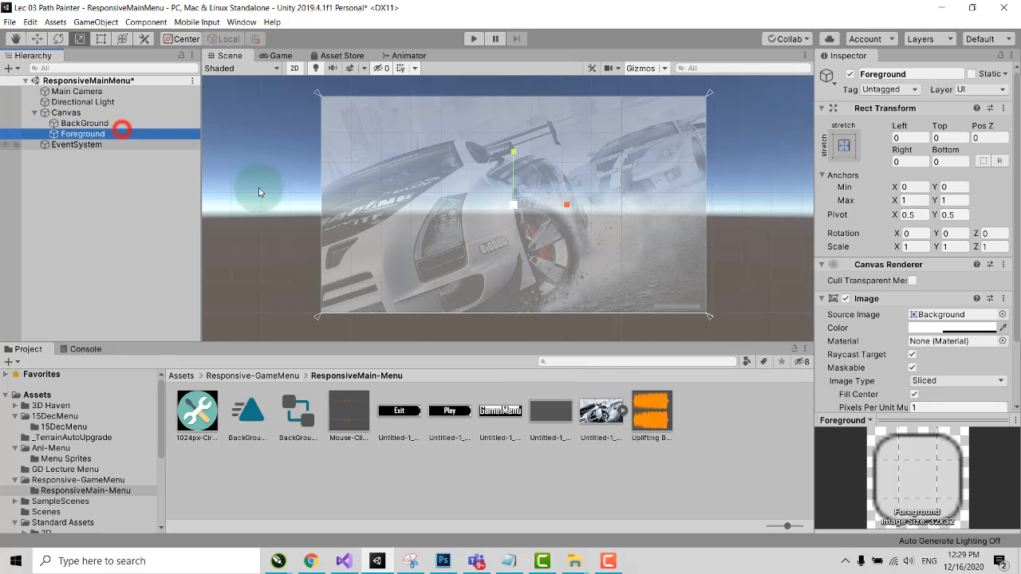
# - Change the texture type of Untitled-1_0003_ForeGroun.png to Sprite (2D and UI) and apply the import settings
pyautogui.click(559, 420)
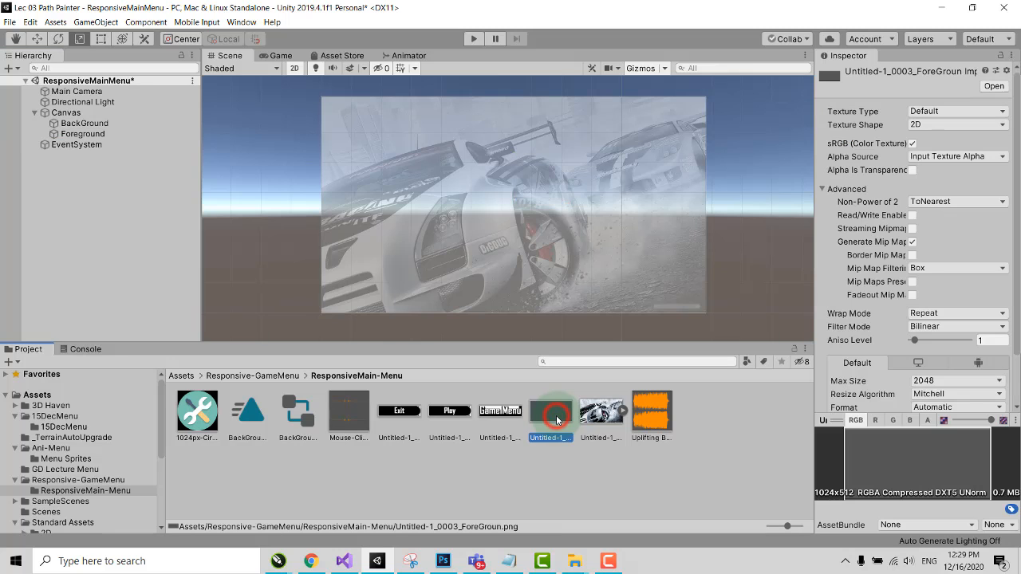
pyautogui.click(995, 116)
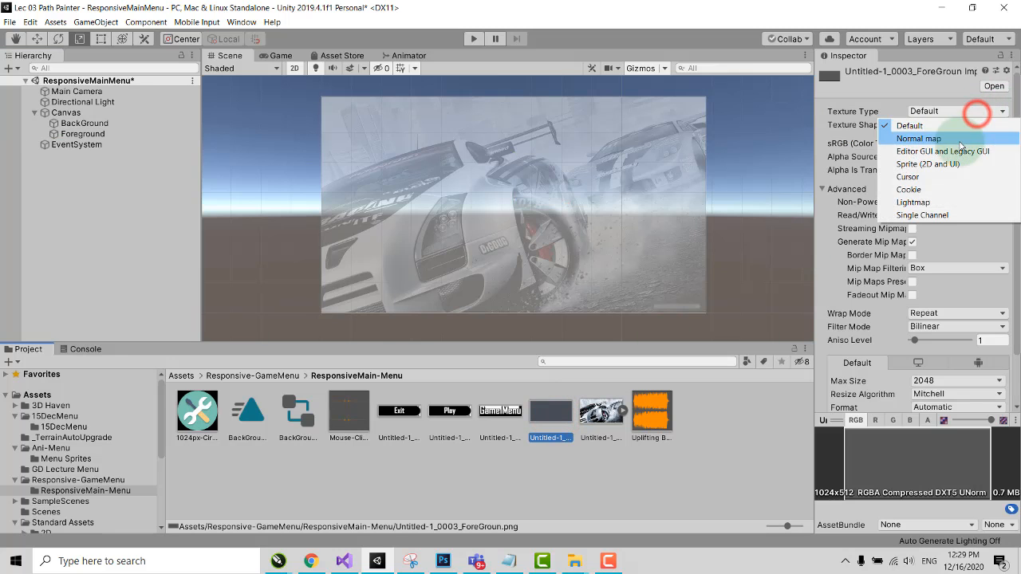
pyautogui.click(945, 163)
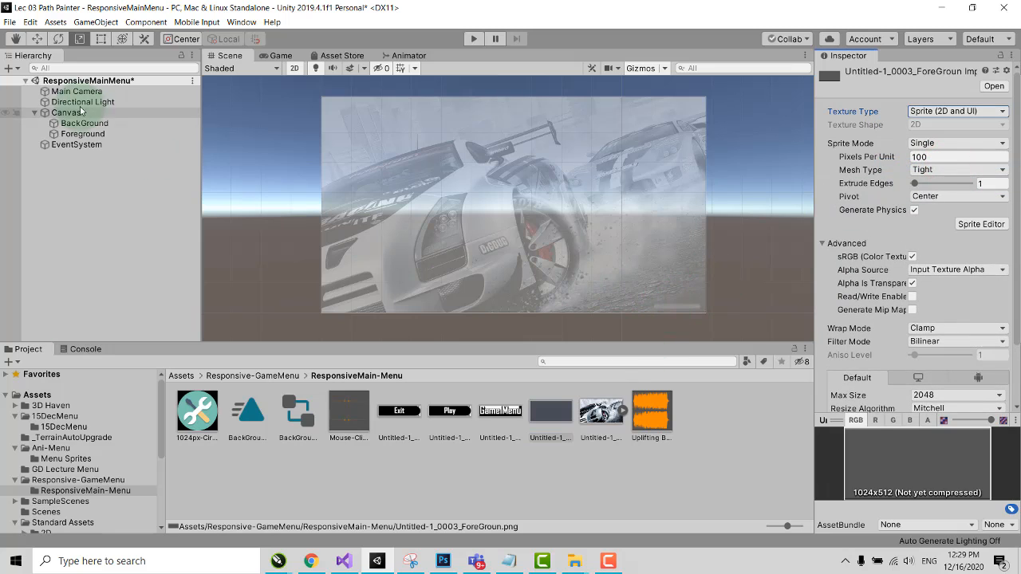
pyautogui.click(87, 134)
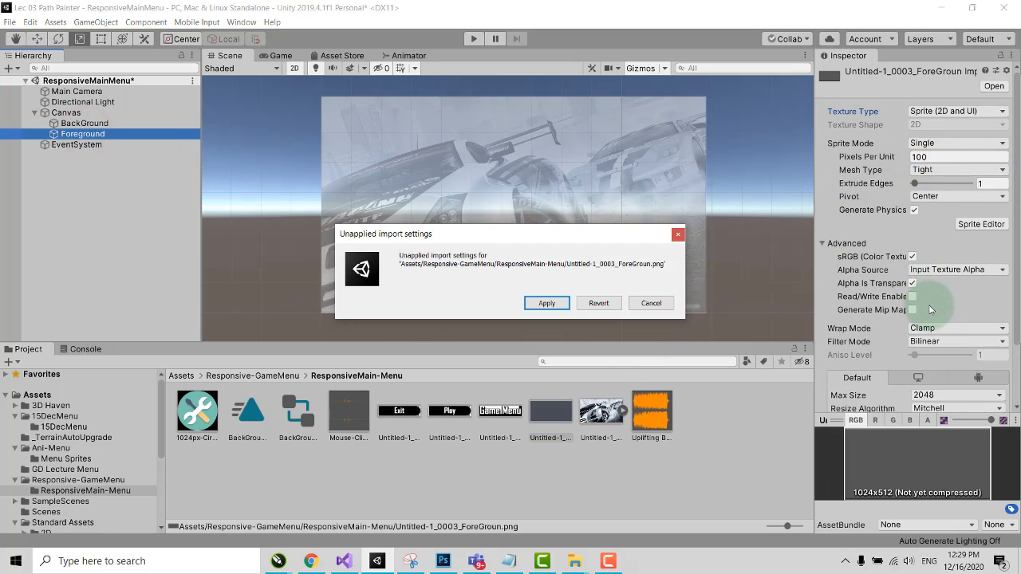
pyautogui.click(546, 303)
# - Assign the ForeGroun sprite as the Foreground panel's source image and scale the panel down uniformly to 0.82
pyautogui.click(82, 134)
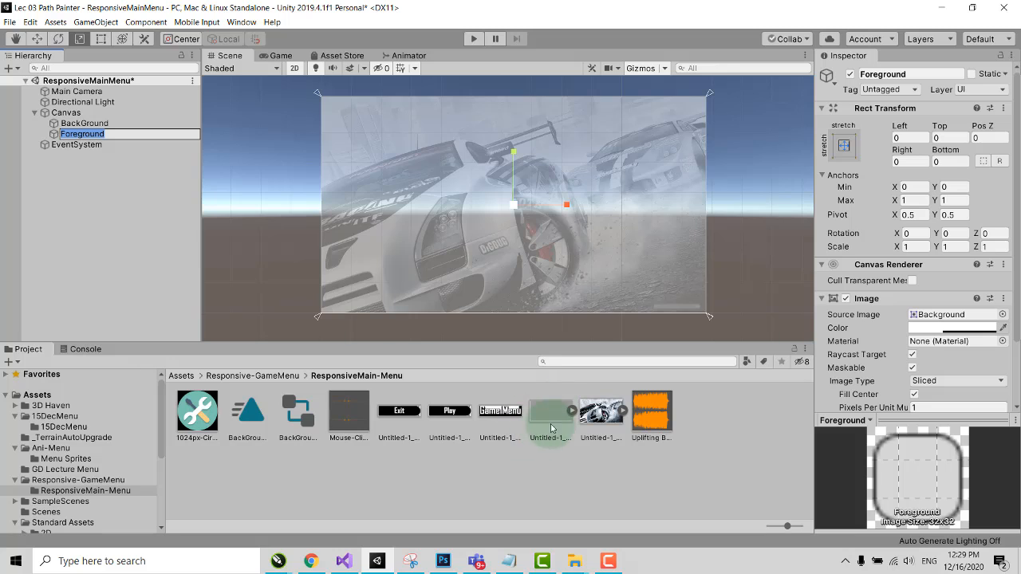
pyautogui.moveTo(551, 411); pyautogui.dragTo(921, 316)
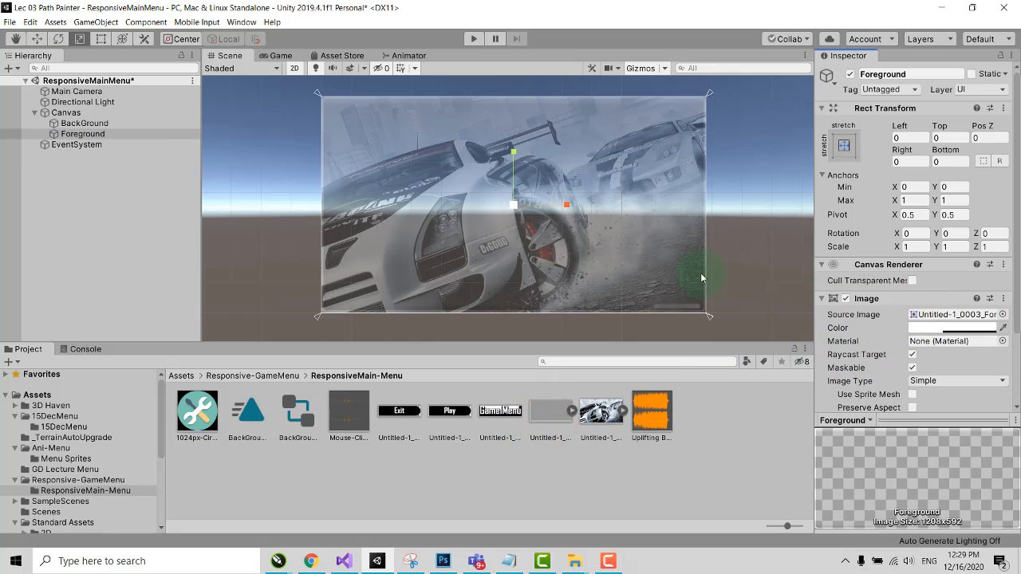
pyautogui.click(79, 40)
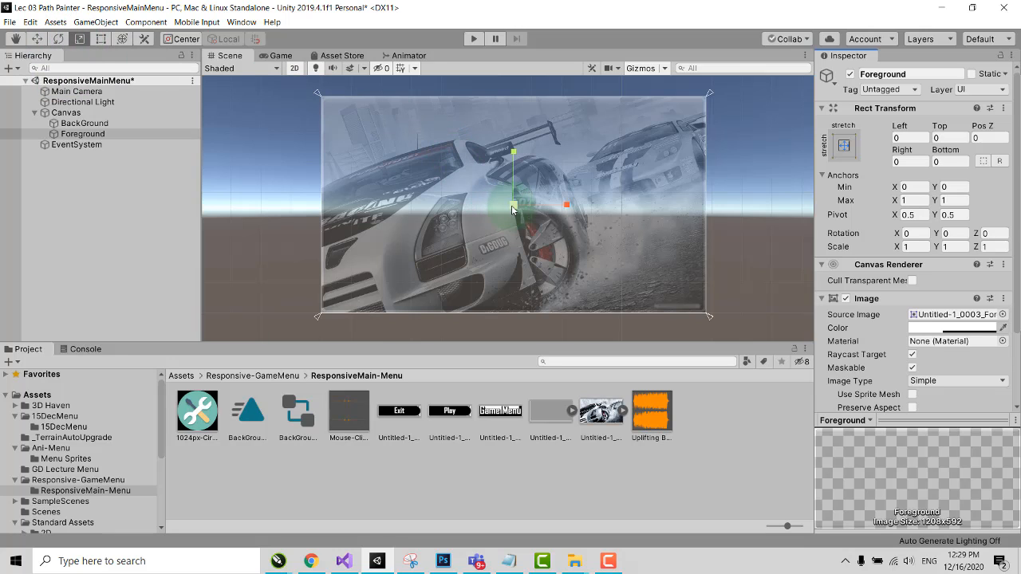
pyautogui.moveTo(513, 205); pyautogui.dragTo(502, 209)
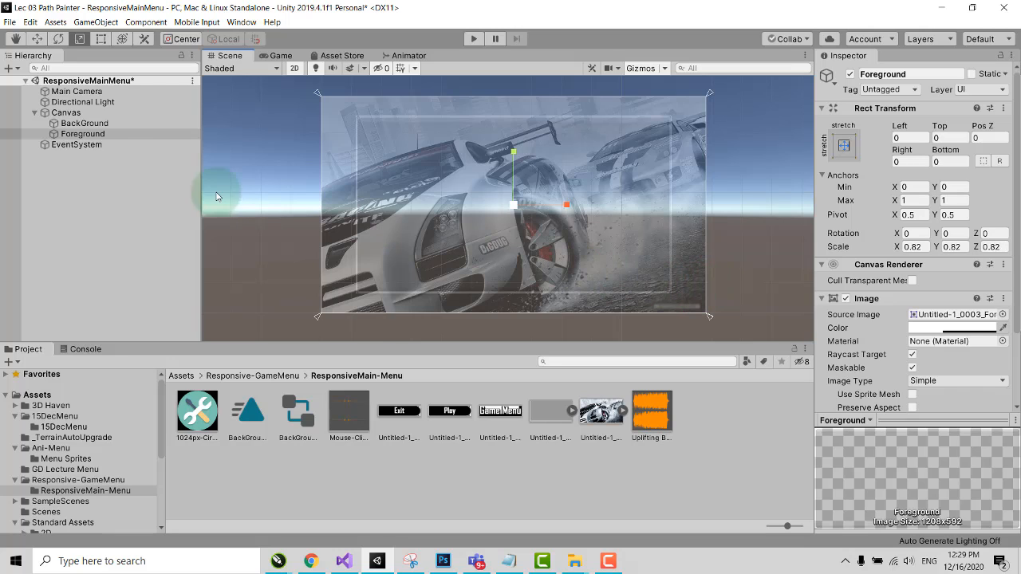
# - Make the BackGround panel's image fully opaque by setting its color alpha to 255
pyautogui.click(94, 124)
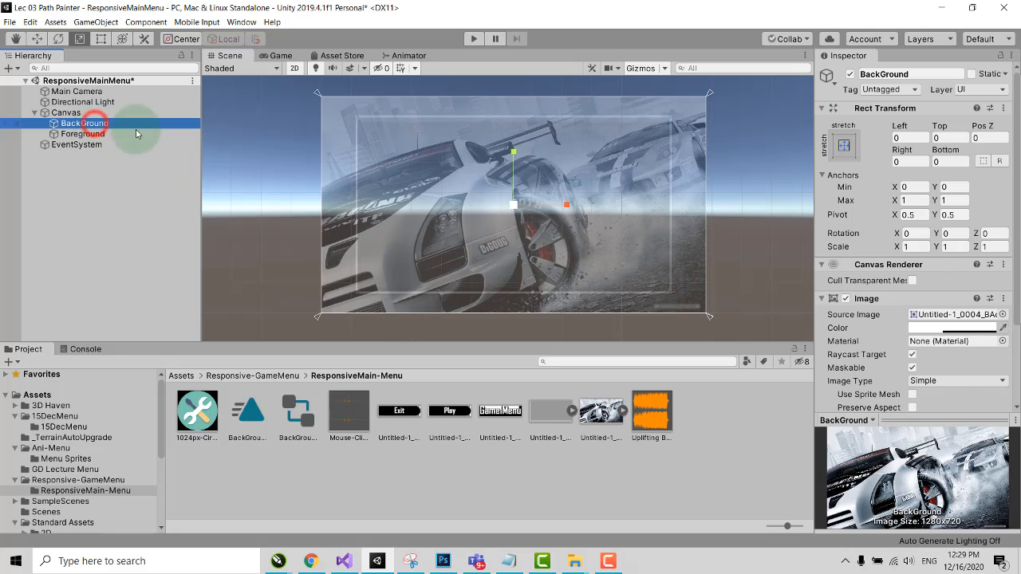
pyautogui.click(932, 328)
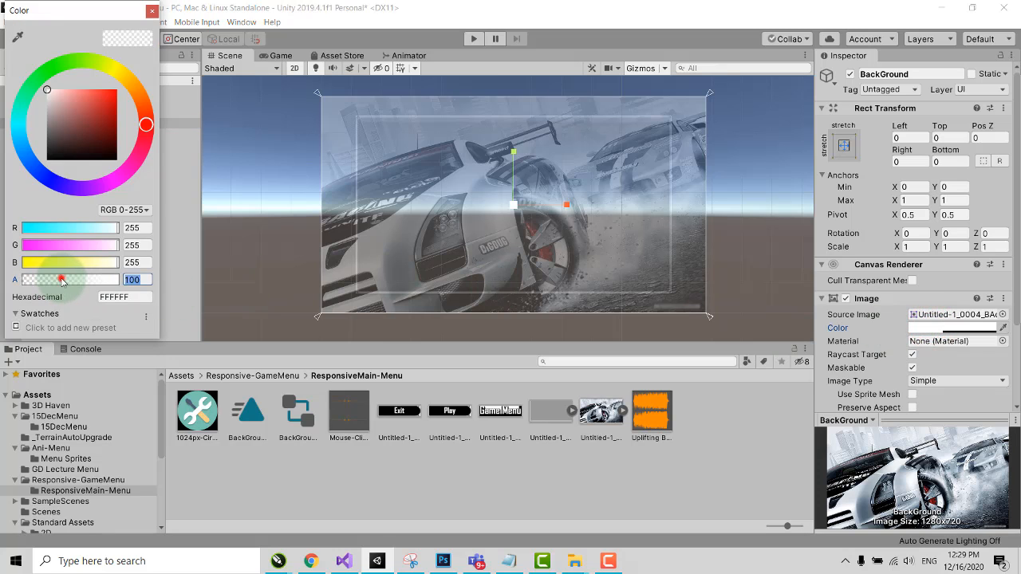
pyautogui.moveTo(62, 279); pyautogui.dragTo(118, 279)
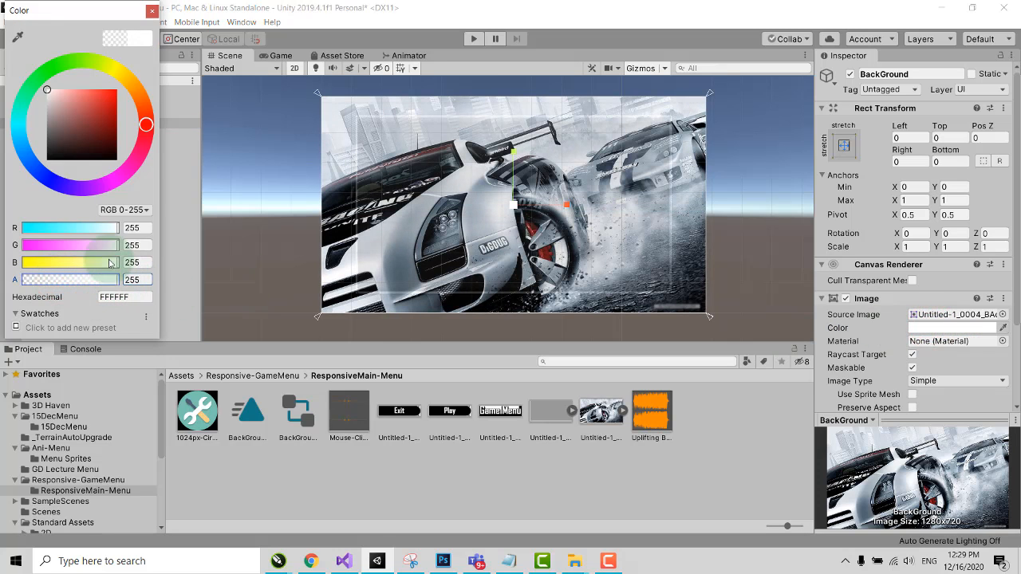
pyautogui.click(150, 11)
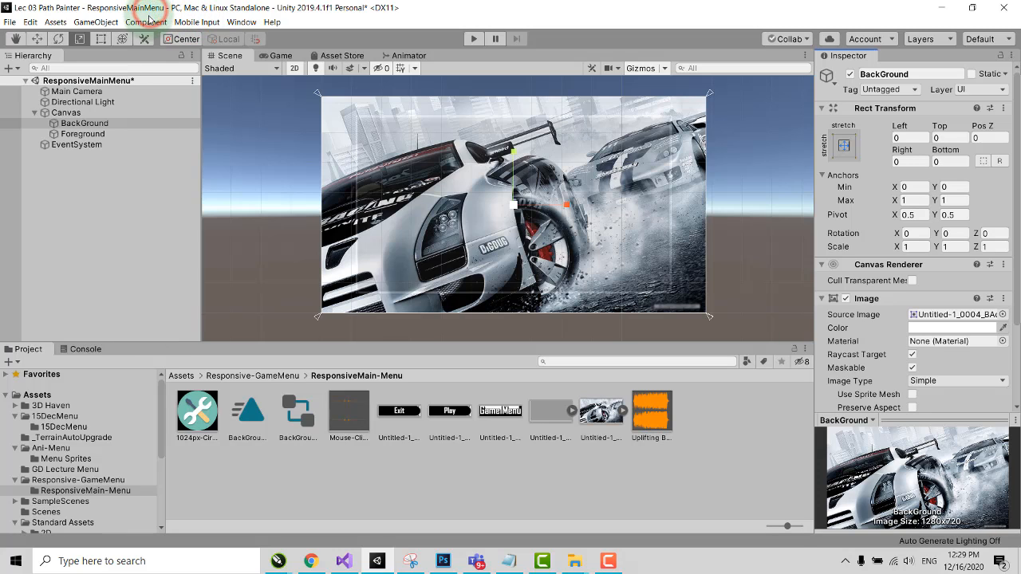
# - Make the Foreground panel's image fully opaque by setting its color alpha to 255
pyautogui.click(87, 134)
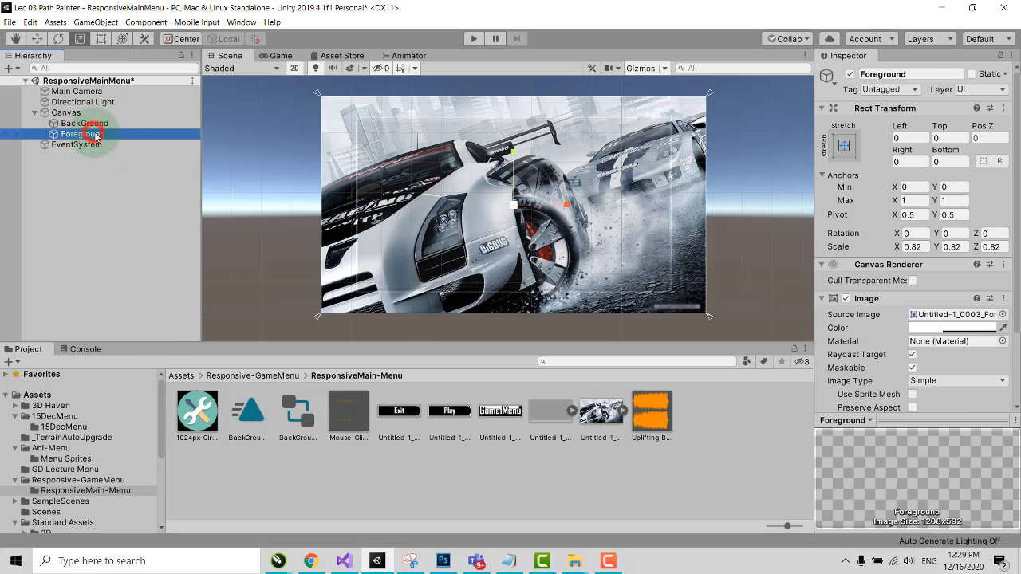
pyautogui.click(932, 327)
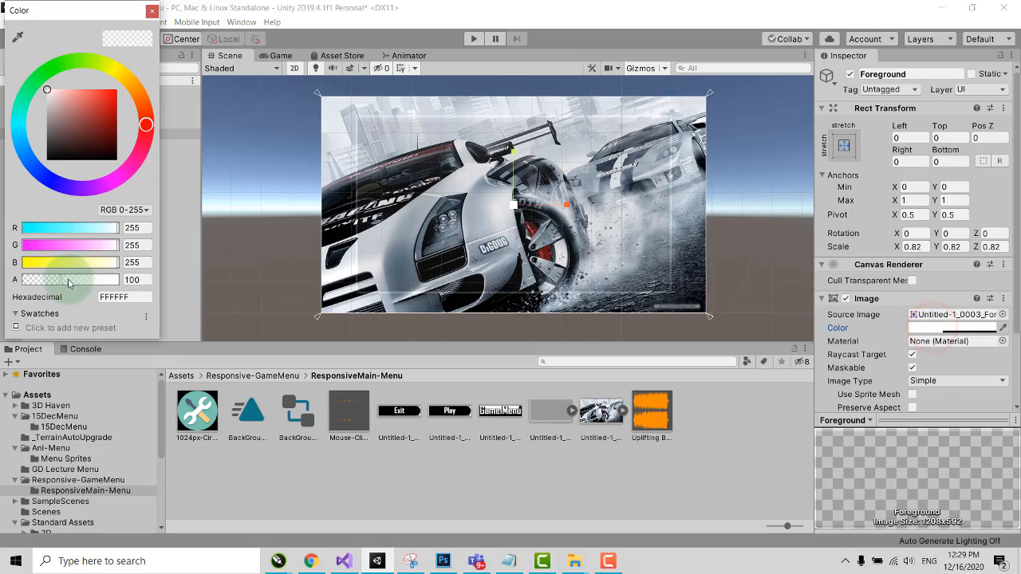
pyautogui.moveTo(60, 280); pyautogui.dragTo(136, 281)
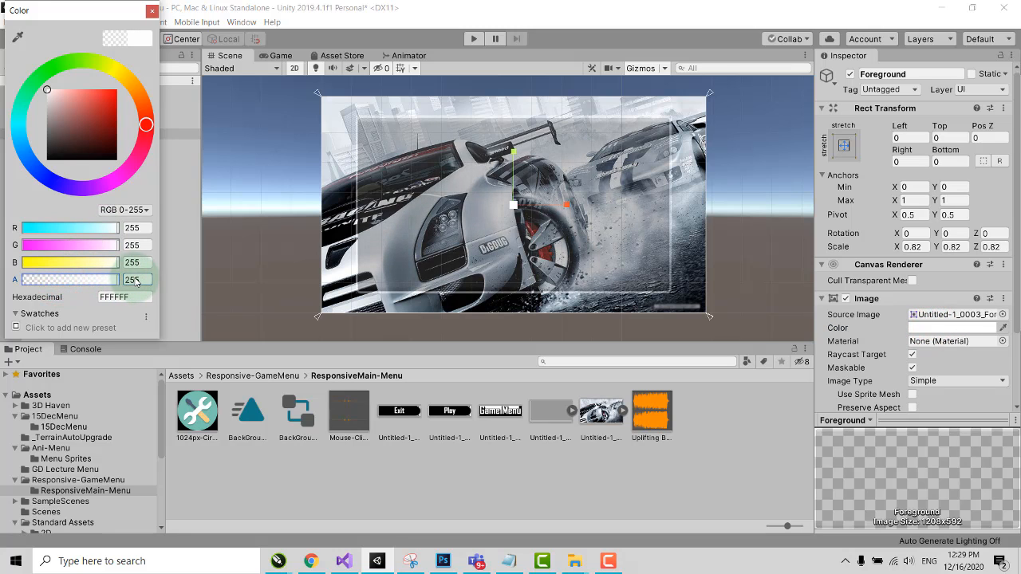
pyautogui.click(152, 10)
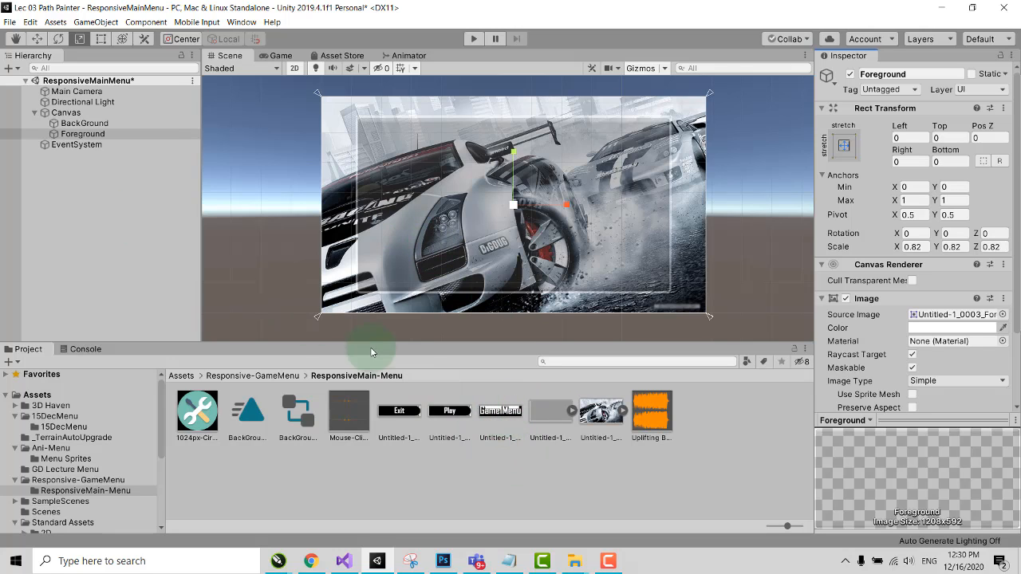
# - Add a UI Image under the Canvas and name it "GameMenuImage"
pyautogui.click(58, 113)
pyautogui.rightClick(72, 113)
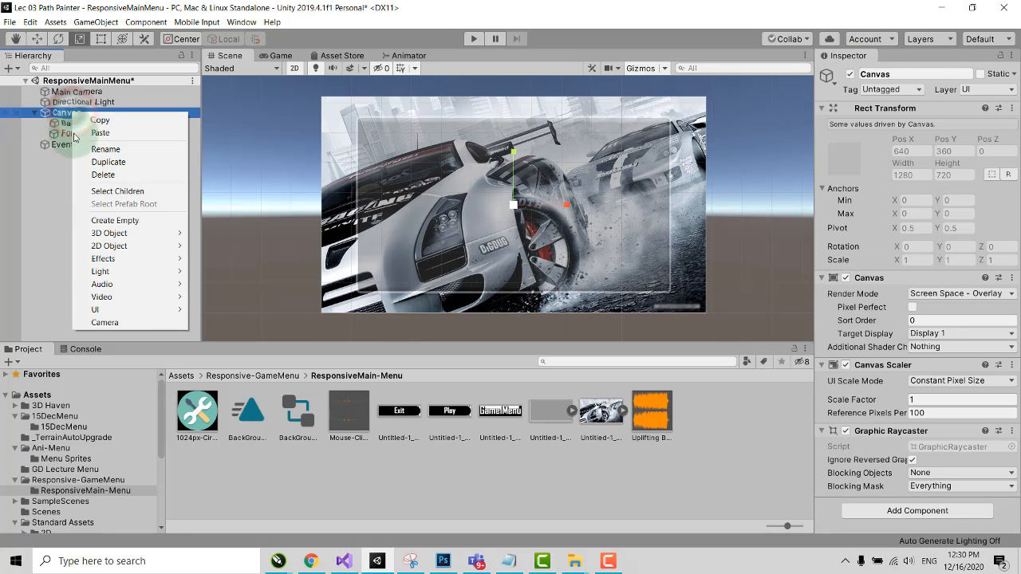
pyautogui.moveTo(140, 315)
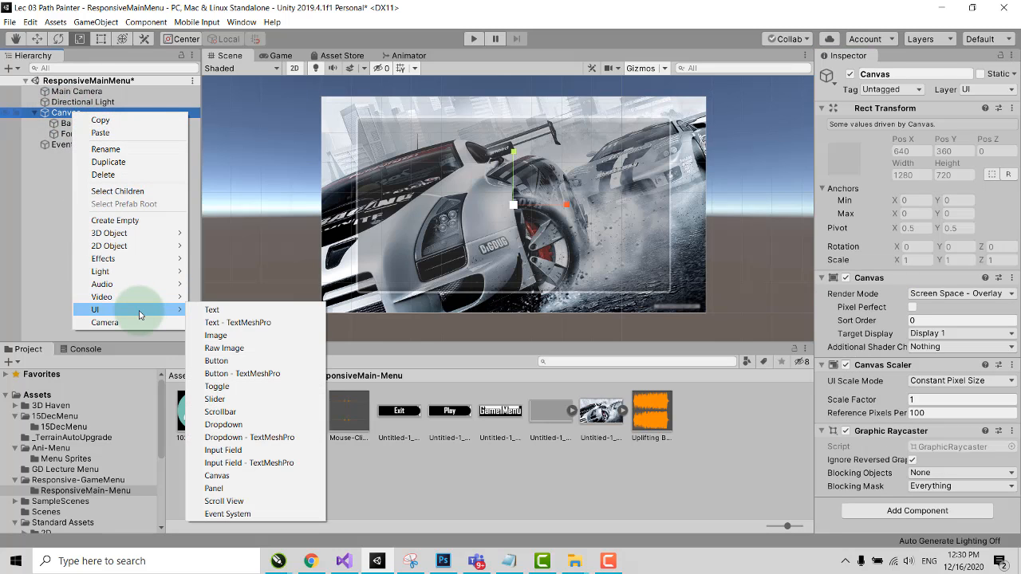
pyautogui.click(216, 336)
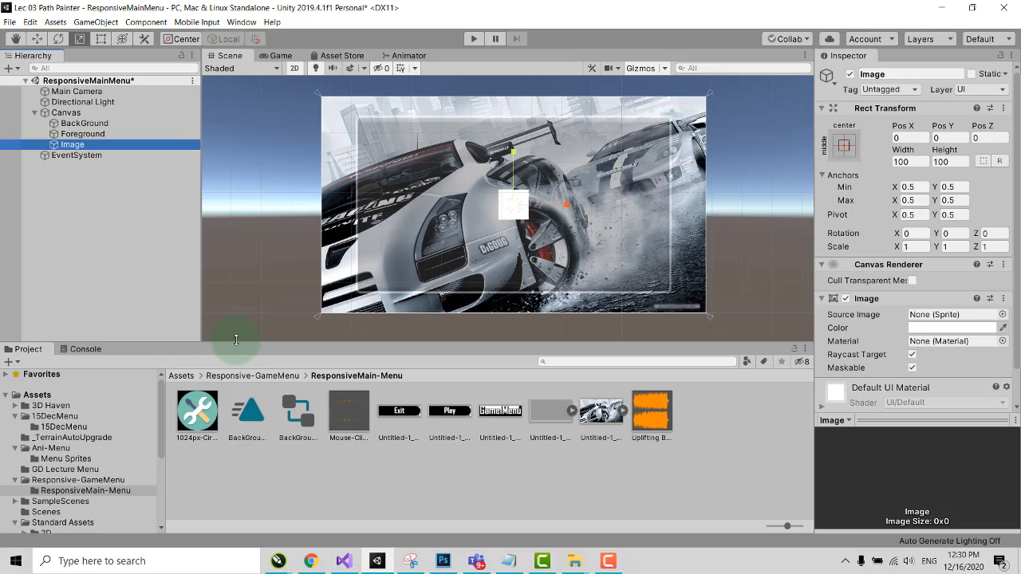
pyautogui.click(887, 73)
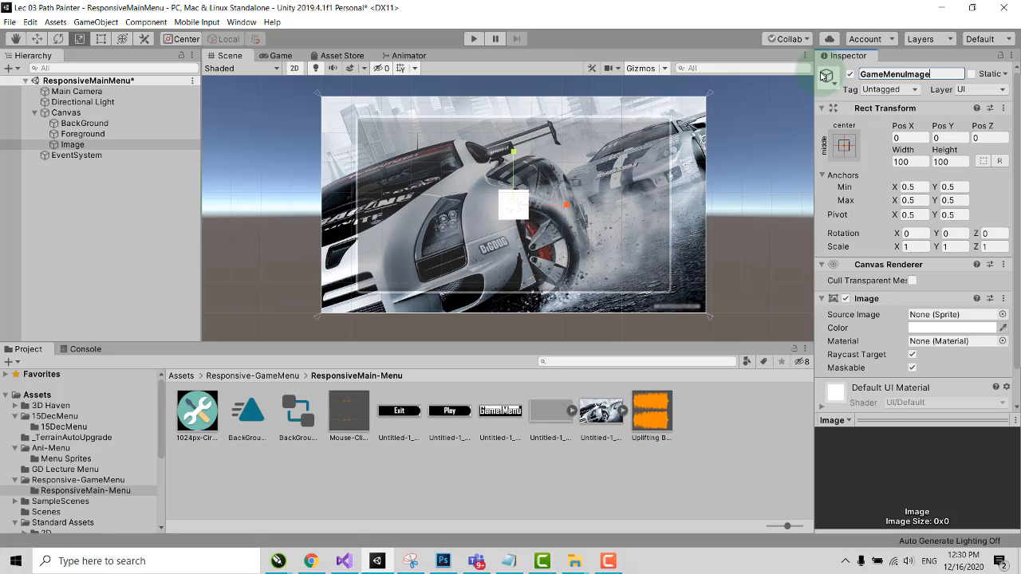
pyautogui.press('Return')
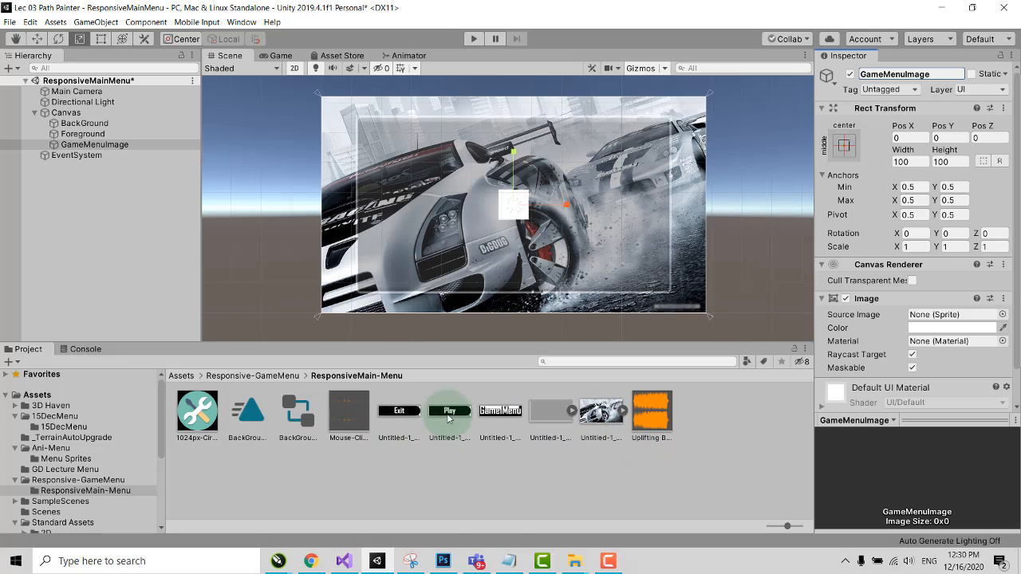
# - Convert the Untitled-1_0002_Game-Menu.png texture to Sprite (2D and UI), apply it, and assign it as GameMenuImage's source image
pyautogui.click(500, 411)
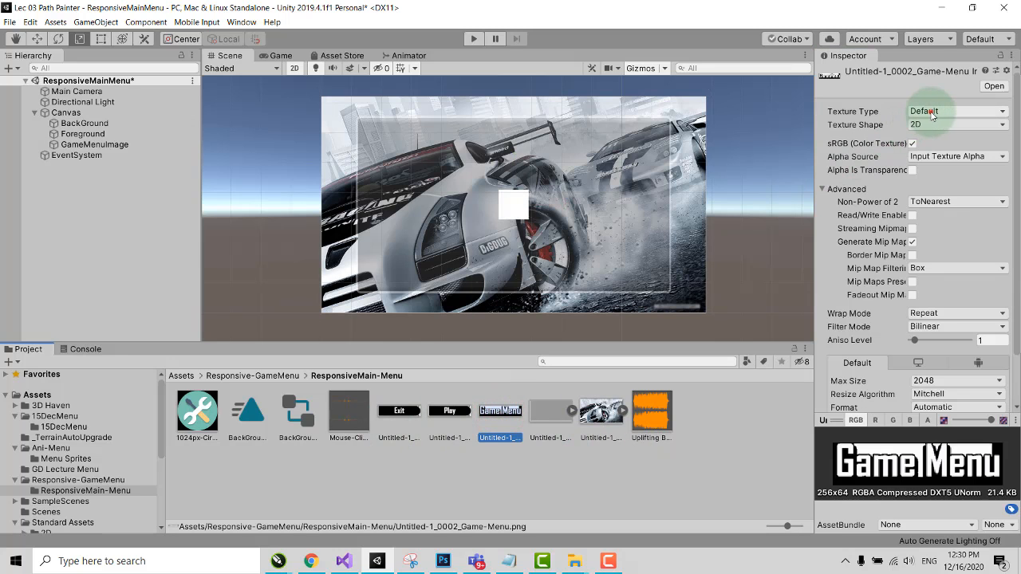
pyautogui.click(931, 114)
pyautogui.click(924, 164)
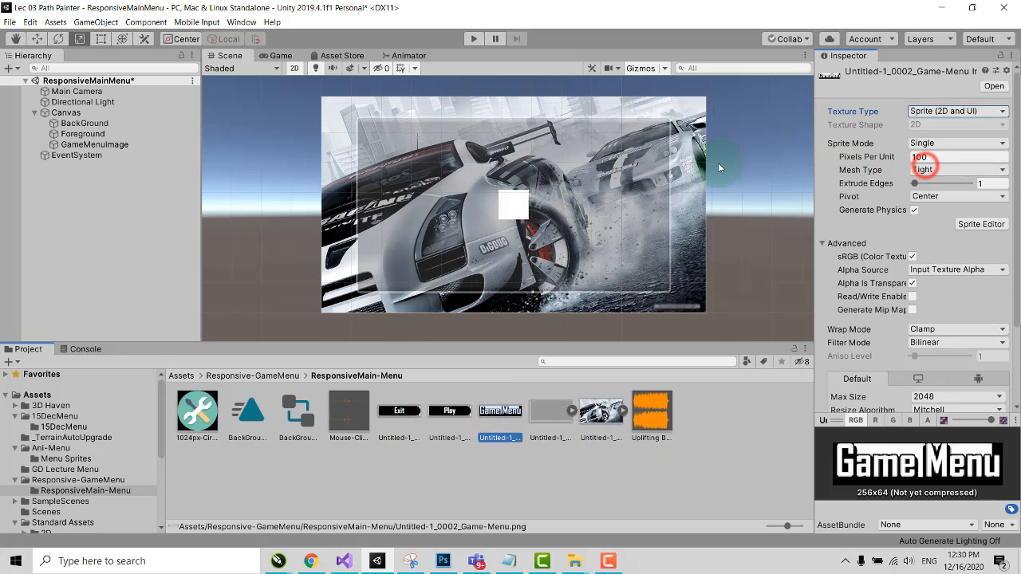
pyautogui.click(94, 145)
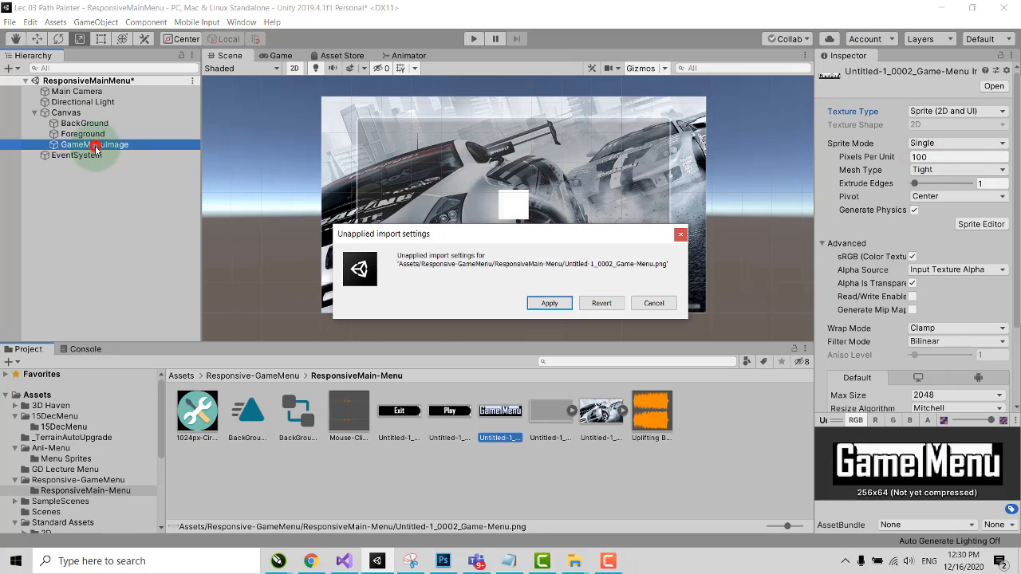
pyautogui.click(545, 302)
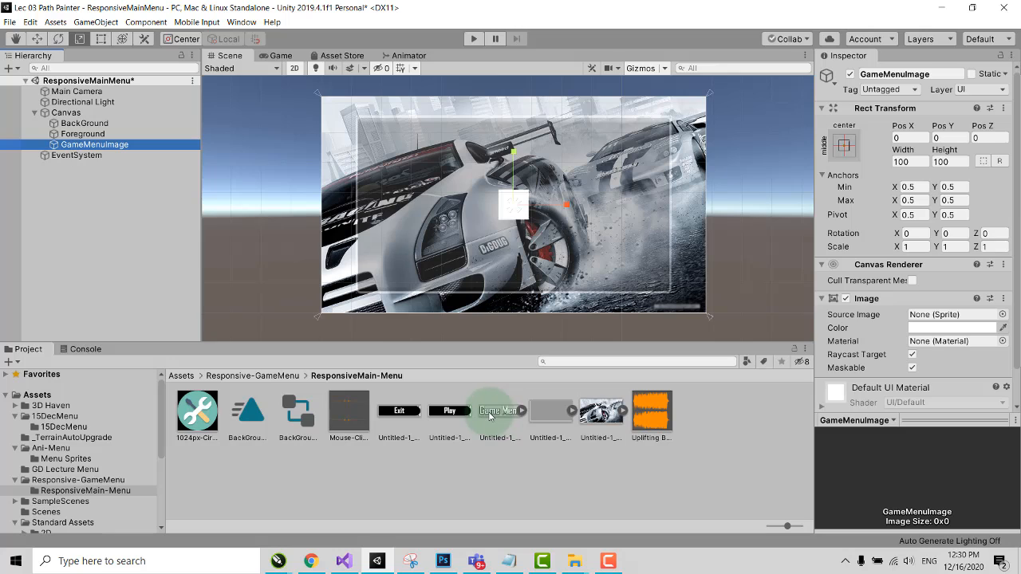
pyautogui.moveTo(489, 414); pyautogui.dragTo(937, 319)
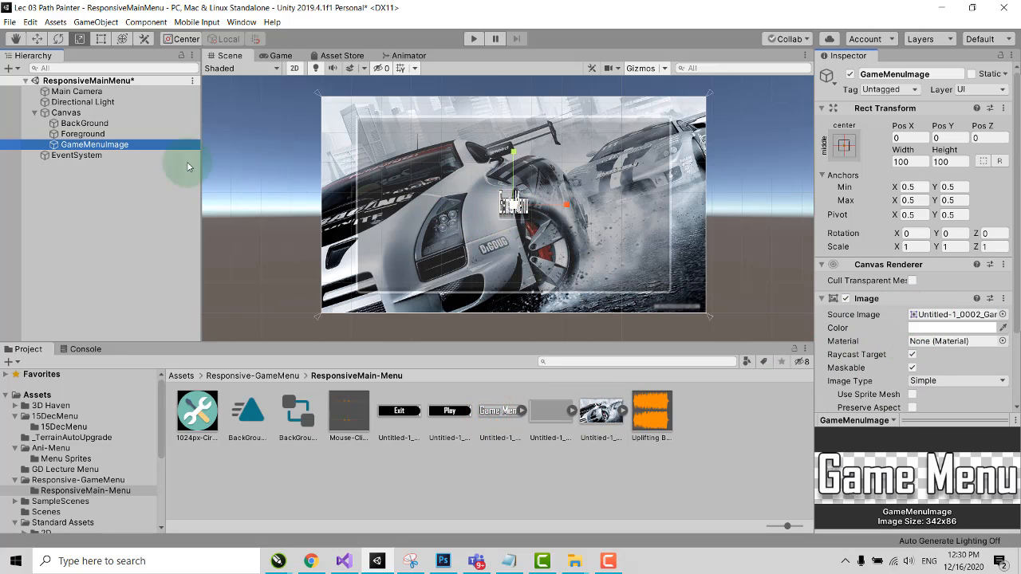
# - Scale GameMenuImage into a wide title, about 3.98 in X and 1.08 in Y
pyautogui.click(116, 149)
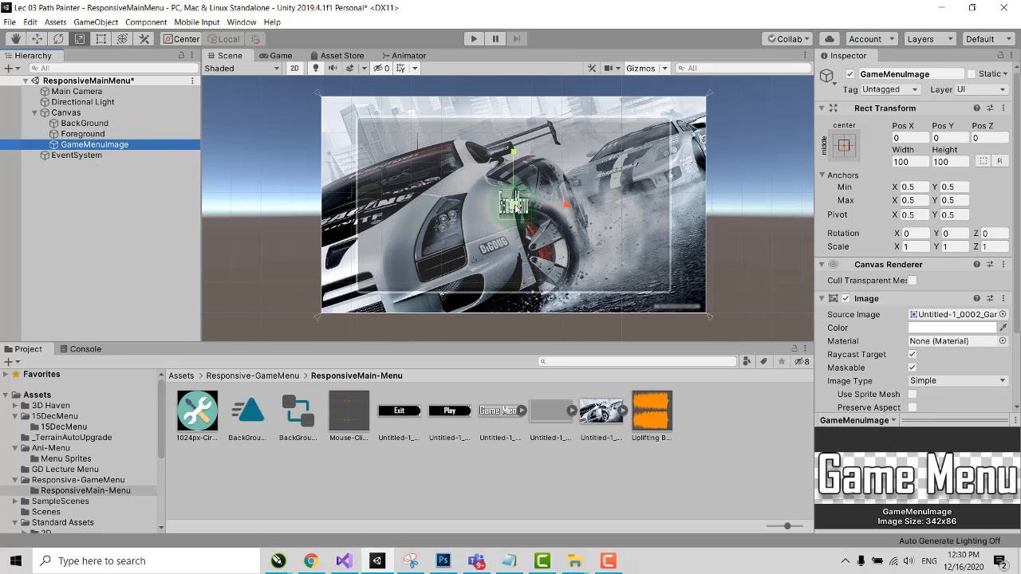
pyautogui.moveTo(513, 206); pyautogui.dragTo(522, 216)
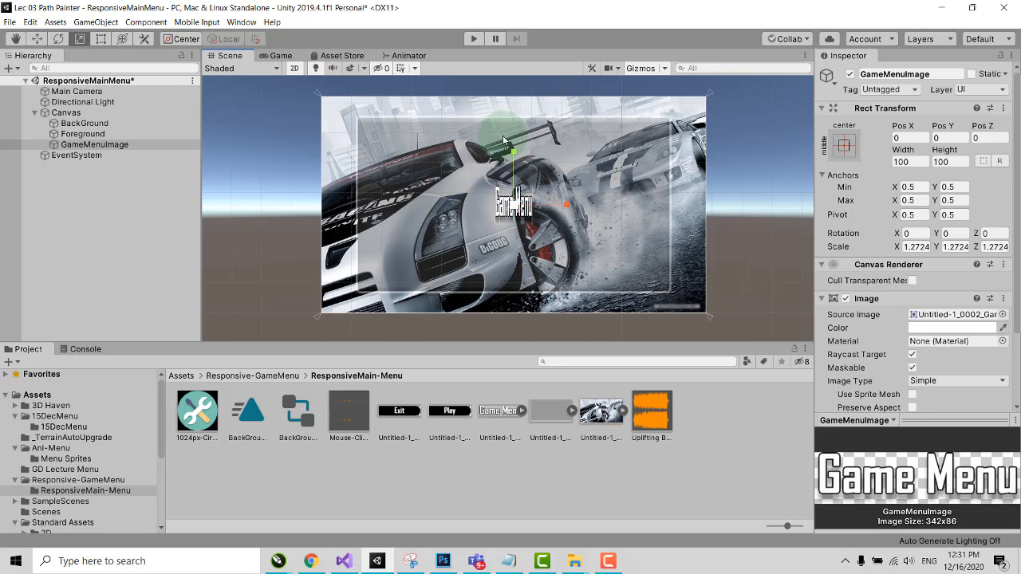
pyautogui.moveTo(514, 151); pyautogui.dragTo(513, 169)
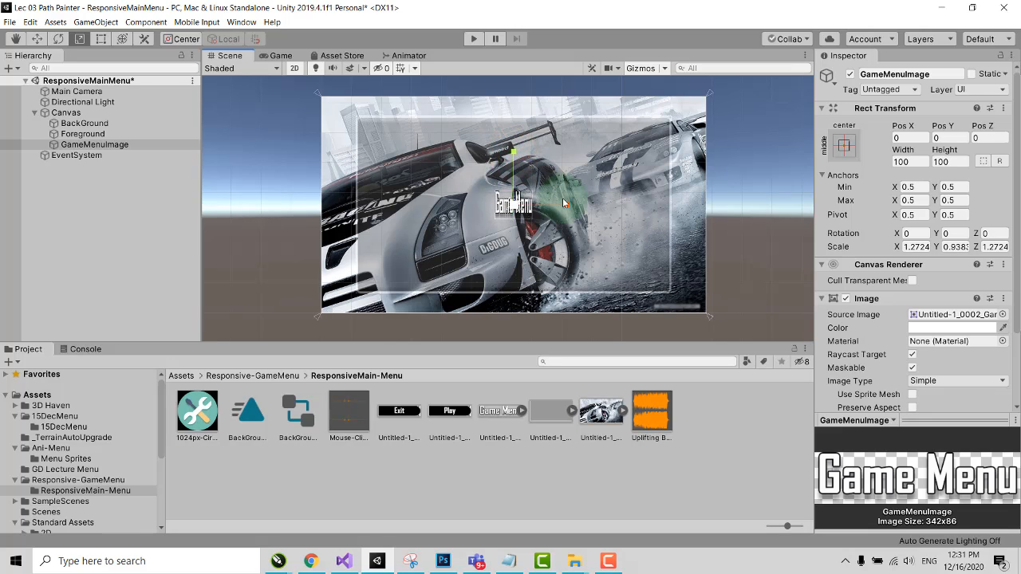
pyautogui.moveTo(566, 205); pyautogui.dragTo(539, 210)
pyautogui.moveTo(514, 152); pyautogui.dragTo(514, 173)
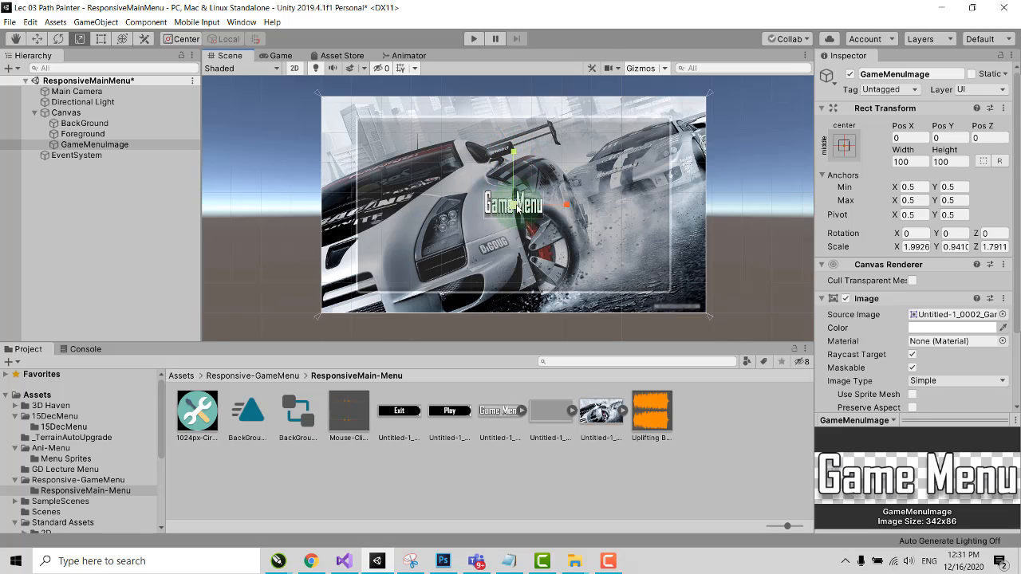
pyautogui.moveTo(517, 208); pyautogui.dragTo(539, 211)
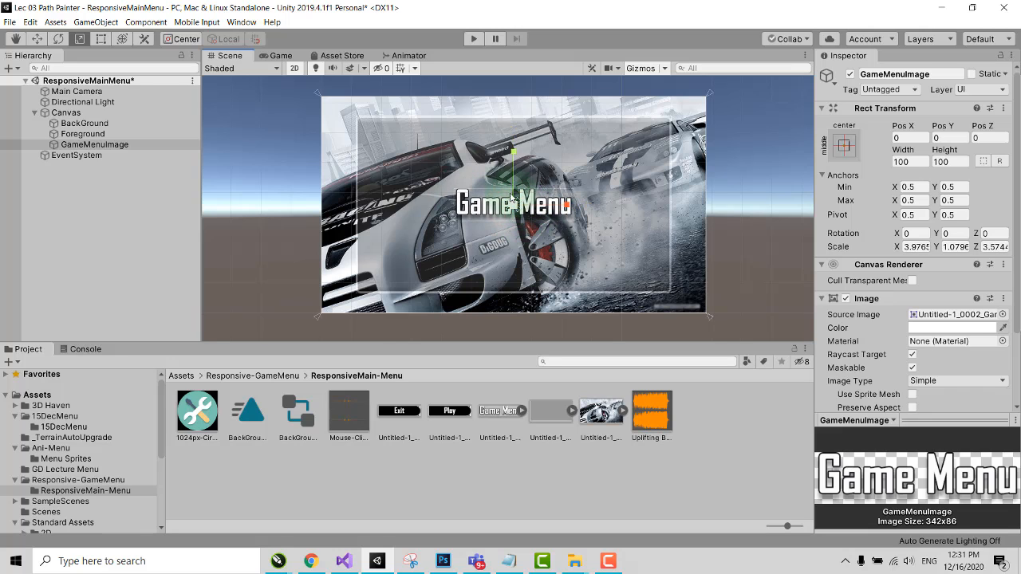
# - Move the GameMenuImage title to about X 292, Y -11 and check its placement in play mode
pyautogui.click(38, 39)
pyautogui.moveTo(514, 164); pyautogui.dragTo(590, 122)
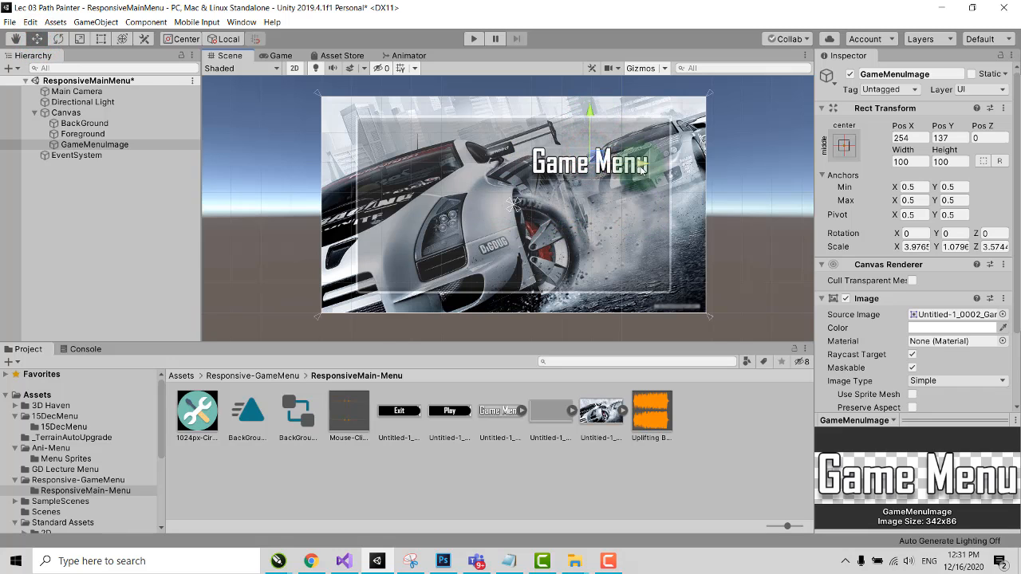
pyautogui.moveTo(643, 166); pyautogui.dragTo(654, 166)
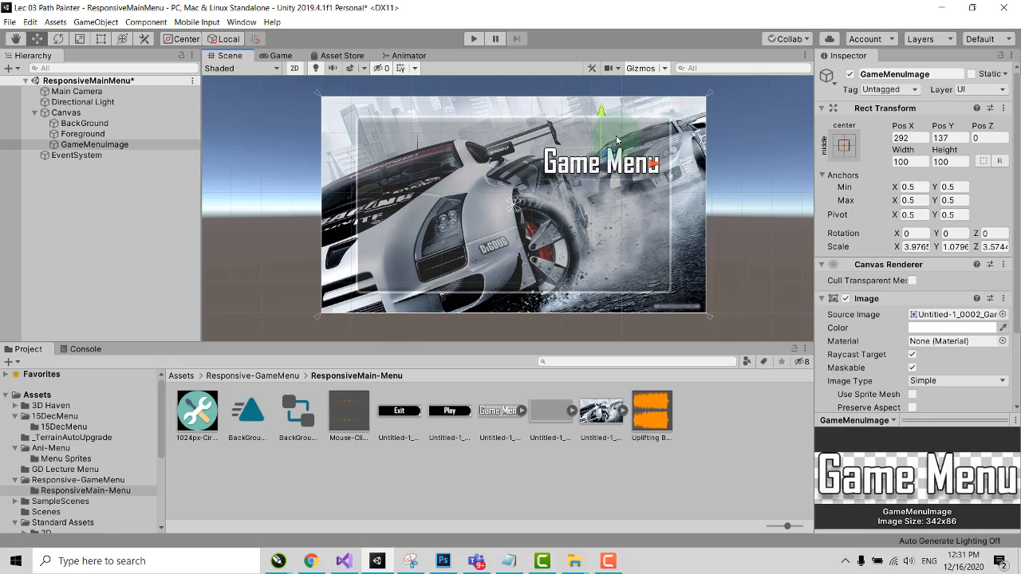
pyautogui.moveTo(601, 115); pyautogui.dragTo(600, 160)
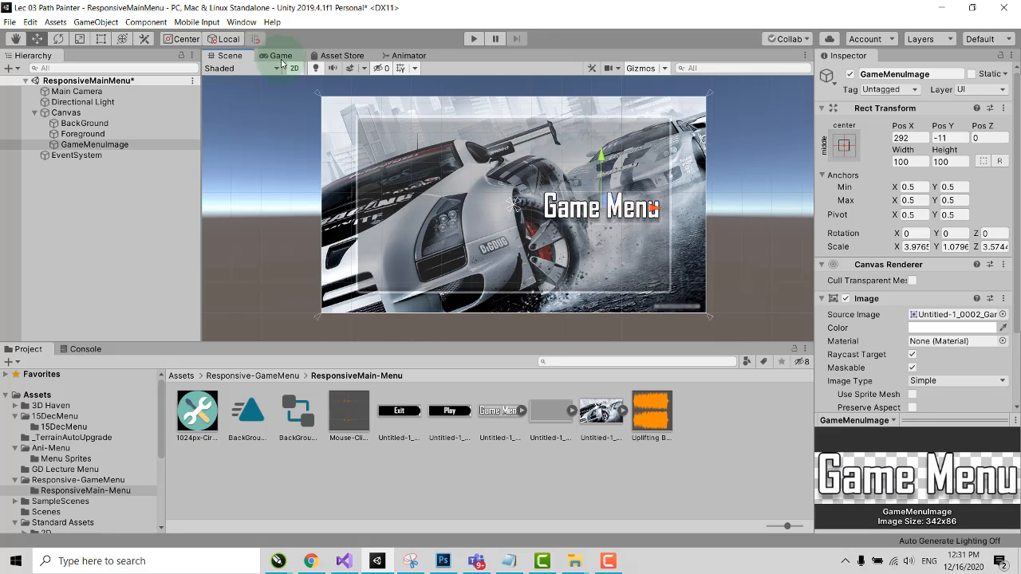
pyautogui.click(474, 40)
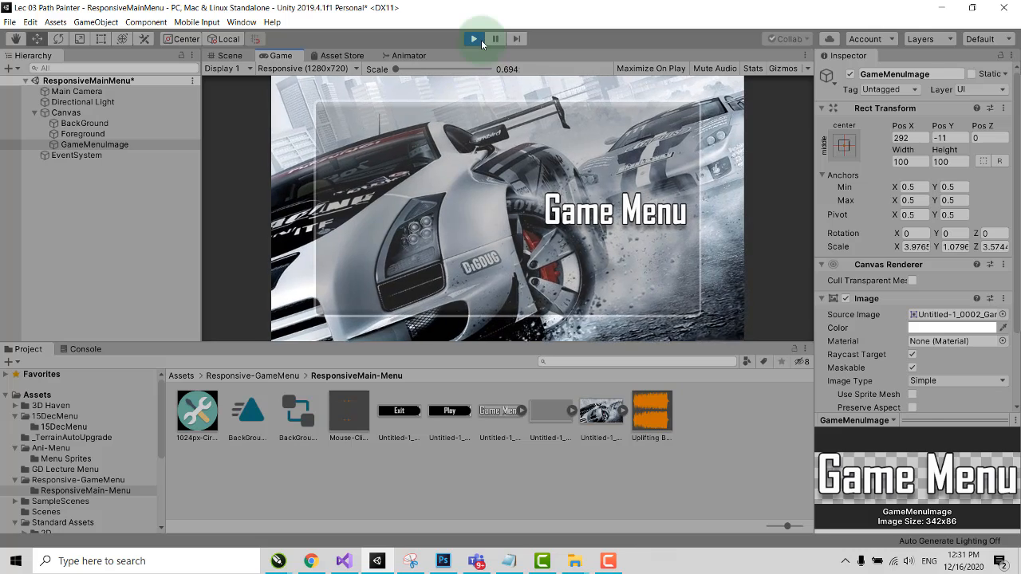
pyautogui.click(481, 40)
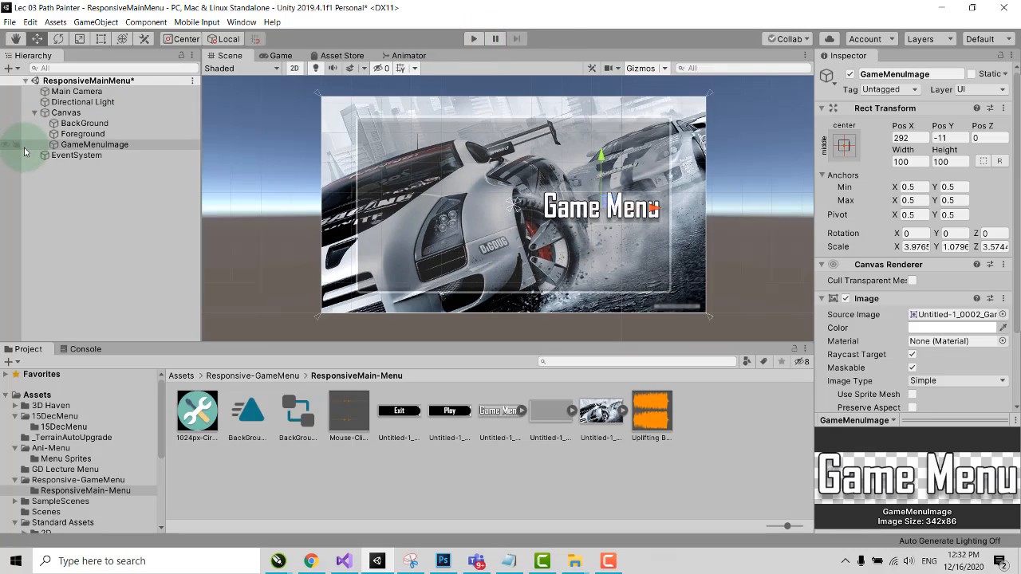
# - Add a UI Button under the Canvas and name it "PlatButton"
pyautogui.click(68, 113)
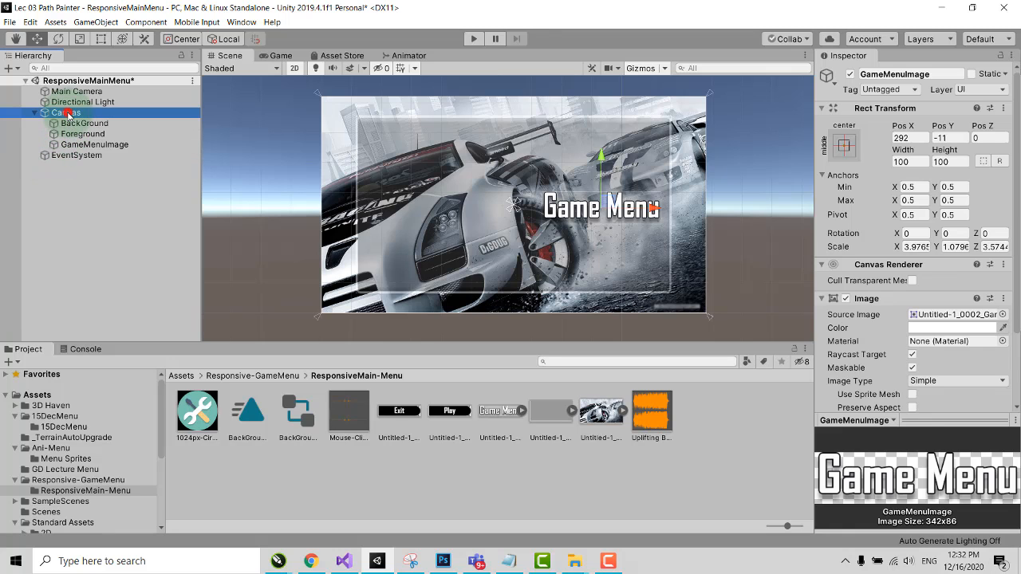
pyautogui.rightClick(70, 116)
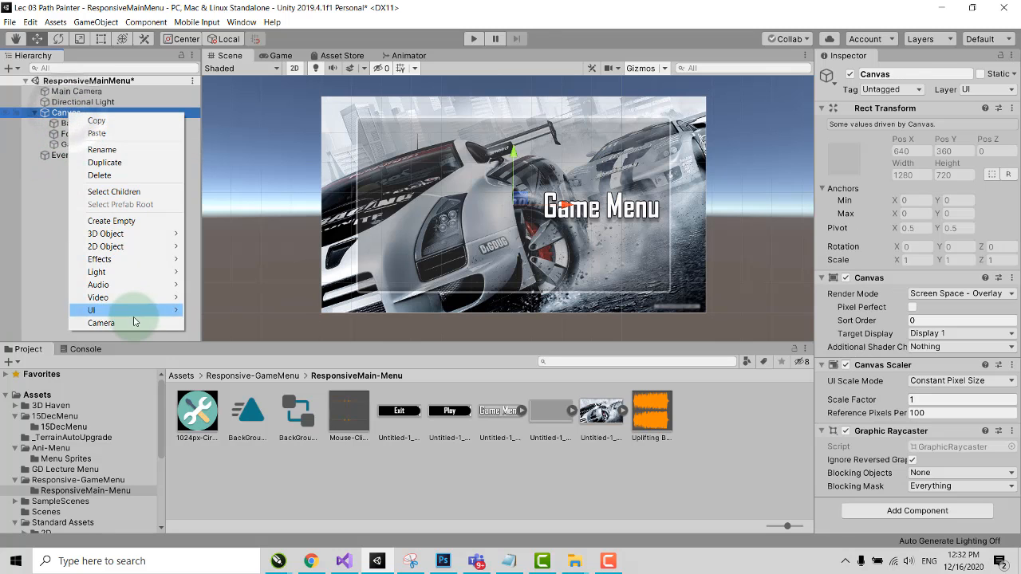
pyautogui.moveTo(135, 315)
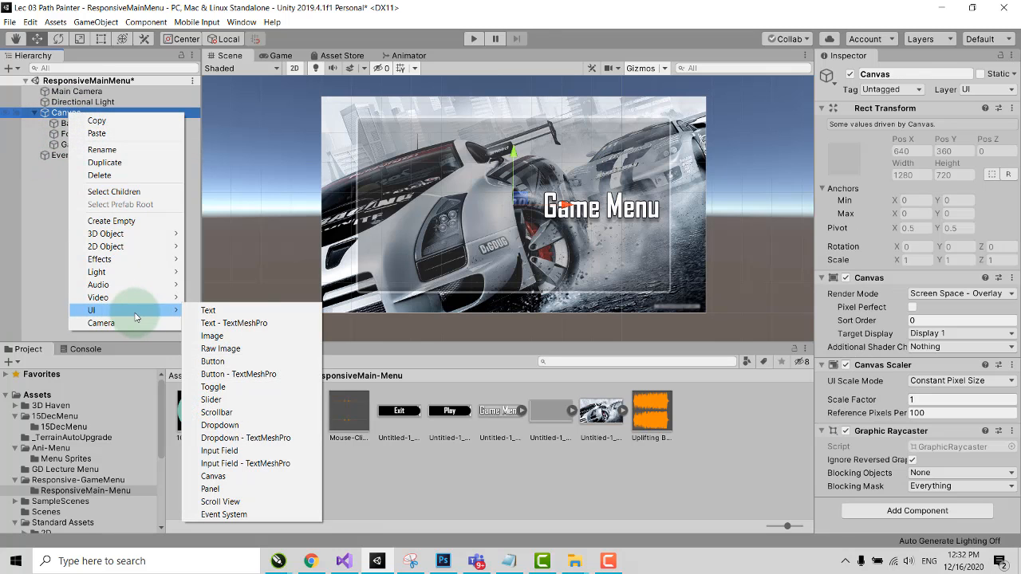
pyautogui.click(236, 363)
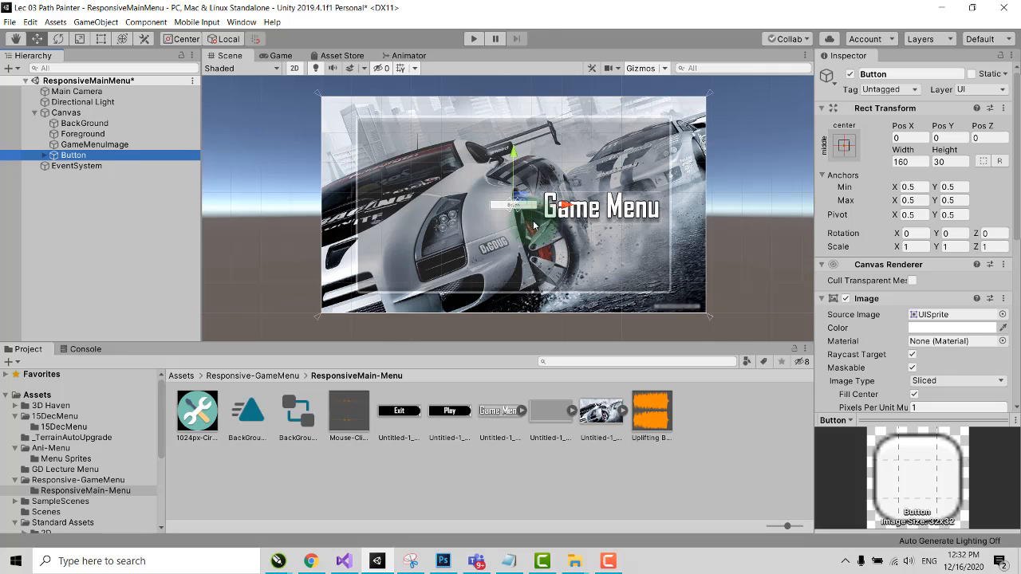
pyautogui.click(862, 73)
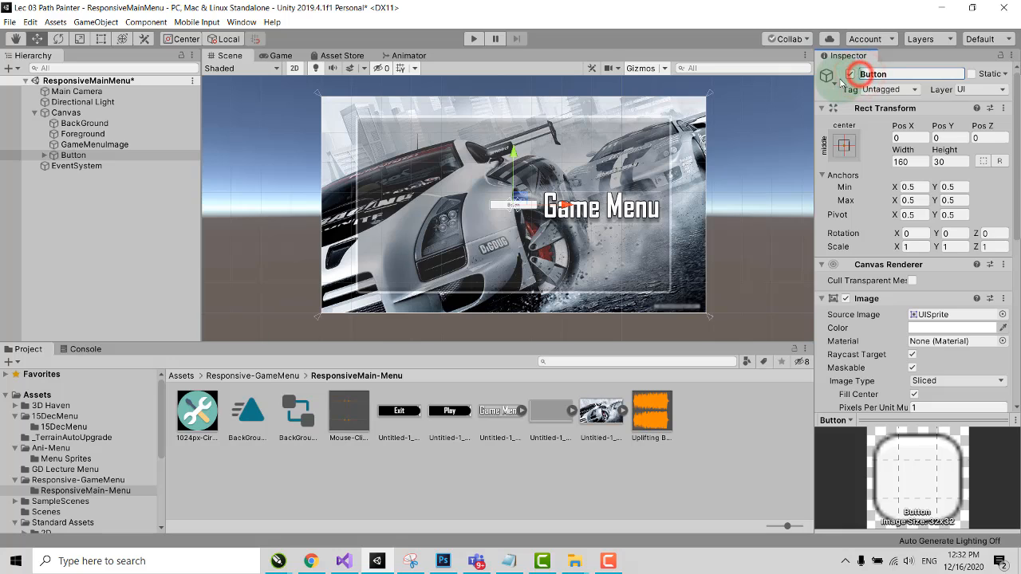
pyautogui.write('Plat')
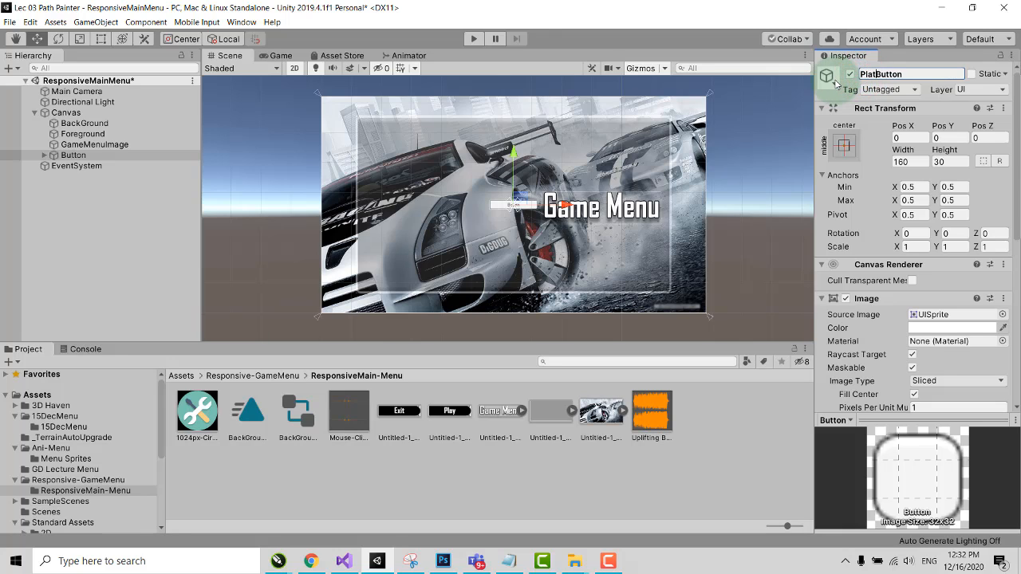
pyautogui.press('Return')
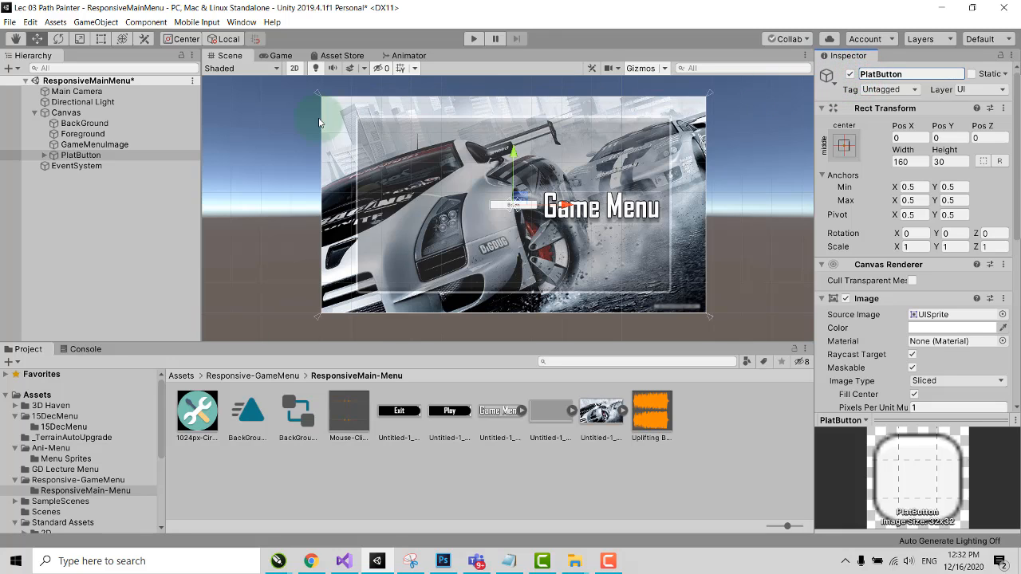
# - Delete the Text child of PlatButton
pyautogui.click(44, 154)
pyautogui.click(74, 165)
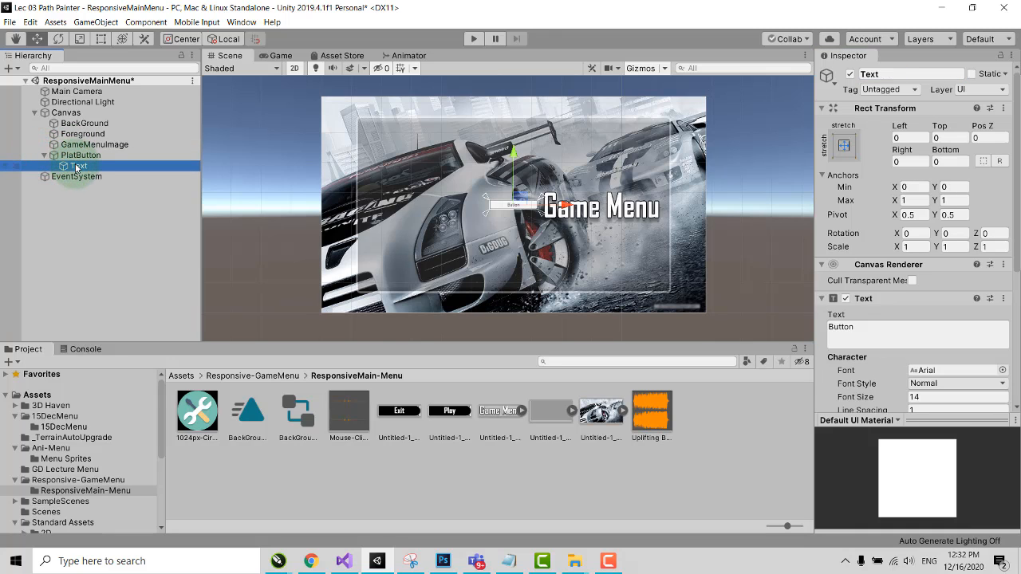
pyautogui.rightClick(78, 170)
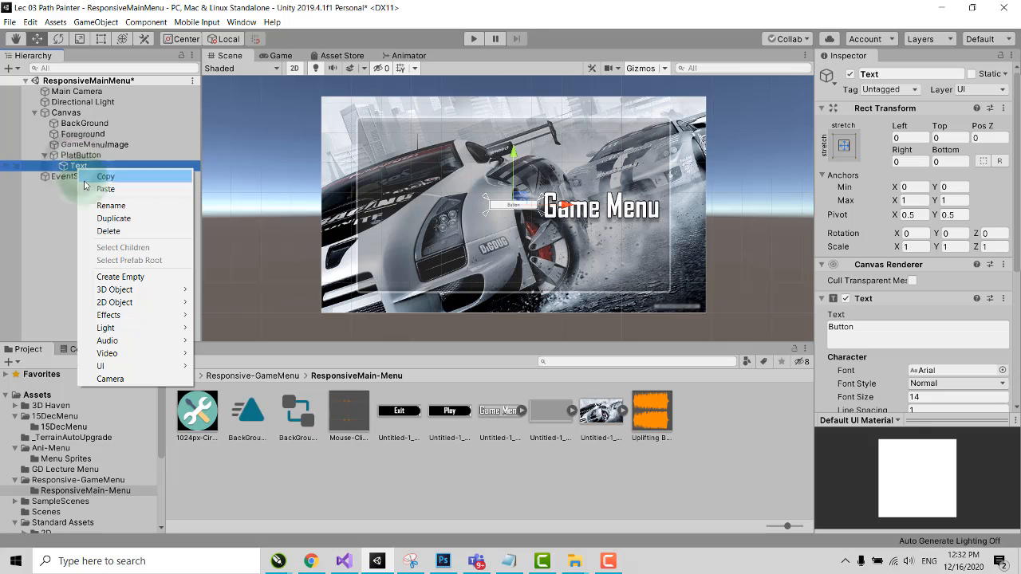
pyautogui.click(110, 231)
# - Convert the Untitled-1_0001_Play.png texture to Sprite (2D and UI) and apply the import change
pyautogui.click(83, 156)
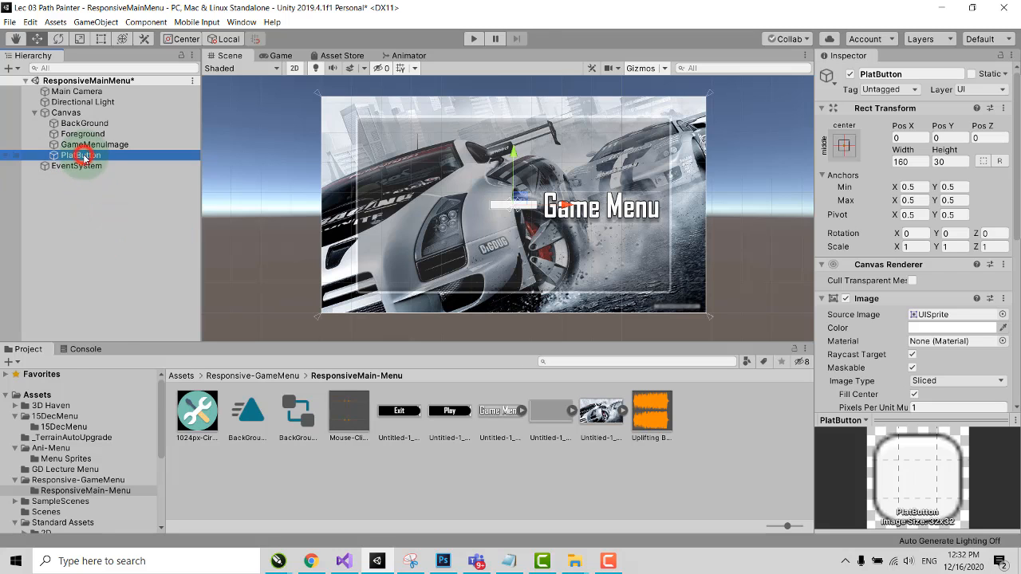
pyautogui.click(450, 411)
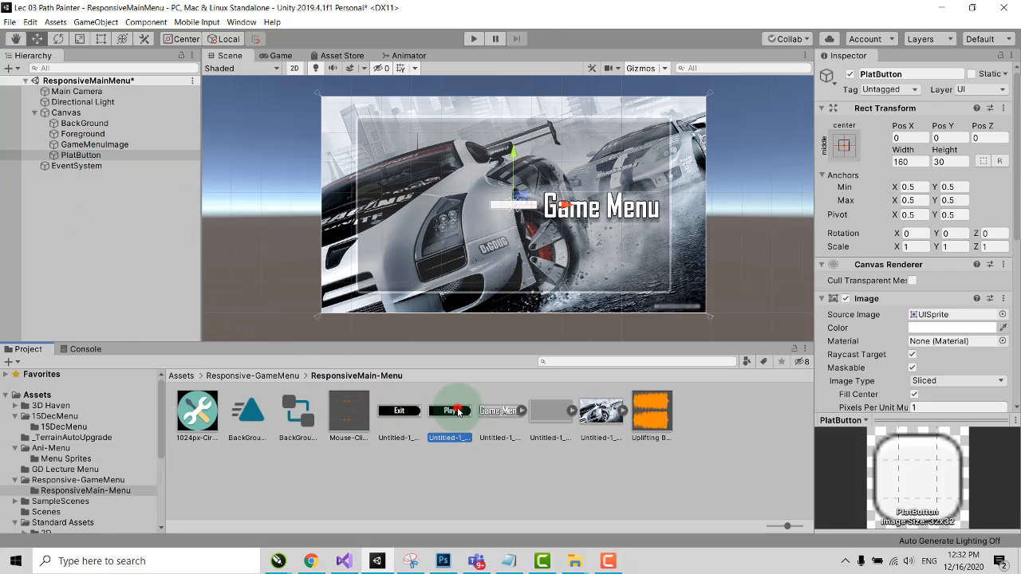
pyautogui.click(951, 111)
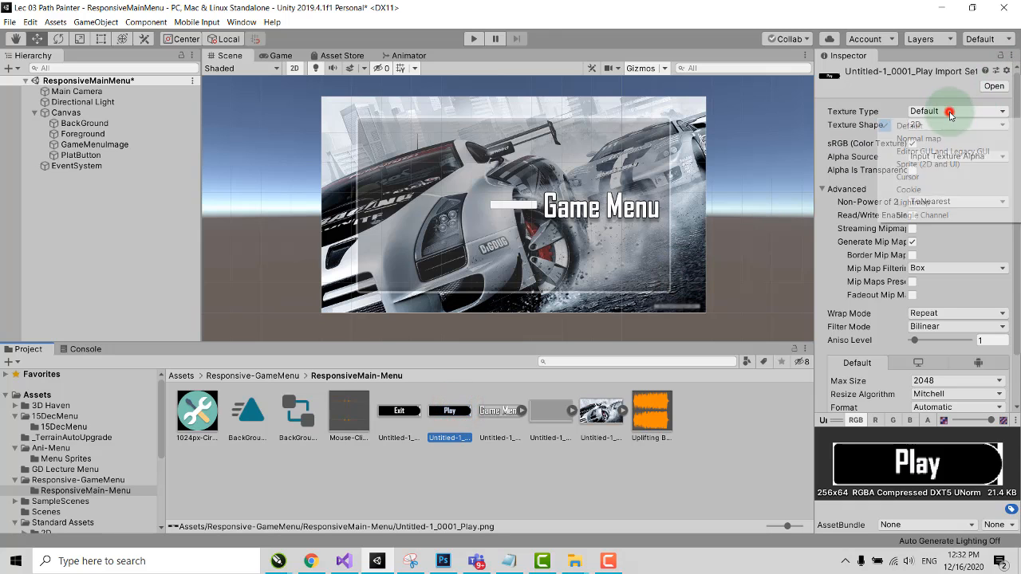
pyautogui.click(922, 165)
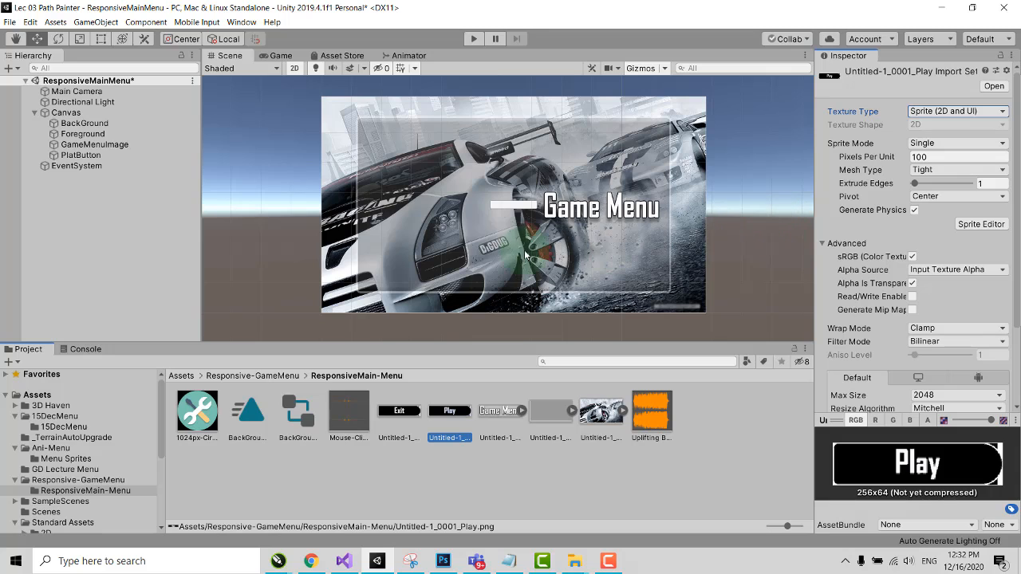
pyautogui.click(89, 156)
pyautogui.click(559, 310)
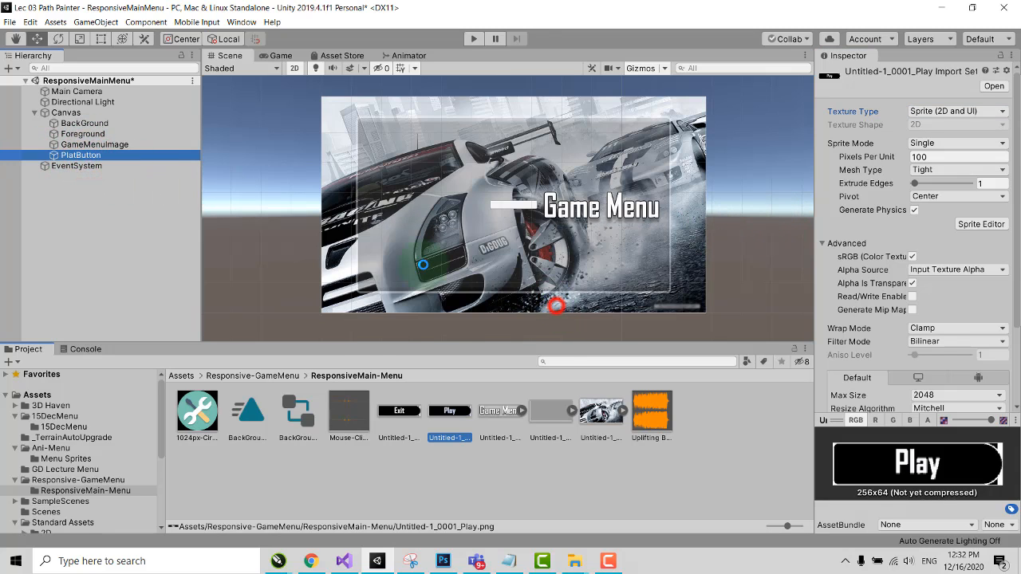
# - Correct the button's name to "PlayButton"
pyautogui.click(89, 156)
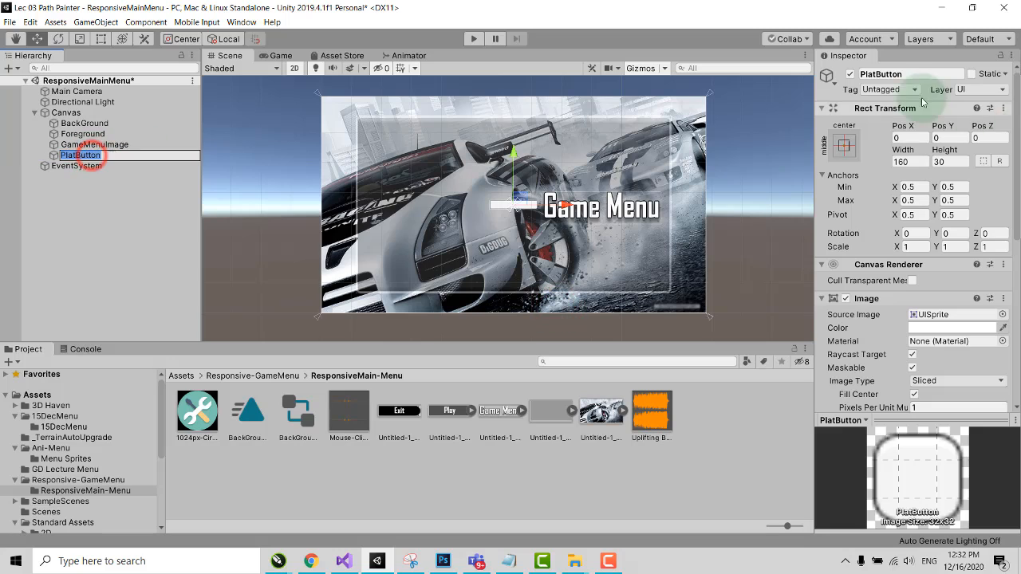
pyautogui.click(877, 74)
pyautogui.click(878, 74)
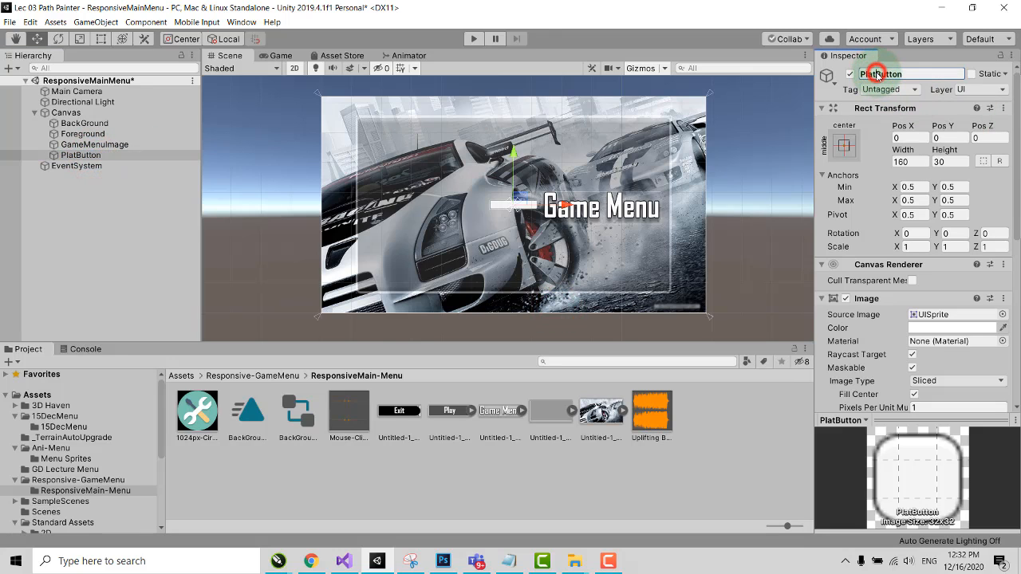
pyautogui.press('BackSpace')
pyautogui.write('y')
pyautogui.press('Return')
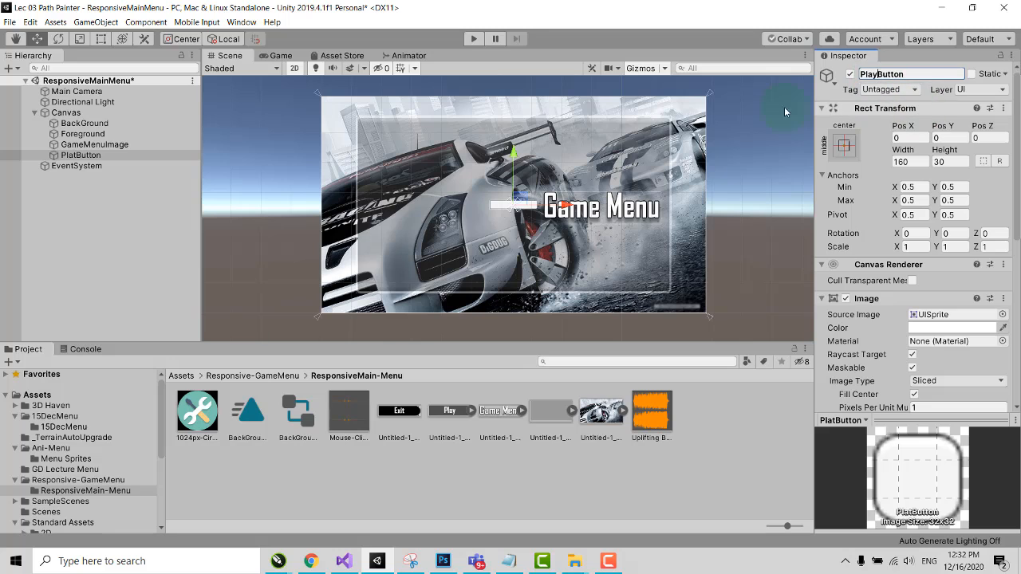
# - Assign the Untitled-1_0001_Play sprite as PlayButton's source image
pyautogui.click(450, 418)
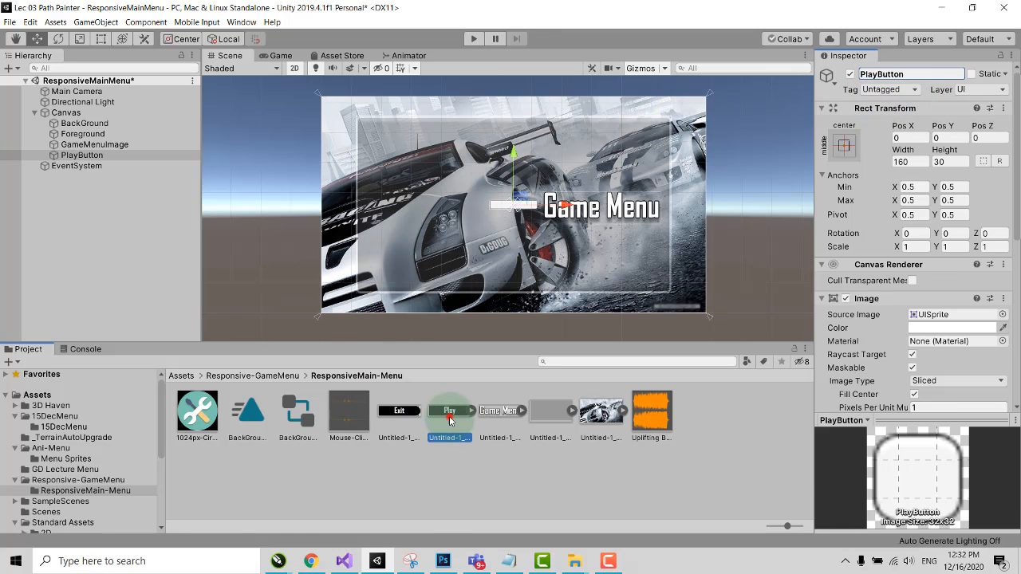
pyautogui.click(96, 155)
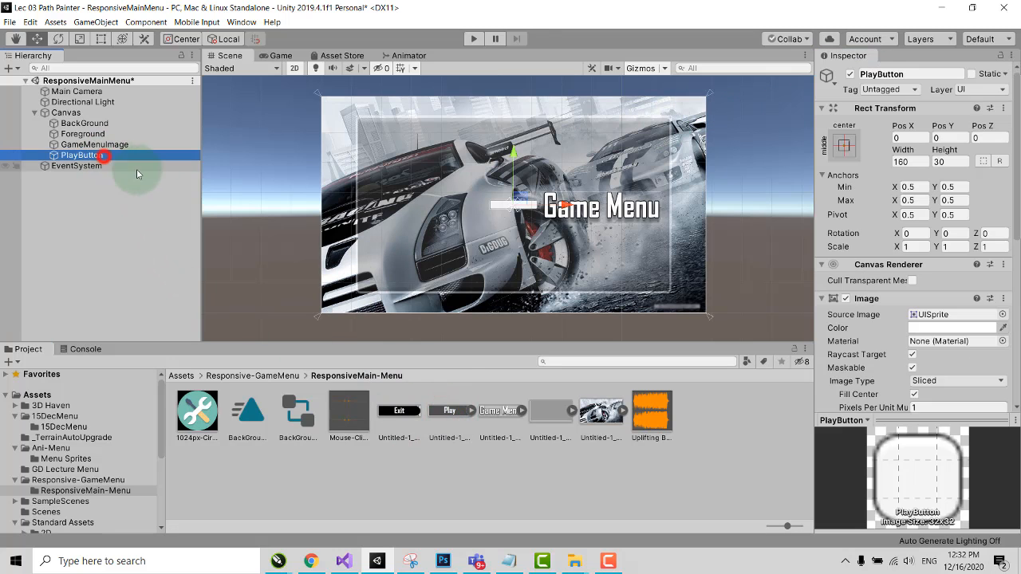
pyautogui.moveTo(453, 411); pyautogui.dragTo(929, 314)
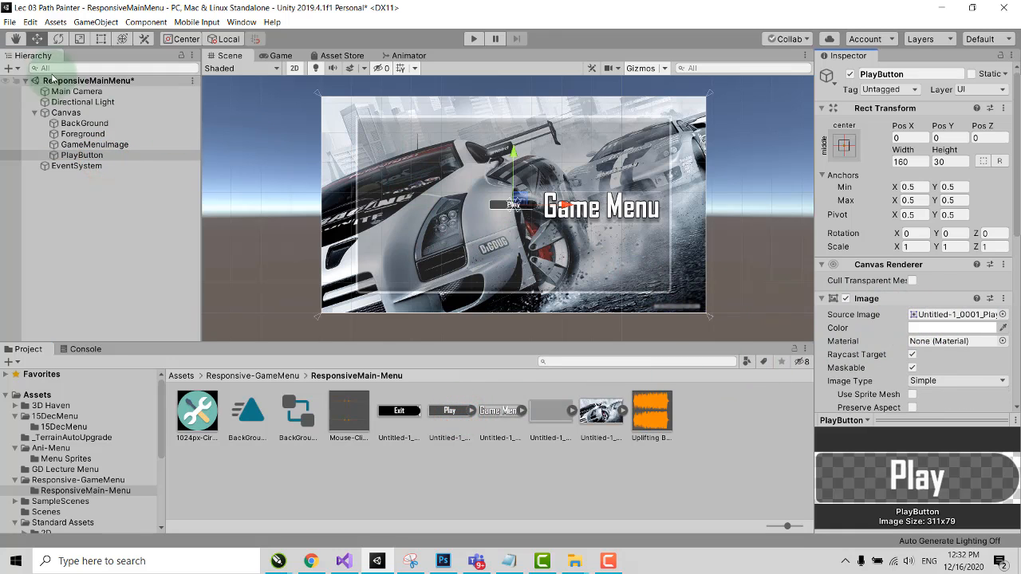
# - Scale PlayButton uniformly to about 2.015 and move it below the Game Menu title, to about X 257, Y -137
pyautogui.click(80, 38)
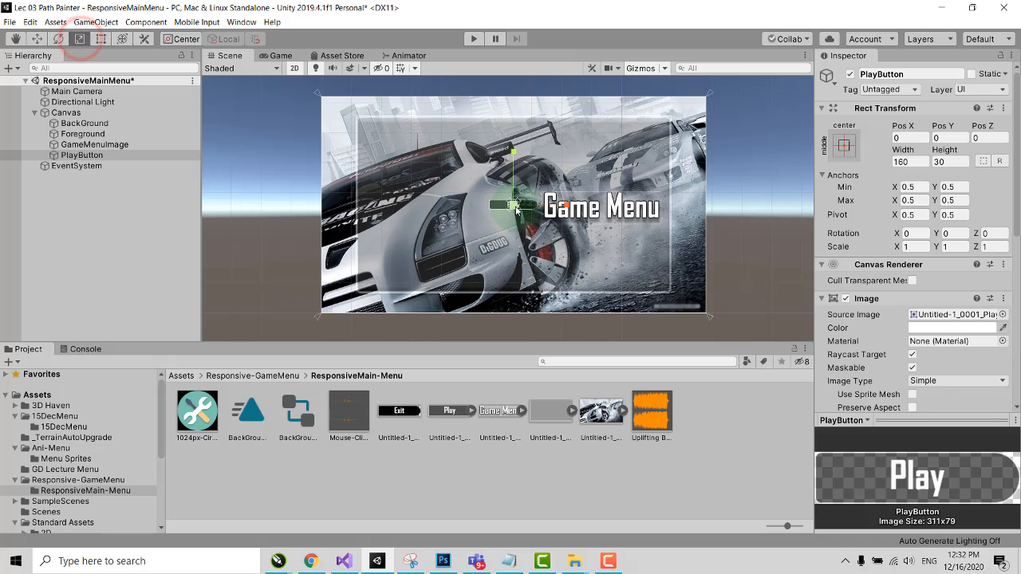
pyautogui.moveTo(515, 205); pyautogui.dragTo(561, 209)
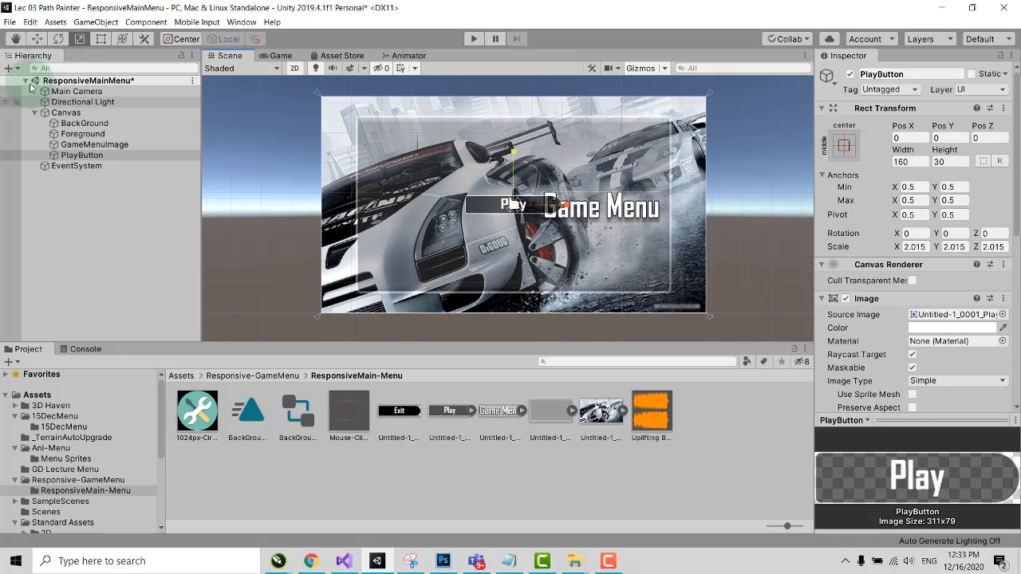
pyautogui.click(37, 38)
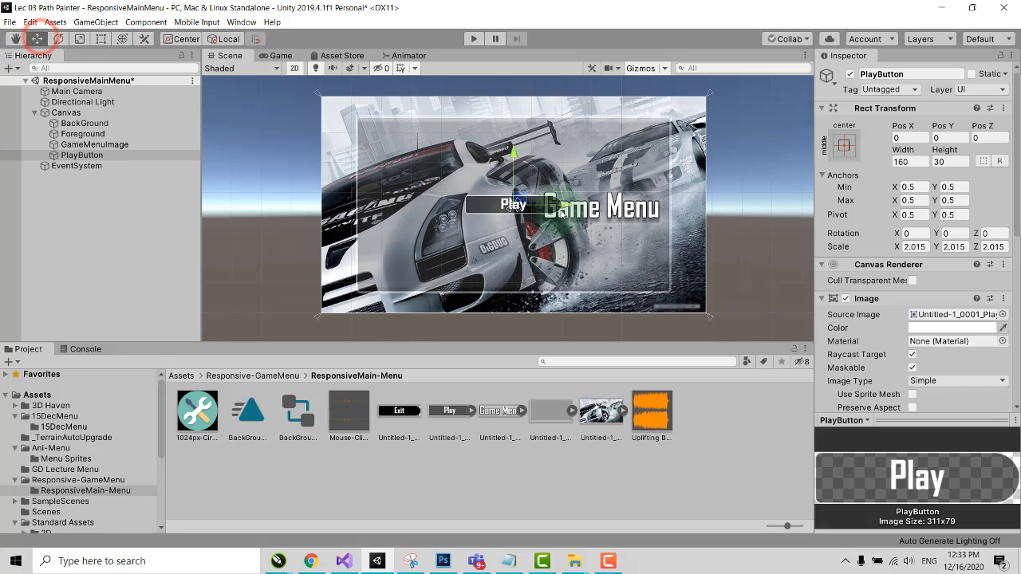
pyautogui.moveTo(518, 205); pyautogui.dragTo(605, 200)
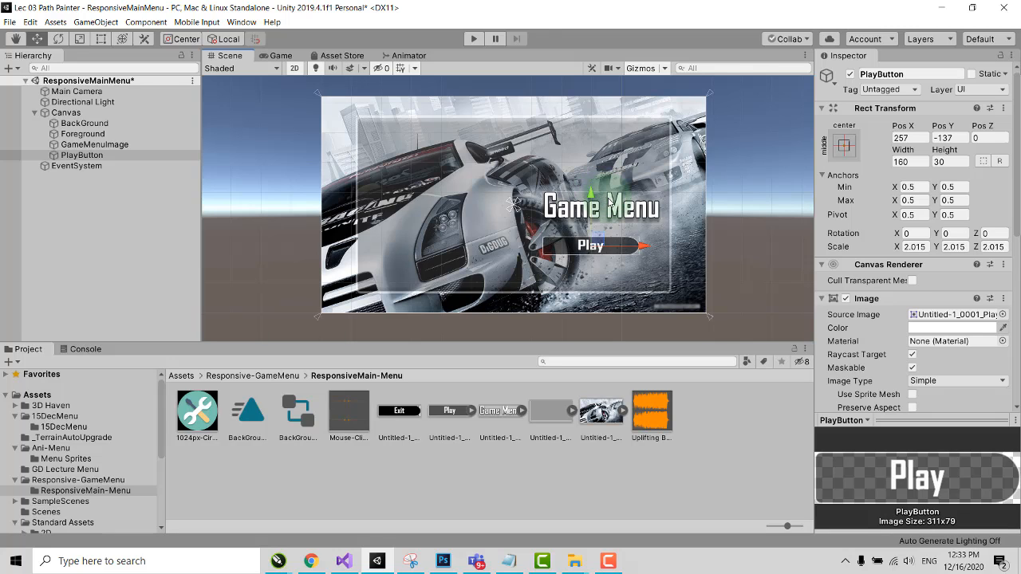
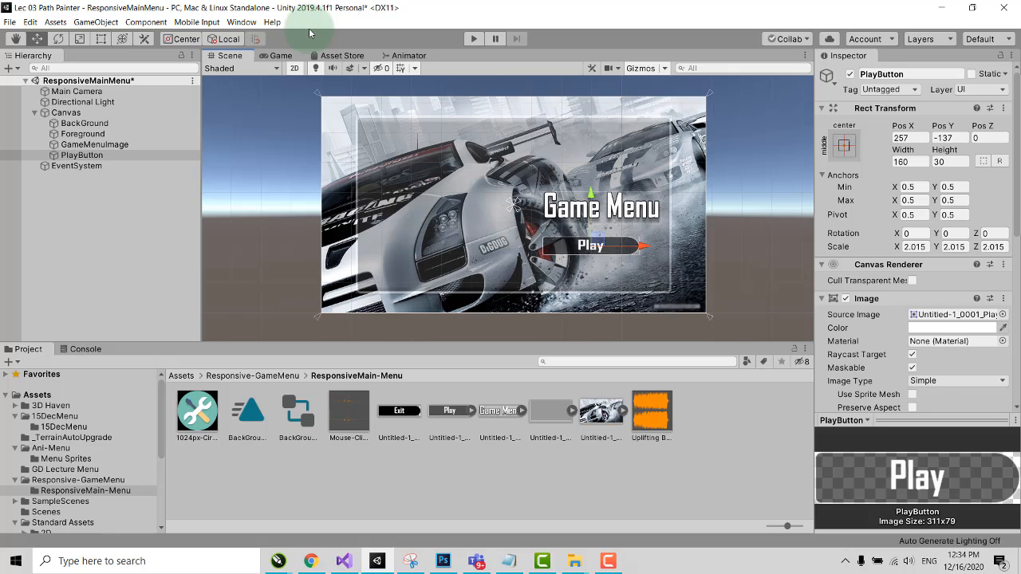
# - Open the Animation window for PlayButton and review its Button component's transition states
pyautogui.click(94, 156)
pyautogui.click(241, 21)
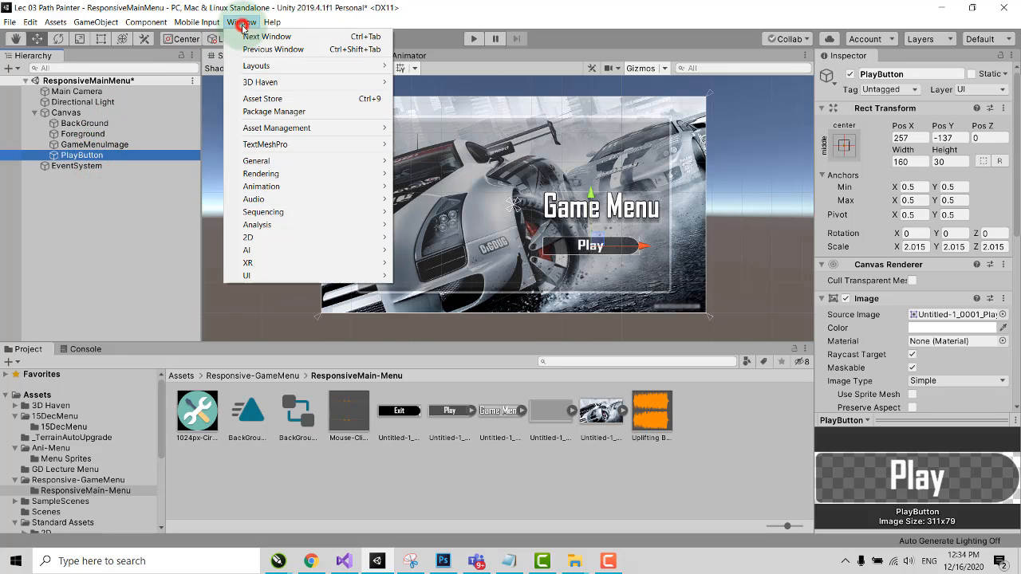
pyautogui.moveTo(351, 186)
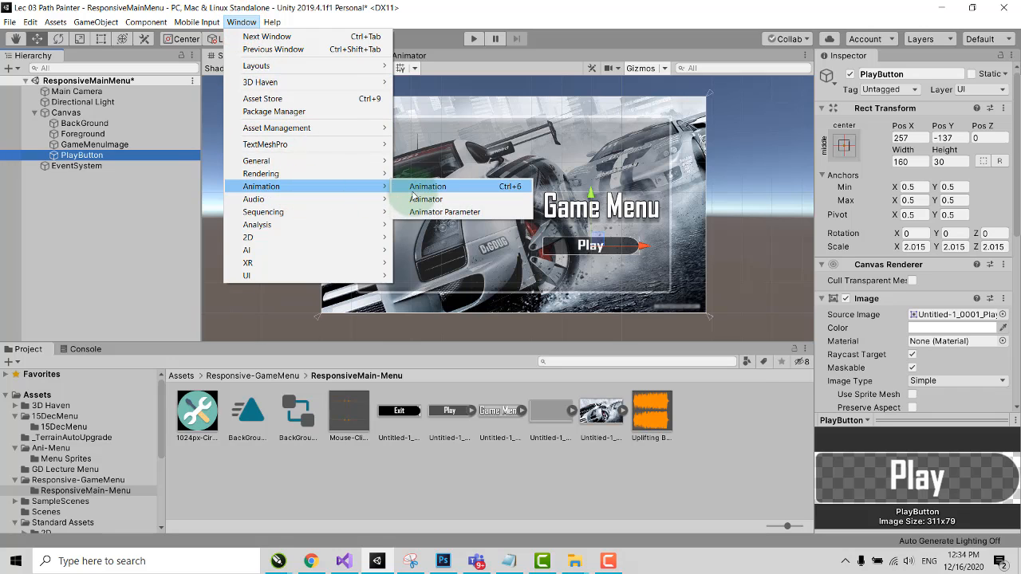
pyautogui.click(435, 188)
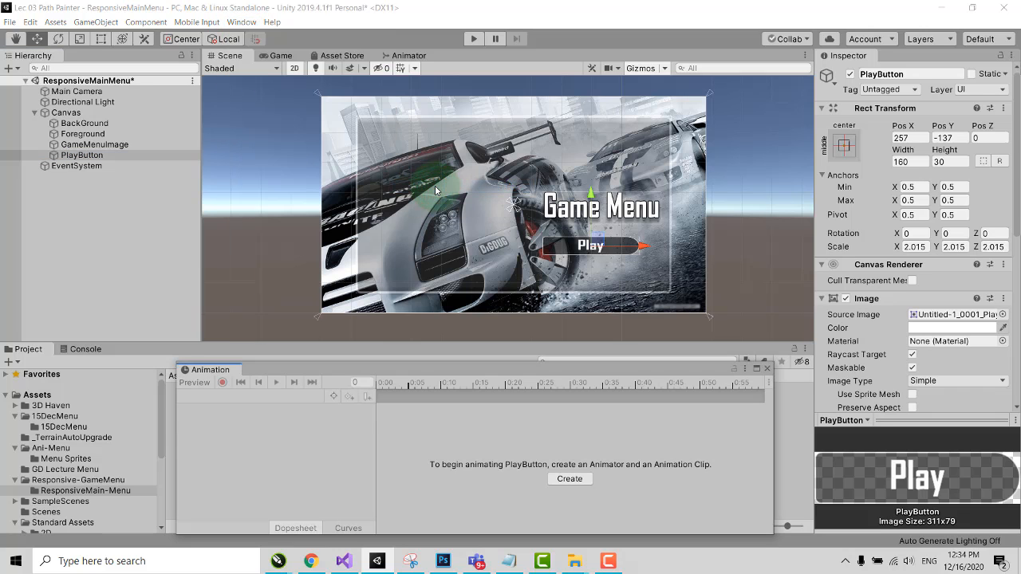
pyautogui.click(89, 155)
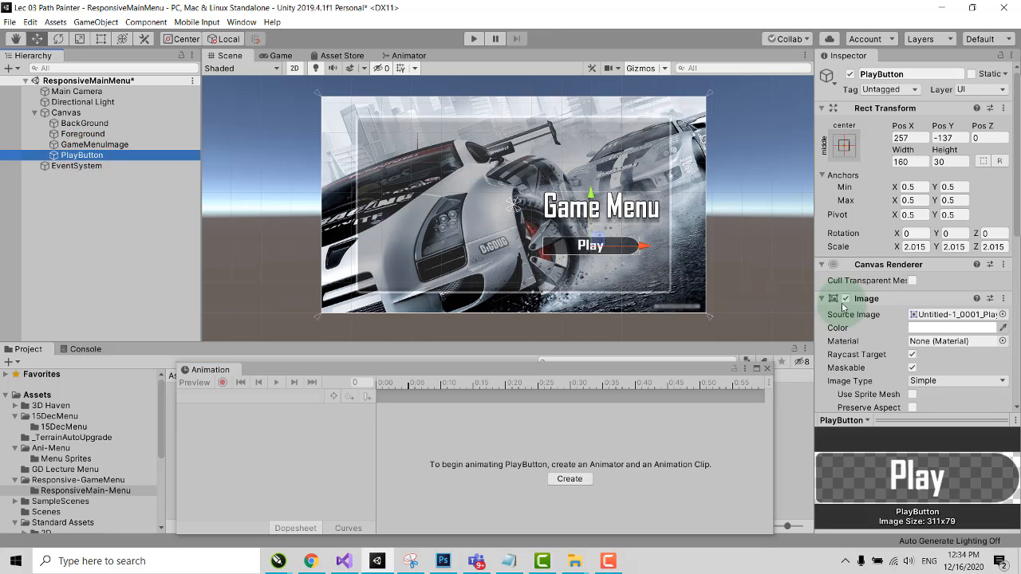
pyautogui.scroll(-5, 843, 307)
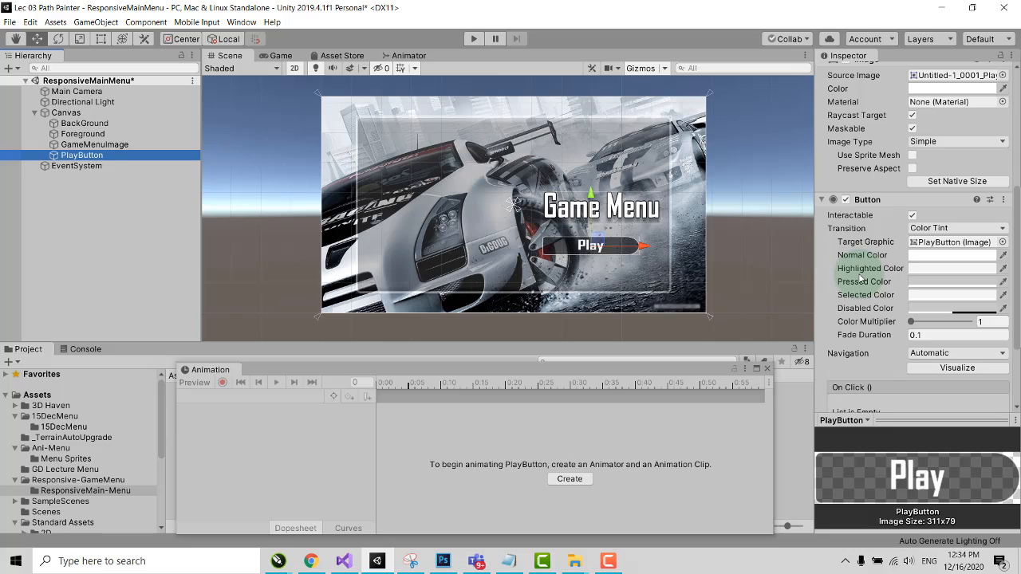
pyautogui.click(83, 155)
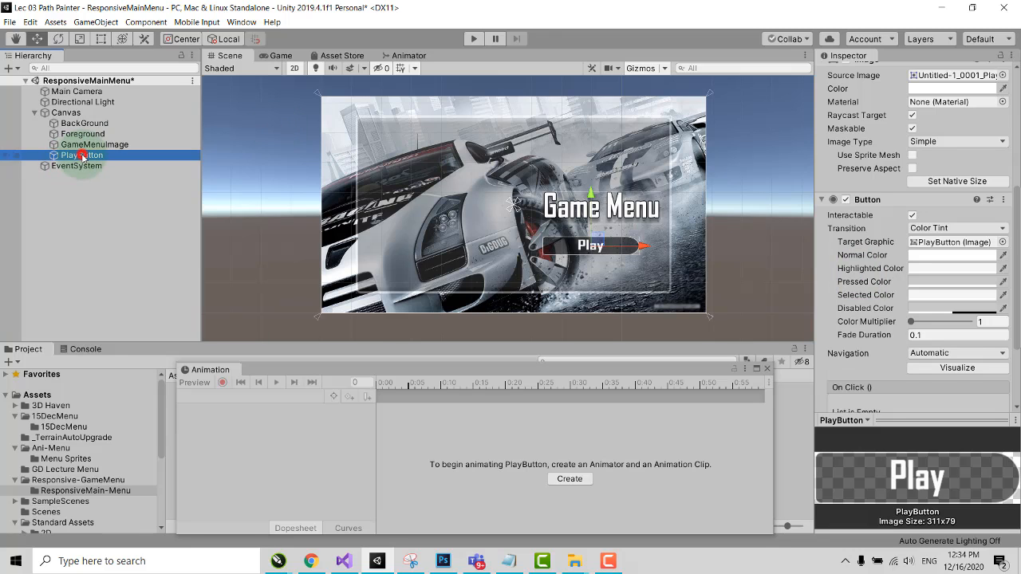
# - Create PlayButton's first animation clip, named 1NormalPlay-button, in the ResponsiveMain-Menu folder
pyautogui.click(570, 478)
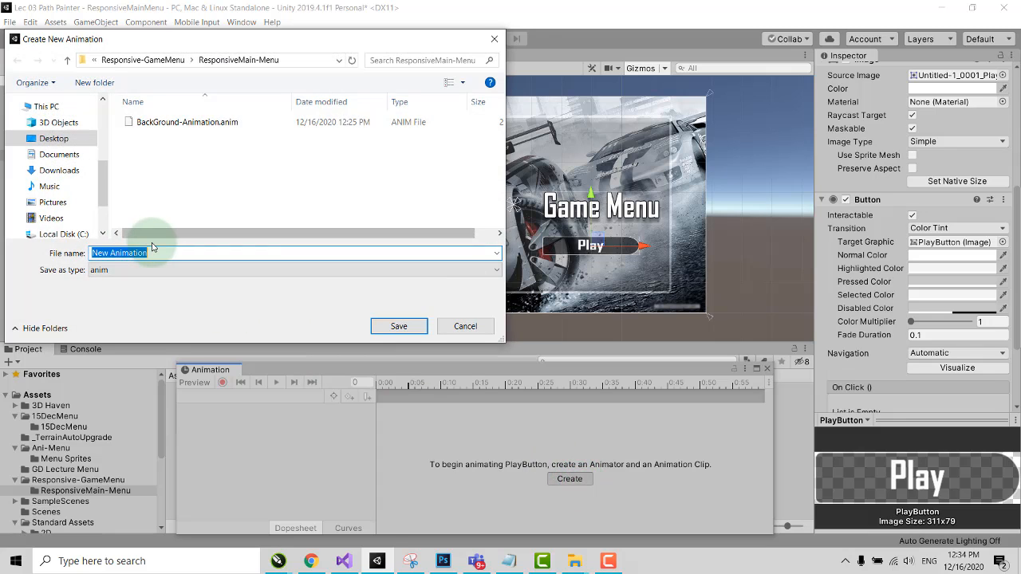
pyautogui.write('1')
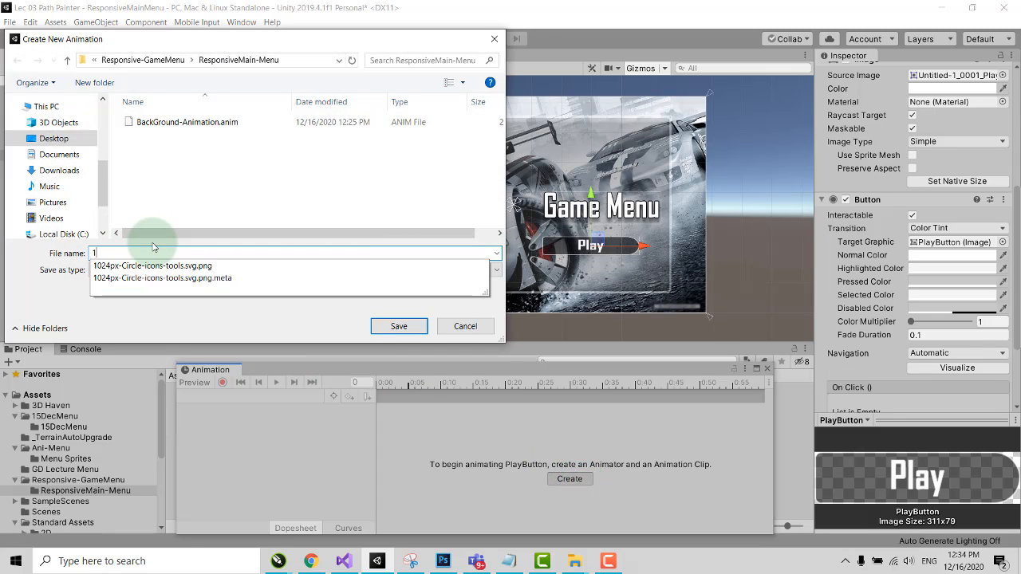
pyautogui.write('N')
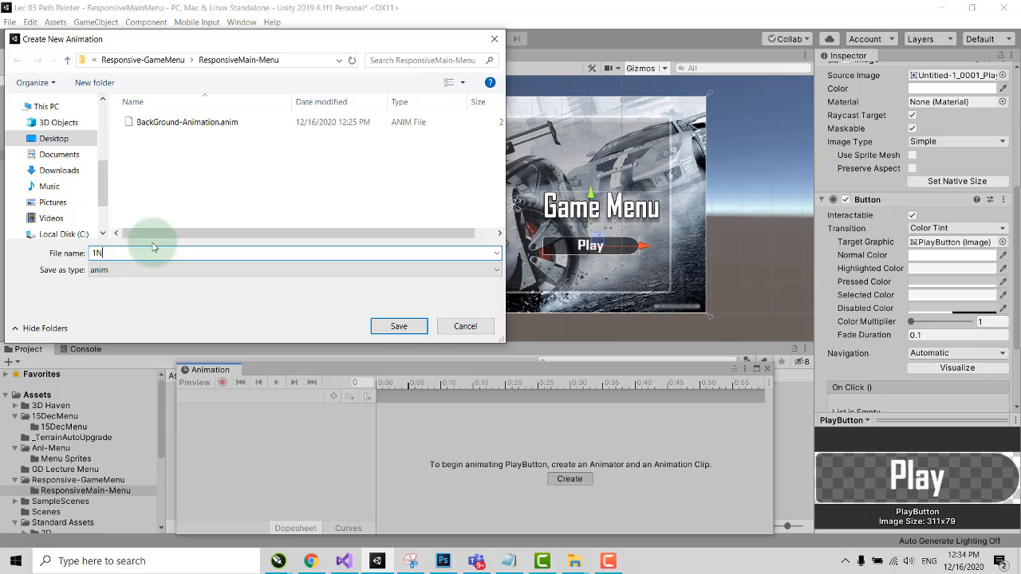
pyautogui.write('ormalPlay-button')
pyautogui.press('Return')
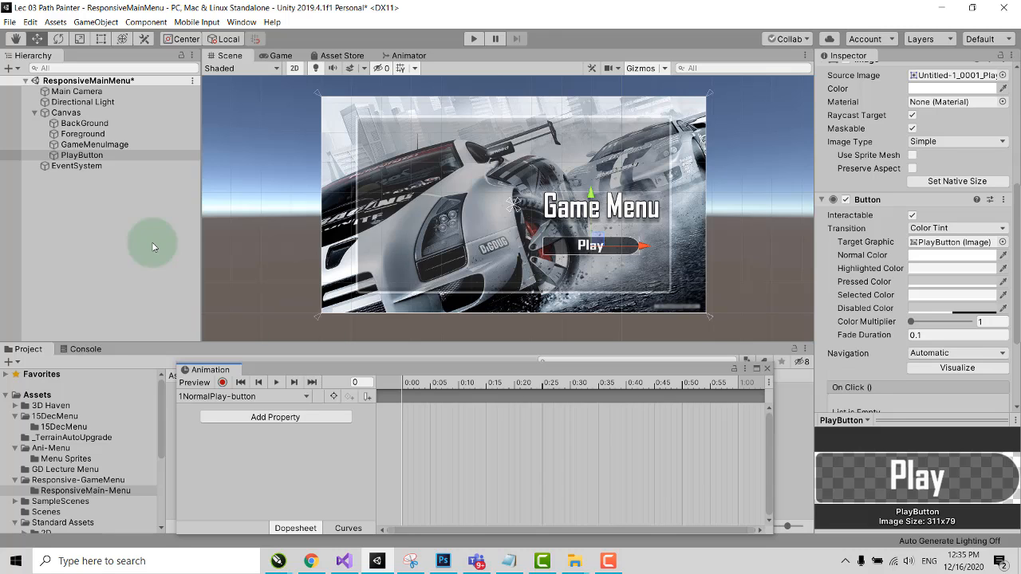
# - Create a second animation clip for PlayButton, named 2HighlightedPlay-button, in the same folder
pyautogui.click(307, 397)
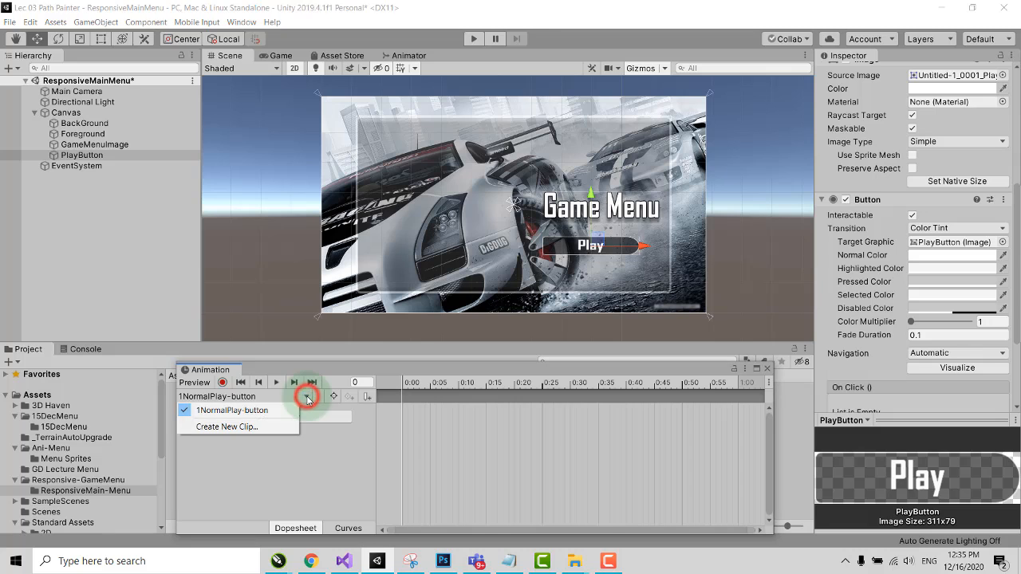
pyautogui.click(269, 427)
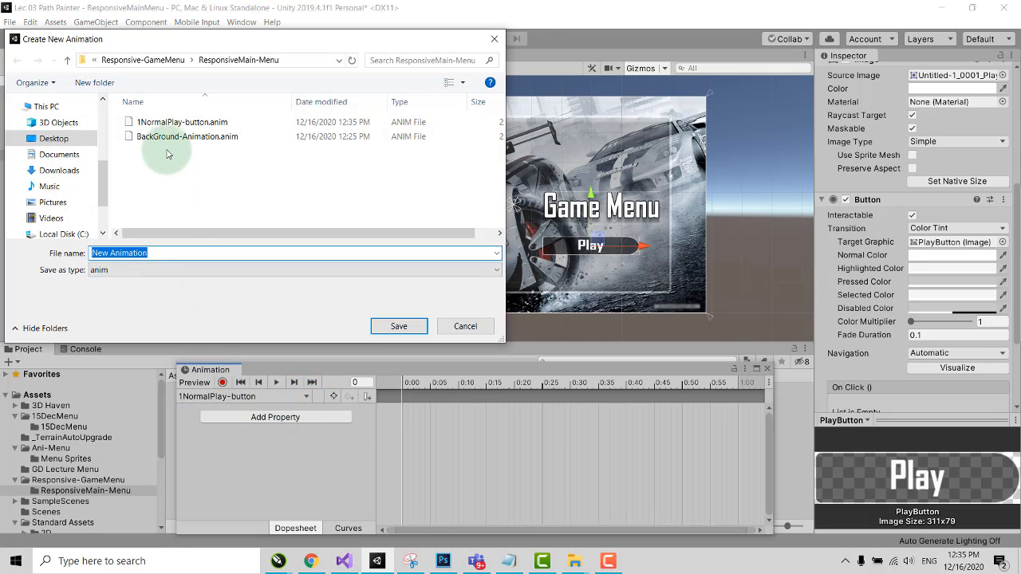
pyautogui.write('2')
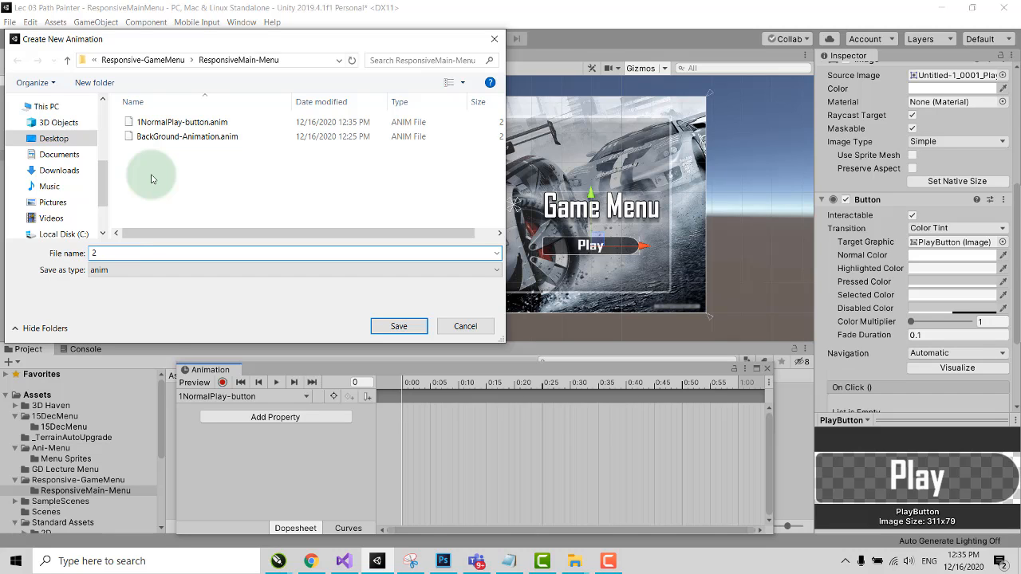
pyautogui.write('HighlightedPlay-n')
pyautogui.press('BackSpace')
pyautogui.write('button')
pyautogui.press('Return')
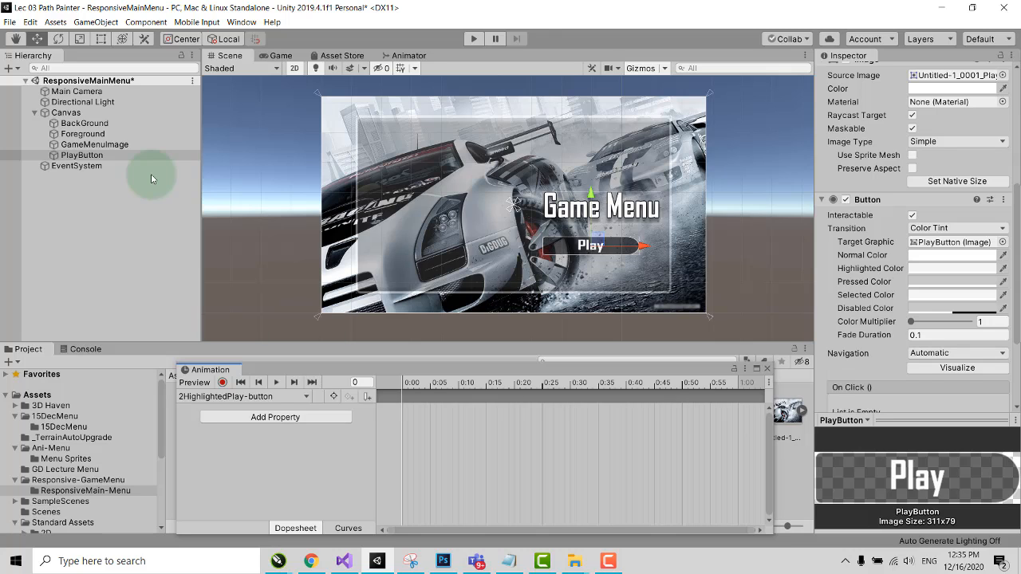
# - Record a frame 0 keyframe in 2HighlightedPlay-button with PlayButton scaled up slightly and uniformly, and stop recording
pyautogui.click(223, 382)
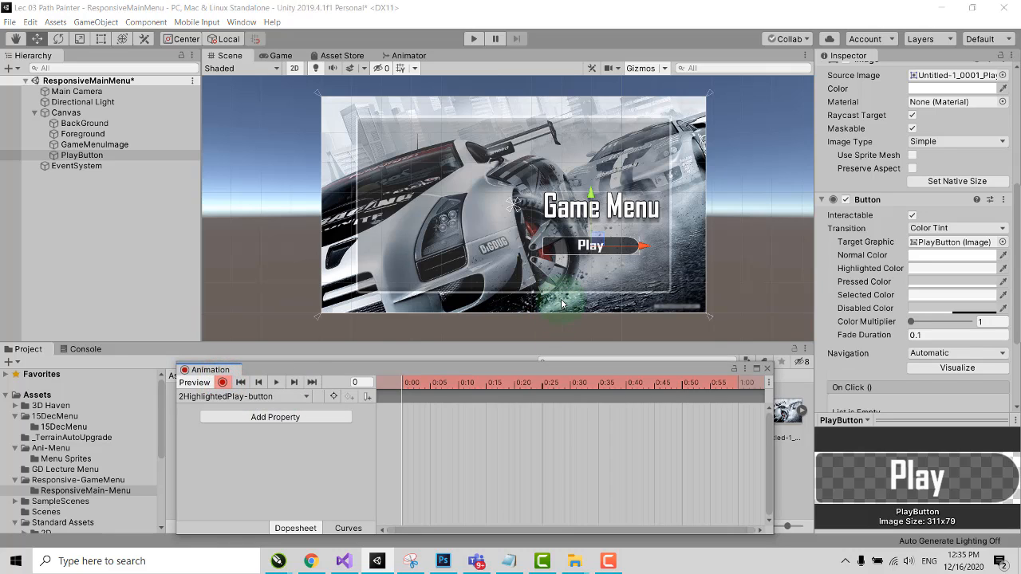
pyautogui.click(80, 41)
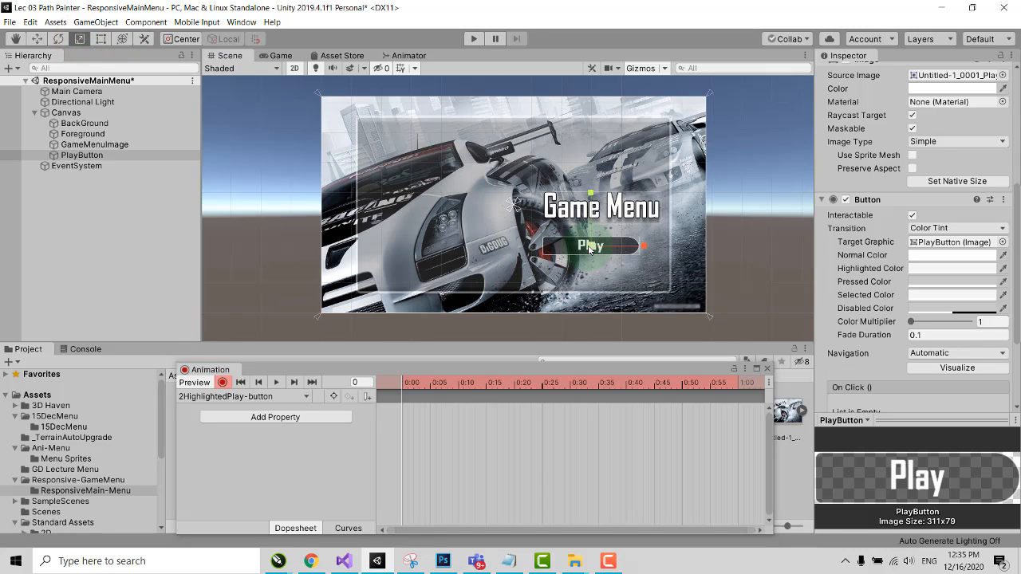
pyautogui.moveTo(592, 249); pyautogui.dragTo(606, 251)
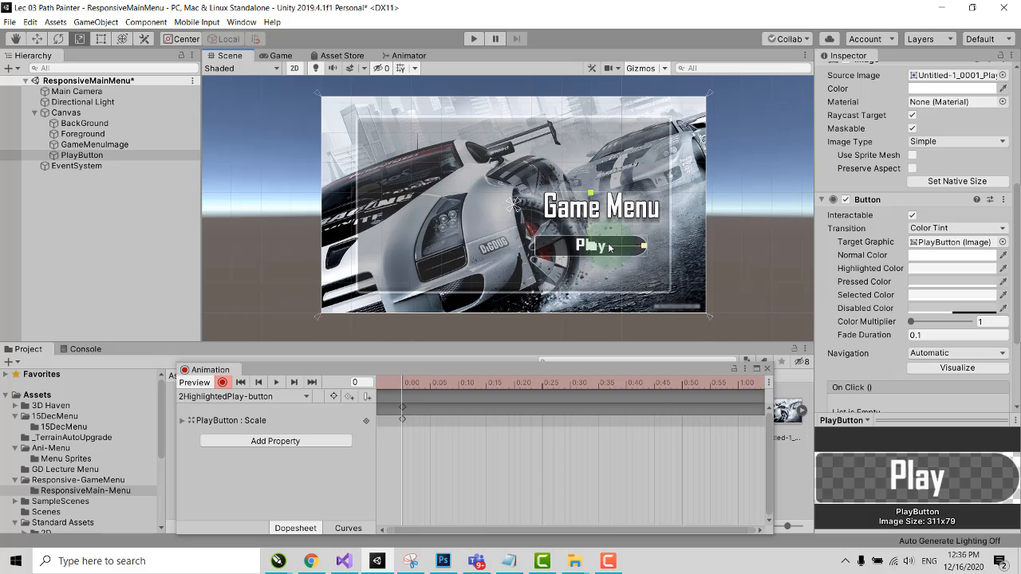
pyautogui.click(223, 383)
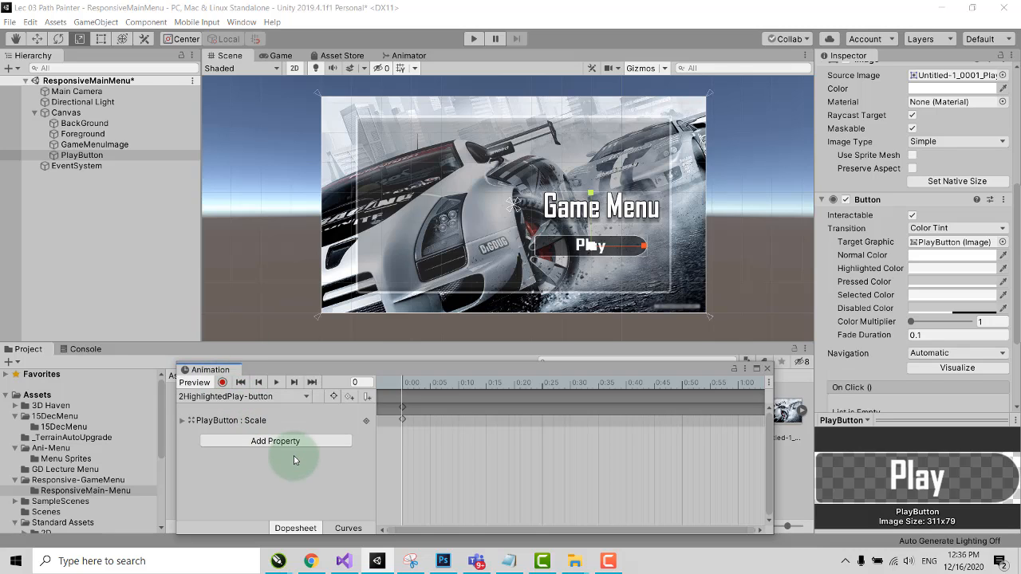
# - Create a 3PressedPlay-button clip and record PlayButton scaled down uniformly to about 1.63 at frame 0
pyautogui.click(306, 397)
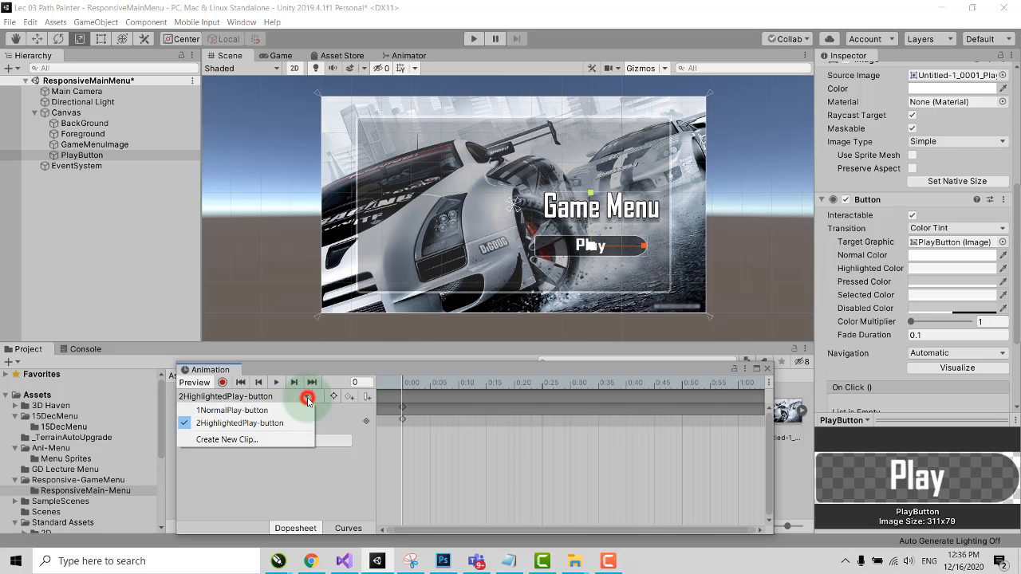
pyautogui.click(275, 440)
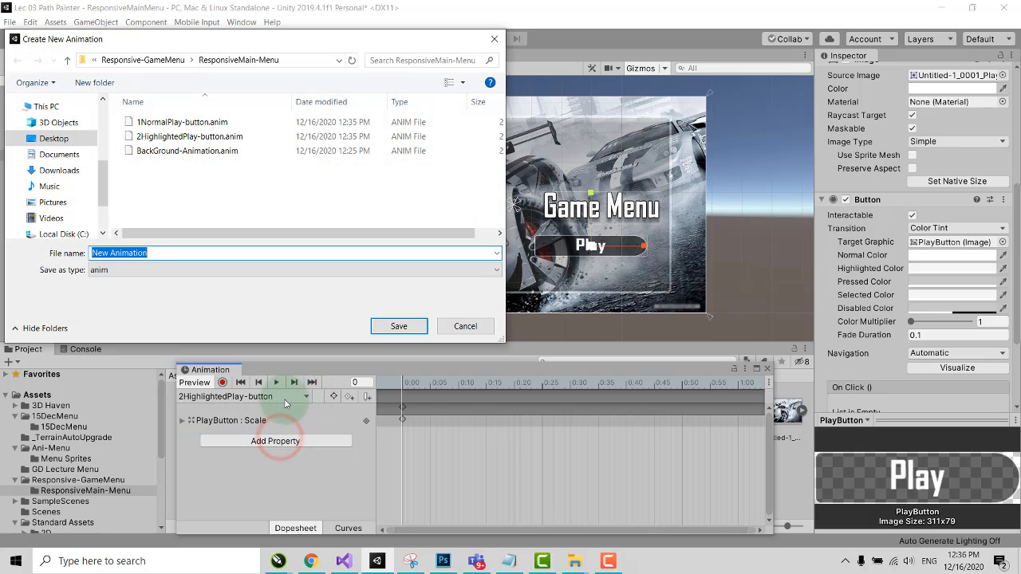
pyautogui.write('3PressedPlay-button')
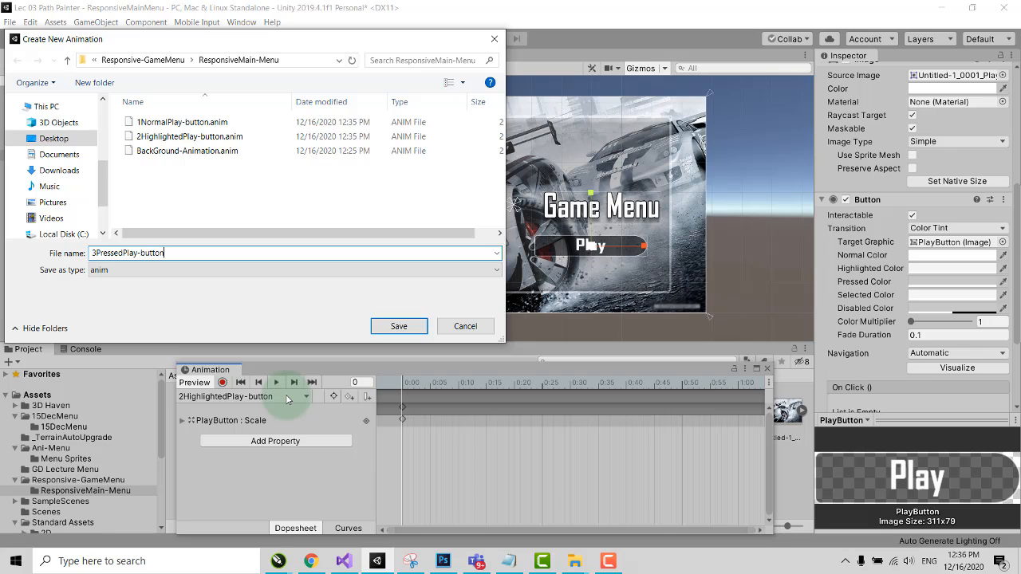
pyautogui.press('Return')
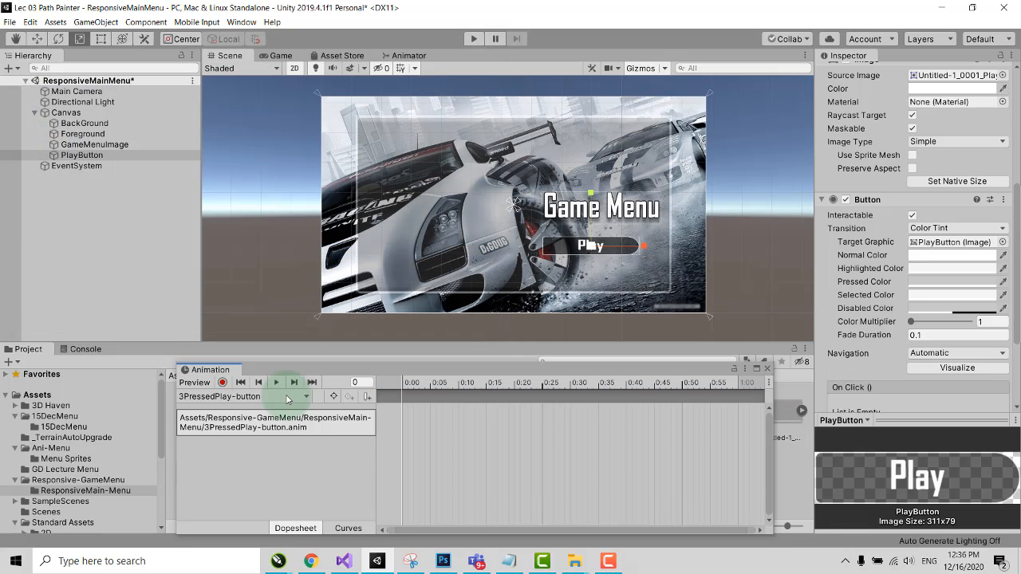
pyautogui.click(223, 383)
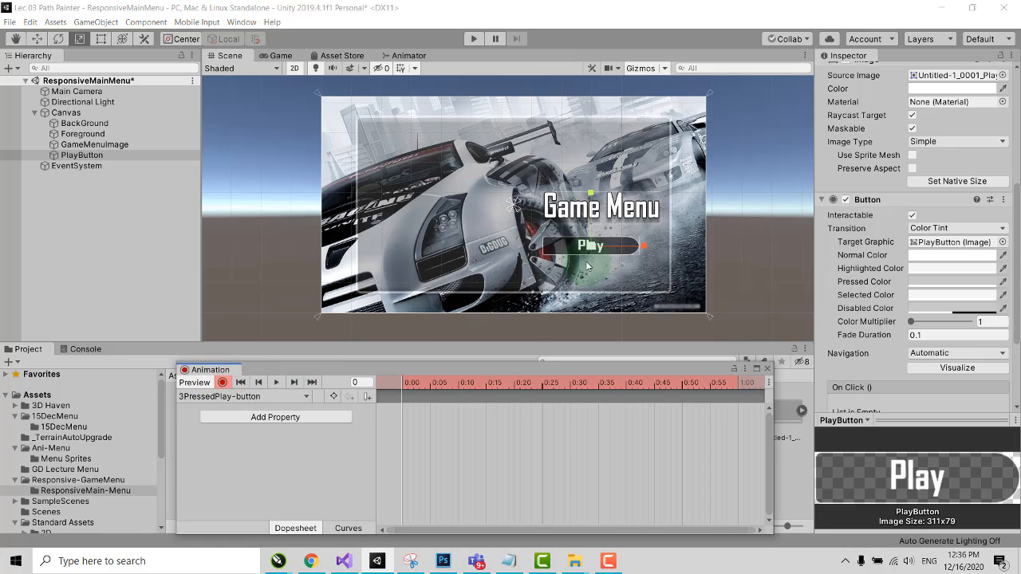
pyautogui.moveTo(591, 248); pyautogui.dragTo(581, 251)
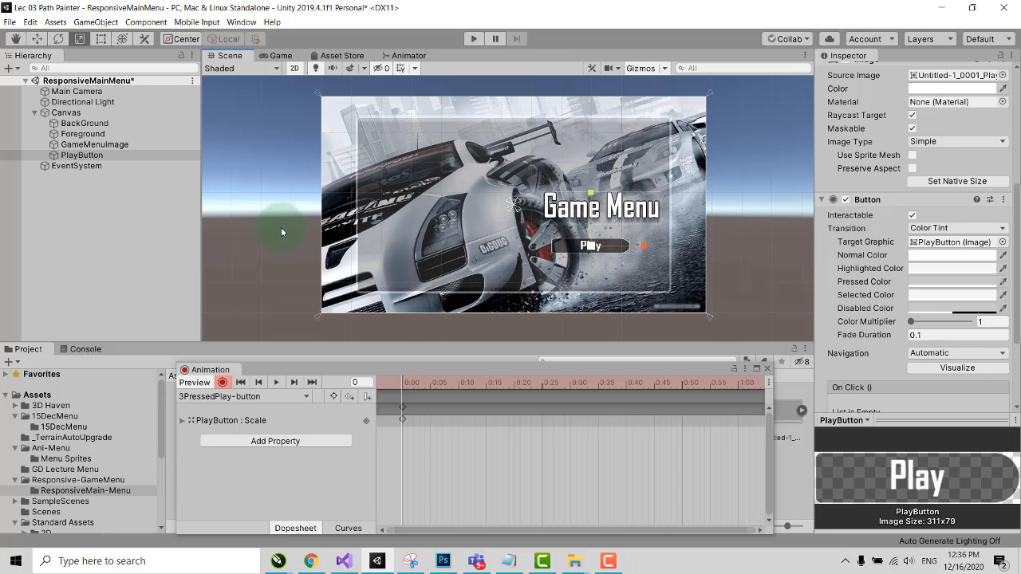
# - Open the Animator window showing PlayButton's controller
pyautogui.click(99, 156)
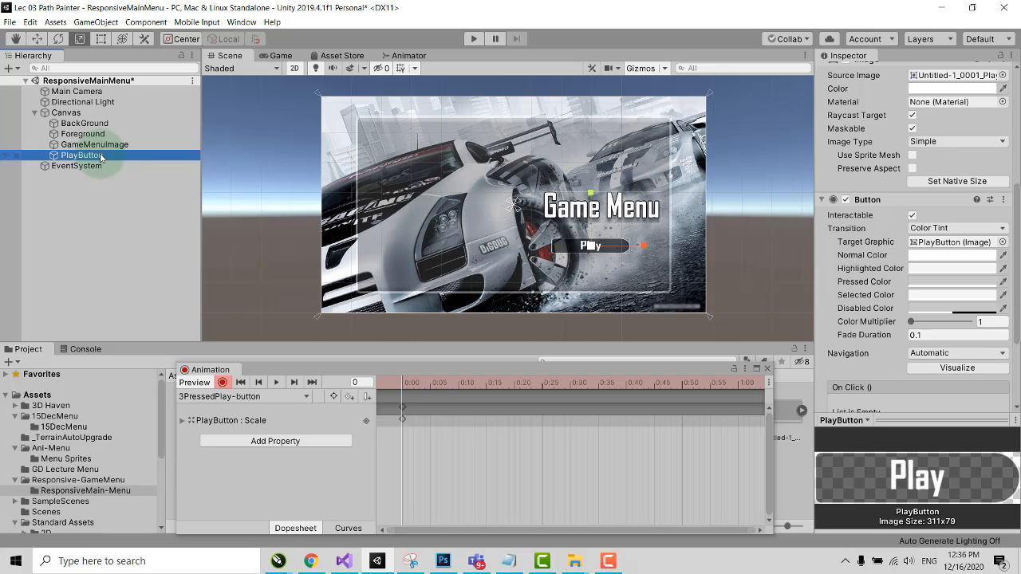
pyautogui.click(99, 156)
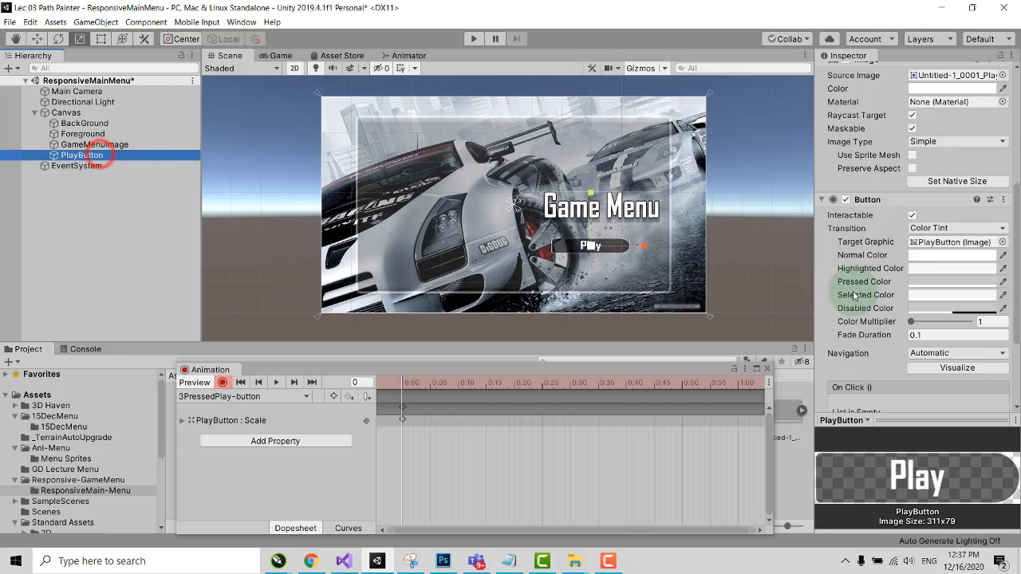
pyautogui.scroll(-5, 931, 342)
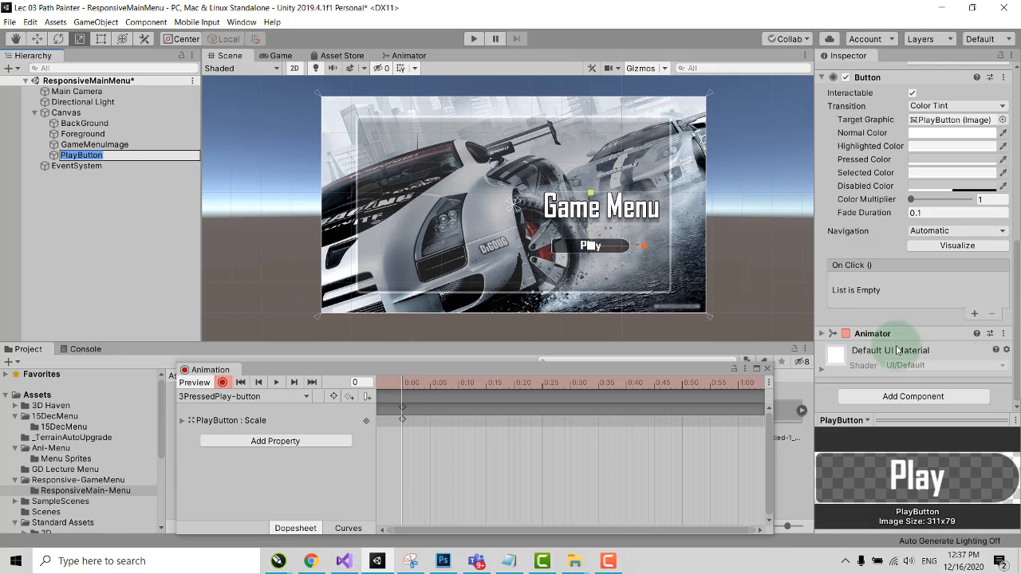
pyautogui.click(246, 23)
pyautogui.click(111, 259)
pyautogui.click(91, 155)
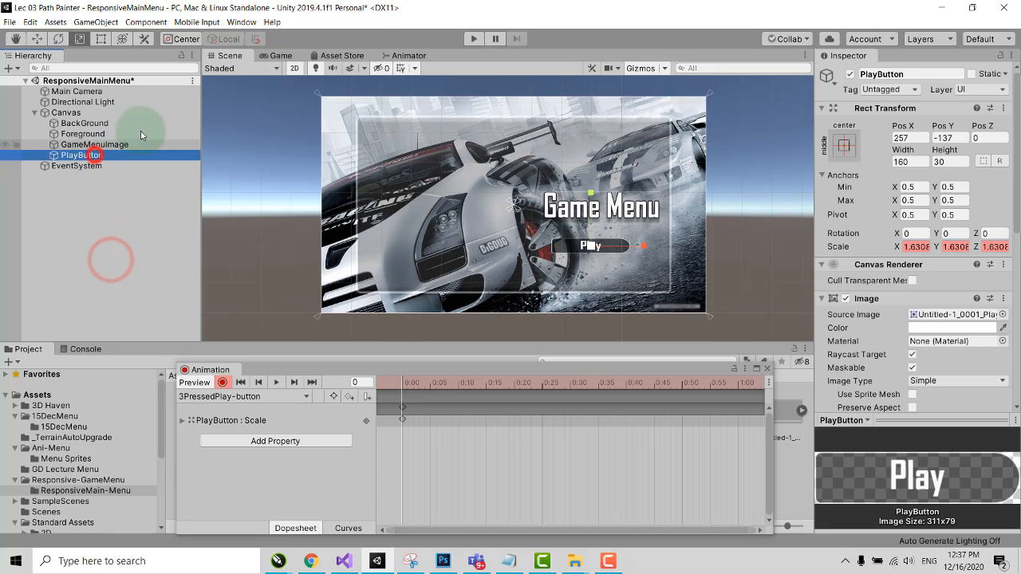
pyautogui.click(240, 22)
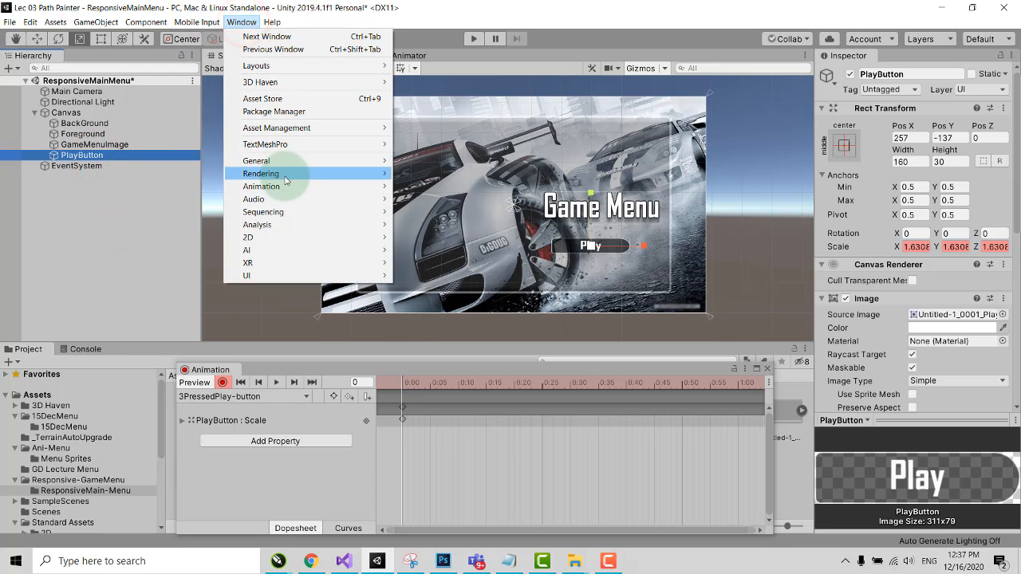
pyautogui.moveTo(335, 186)
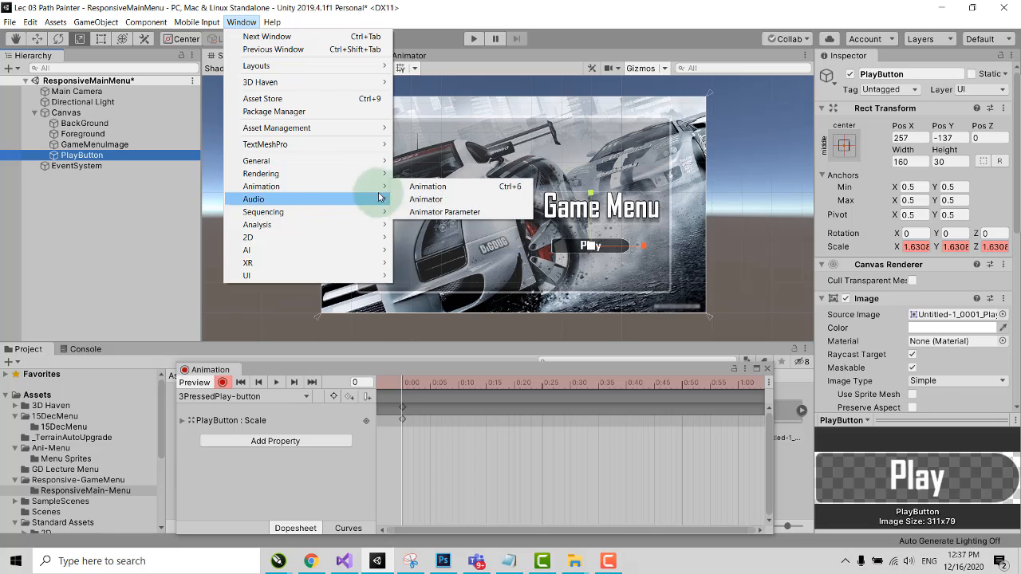
pyautogui.click(420, 200)
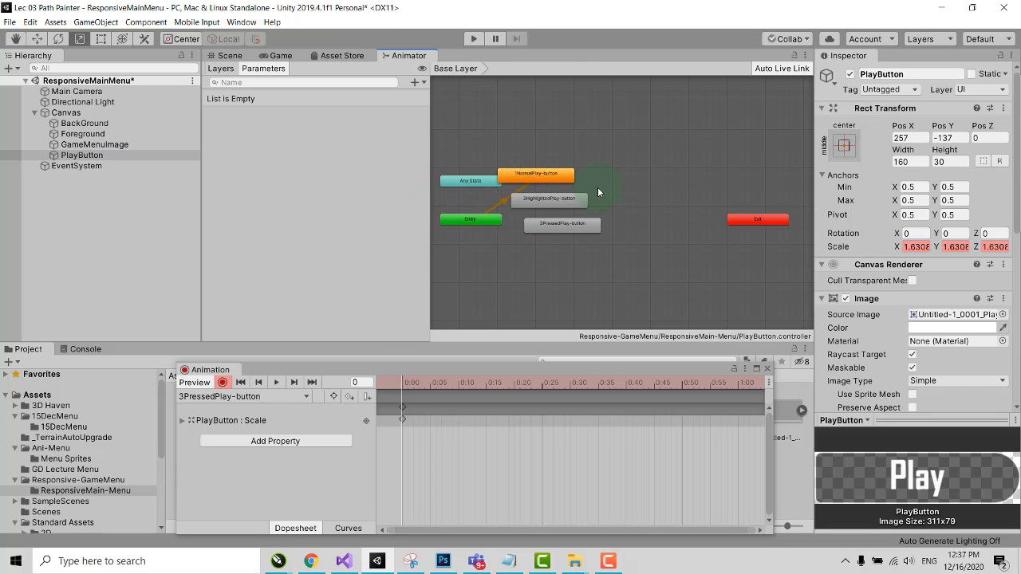
# - Spread out the Animator states, with 1NormalPlay-button above, 2HighlightedPlay-button below it to the left and 3PressedPlay-button below it to the right
pyautogui.scroll(3, 598, 191)
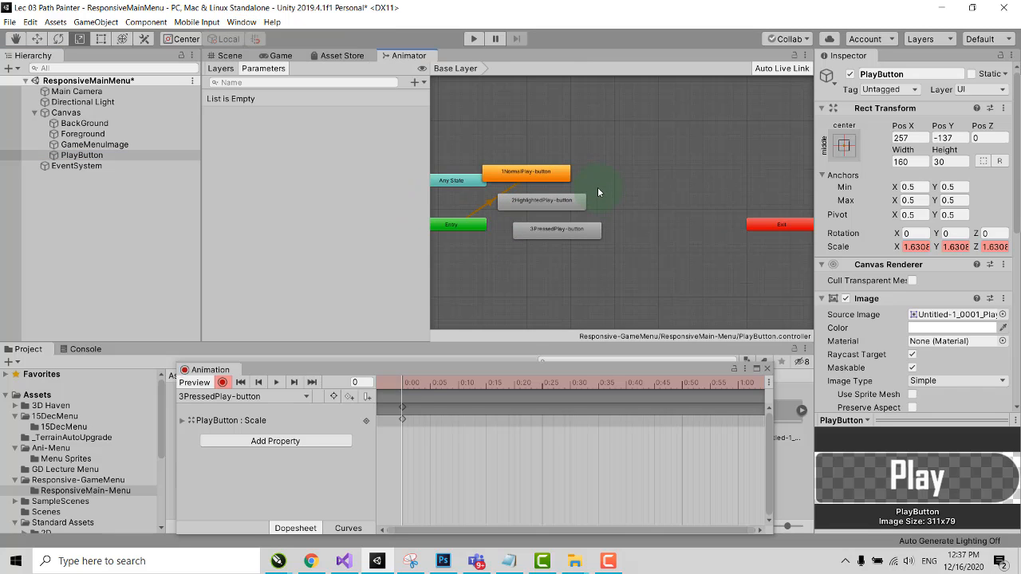
pyautogui.click(495, 268)
pyautogui.scroll(-1, 503, 191)
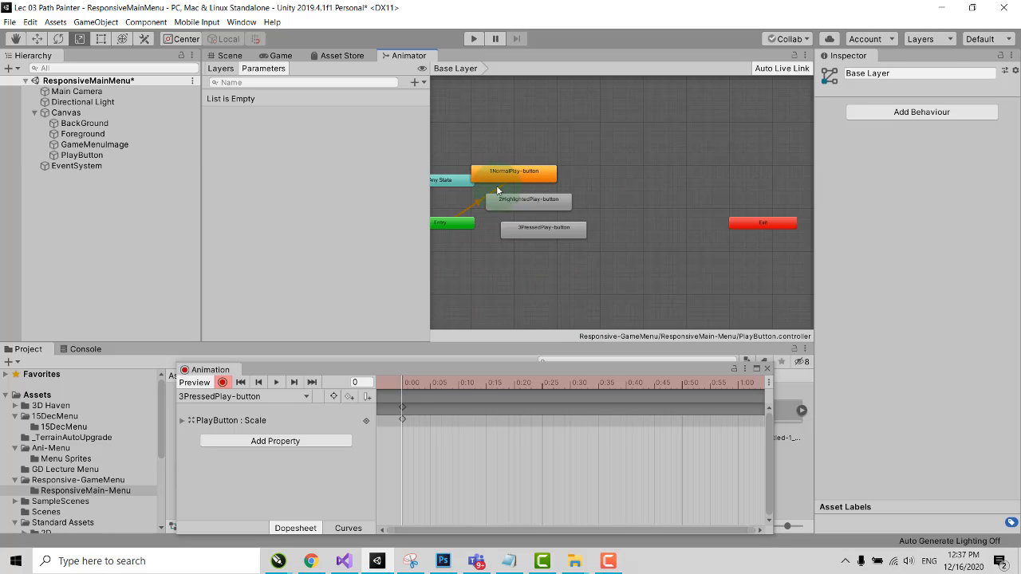
pyautogui.moveTo(501, 174); pyautogui.dragTo(572, 160)
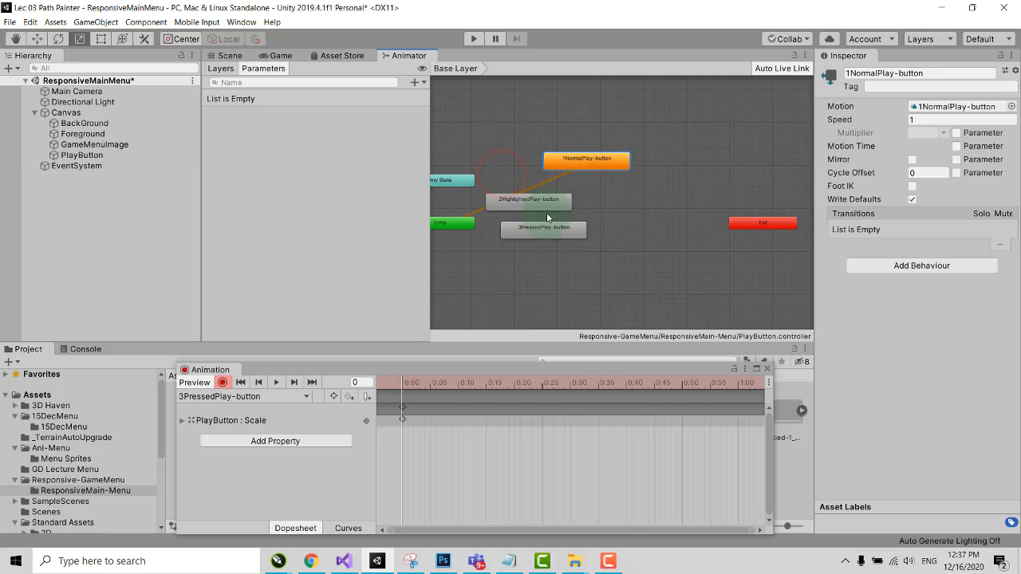
pyautogui.moveTo(535, 204); pyautogui.dragTo(669, 212)
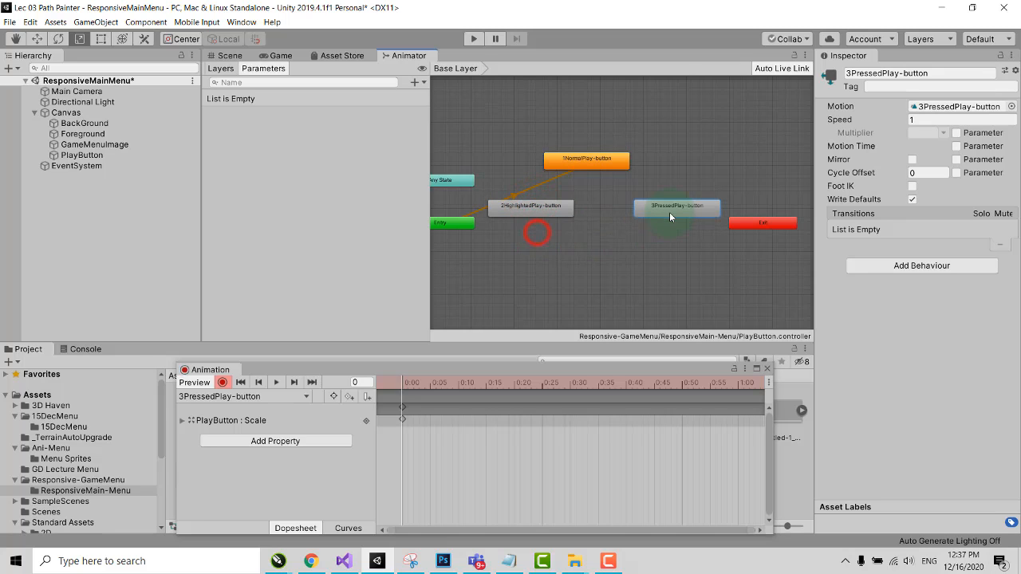
# - Rearrange the Animator graph with Entry near the top and Any State between 2HighlightedPlay-button and 3PressedPlay-button, below 1NormalPlay-button
pyautogui.moveTo(558, 208); pyautogui.dragTo(545, 214)
pyautogui.moveTo(455, 222); pyautogui.dragTo(474, 125)
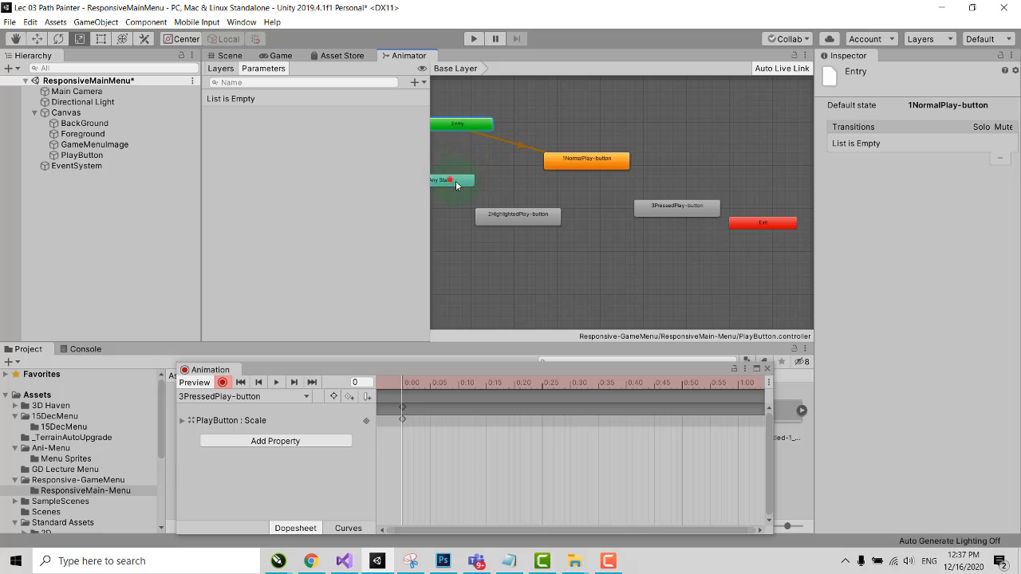
pyautogui.moveTo(455, 183); pyautogui.dragTo(588, 199)
pyautogui.moveTo(528, 214); pyautogui.dragTo(511, 214)
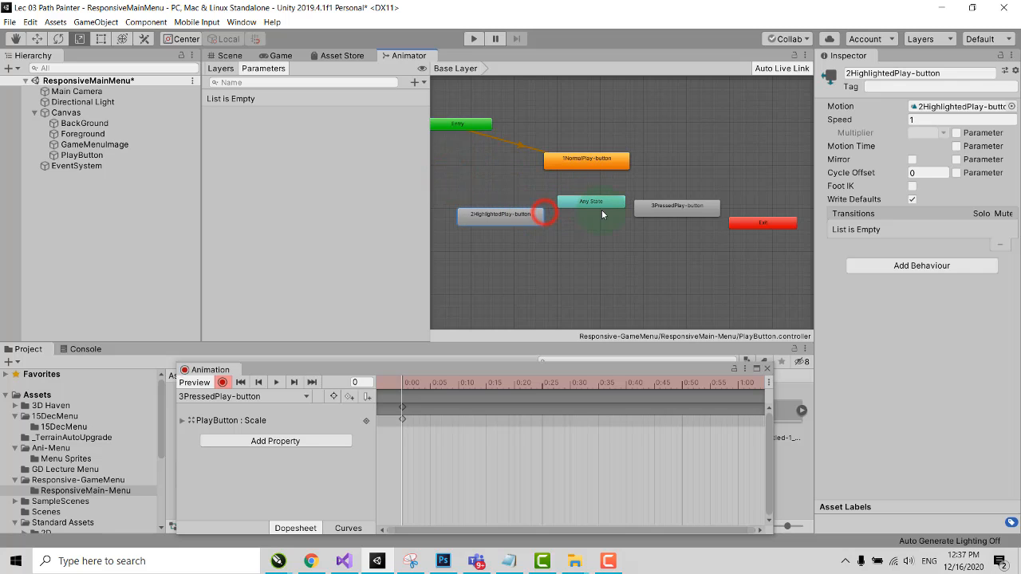
pyautogui.moveTo(641, 208); pyautogui.dragTo(611, 220)
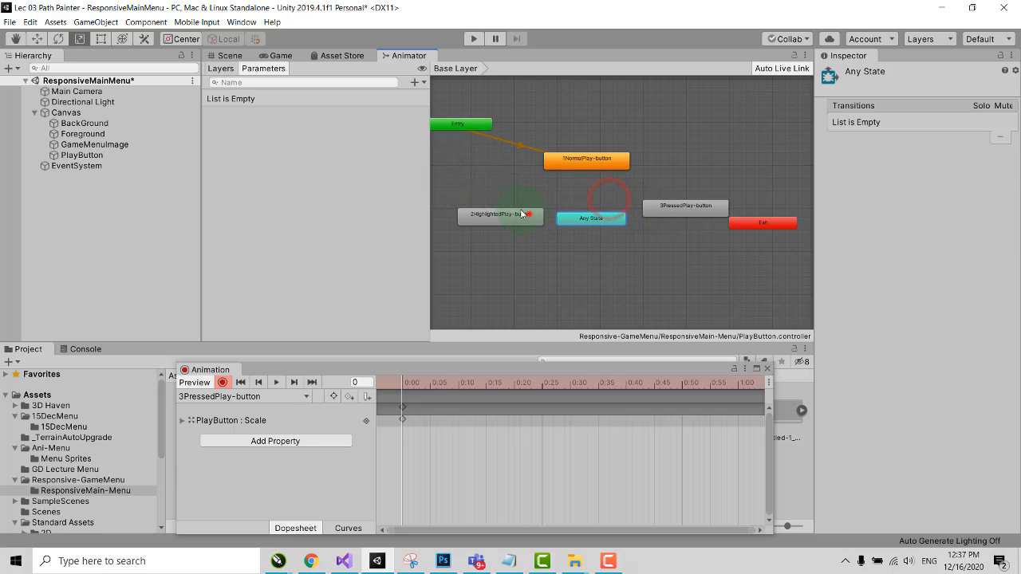
pyautogui.moveTo(528, 213); pyautogui.dragTo(511, 201)
pyautogui.moveTo(589, 225); pyautogui.dragTo(589, 220)
pyautogui.moveTo(663, 210); pyautogui.dragTo(668, 206)
pyautogui.moveTo(602, 214); pyautogui.dragTo(602, 207)
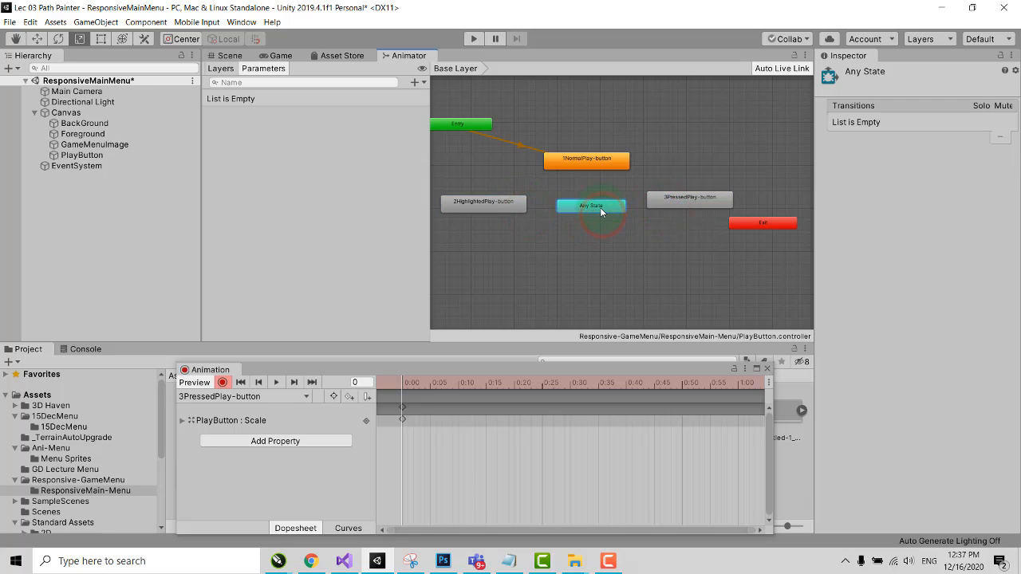
# - Try to set PlayButton's Button transition to Animation while the 3PressedPlay-button clip is still recording
pyautogui.click(81, 154)
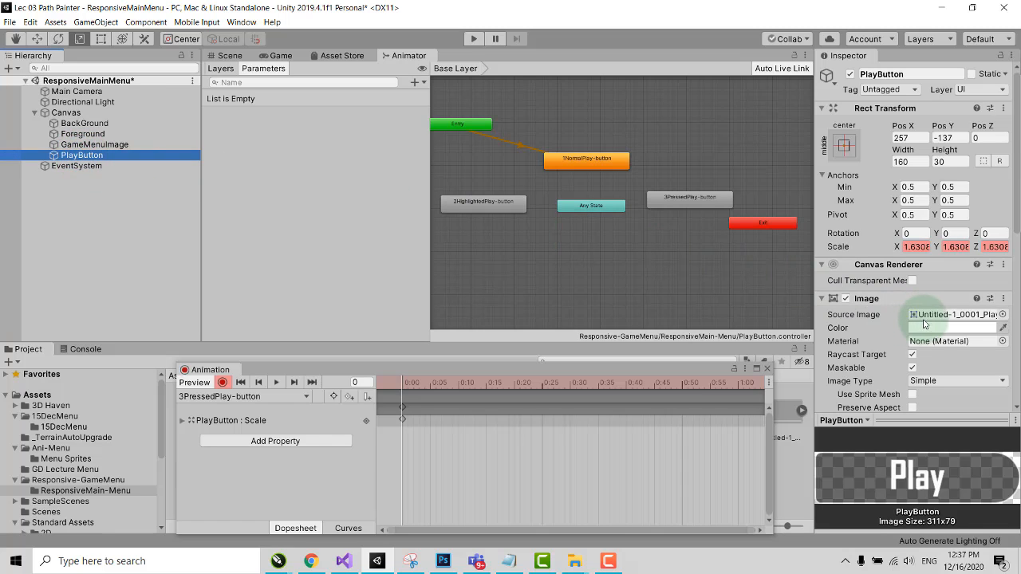
pyautogui.scroll(-3, 924, 322)
pyautogui.scroll(-3, 924, 322)
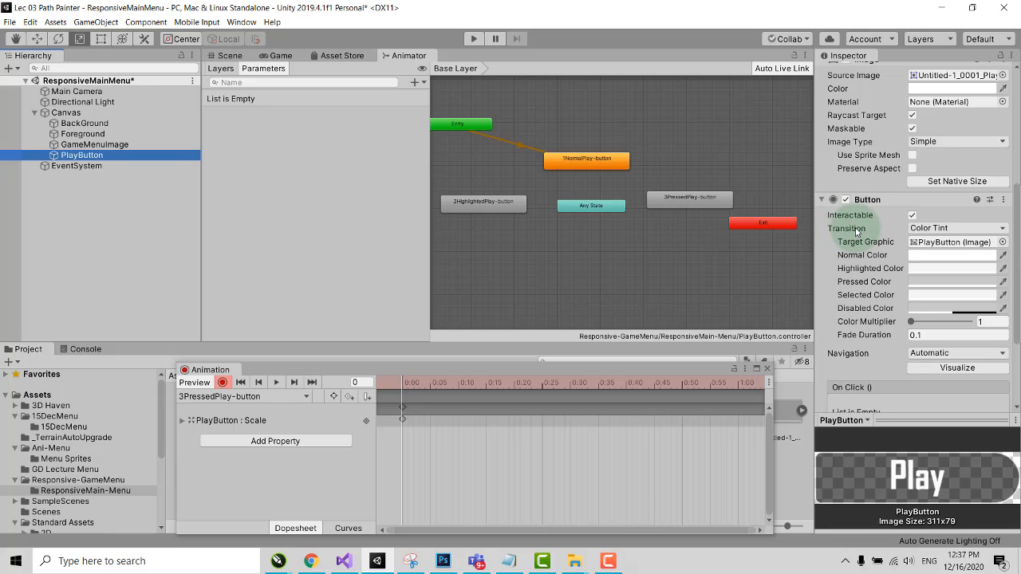
pyautogui.click(952, 229)
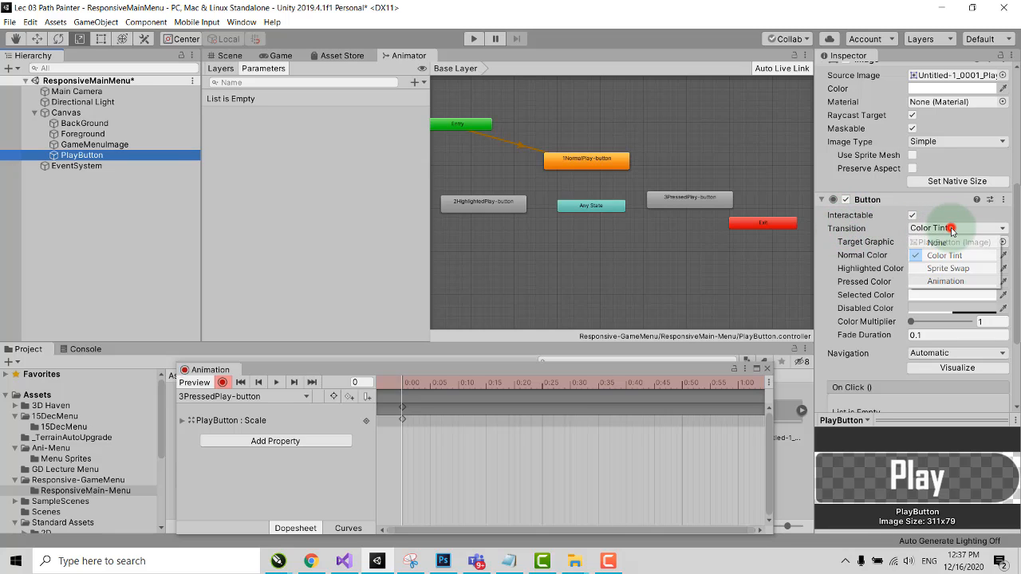
pyautogui.click(947, 281)
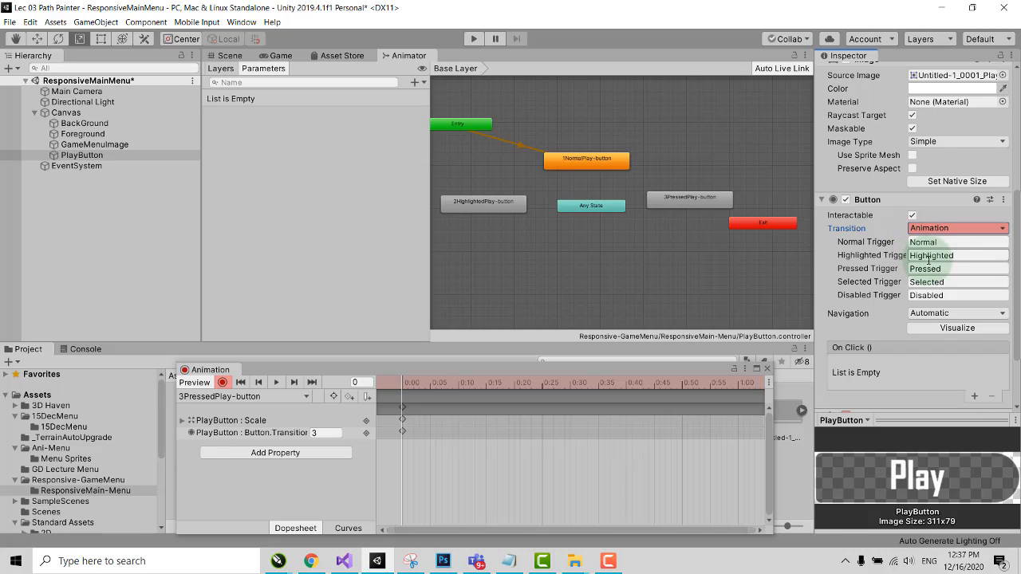
# - Close the Animation window and set the Button component's transition on PlayButton to Animation
pyautogui.click(766, 369)
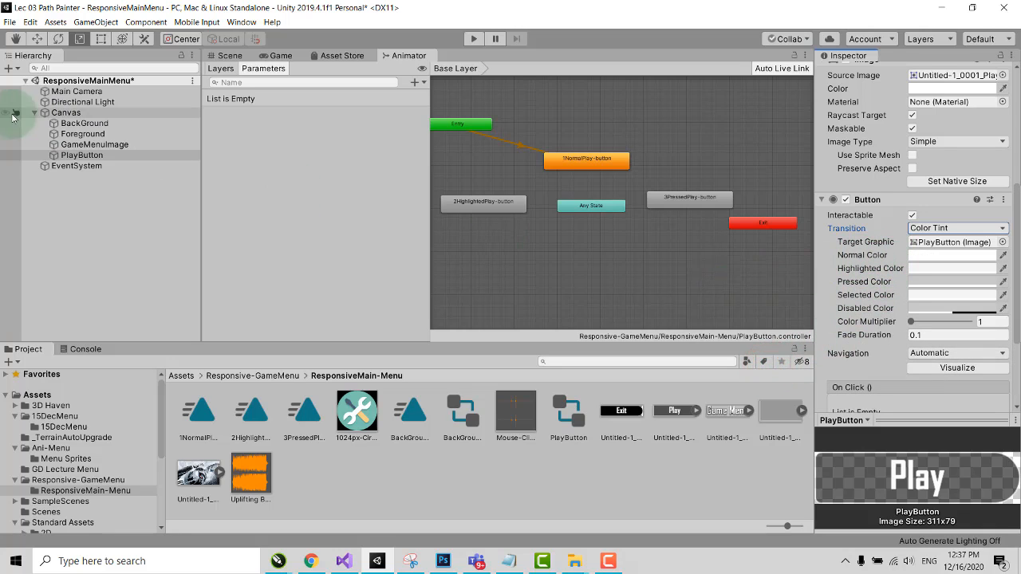
pyautogui.click(82, 157)
pyautogui.scroll(-5, 869, 279)
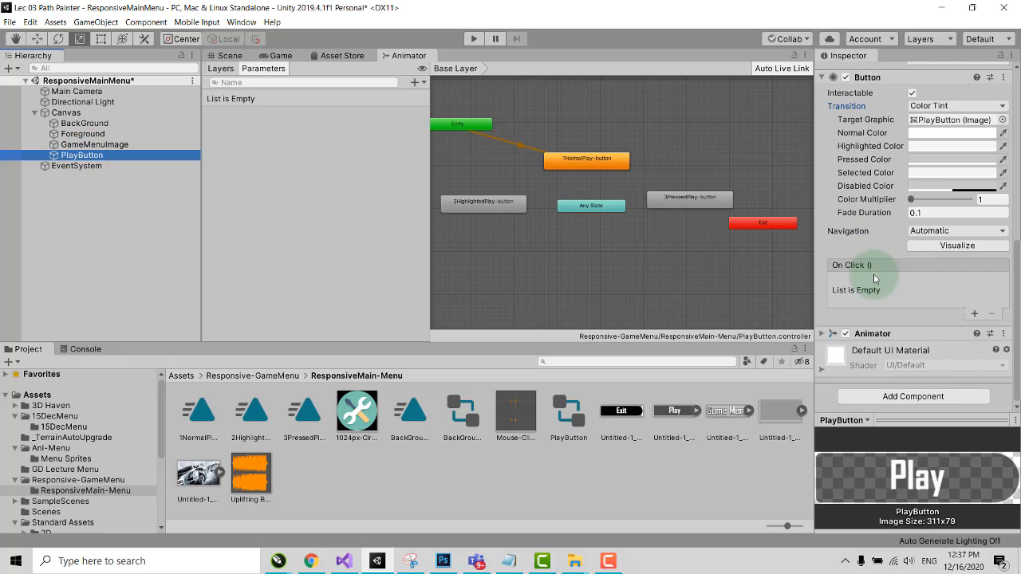
pyautogui.scroll(15, 875, 278)
pyautogui.scroll(-5, 877, 257)
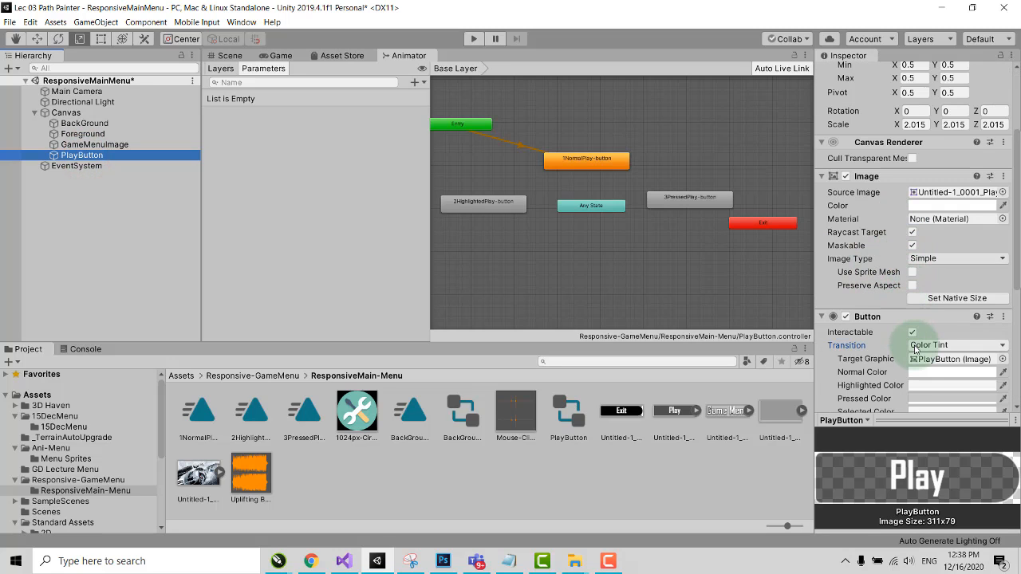
pyautogui.scroll(-5, 913, 343)
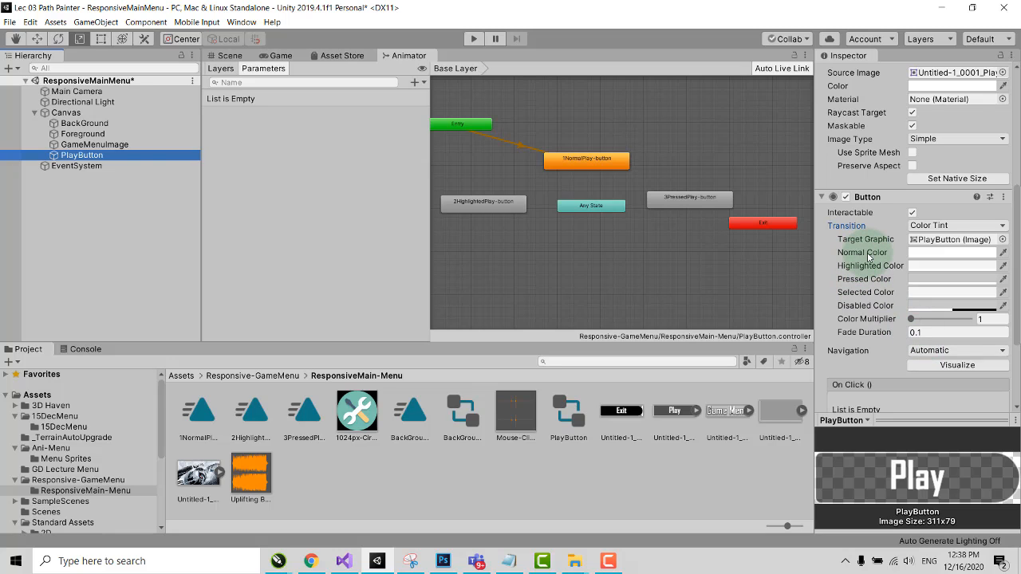
pyautogui.click(952, 225)
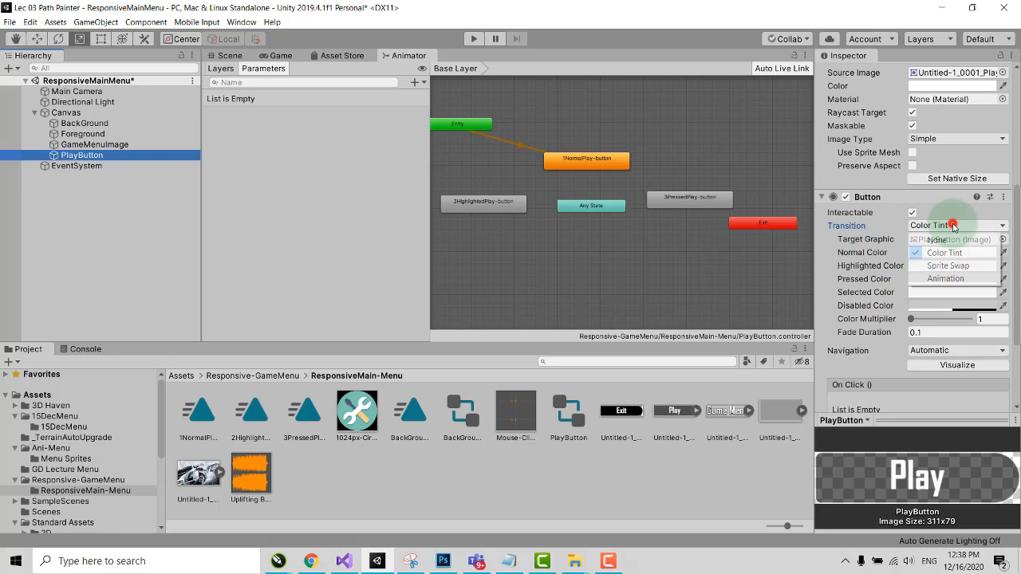
pyautogui.click(941, 280)
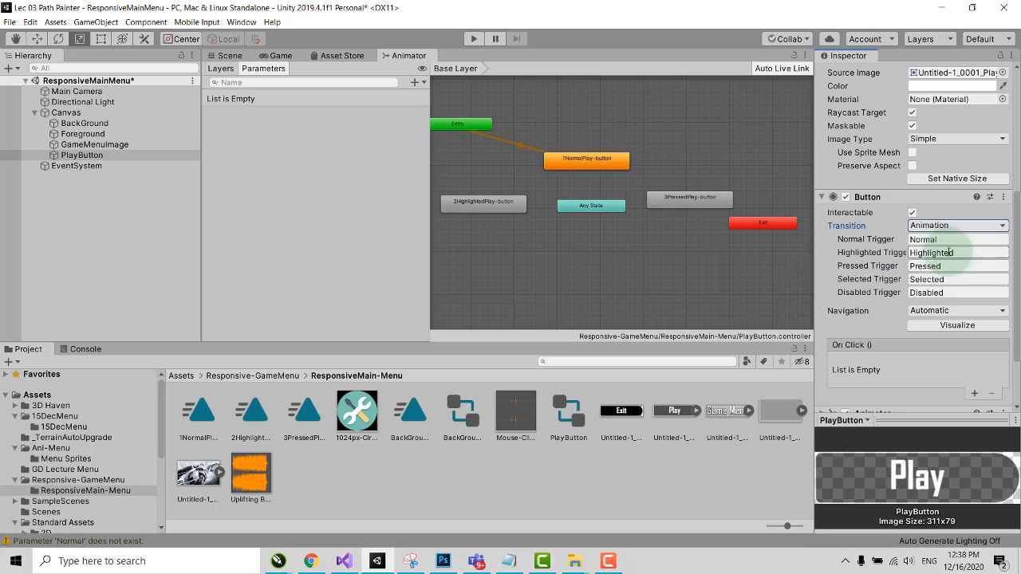
# - Add a trigger parameter named Normal to PlayButton's Animator, matching the button's Normal Trigger name
pyautogui.click(949, 240)
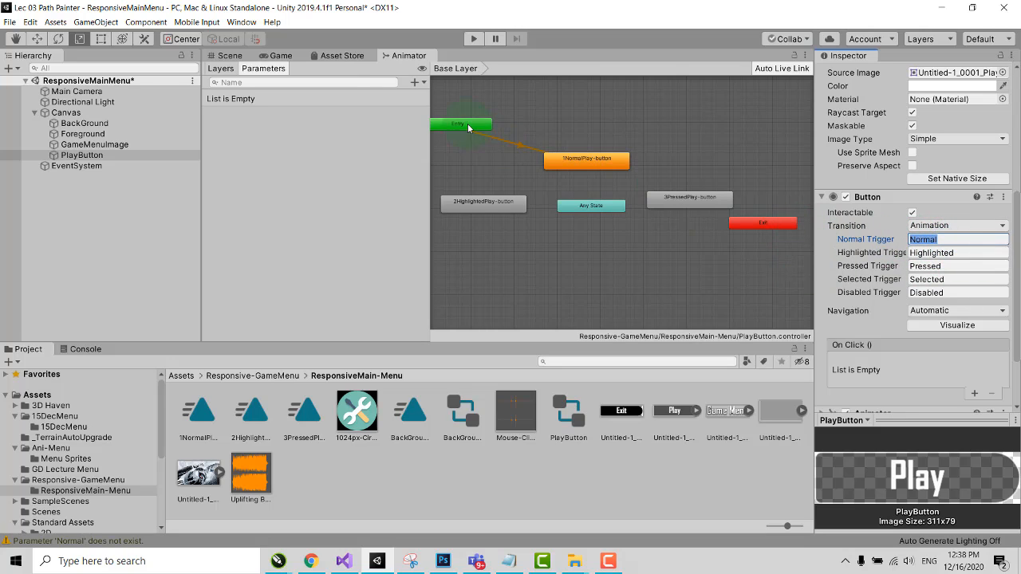
pyautogui.click(416, 82)
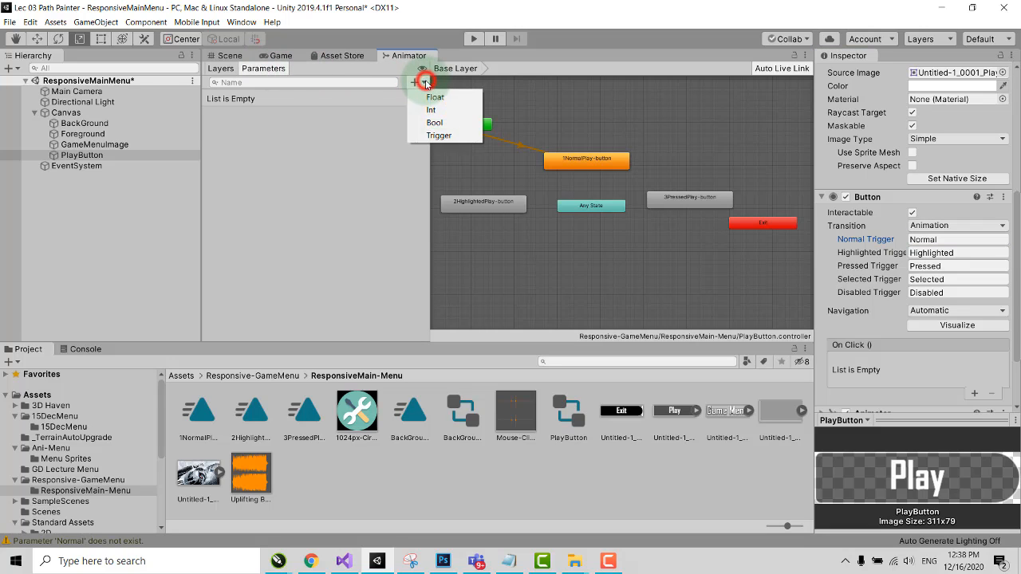
pyautogui.click(437, 135)
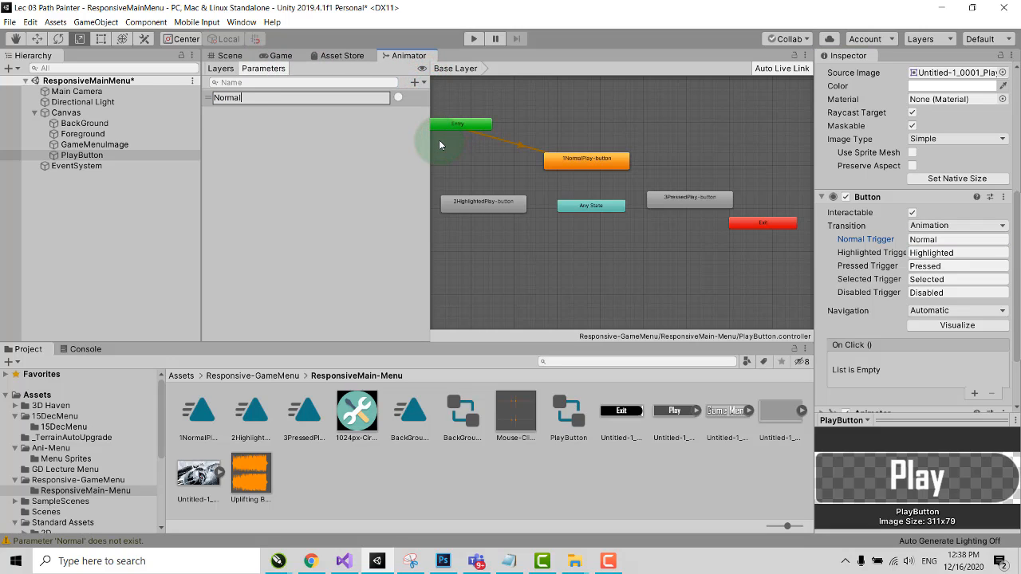
pyautogui.write('Normal')
# - Add a second Animator trigger parameter named Highlighted, matching the button's Highlighted Trigger name
pyautogui.click(960, 253)
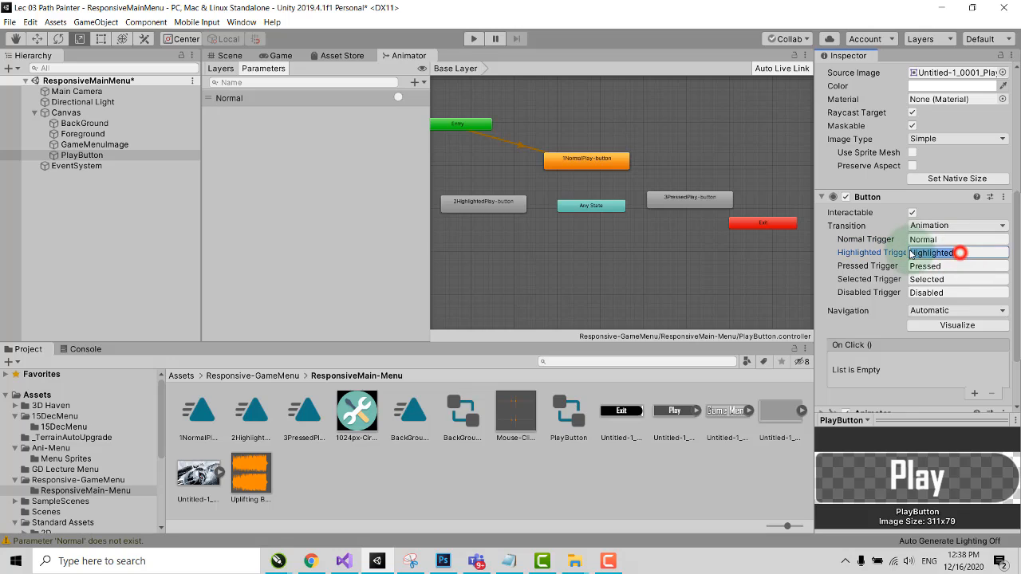
pyautogui.click(421, 83)
pyautogui.click(434, 136)
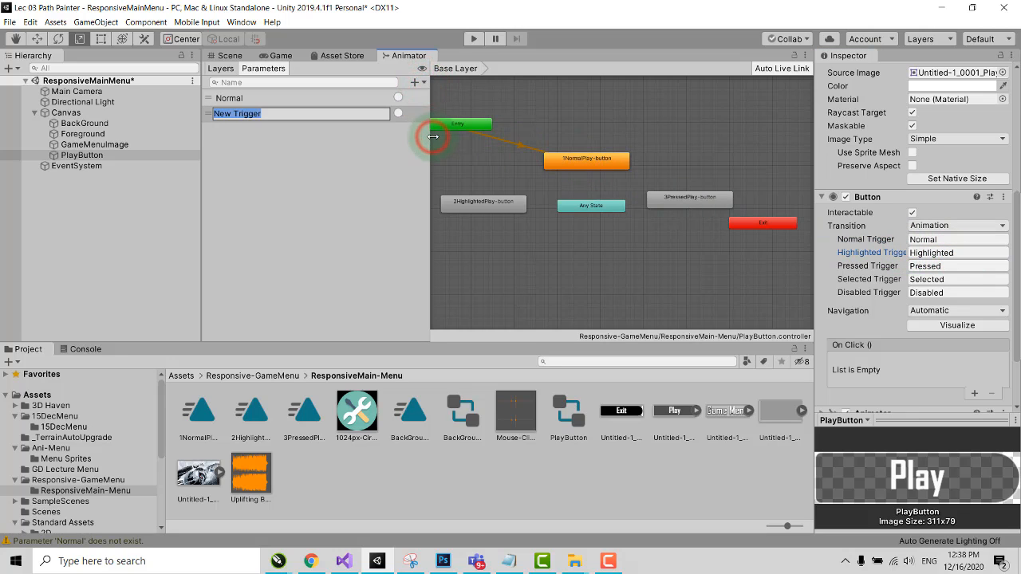
pyautogui.write('Highlighted')
# - Add a third Animator trigger parameter named Pressed, matching the button's Pressed Trigger name
pyautogui.click(942, 268)
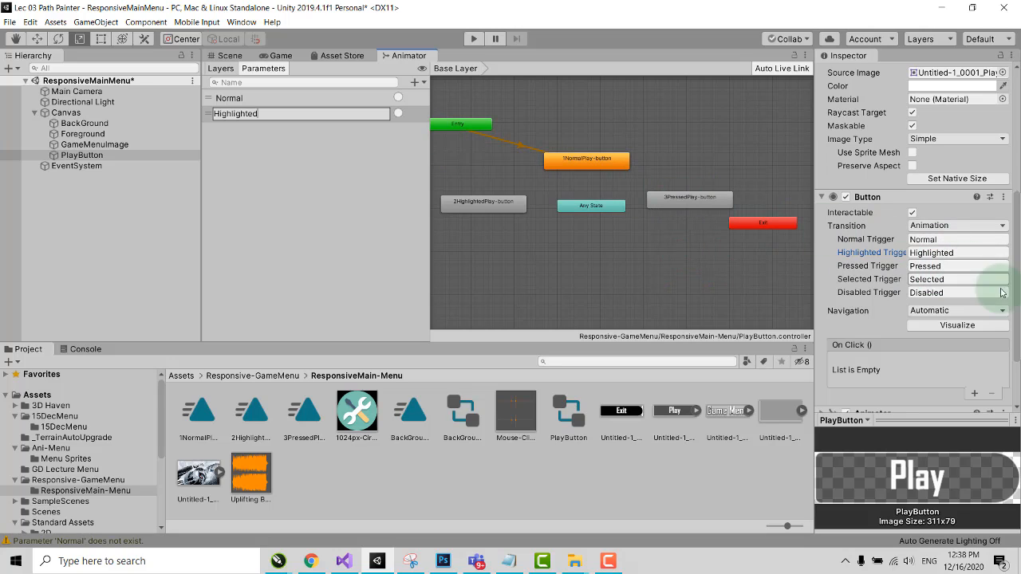
pyautogui.moveTo(949, 266); pyautogui.dragTo(903, 272)
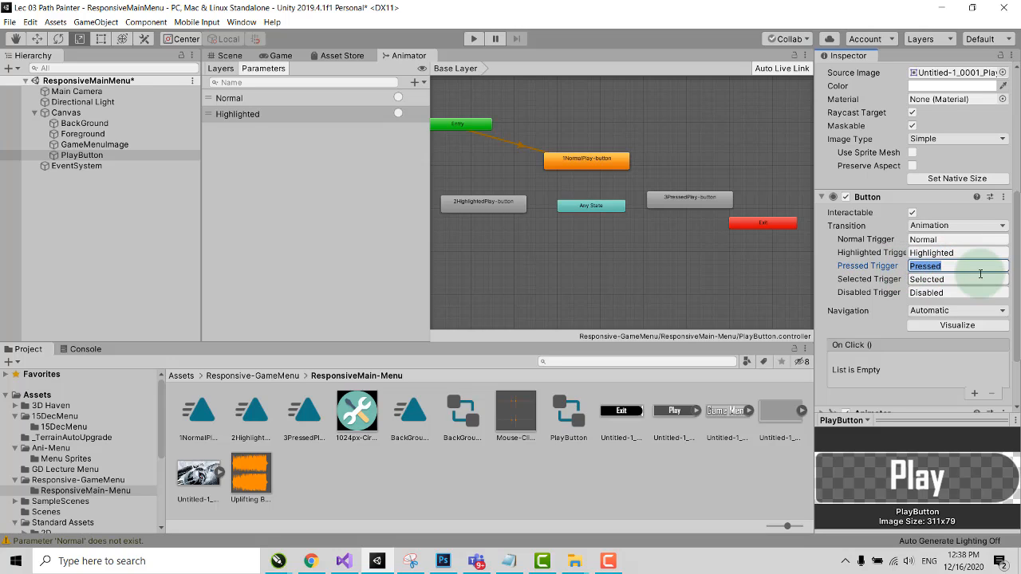
pyautogui.click(424, 83)
pyautogui.click(436, 134)
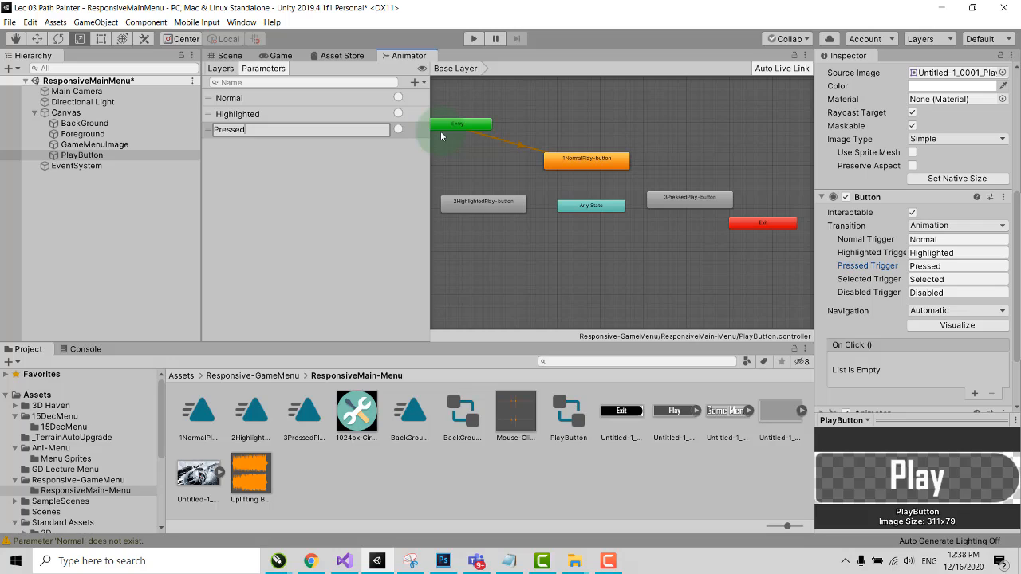
pyautogui.click(406, 160)
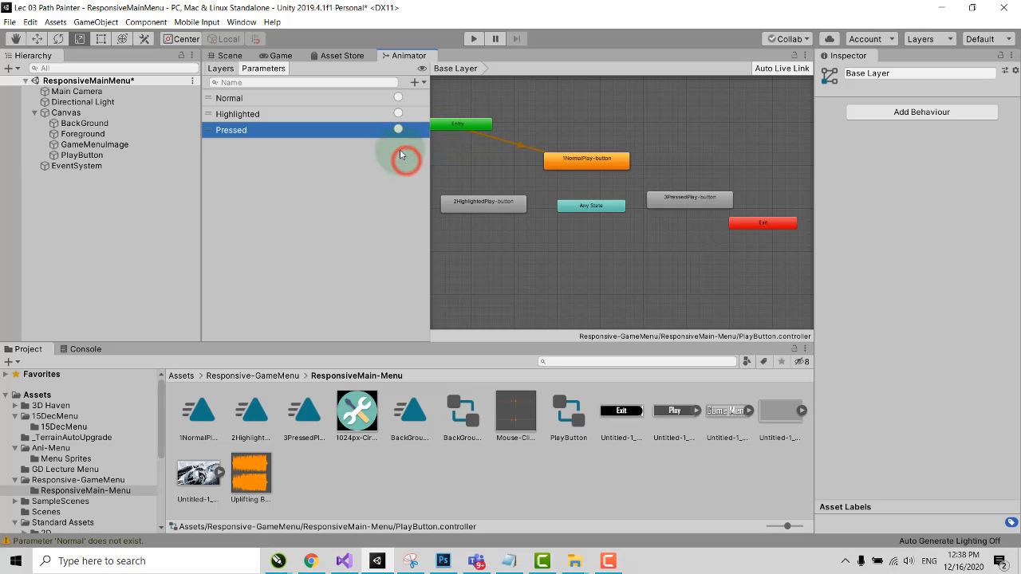
# - Create transitions from Any State to 1NormalPlay-button, 2HighlightedPlay-button and 3PressedPlay-button
pyautogui.moveTo(593, 208); pyautogui.dragTo(584, 208)
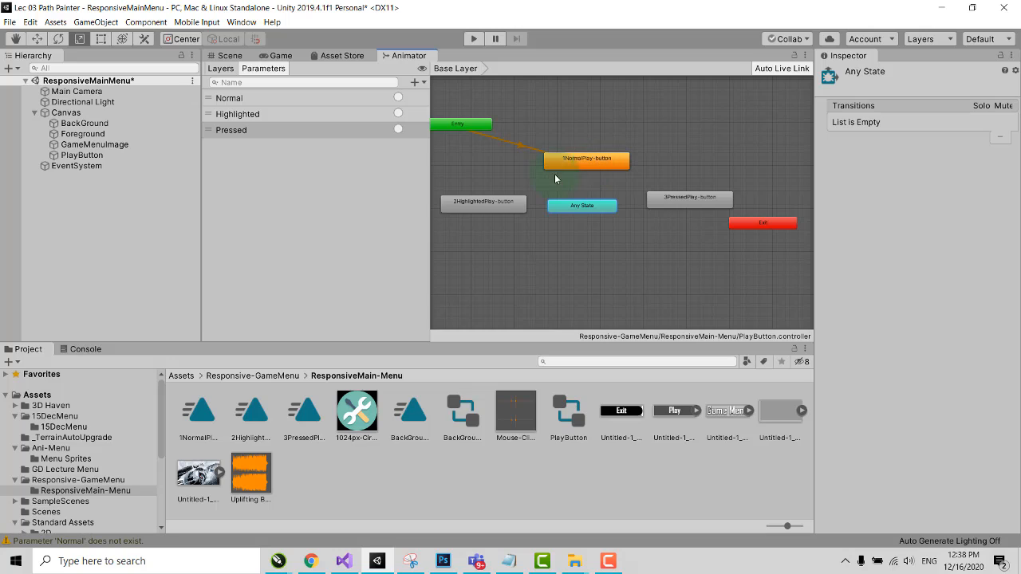
pyautogui.rightClick(590, 210)
pyautogui.click(610, 212)
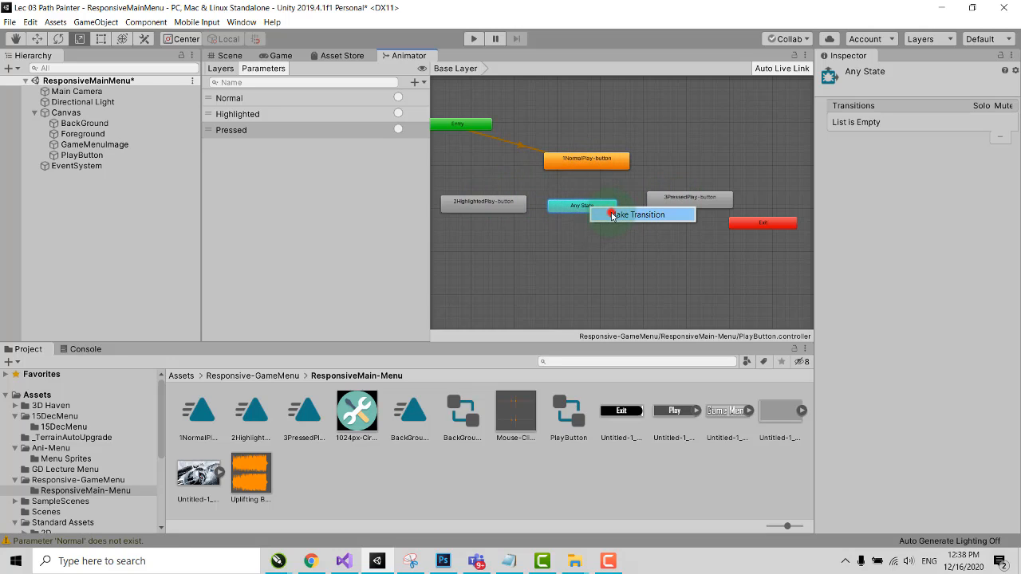
pyautogui.click(589, 163)
pyautogui.rightClick(567, 206)
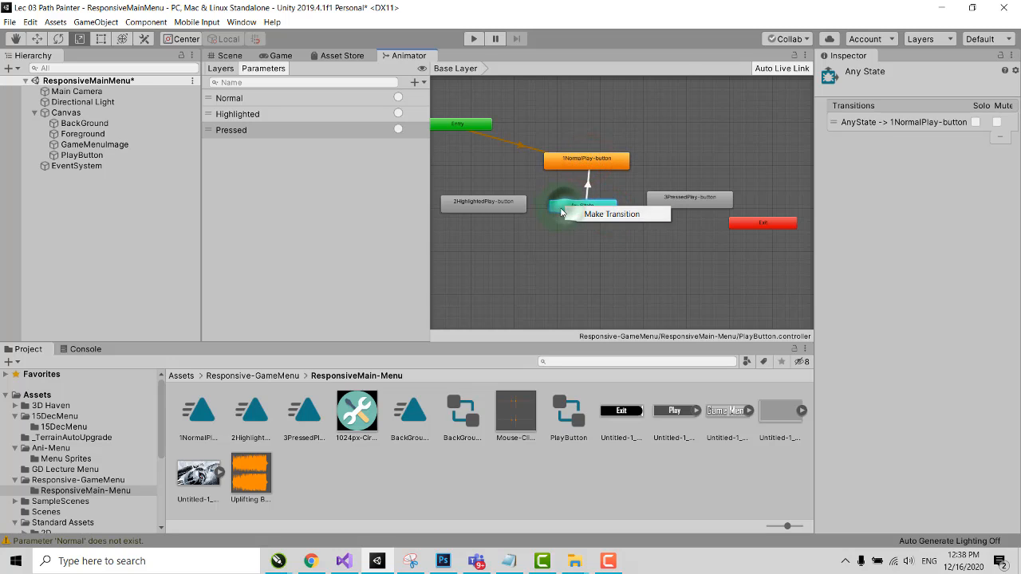
pyautogui.click(583, 212)
pyautogui.click(486, 203)
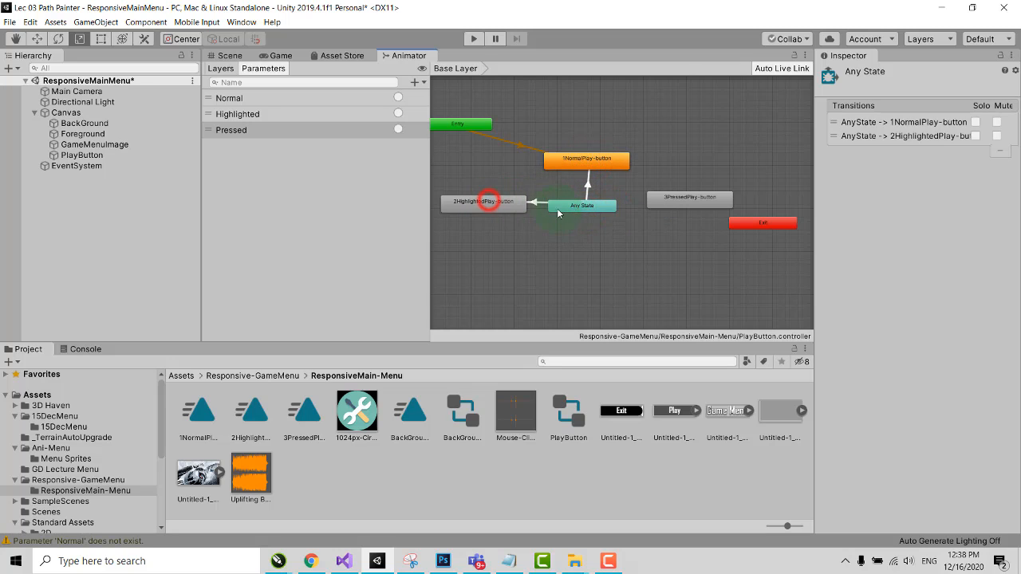
pyautogui.rightClick(600, 209)
pyautogui.click(613, 212)
pyautogui.click(686, 199)
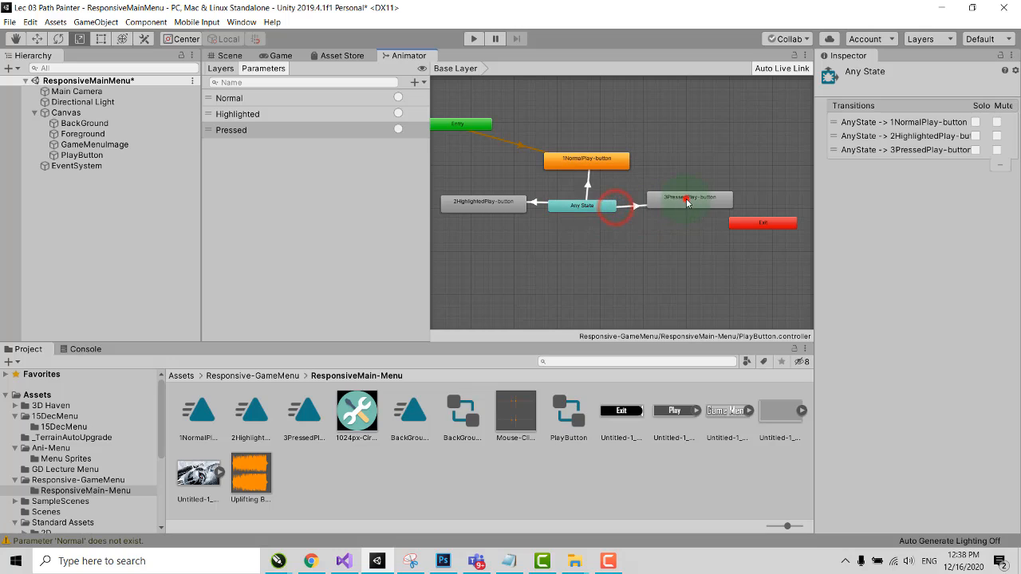
# - Add a Normal trigger condition to the transition from Any State to 1NormalPlay-button
pyautogui.click(588, 186)
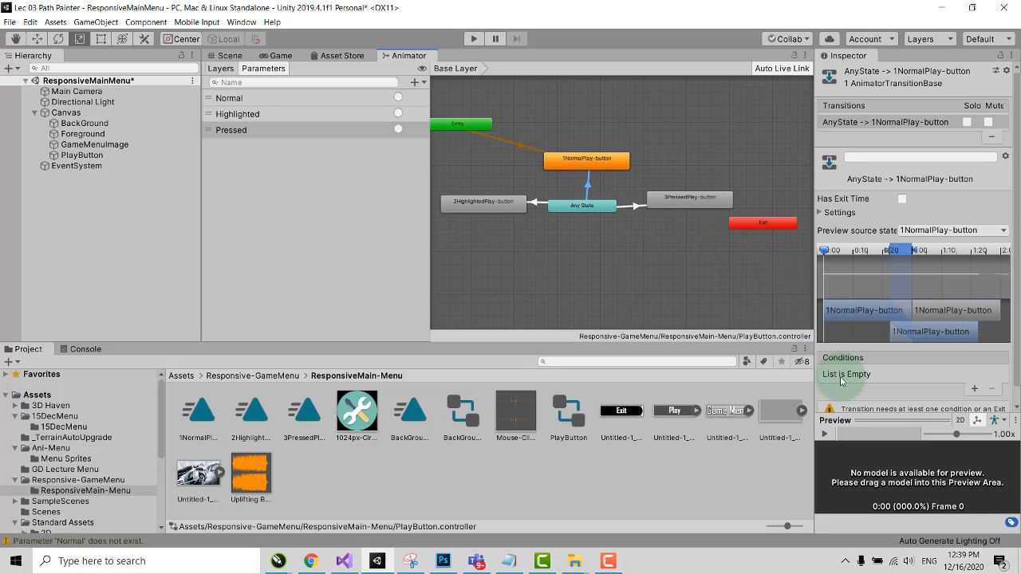
pyautogui.click(978, 390)
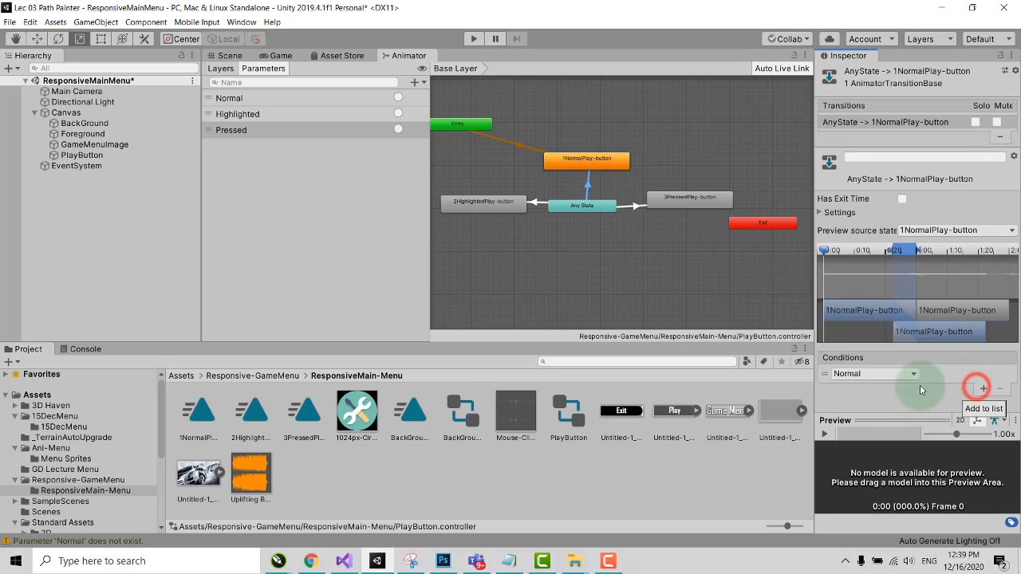
pyautogui.click(906, 373)
pyautogui.click(869, 417)
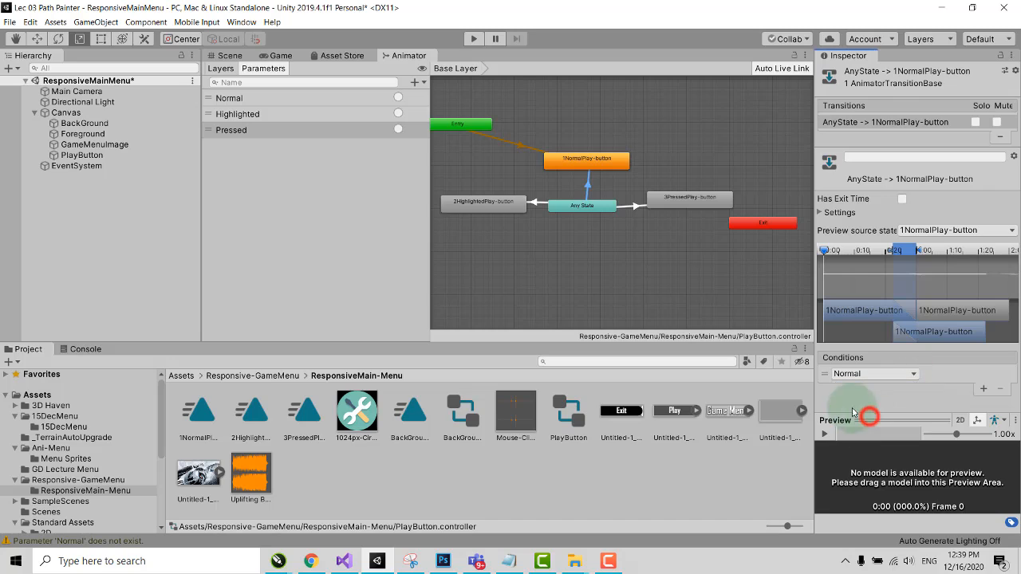
# - Add a condition to the transition from Any State to 2HighlightedPlay-button and set it to Highlighted
pyautogui.click(535, 206)
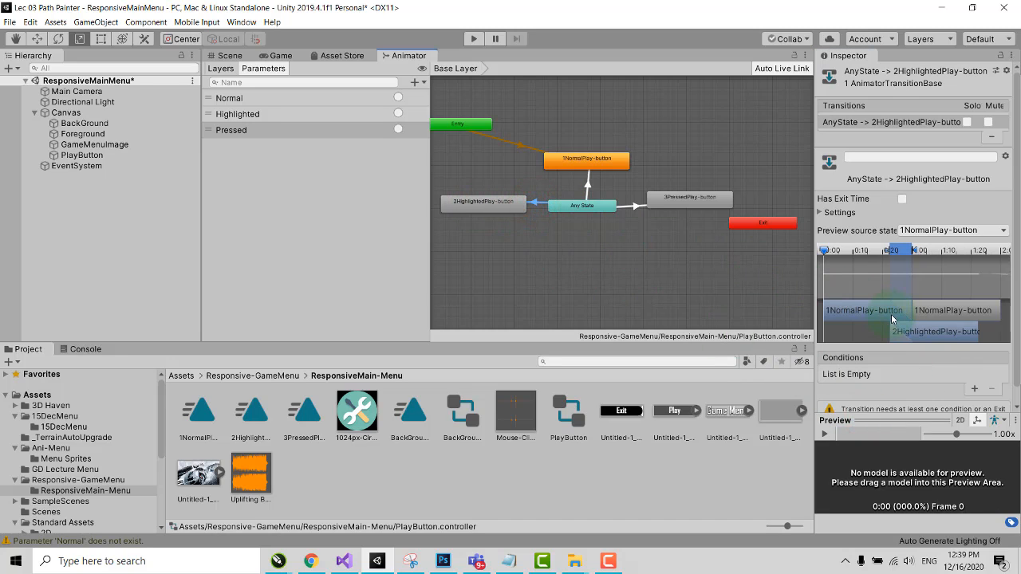
pyautogui.click(972, 389)
pyautogui.click(907, 373)
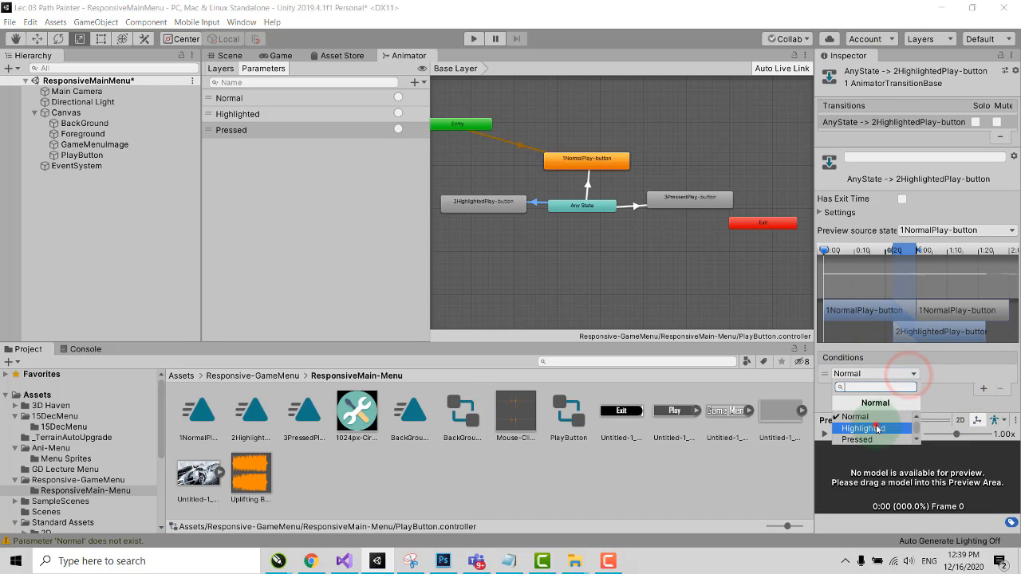
pyautogui.click(875, 422)
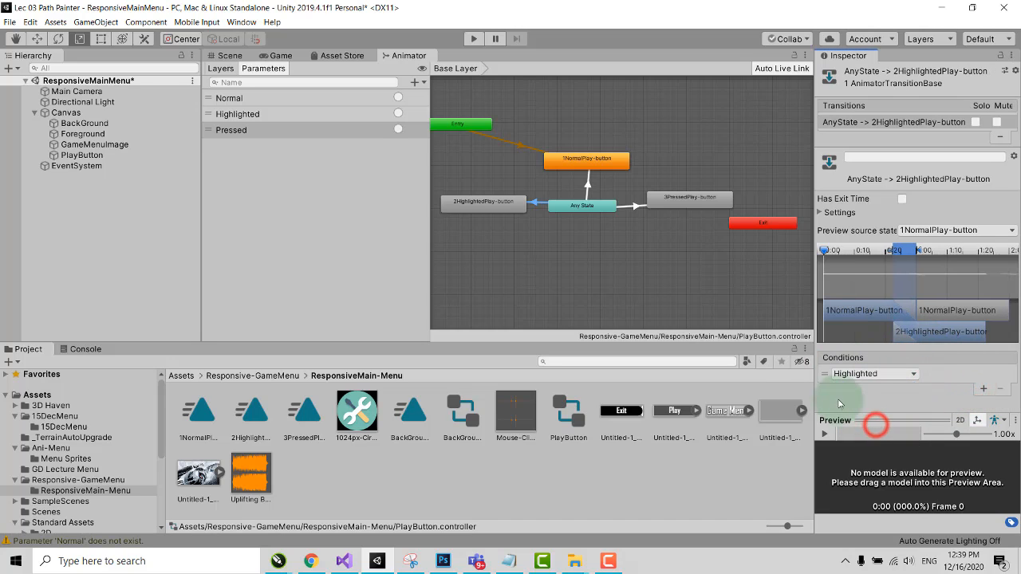
# - Add a condition to the transition from Any State to 3PressedPlay-button and set it to Pressed
pyautogui.click(635, 209)
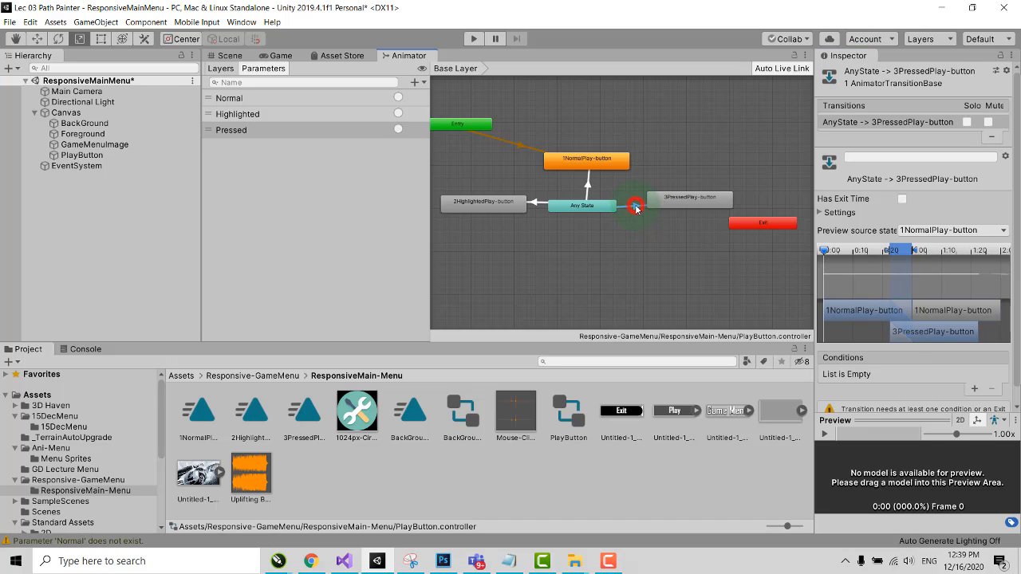
pyautogui.click(975, 389)
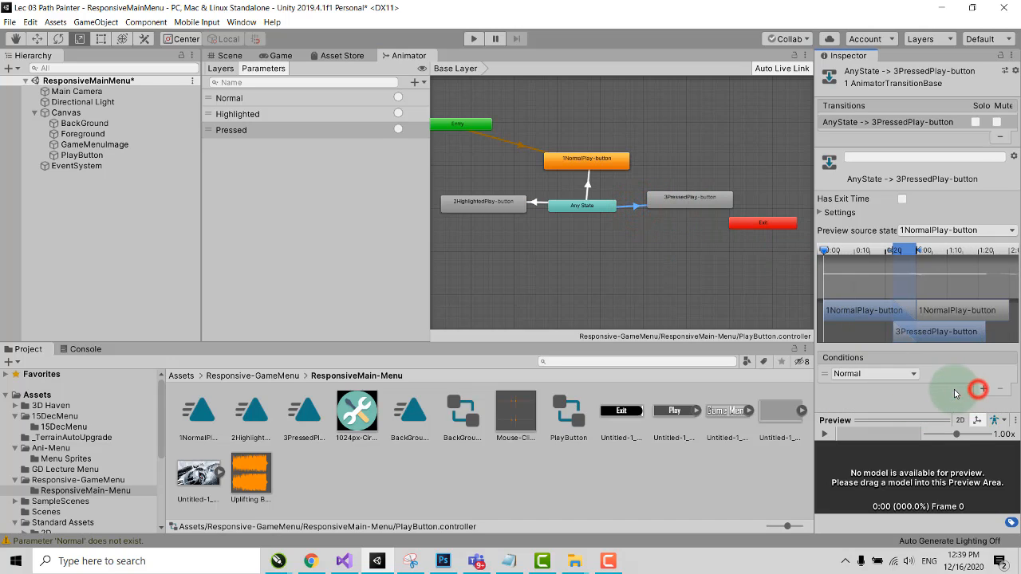
pyautogui.click(901, 374)
pyautogui.click(875, 440)
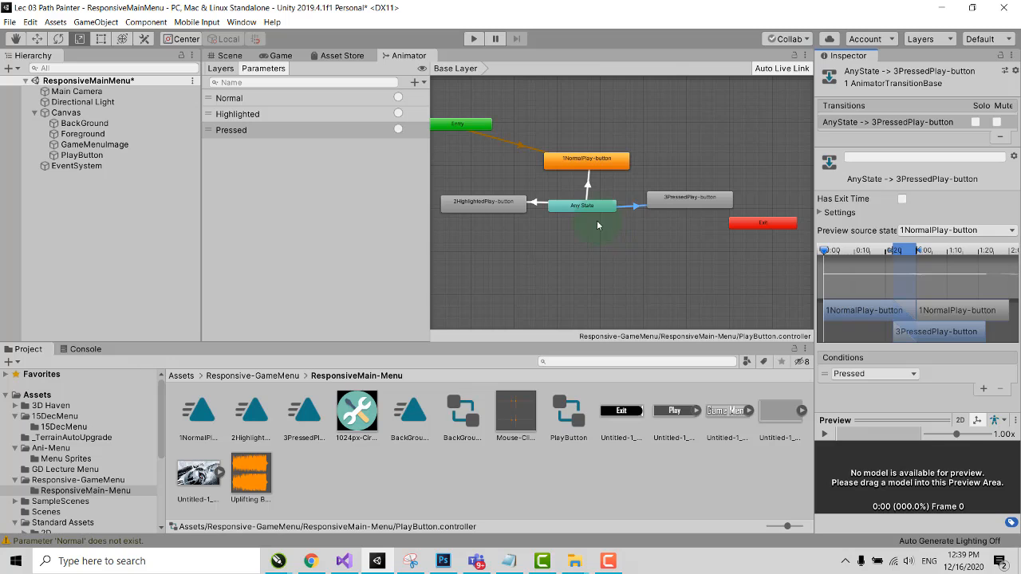
# - Run the scene to test the Play button's state animations, and stop it again
pyautogui.click(230, 55)
pyautogui.click(473, 39)
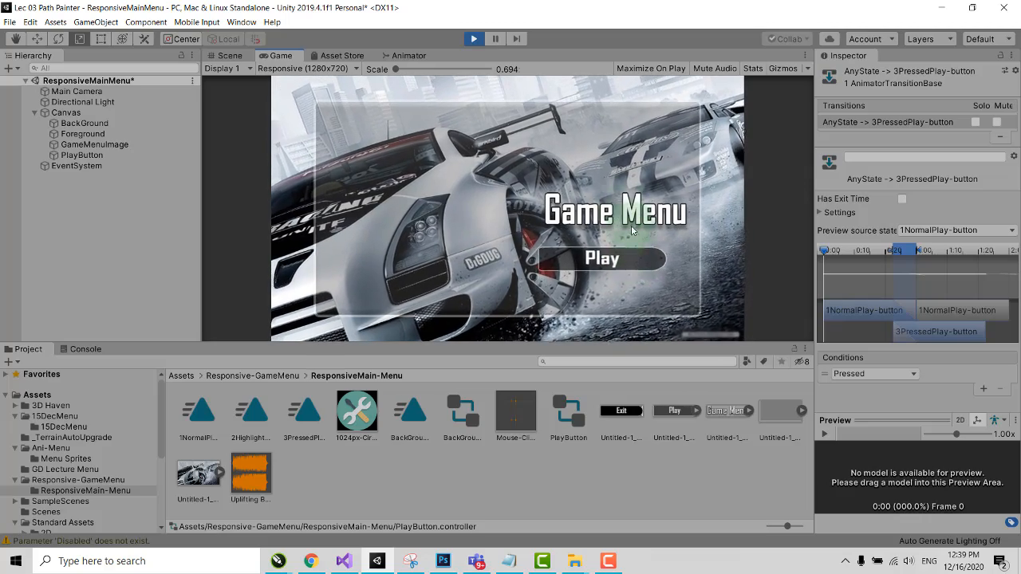
pyautogui.click(469, 36)
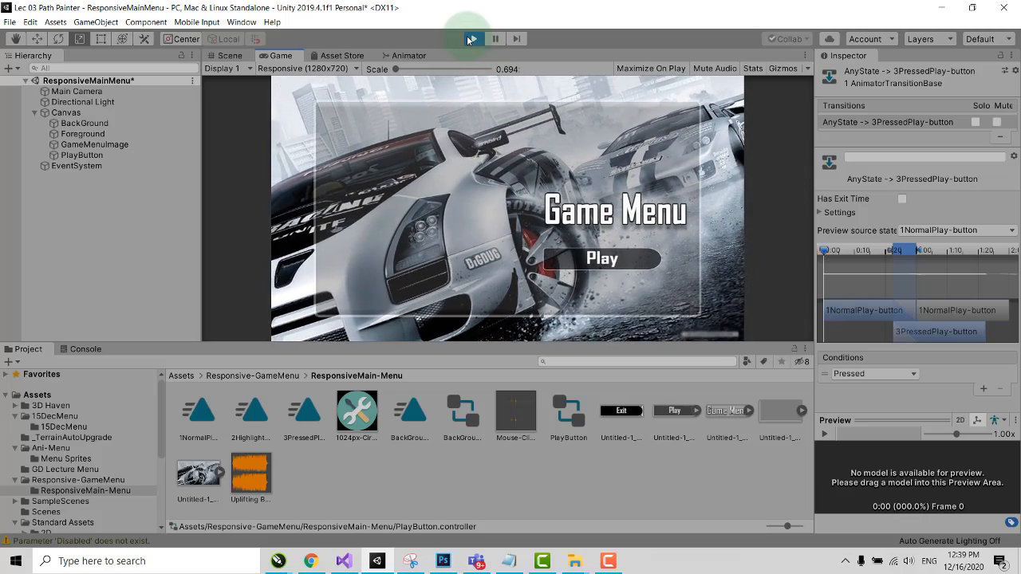
pyautogui.click(474, 40)
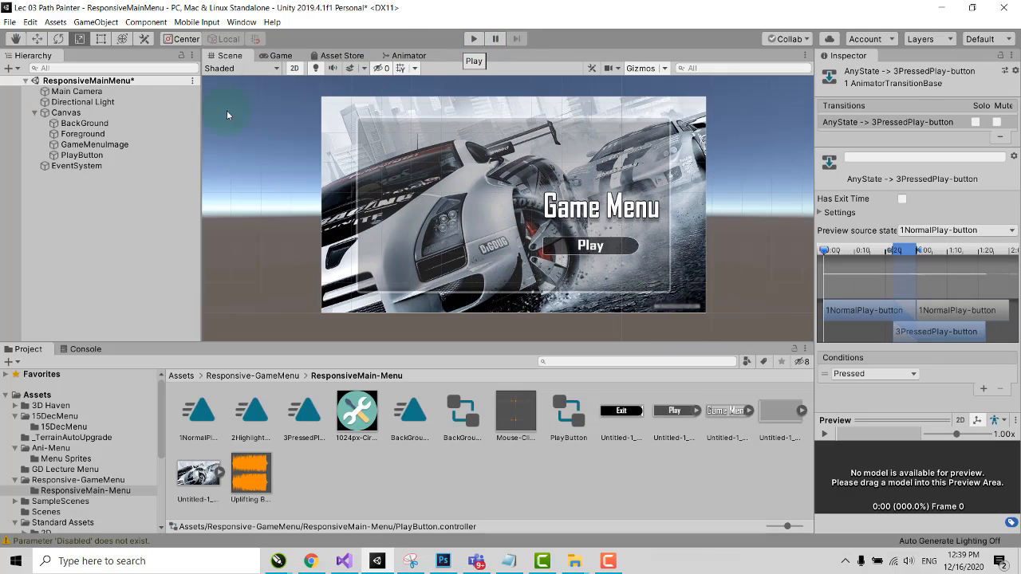
# - Add an Audio Source as a child of PlayButton and rename it PlayButtonAudio
pyautogui.click(81, 156)
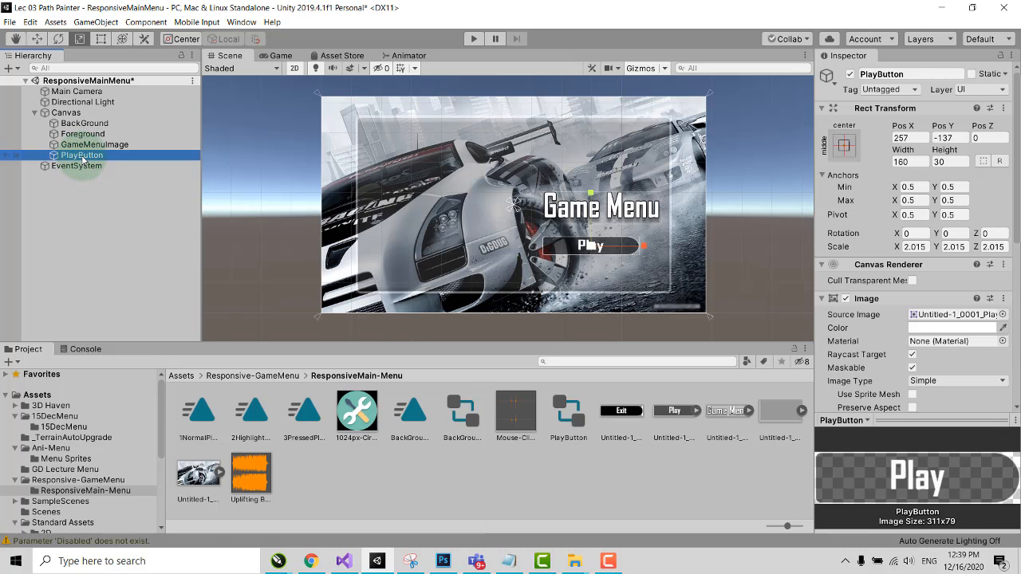
pyautogui.rightClick(88, 157)
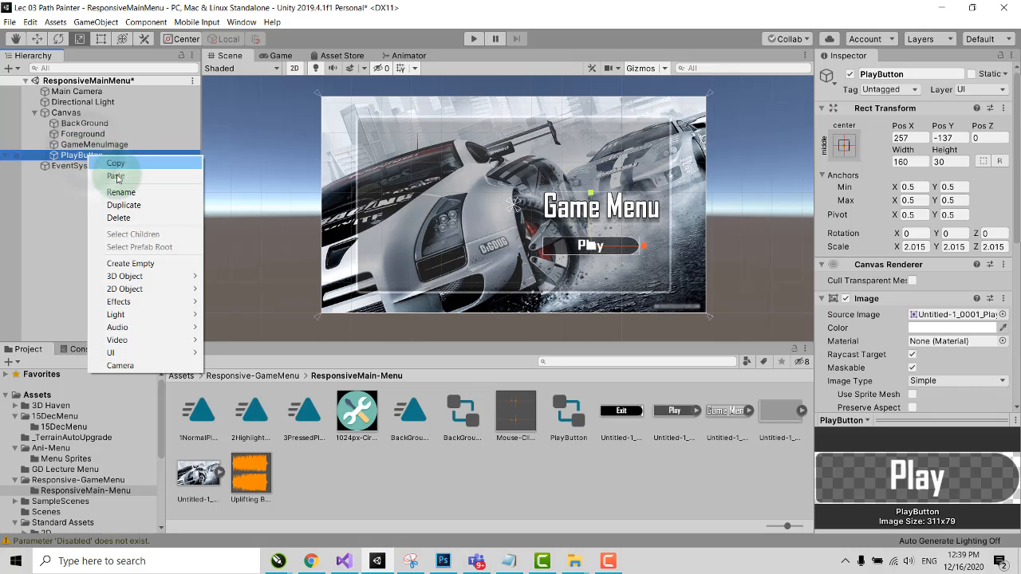
pyautogui.moveTo(140, 328)
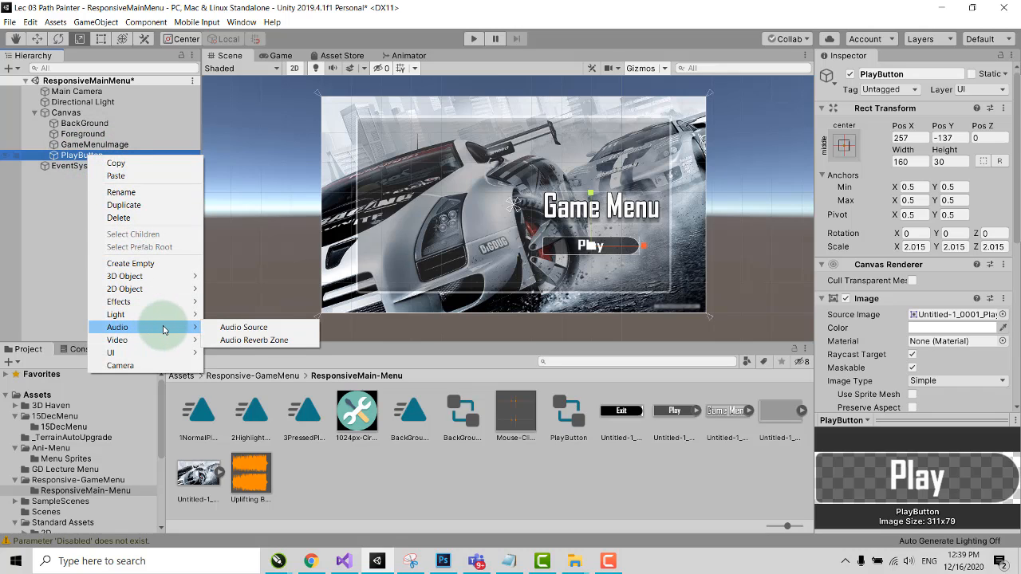
pyautogui.click(236, 330)
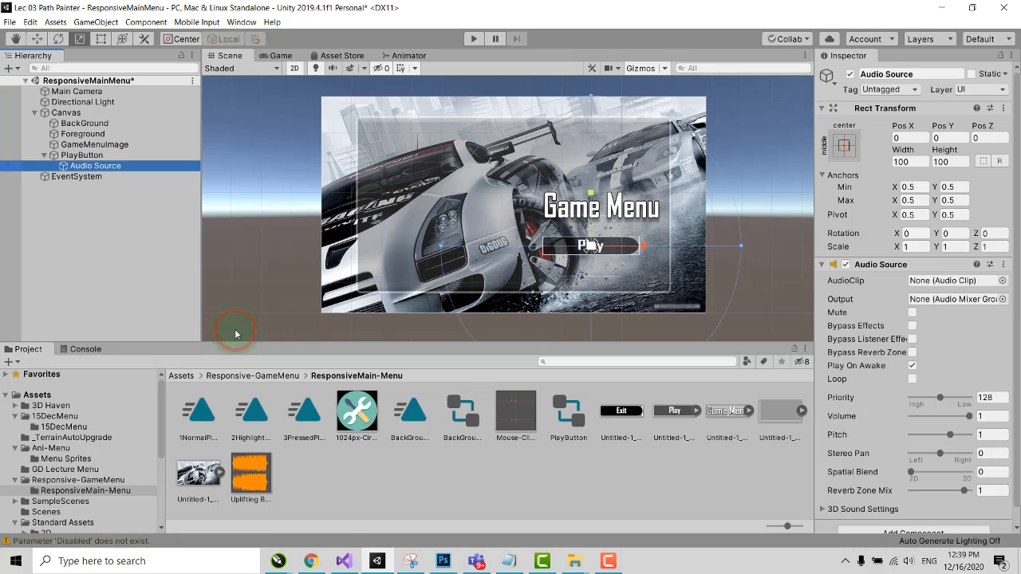
pyautogui.click(893, 74)
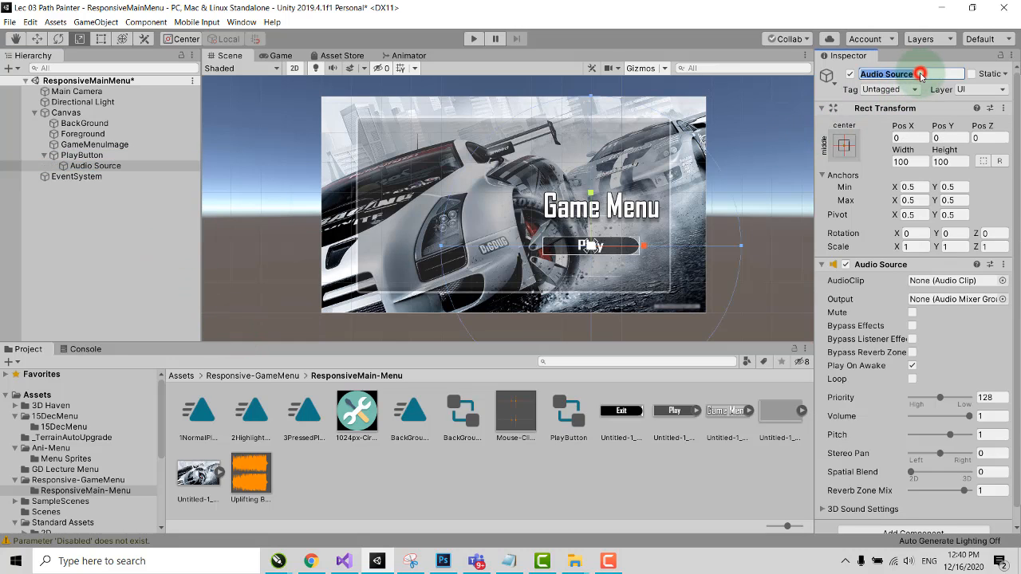
pyautogui.click(861, 73)
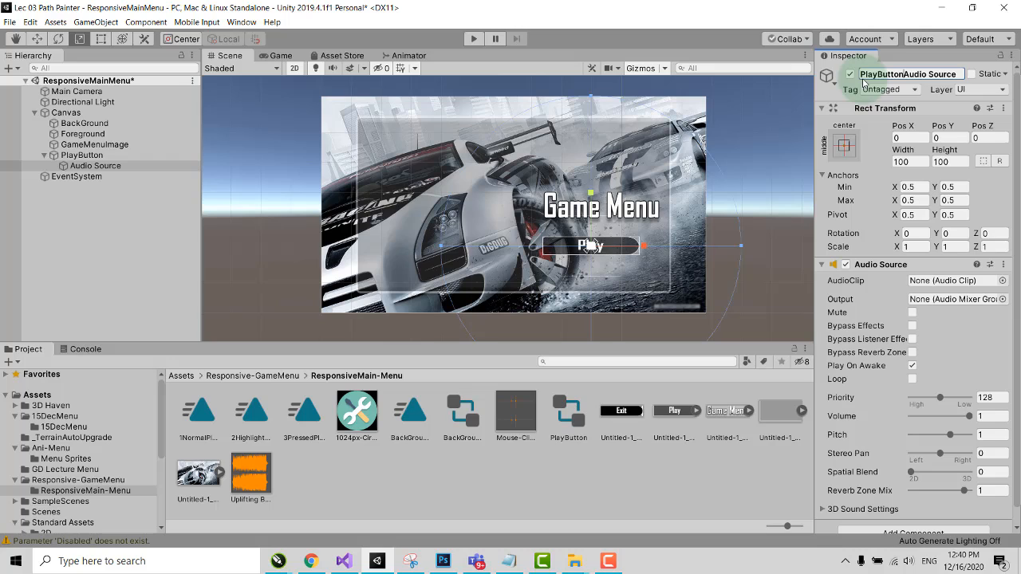
pyautogui.doubleClick(929, 74)
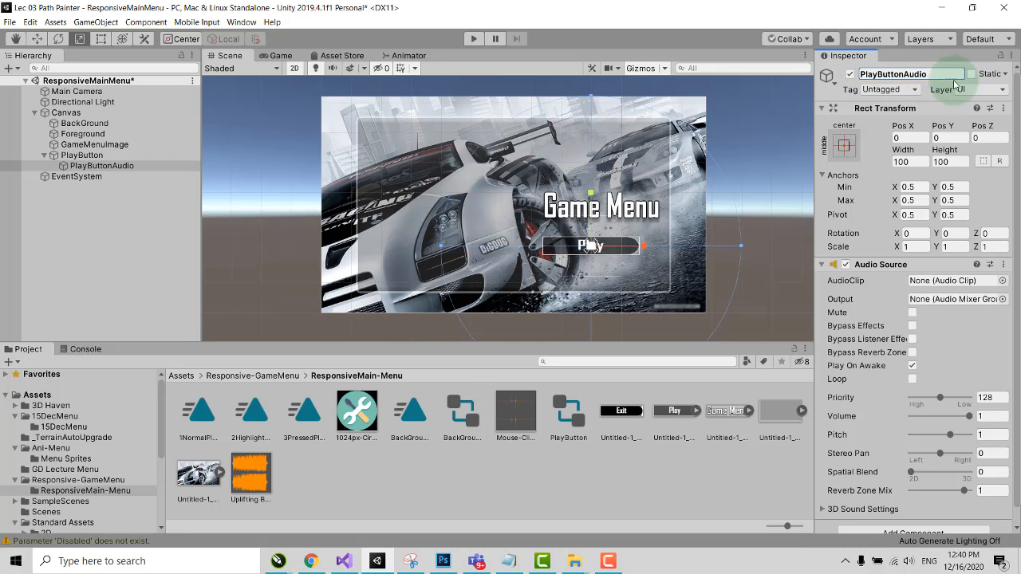
# - Clear the logged console warnings and return to the project assets
pyautogui.click(94, 167)
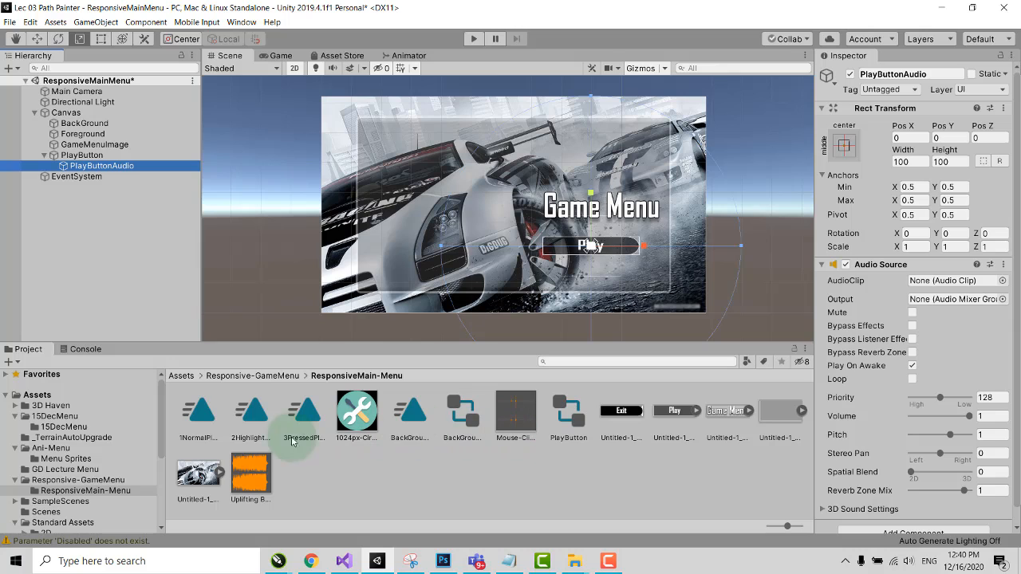
pyautogui.click(86, 349)
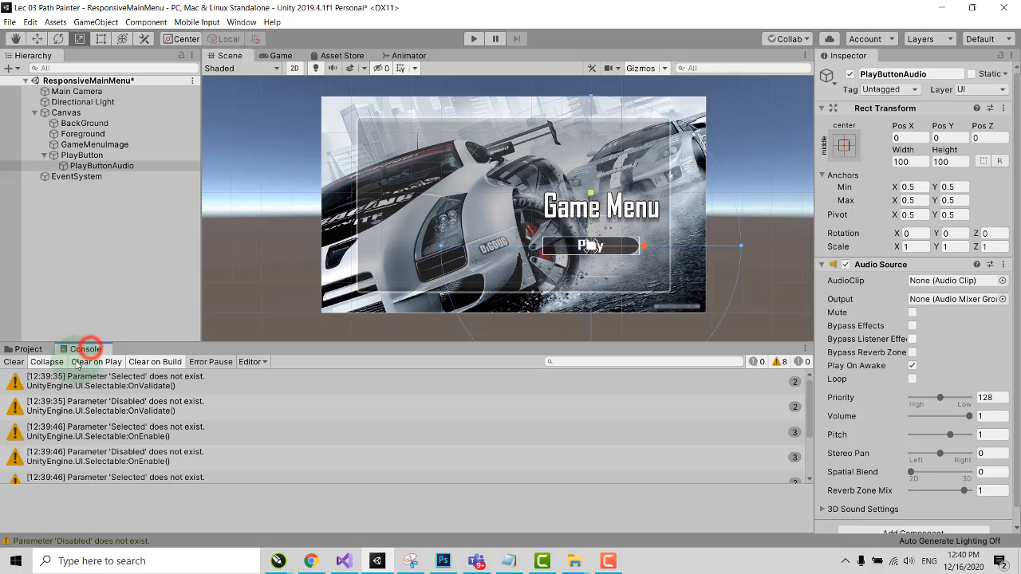
pyautogui.click(13, 362)
pyautogui.click(28, 349)
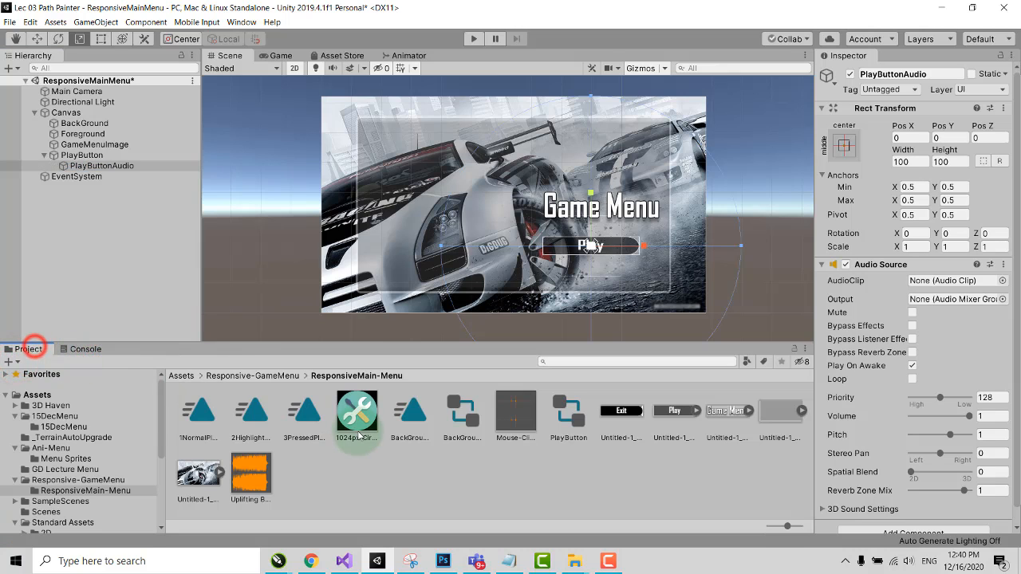
# - Import the Mouse-Click-00-c-FesliyanStudios.com MP3 from the ResponsiveMain-Menu folder in File Explorer into the Unity project's ResponsiveMain-Menu assets
pyautogui.click(575, 561)
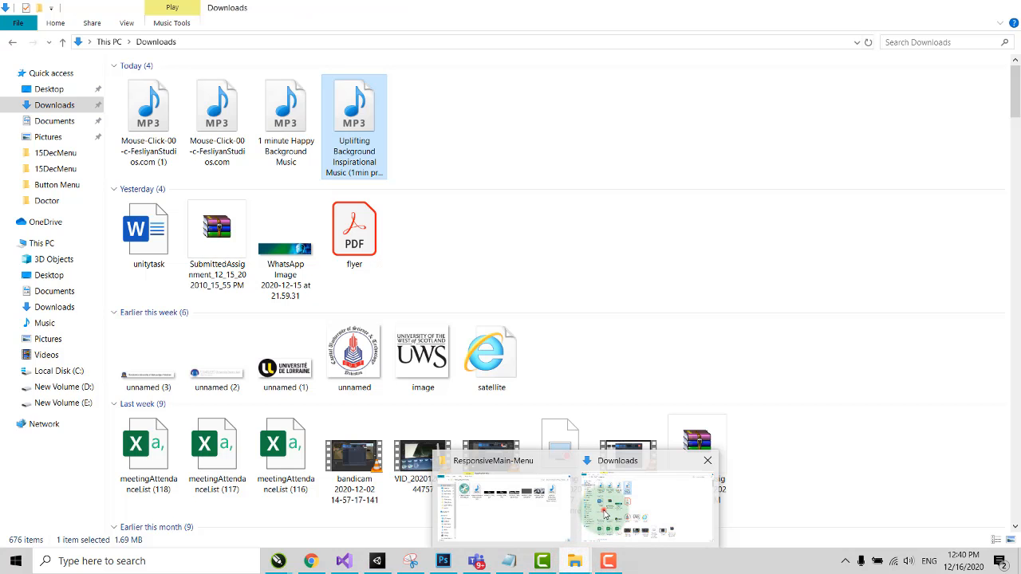
pyautogui.click(605, 515)
pyautogui.click(574, 561)
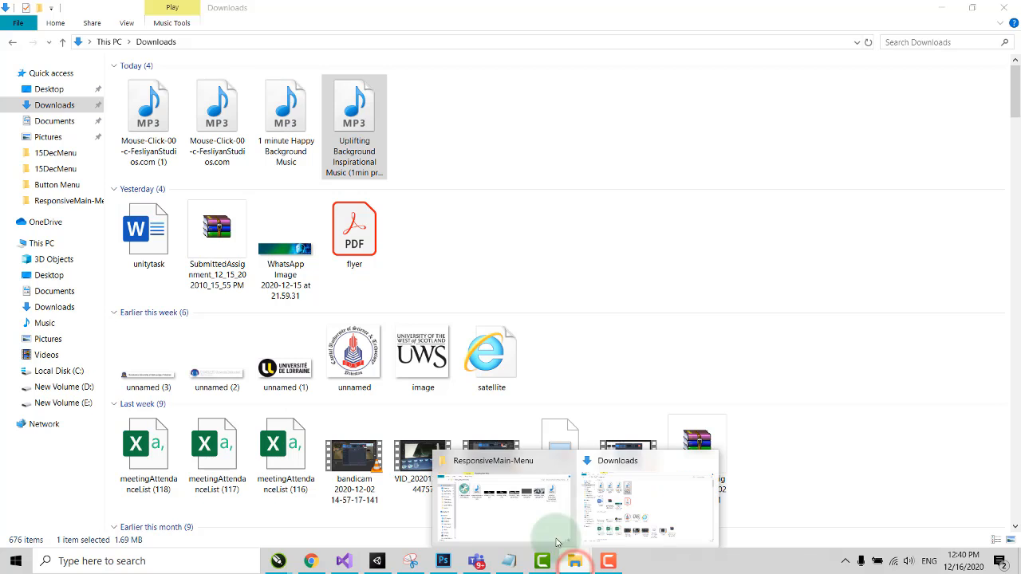
pyautogui.click(550, 531)
pyautogui.click(588, 267)
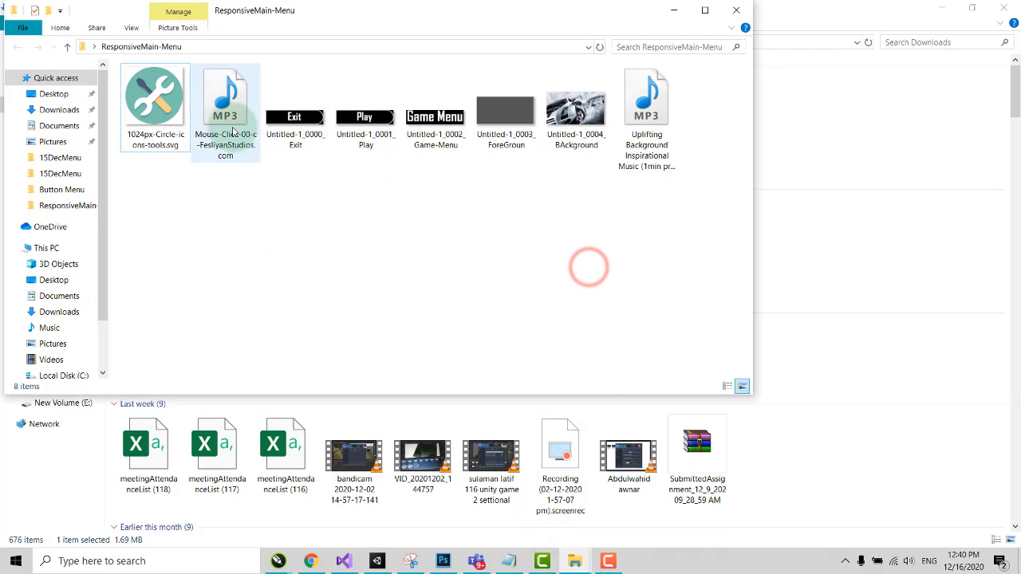
pyautogui.moveTo(233, 130); pyautogui.dragTo(417, 476)
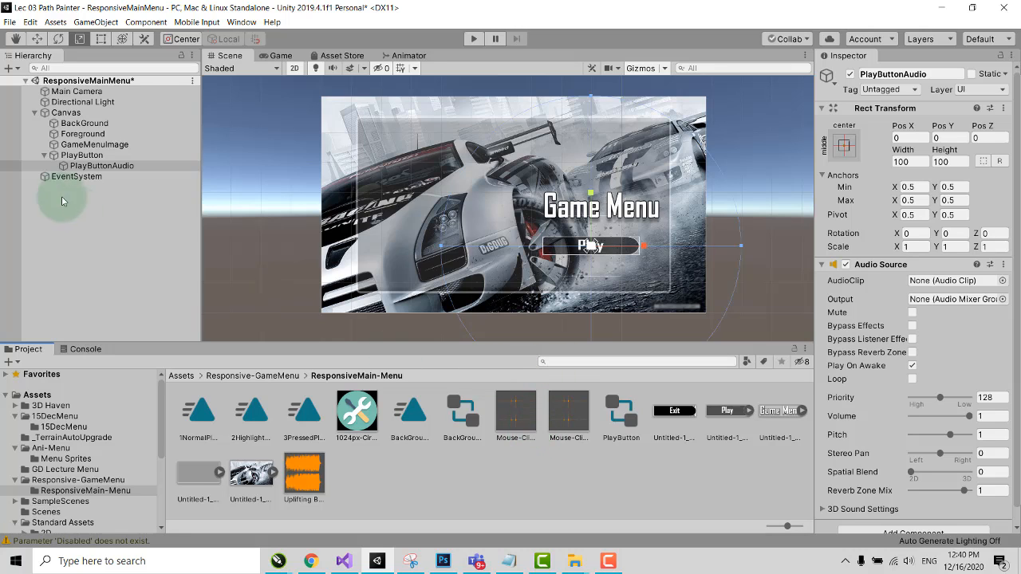
# - Assign the Mouse-Click clip to PlayButtonAudio's Audio Source and disable Play On Awake
pyautogui.click(94, 166)
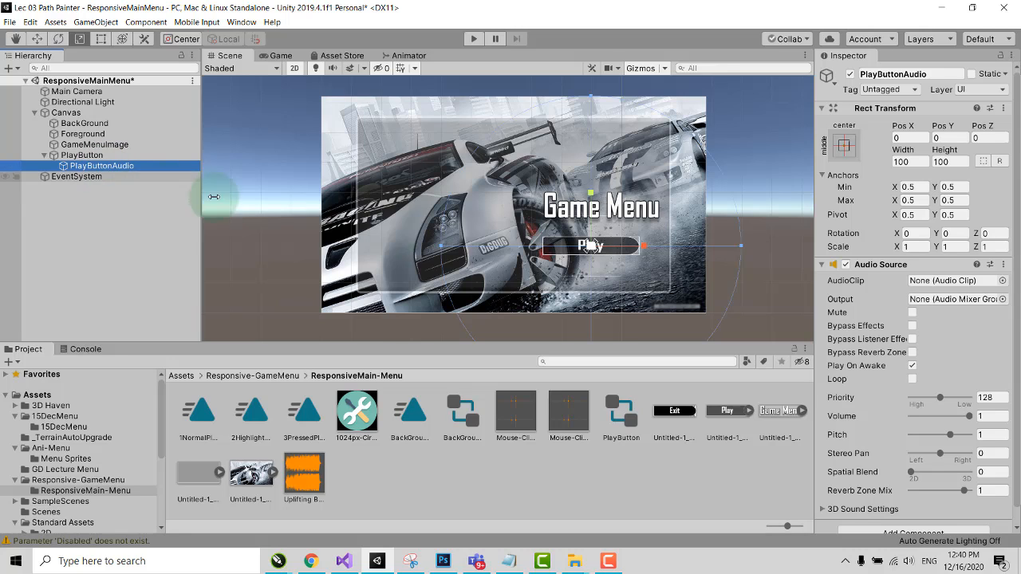
pyautogui.moveTo(517, 415); pyautogui.dragTo(951, 284)
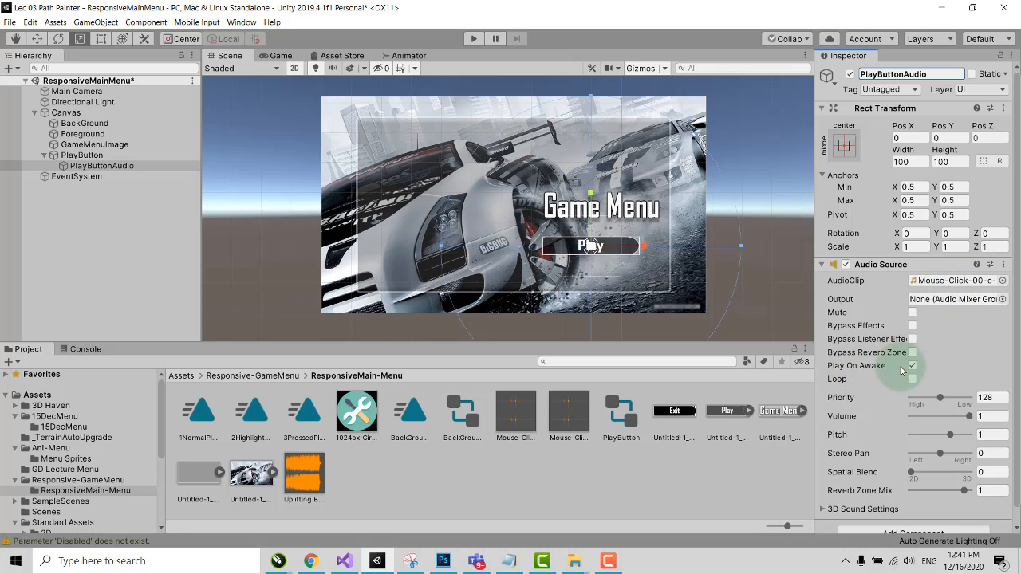
pyautogui.click(911, 367)
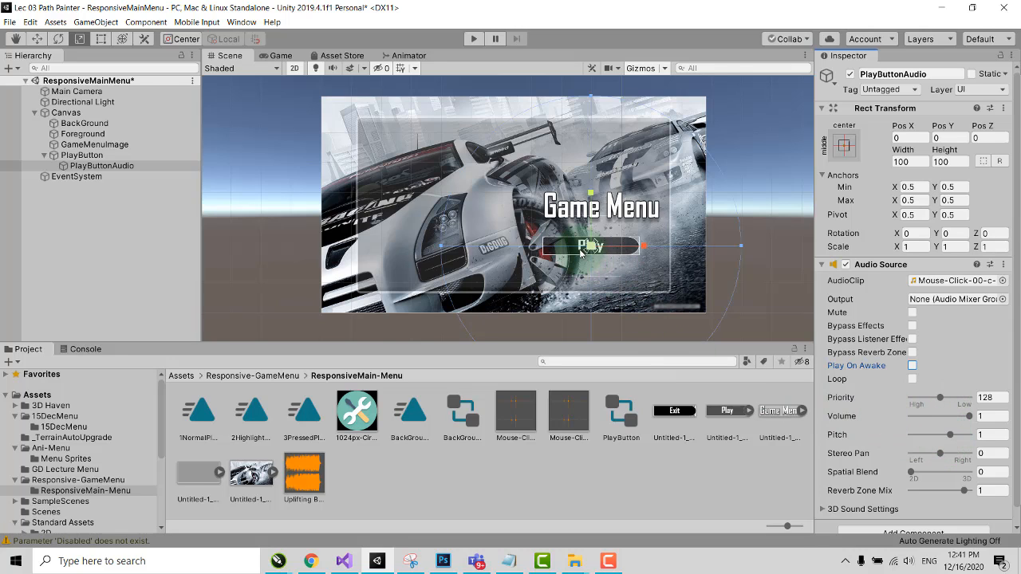
# - Add an On Click event to PlayButton that targets PlayButtonAudio and calls AudioSource.Play
pyautogui.click(83, 155)
pyautogui.scroll(-3, 902, 314)
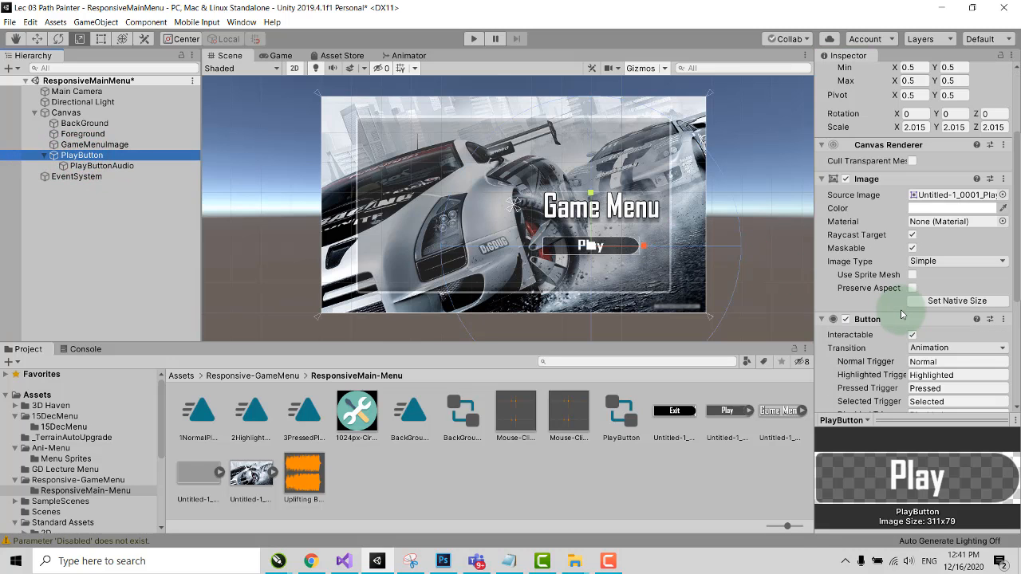
pyautogui.scroll(-5, 902, 314)
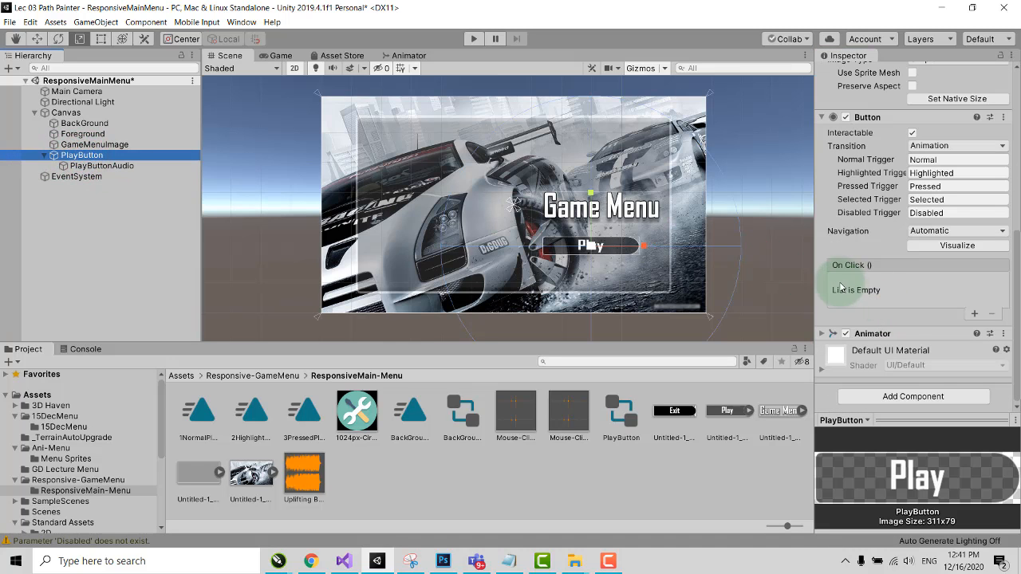
pyautogui.click(974, 314)
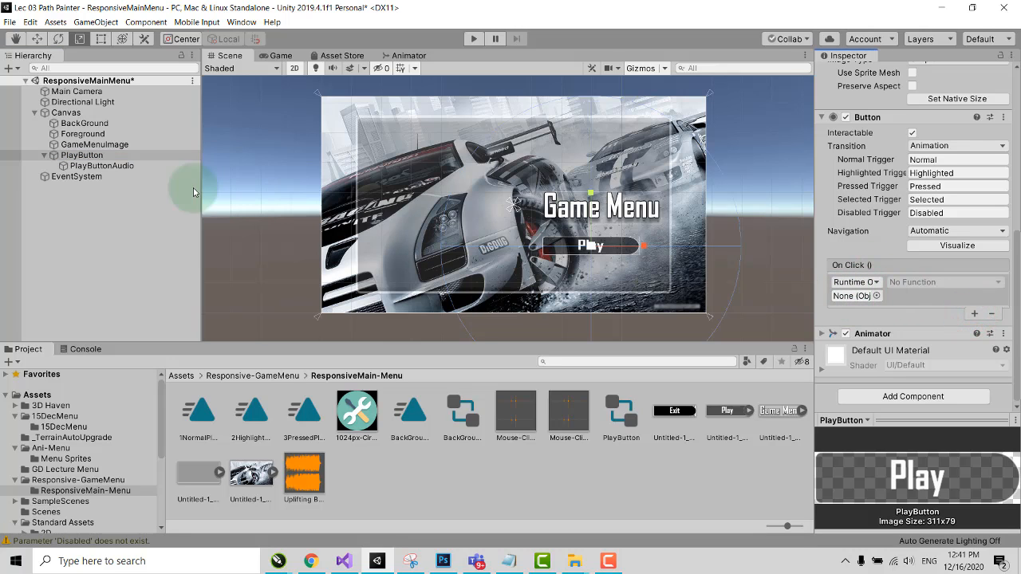
pyautogui.moveTo(112, 166); pyautogui.dragTo(854, 296)
pyautogui.click(969, 283)
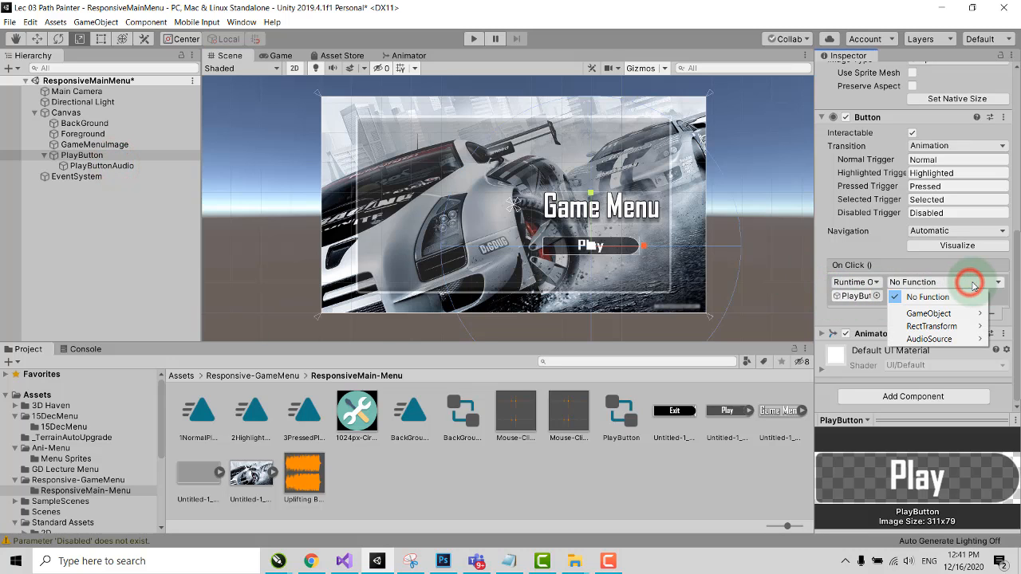
pyautogui.moveTo(946, 342)
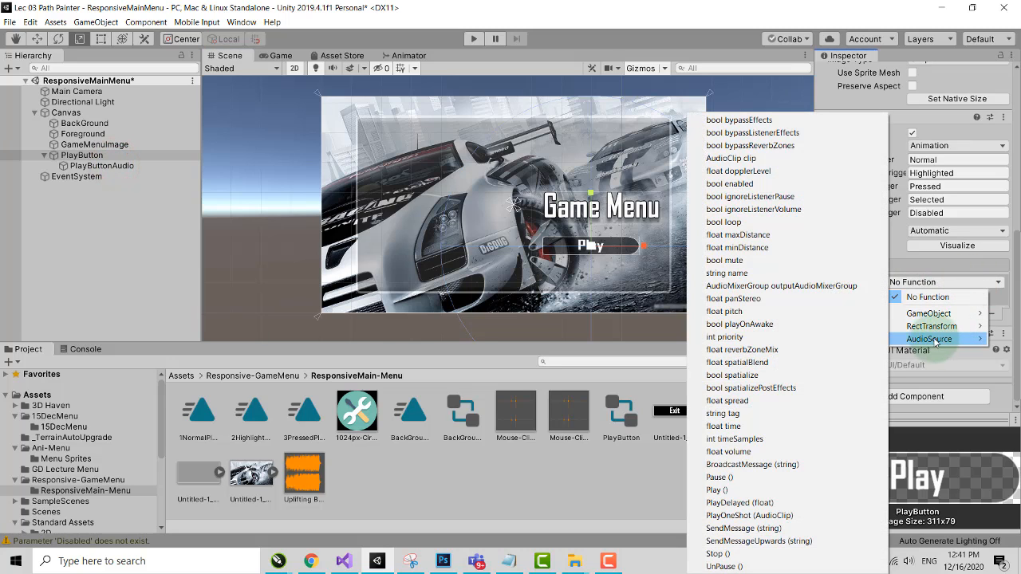
pyautogui.click(755, 490)
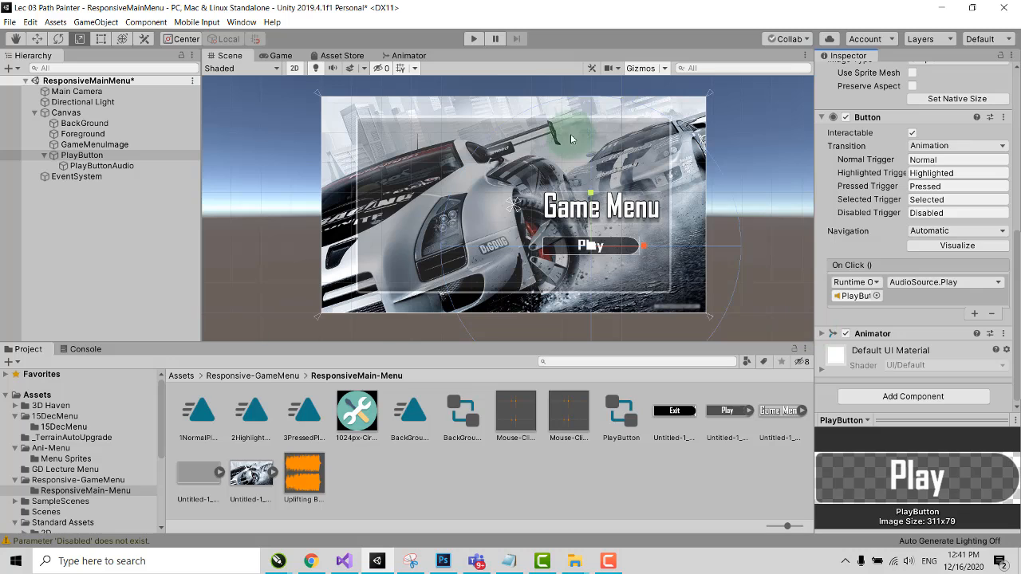
# - Run the scene, test the Play button's click sound and pressed animation, and stop the scene
pyautogui.click(474, 39)
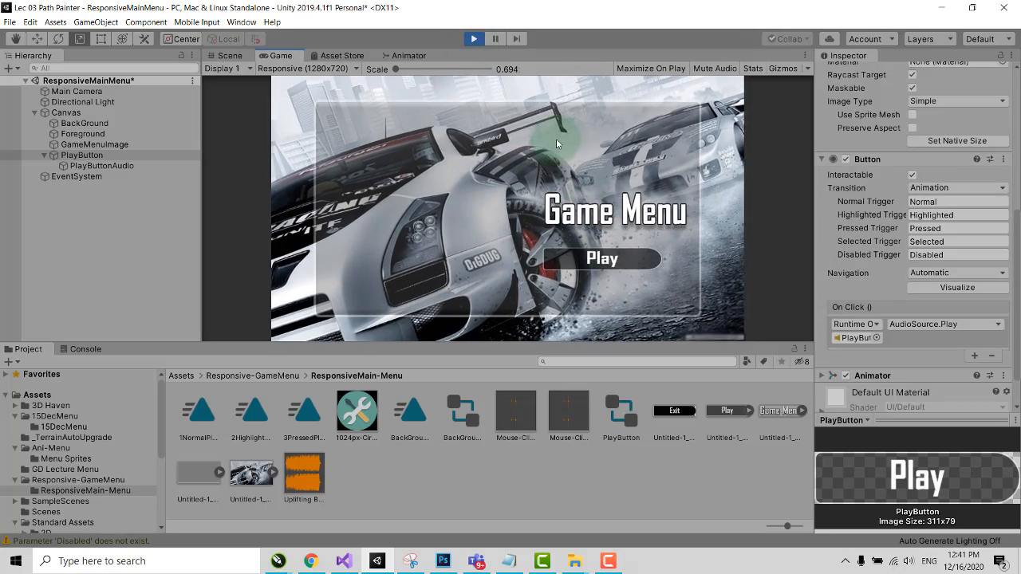
pyautogui.click(634, 264)
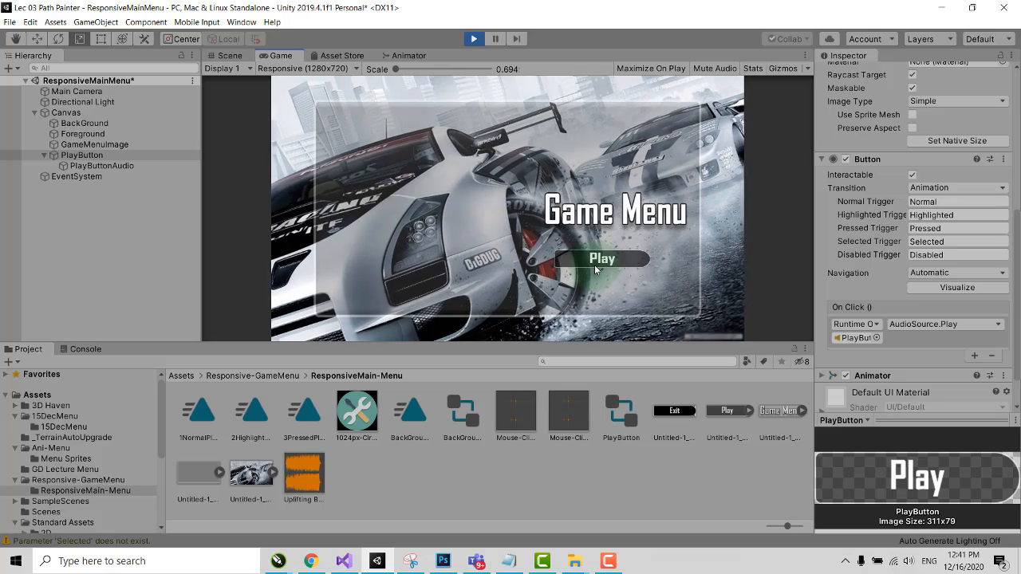
pyautogui.click(475, 39)
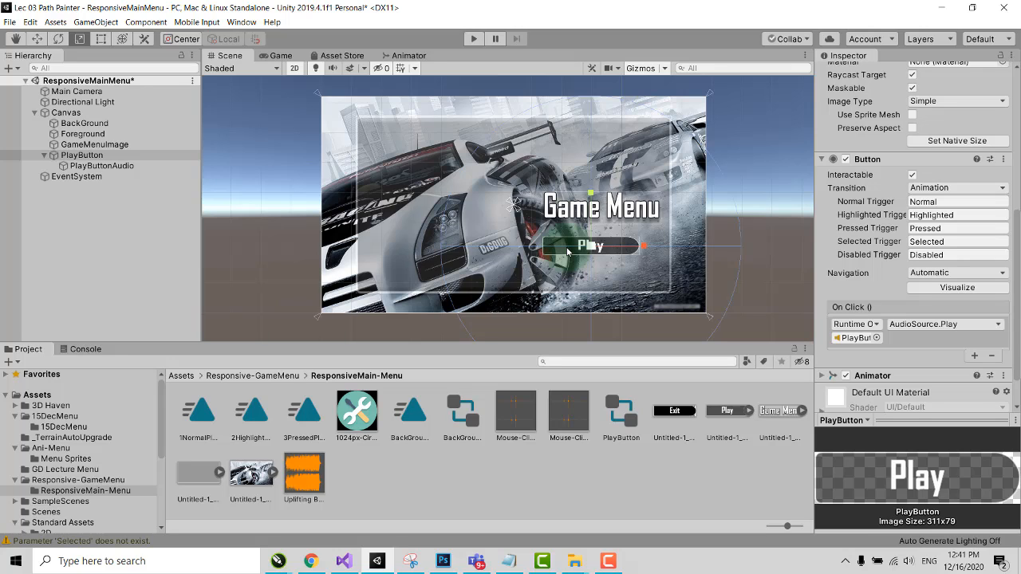
# - Add a UI Button under Canvas and rename it ExitButton
pyautogui.click(45, 155)
pyautogui.rightClick(81, 114)
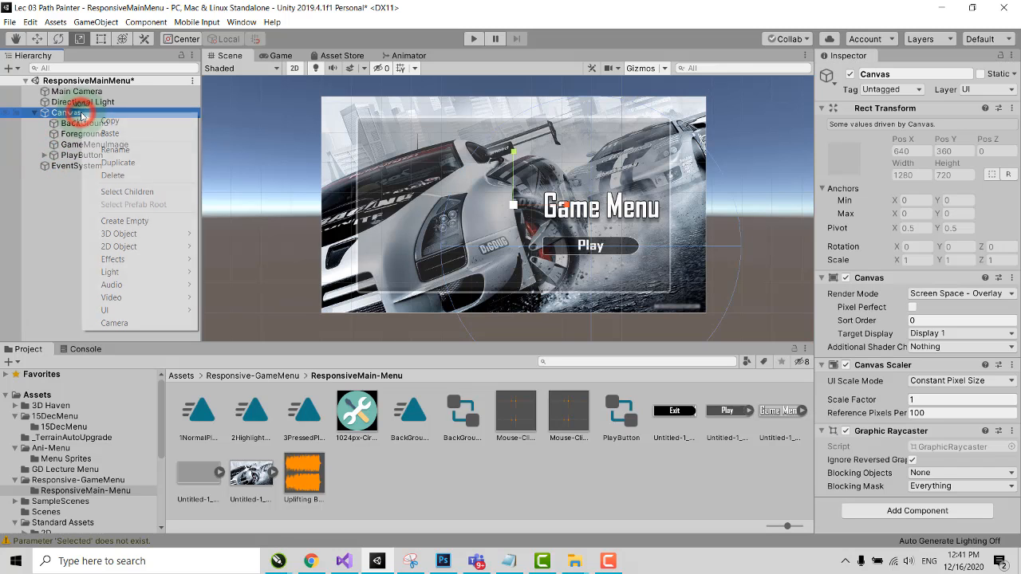
pyautogui.moveTo(157, 311)
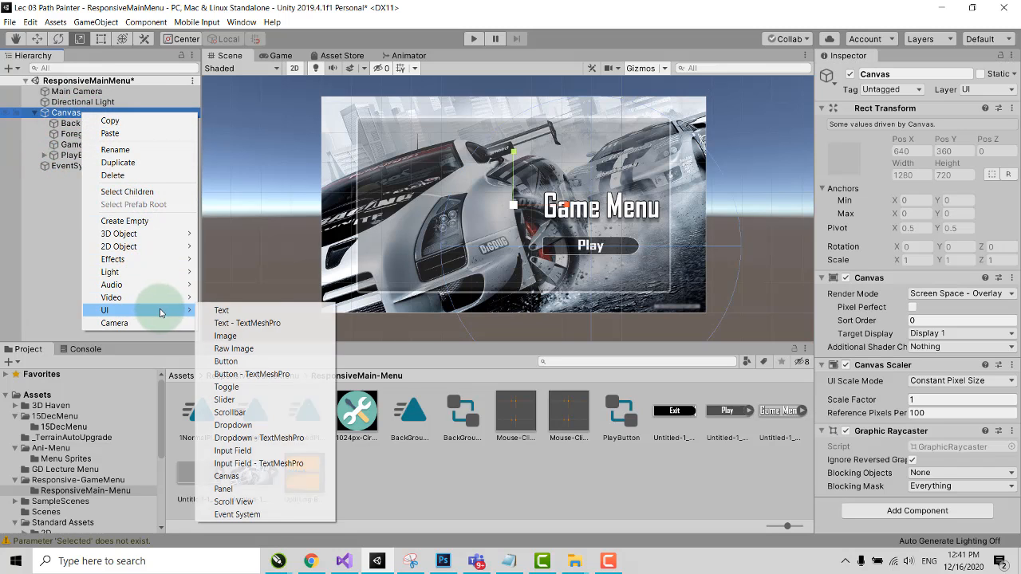
pyautogui.click(254, 363)
pyautogui.click(889, 70)
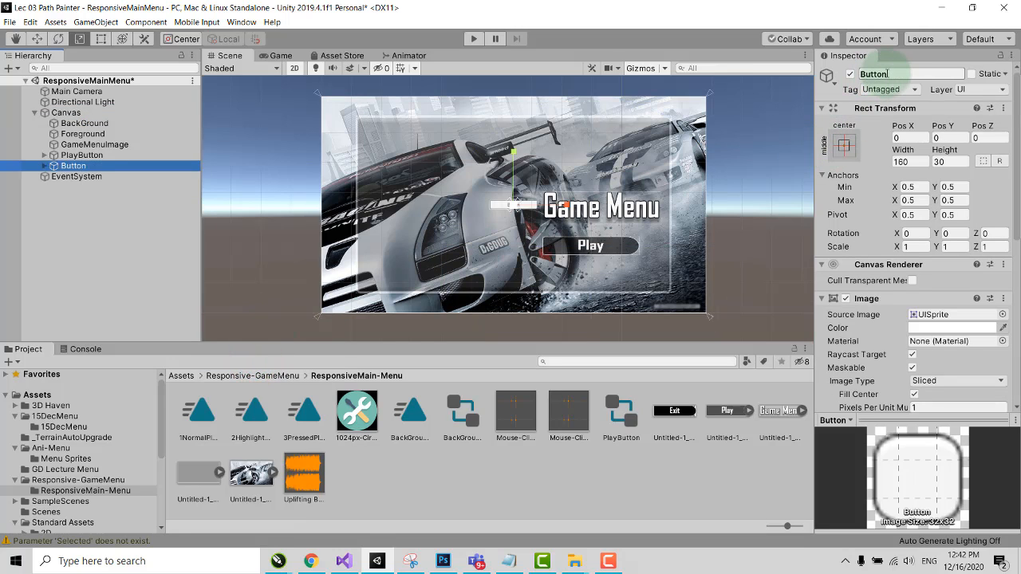
pyautogui.click(861, 73)
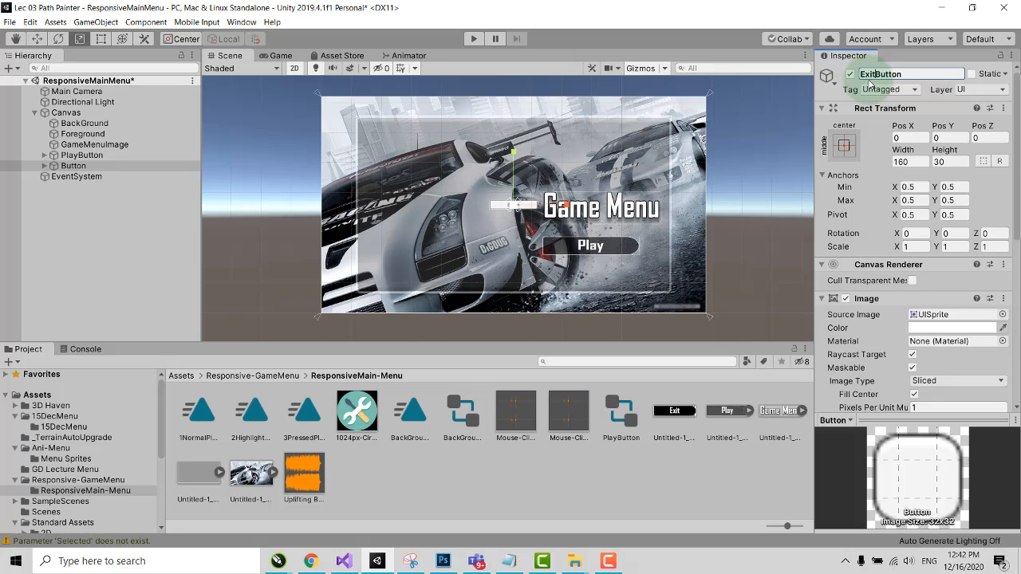
# - Delete the Text child object of ExitButton
pyautogui.click(44, 165)
pyautogui.click(74, 177)
pyautogui.rightClick(76, 178)
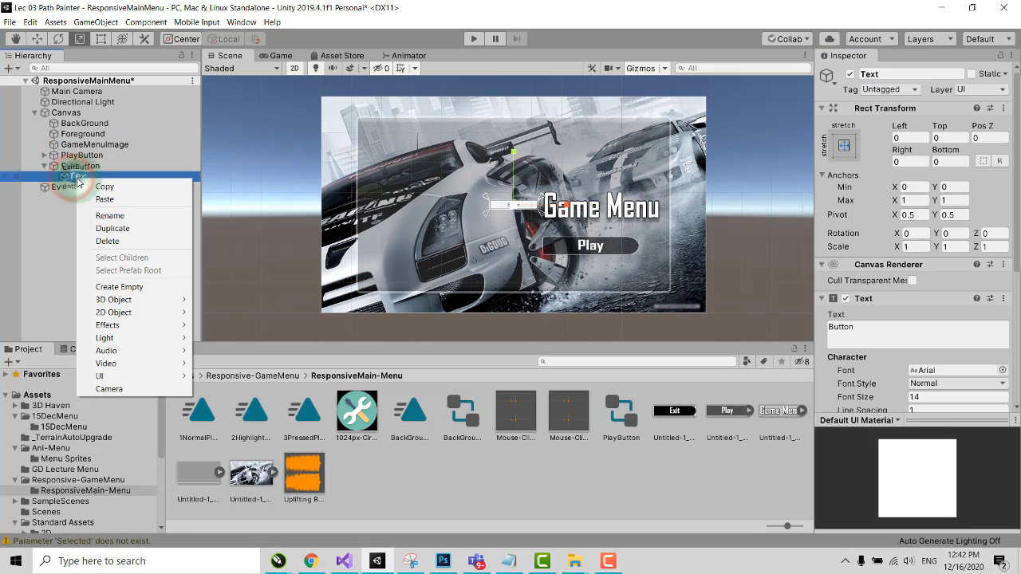
pyautogui.click(129, 241)
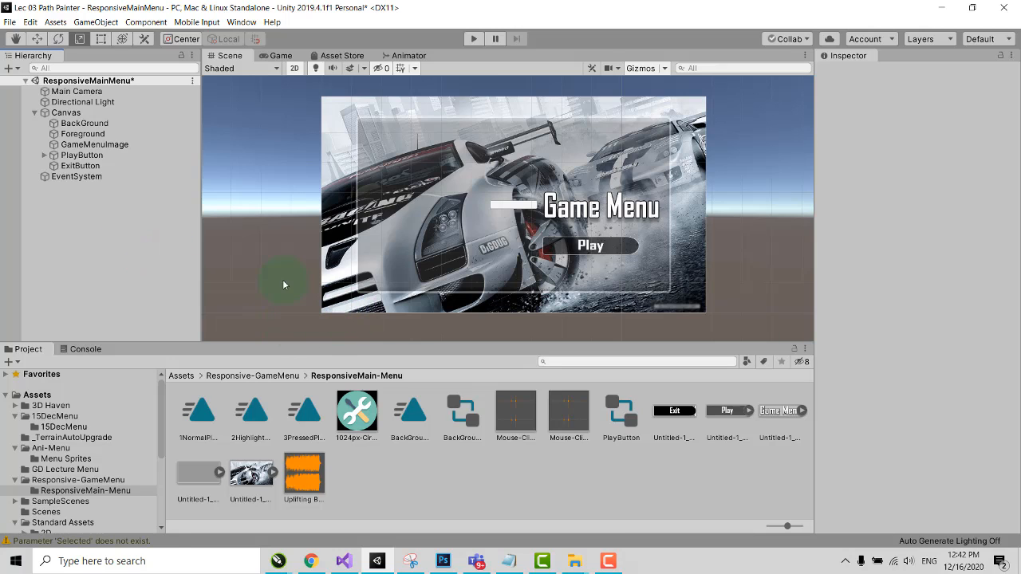
# - Convert the Untitled-1_0000_Exit texture to Sprite (2D and UI), apply the import settings, and assign it as ExitButton's Source Image
pyautogui.click(78, 166)
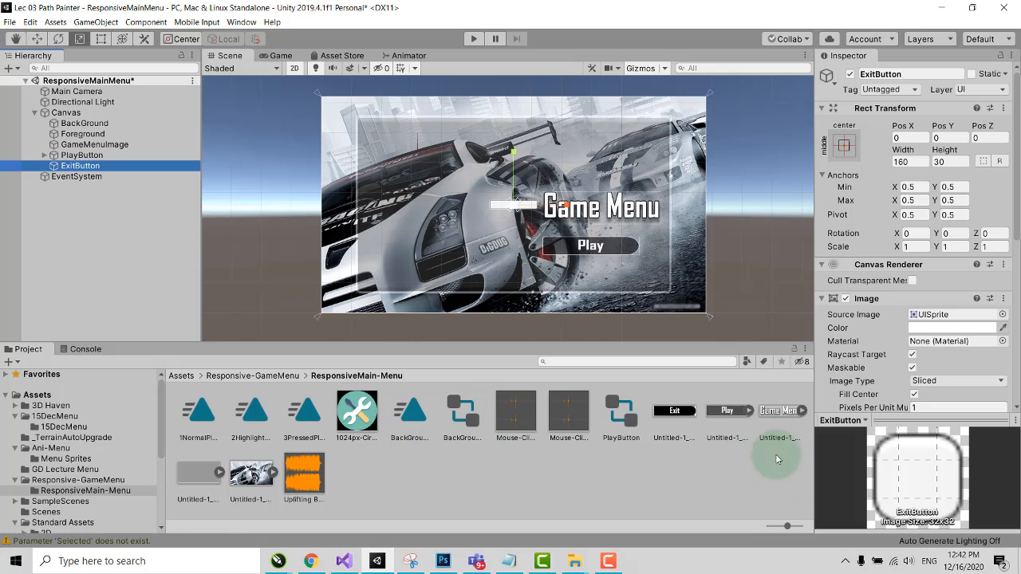
pyautogui.click(674, 411)
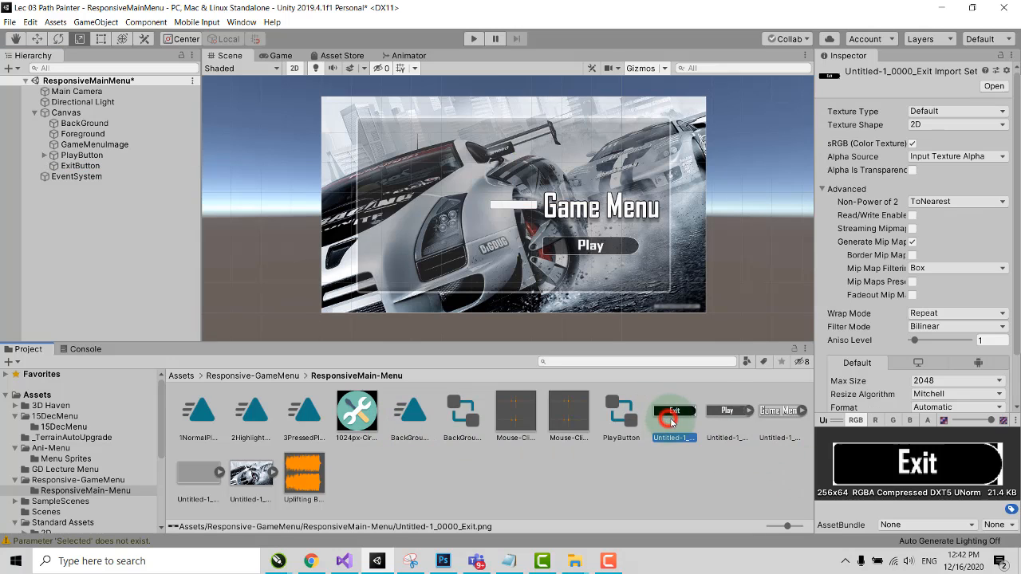
pyautogui.click(958, 128)
pyautogui.click(948, 114)
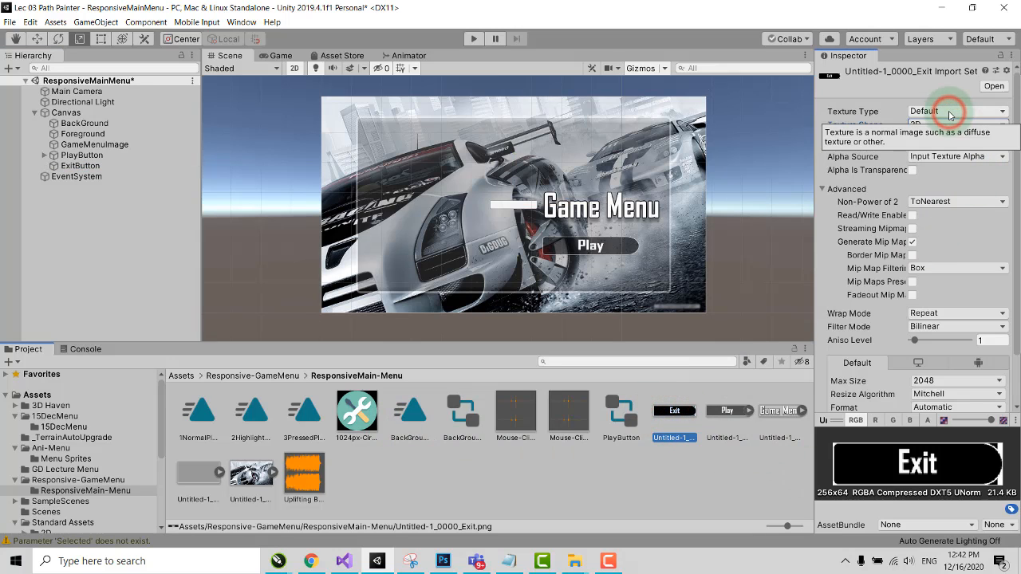
pyautogui.click(949, 115)
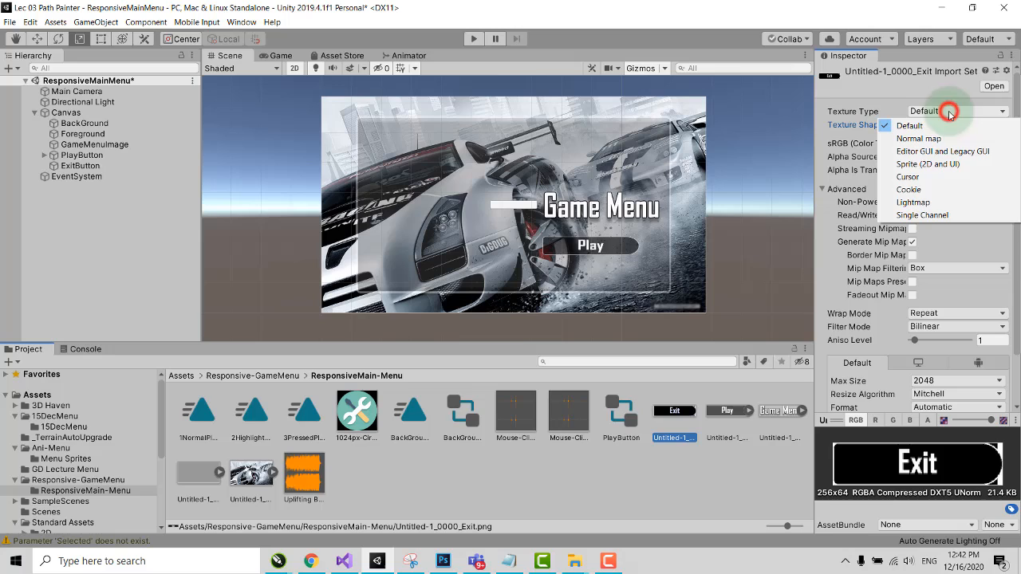
pyautogui.click(940, 164)
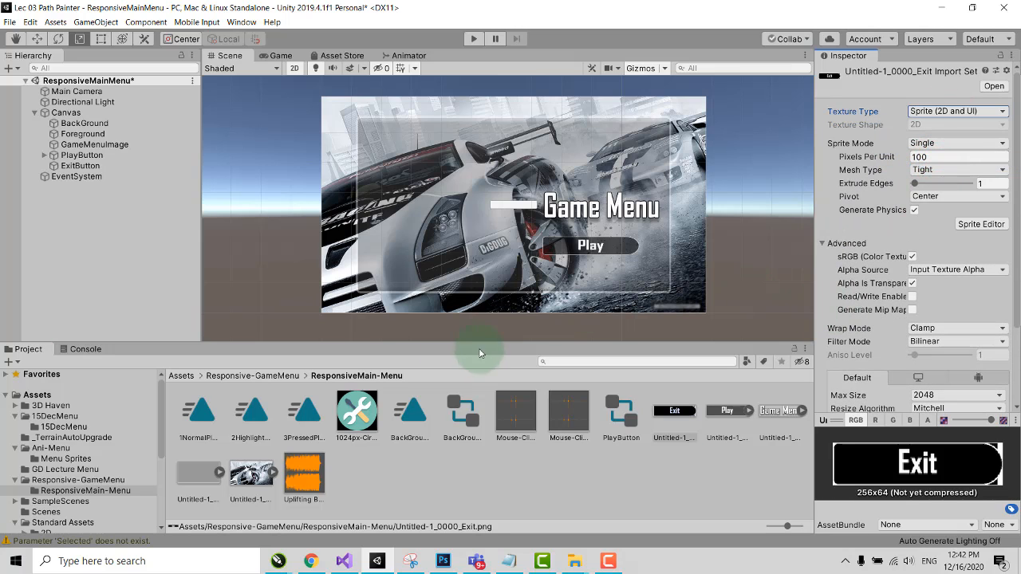
pyautogui.click(81, 165)
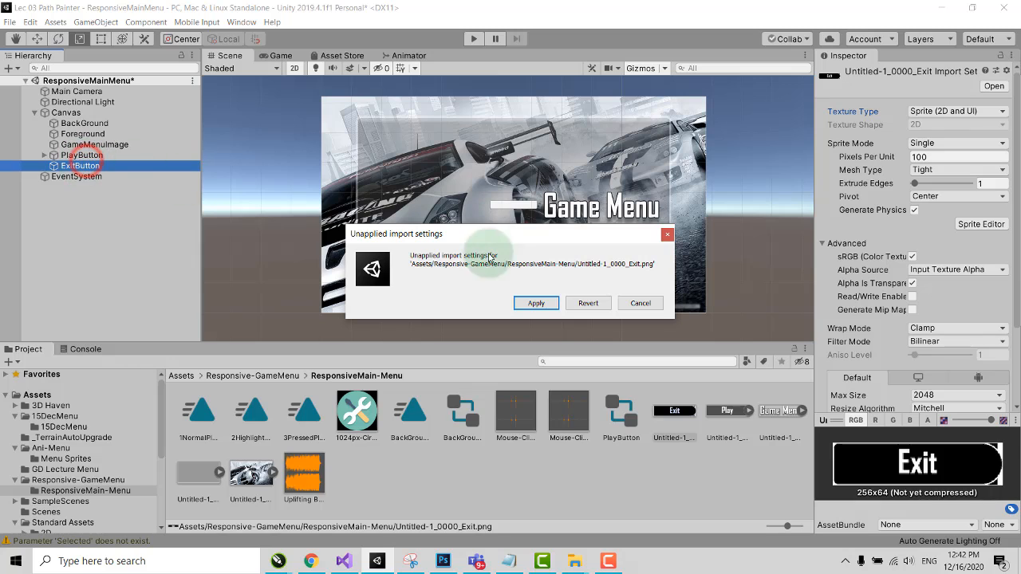
pyautogui.click(536, 303)
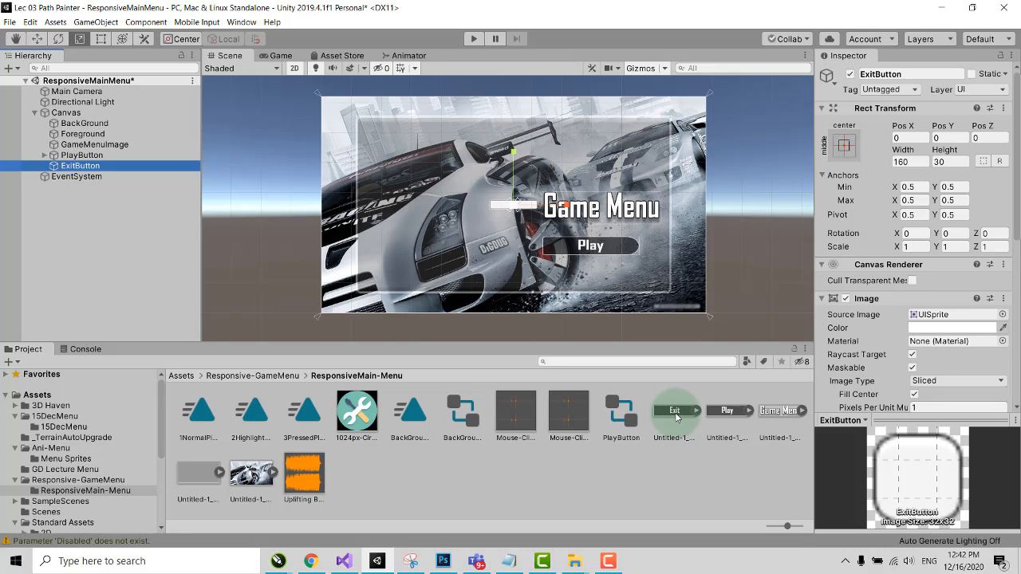
pyautogui.moveTo(676, 417); pyautogui.dragTo(951, 316)
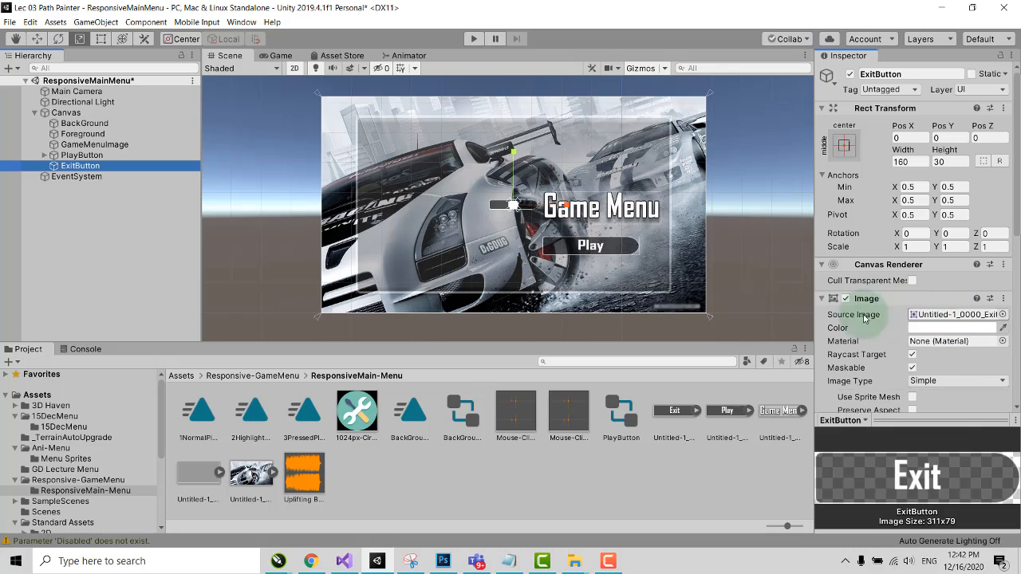
# - Scale ExitButton uniformly to about 1.96 and place it directly below the Play button at about X 257, Y -223
pyautogui.moveTo(514, 208); pyautogui.dragTo(568, 212)
pyautogui.click(37, 38)
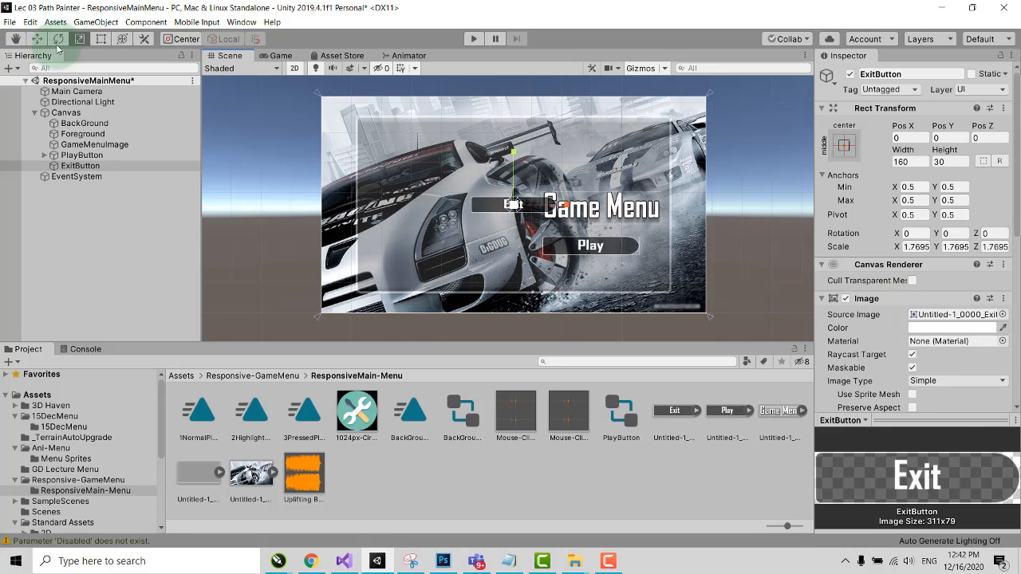
pyautogui.moveTo(520, 160); pyautogui.dragTo(635, 272)
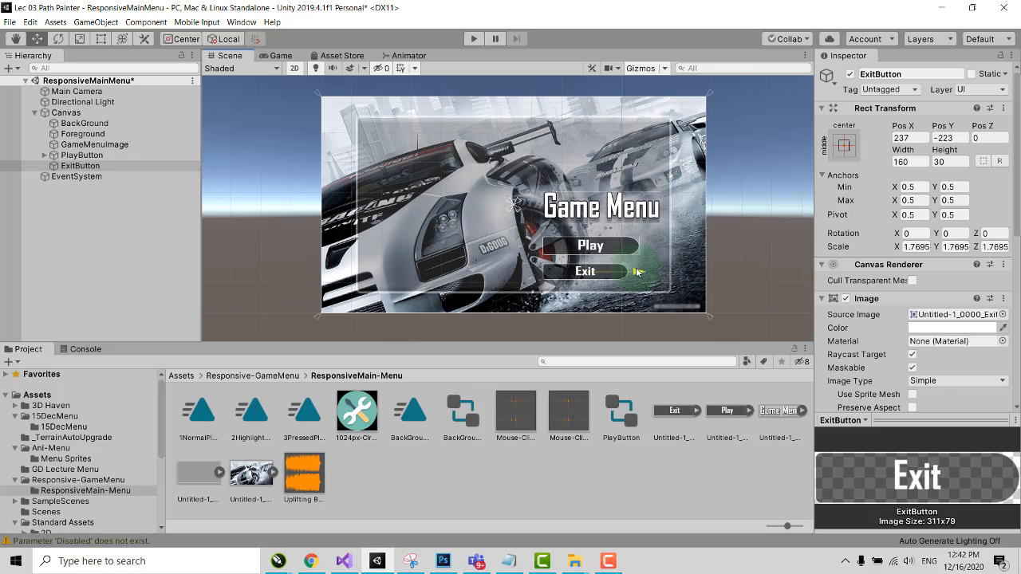
pyautogui.click(79, 38)
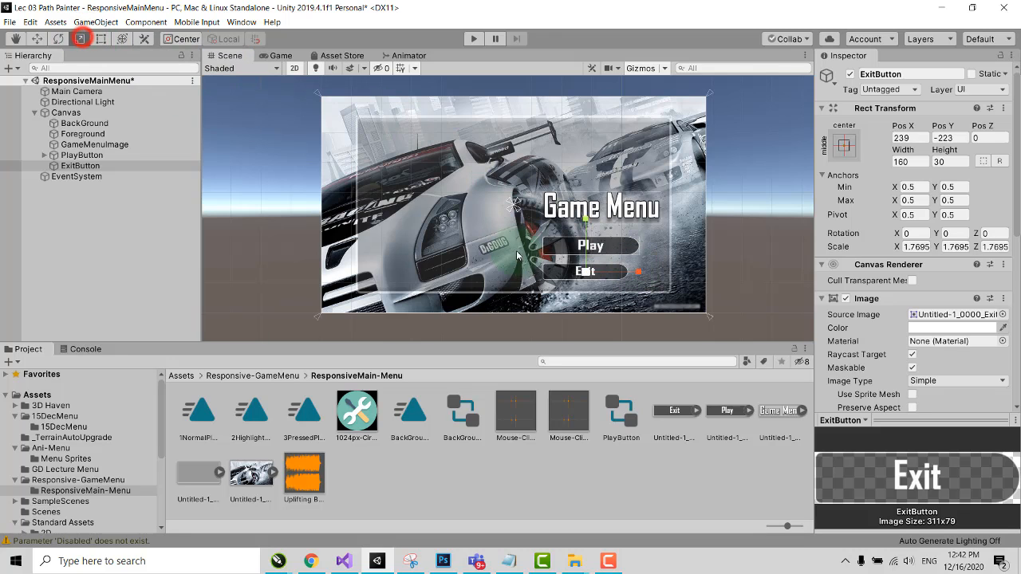
pyautogui.moveTo(585, 272); pyautogui.dragTo(591, 275)
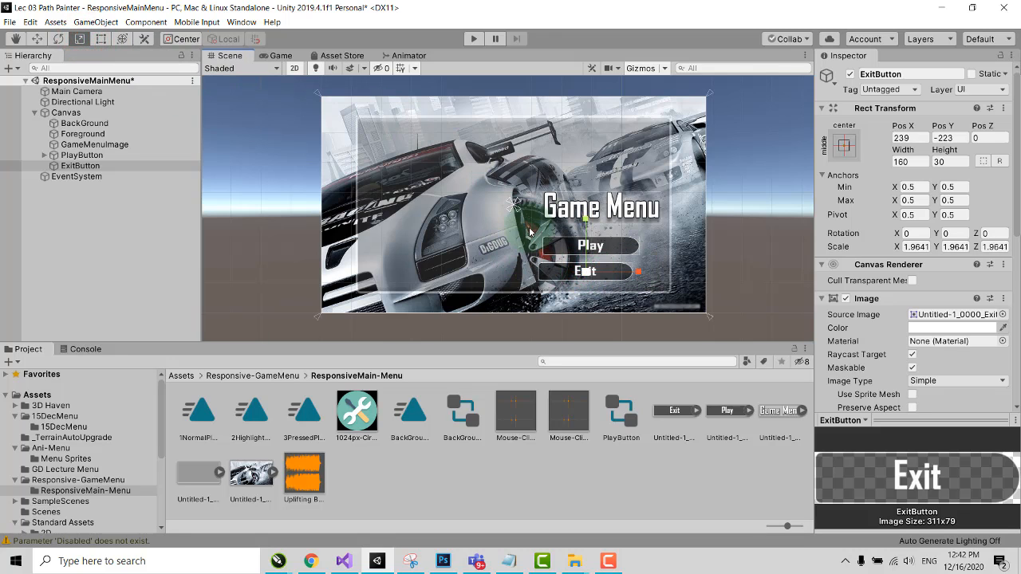
pyautogui.click(36, 38)
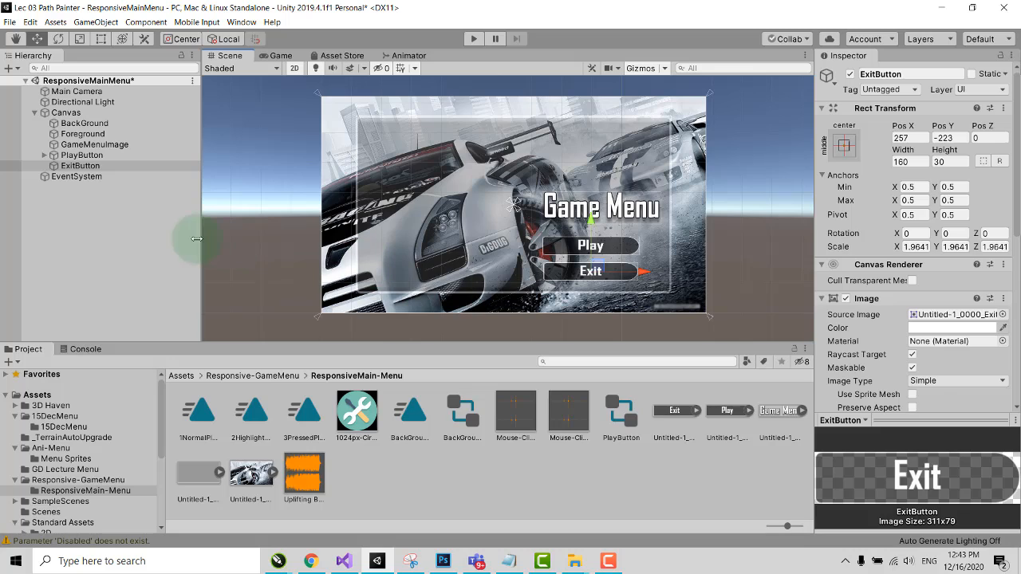
# - Add another UI Button under Canvas and rename it SettingButton
pyautogui.click(111, 197)
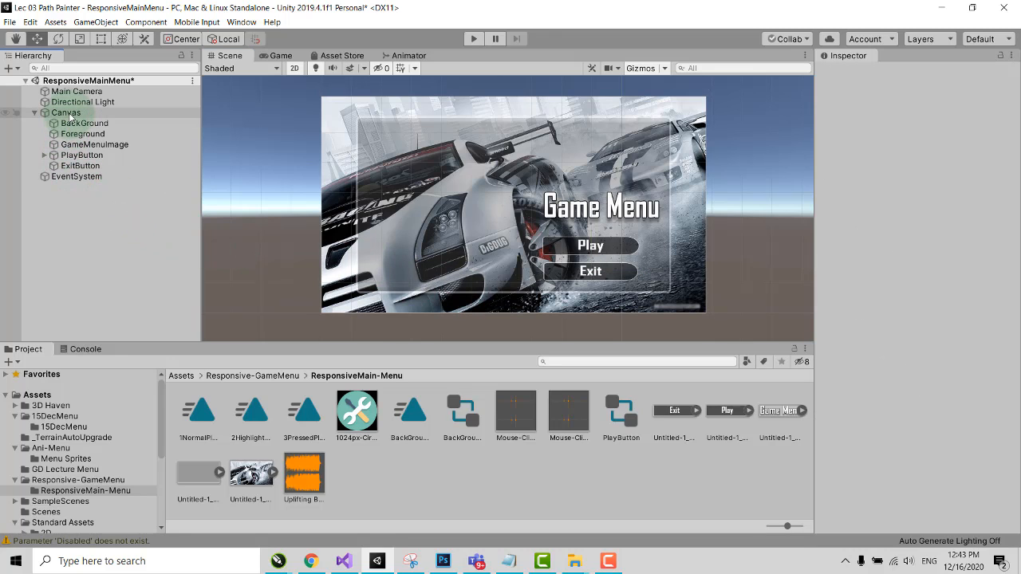
pyautogui.click(71, 113)
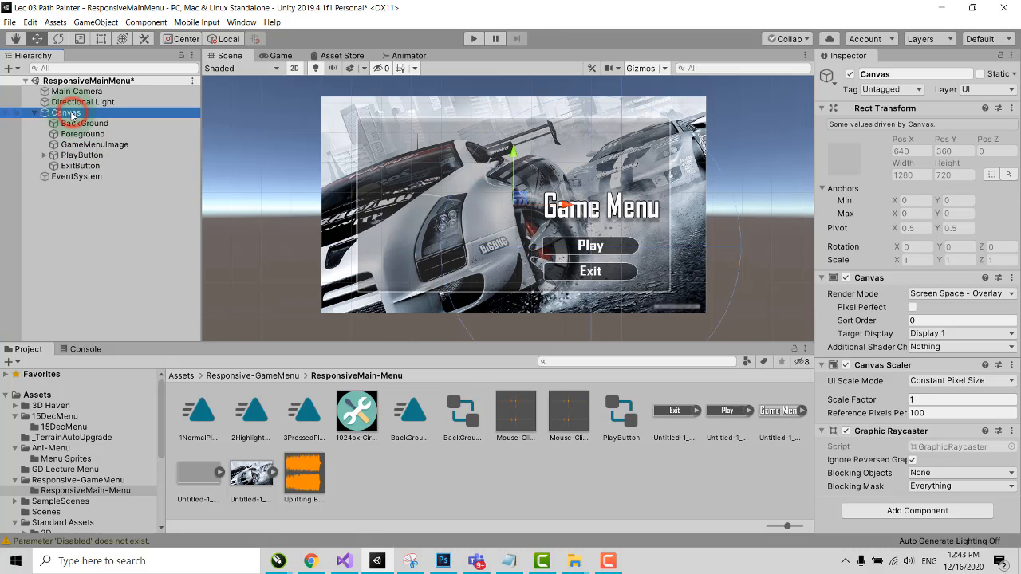
pyautogui.rightClick(70, 113)
pyautogui.click(125, 311)
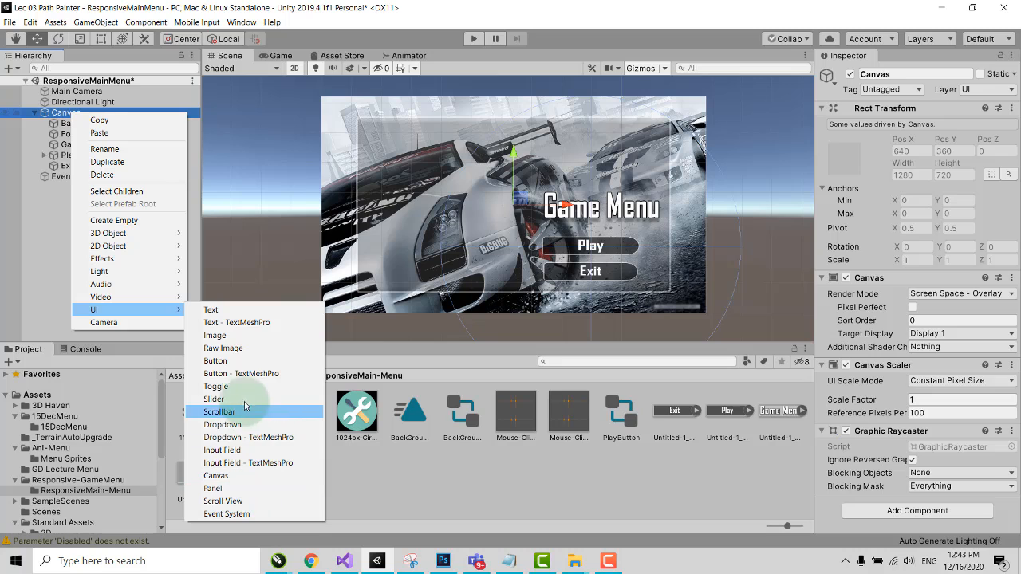
pyautogui.click(241, 361)
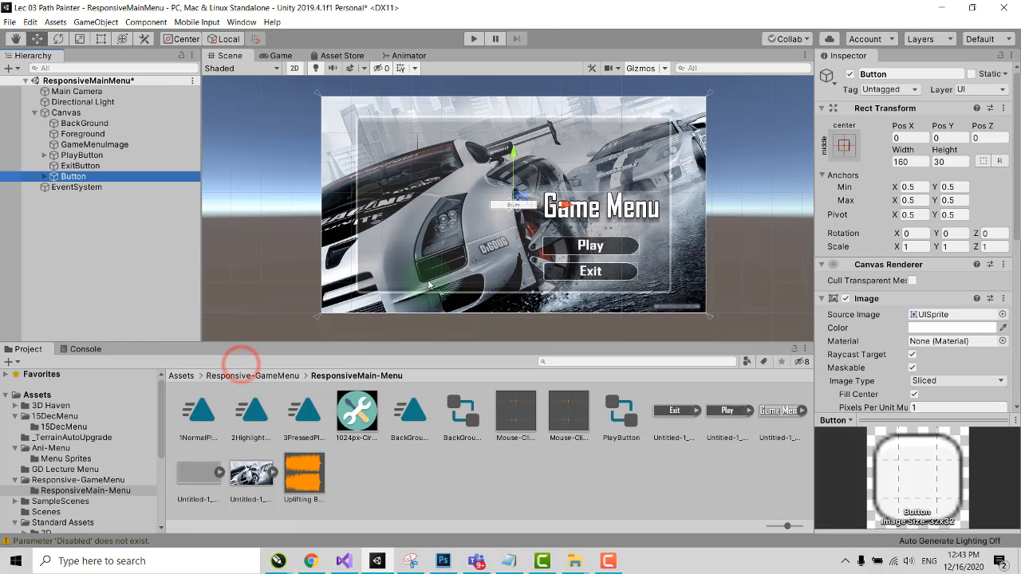
pyautogui.click(865, 70)
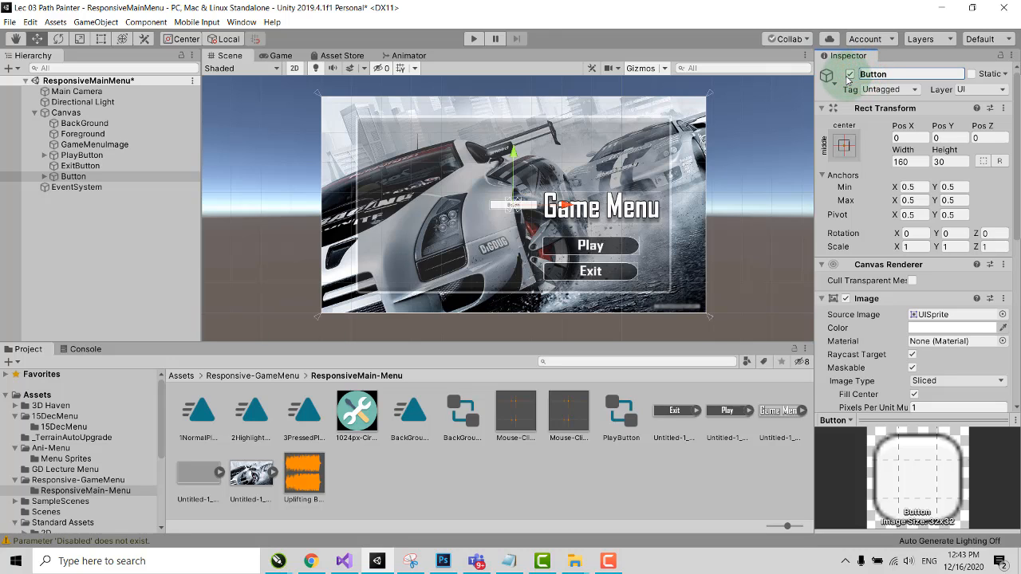
pyautogui.write('Setting')
pyautogui.press('Return')
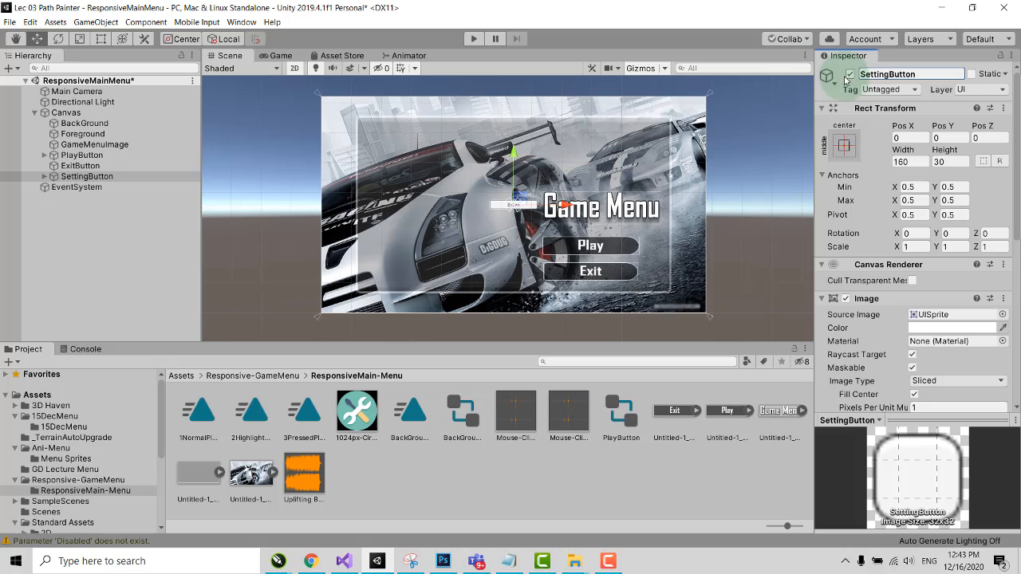
# - Delete the Text child object of SettingButton
pyautogui.click(46, 177)
pyautogui.click(45, 176)
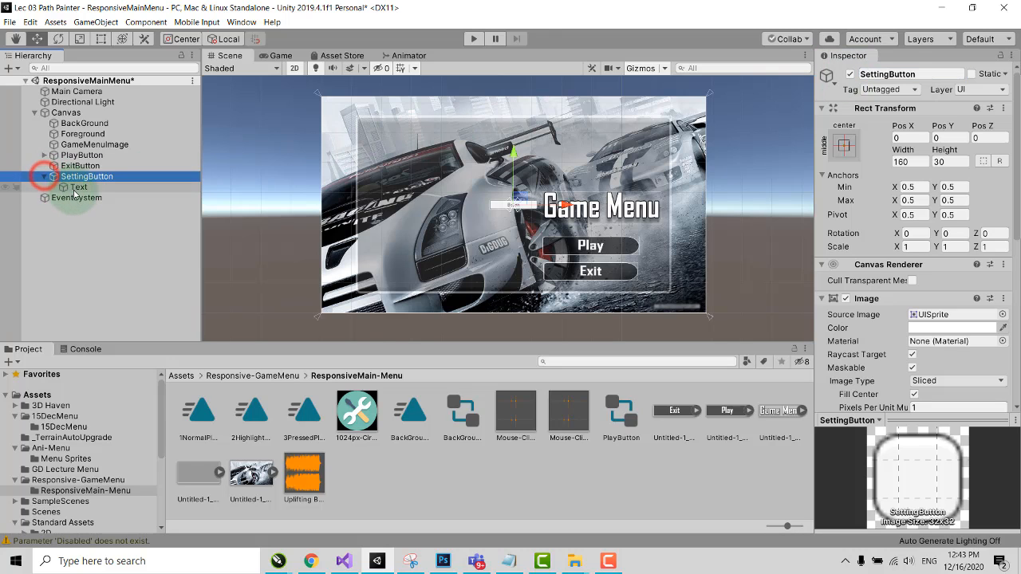
pyautogui.click(77, 187)
pyautogui.rightClick(76, 189)
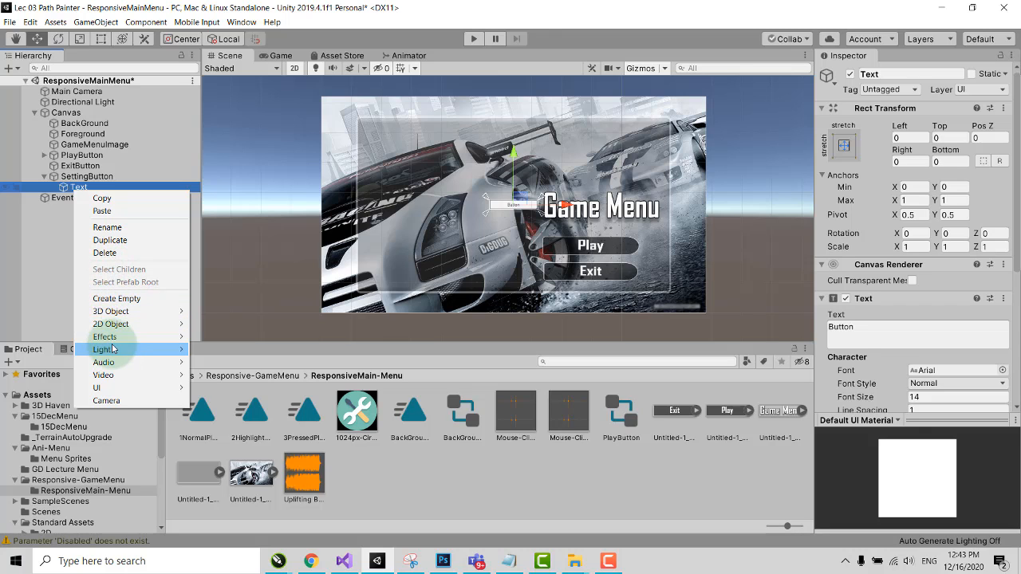
pyautogui.click(105, 253)
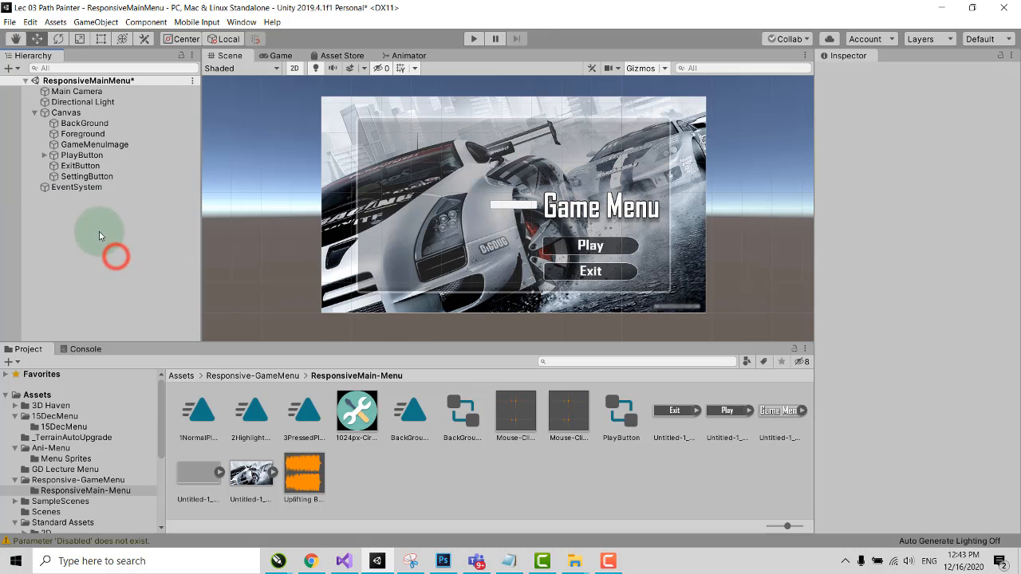
# - Convert the 1024px-Circle-icons-tools.svg texture to Sprite (2D and UI), apply it, and assign it as SettingButton's Source Image
pyautogui.click(86, 177)
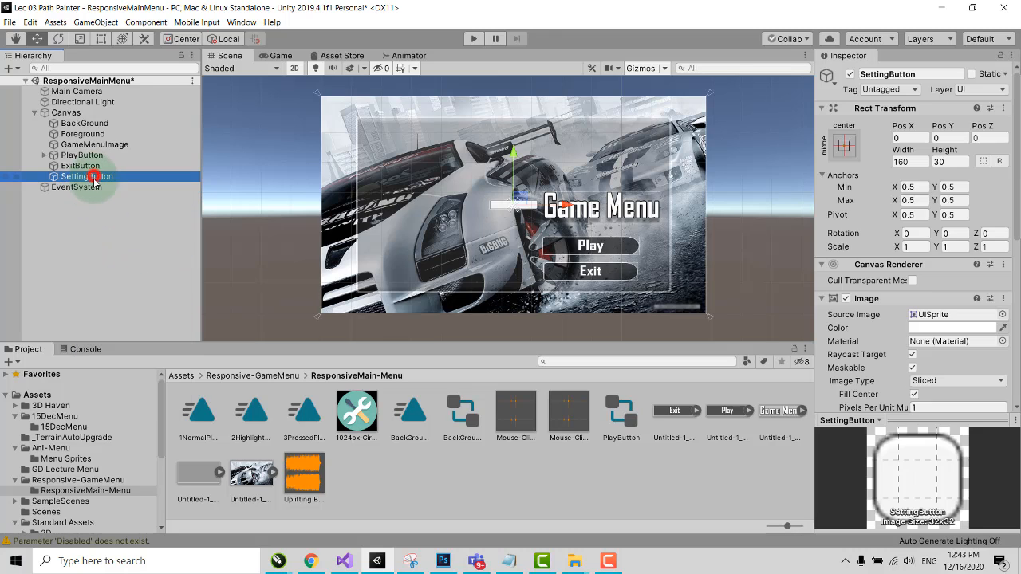
pyautogui.click(356, 412)
pyautogui.click(947, 112)
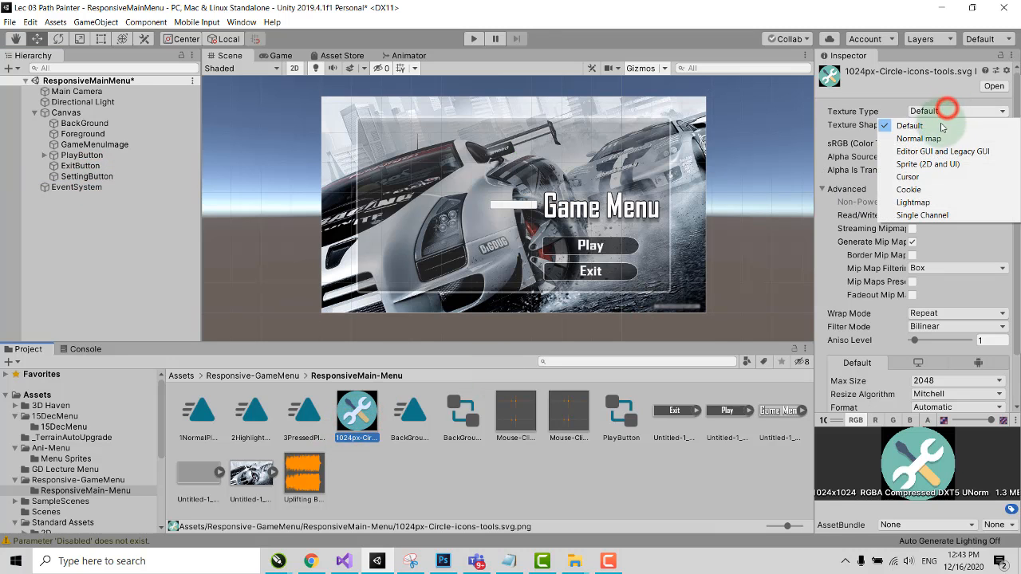
pyautogui.click(940, 164)
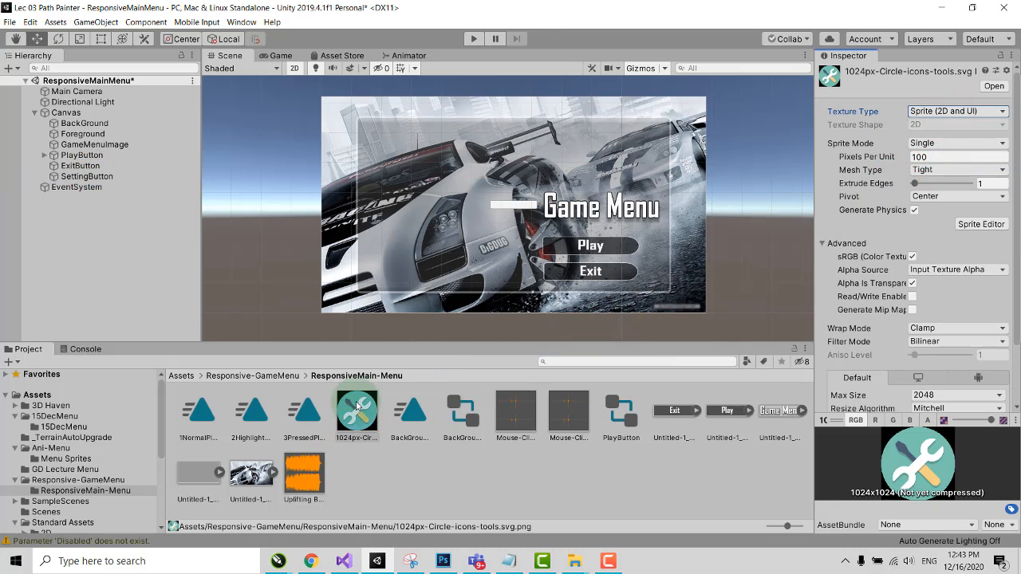
pyautogui.moveTo(361, 420); pyautogui.dragTo(86, 174)
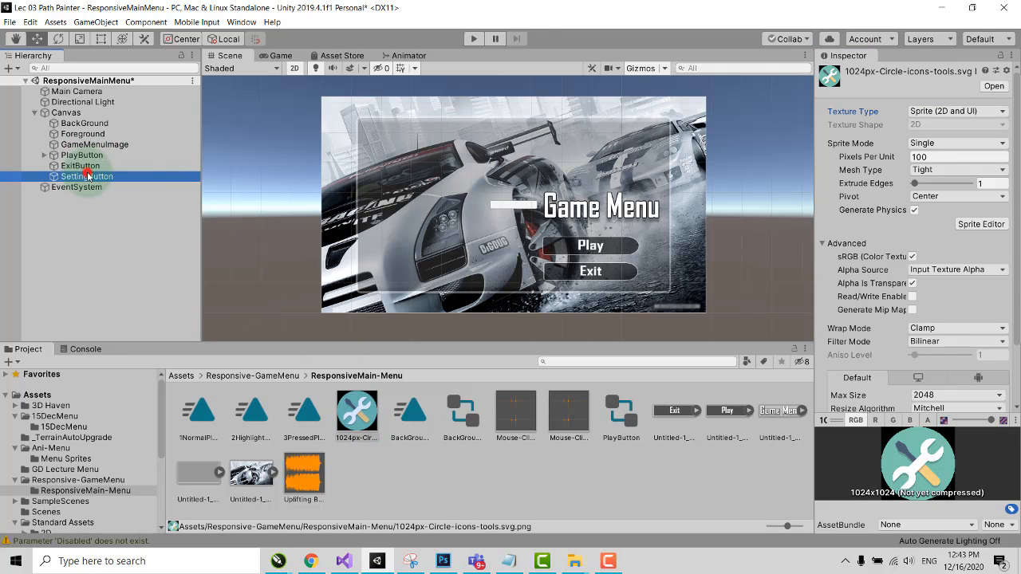
pyautogui.click(558, 300)
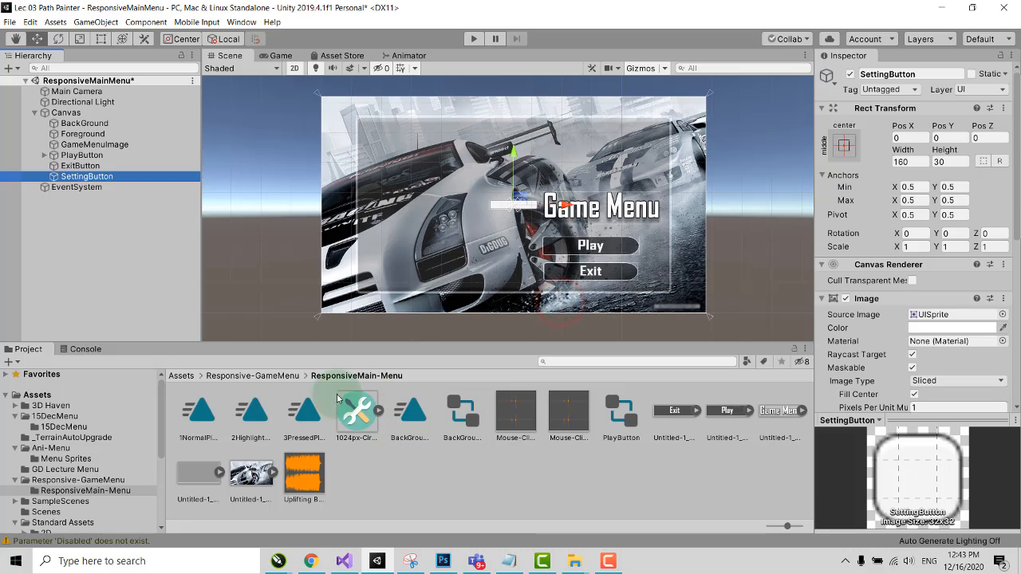
pyautogui.moveTo(360, 419); pyautogui.dragTo(957, 241)
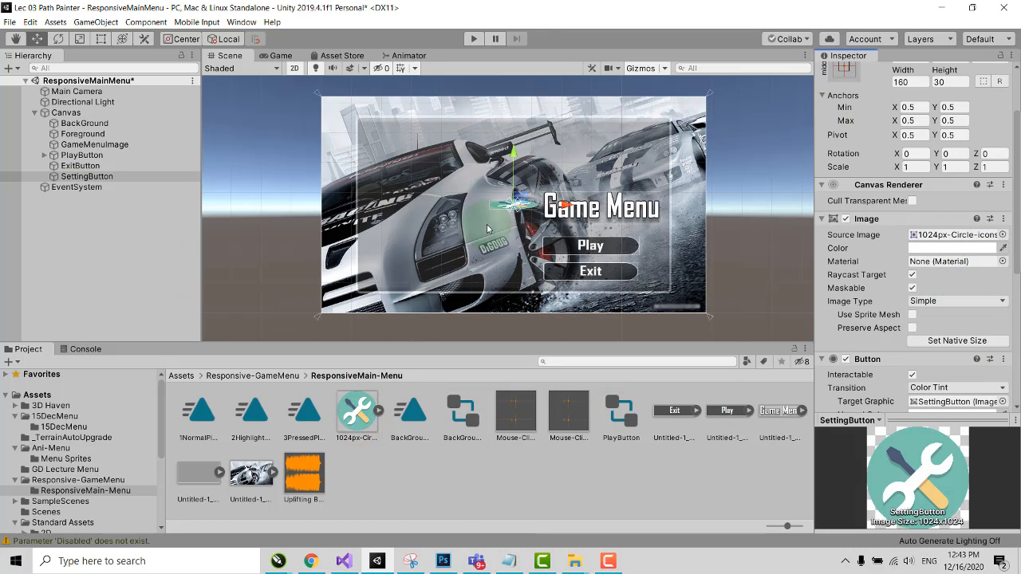
# - Scale SettingButton to about 0.65 in X, 2.17 in Y and 0.65 in Z so the tools icon becomes a small round badge
pyautogui.click(79, 39)
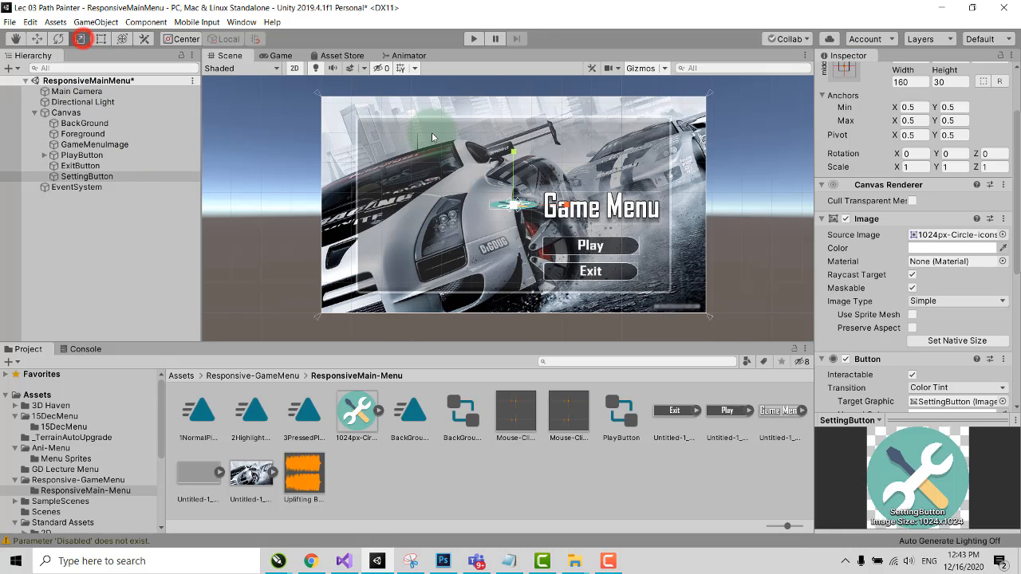
pyautogui.moveTo(513, 153); pyautogui.dragTo(508, 30)
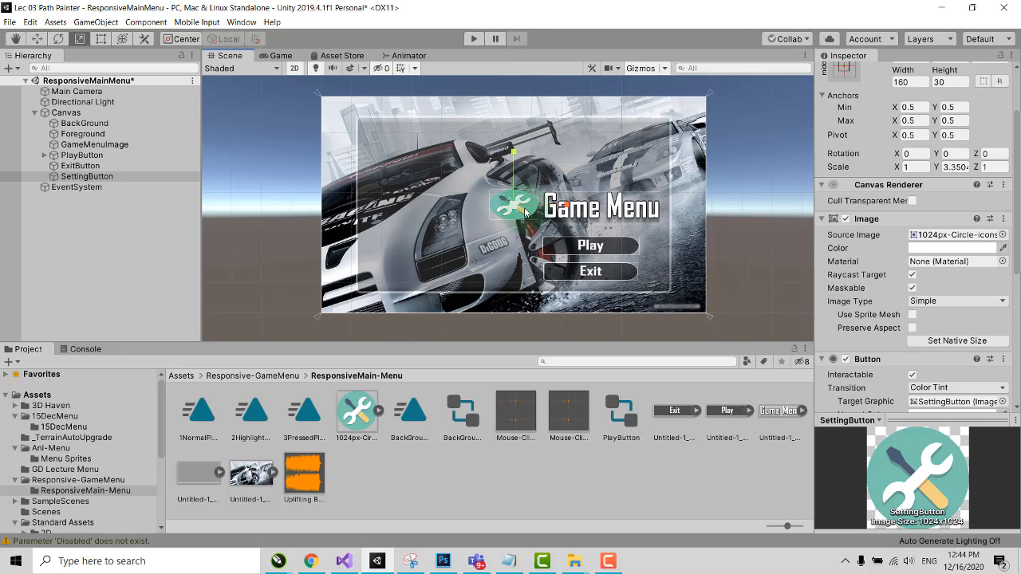
pyautogui.moveTo(512, 205); pyautogui.dragTo(494, 212)
# - Move SettingButton to the lower-left corner inside the translucent foreground panel, level with the Exit button
pyautogui.click(36, 38)
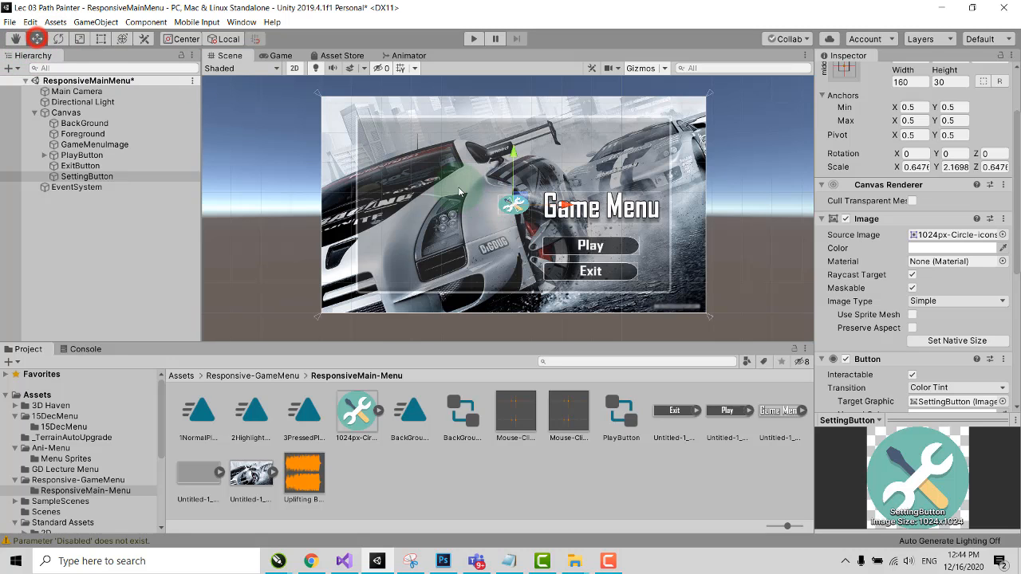
pyautogui.moveTo(514, 205); pyautogui.dragTo(388, 205)
pyautogui.moveTo(390, 155); pyautogui.dragTo(399, 222)
pyautogui.moveTo(440, 276); pyautogui.dragTo(440, 280)
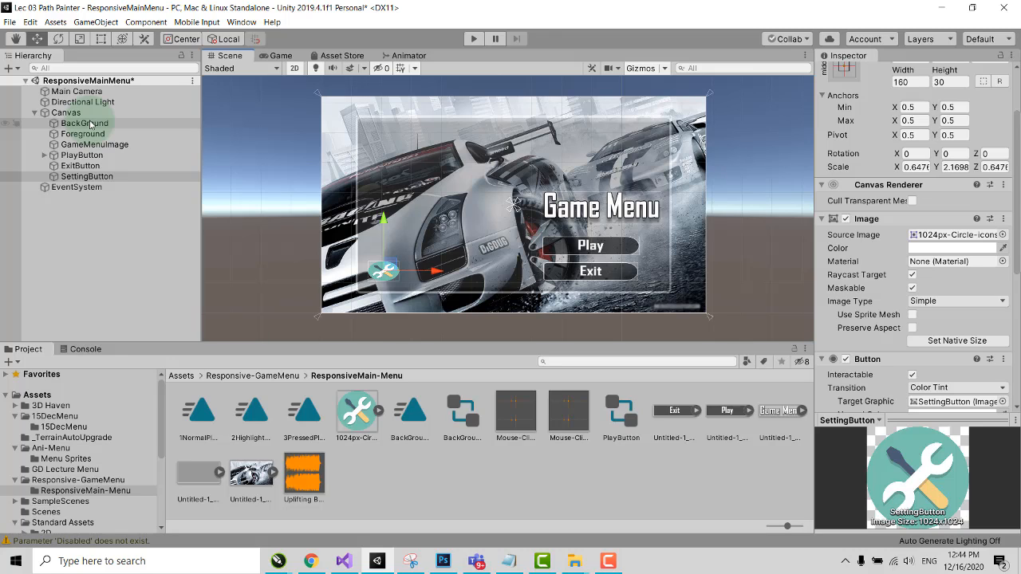
# - Add an Audio Source object at the root of the scene, outside Canvas
pyautogui.click(112, 213)
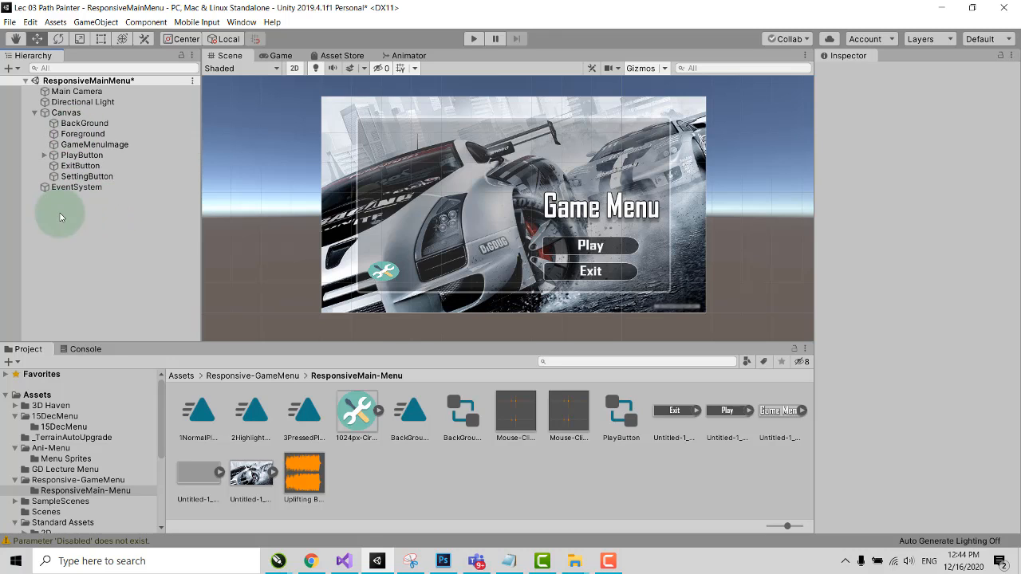
pyautogui.click(57, 112)
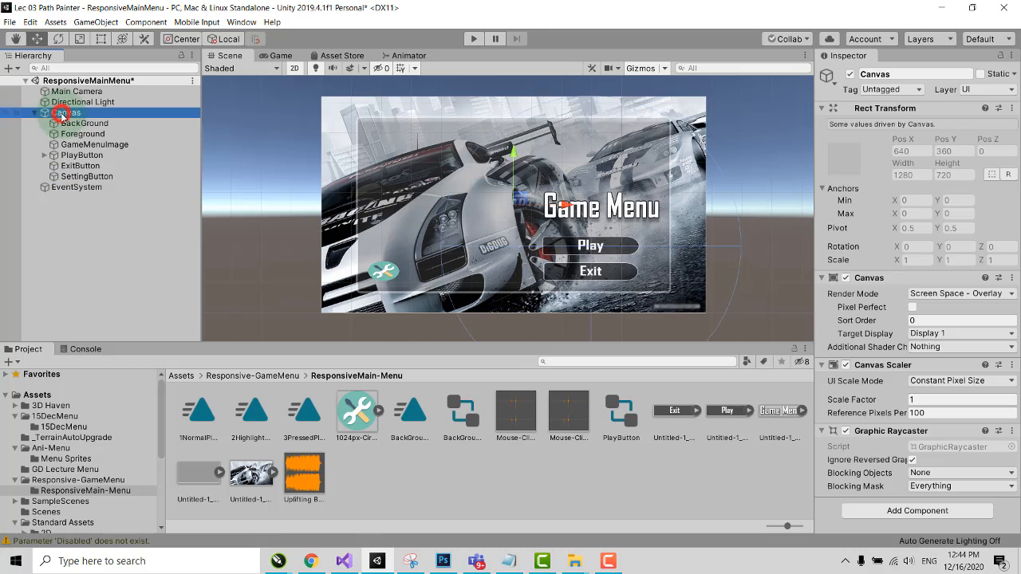
pyautogui.click(72, 233)
pyautogui.rightClick(71, 199)
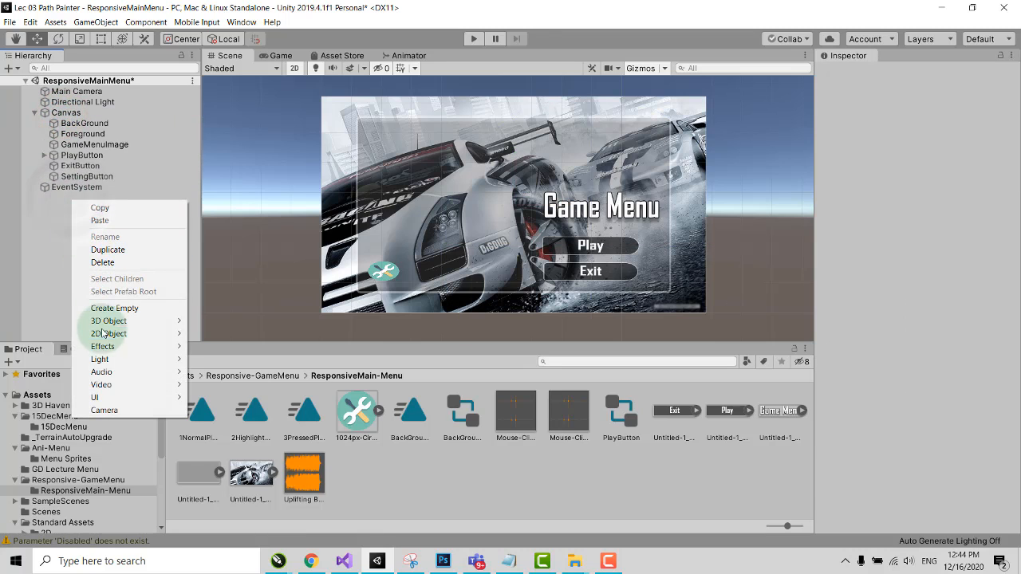
pyautogui.moveTo(128, 372)
pyautogui.click(233, 372)
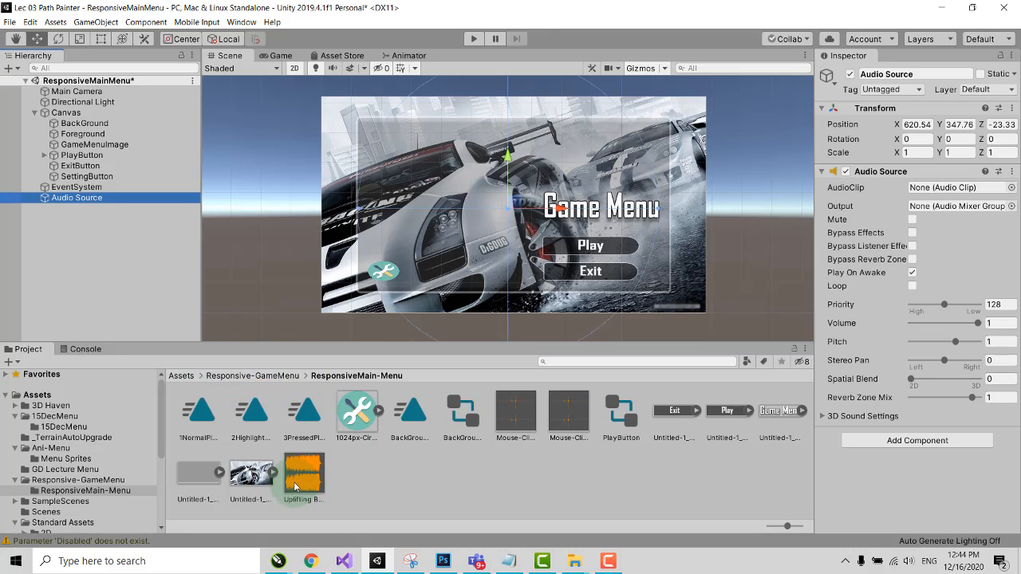
# - Assign the Uplifting Background music as the Audio Source's AudioClip, enable Loop and lower its Volume to about 0.327
pyautogui.moveTo(294, 486); pyautogui.dragTo(942, 194)
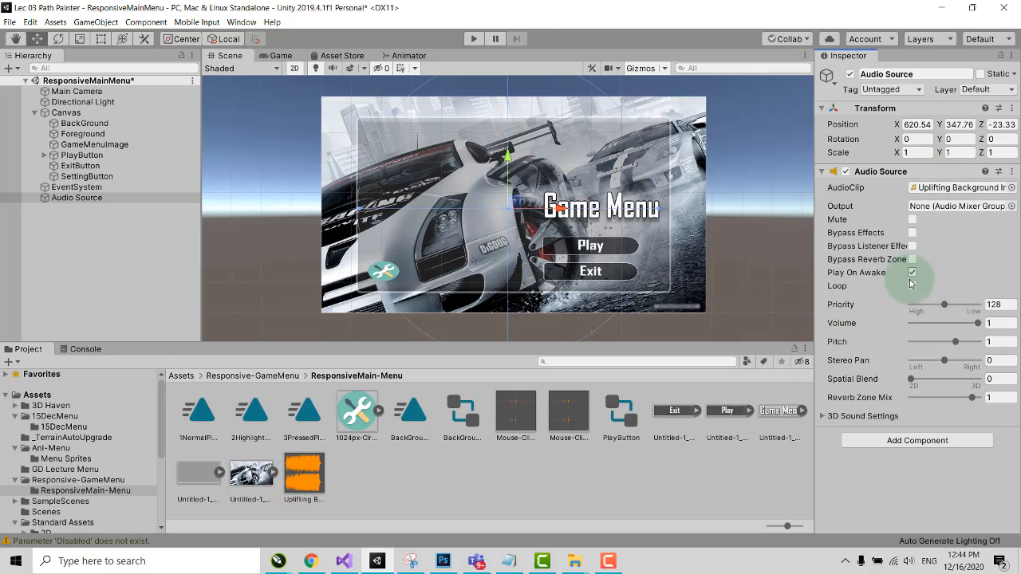
pyautogui.click(912, 285)
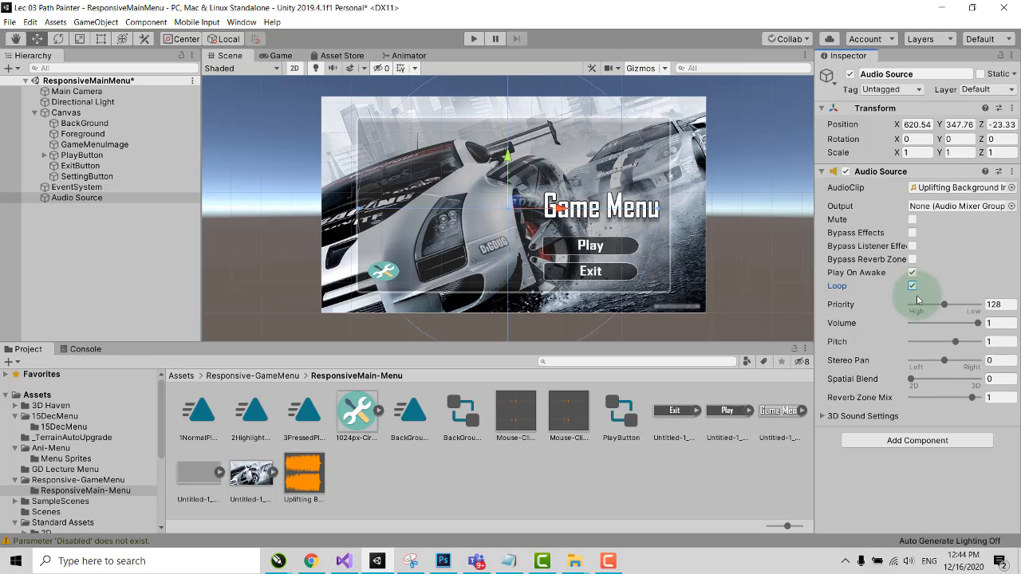
pyautogui.moveTo(977, 322); pyautogui.dragTo(935, 321)
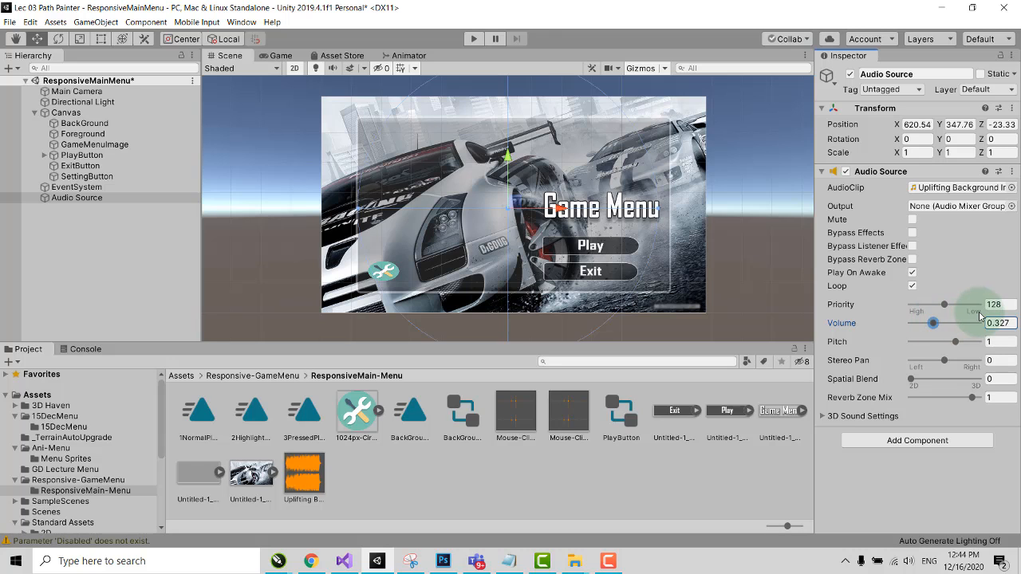
# - Run the scene to check the background music and the Play button's hover animation, and stop it
pyautogui.click(473, 38)
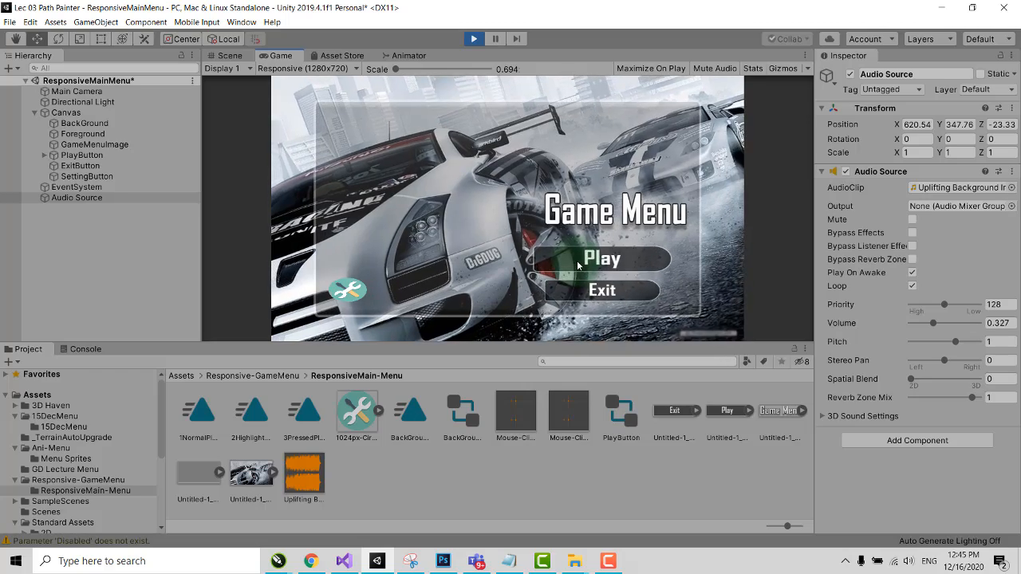
pyautogui.click(471, 38)
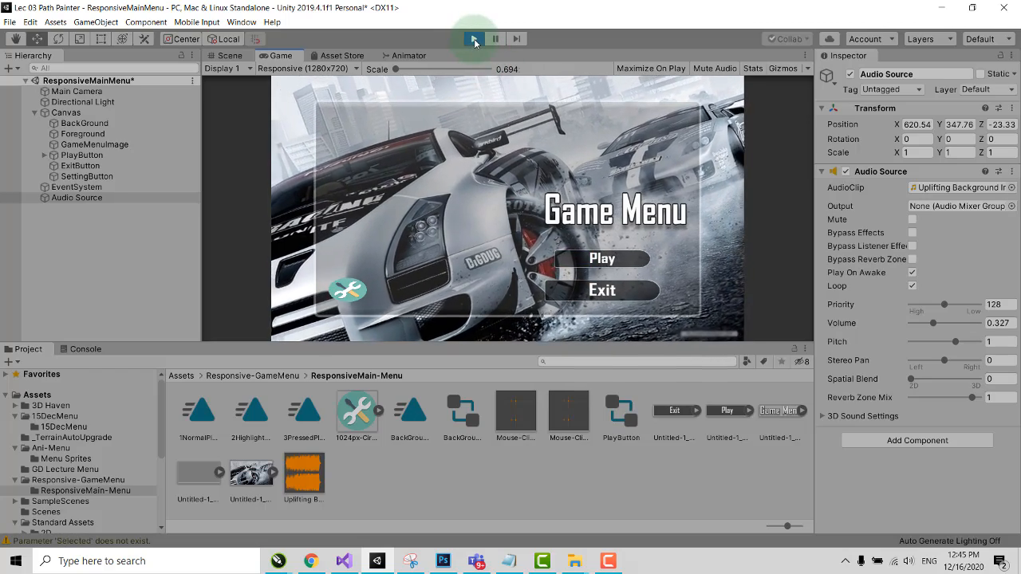